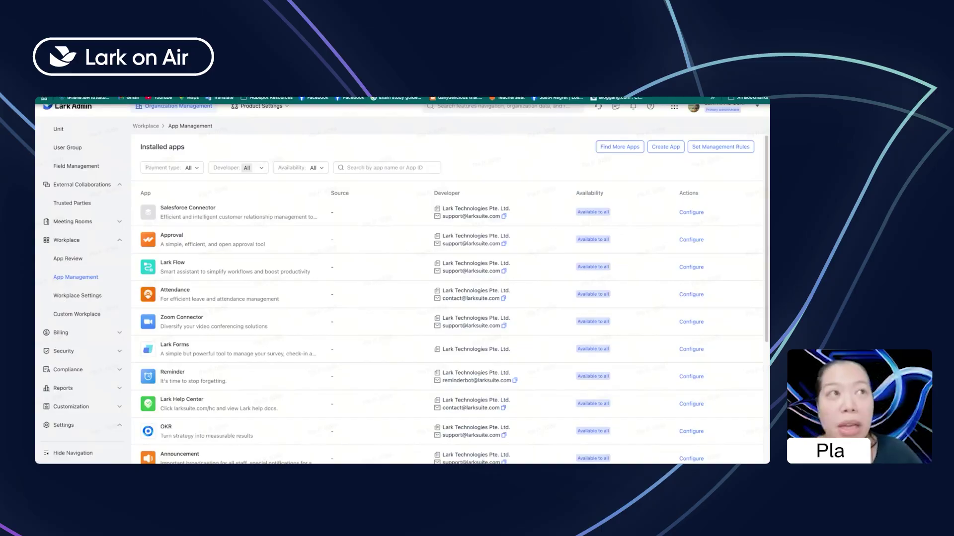
# - Open the app admin console of the Attendance app from the organization's installed apps in Lark Admin
pyautogui.click(73, 105)
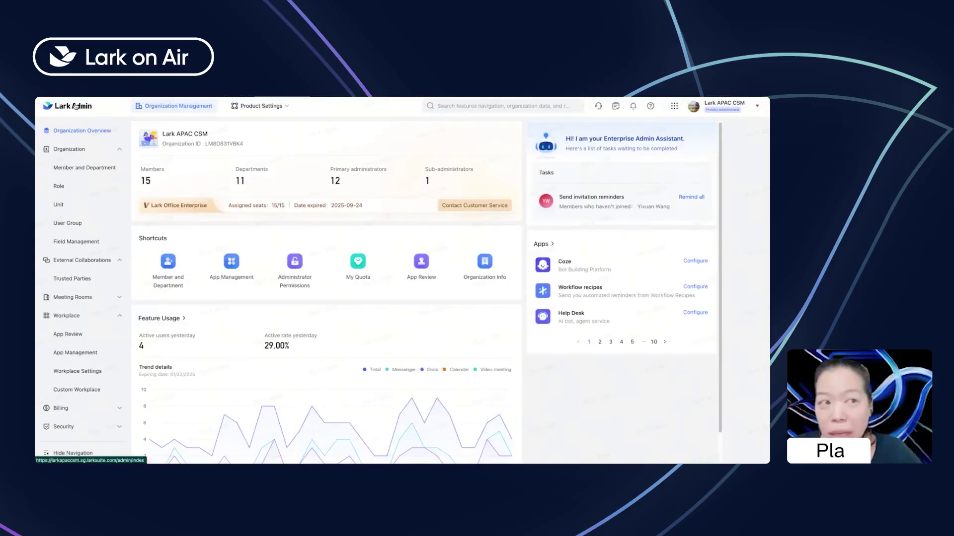
pyautogui.click(77, 353)
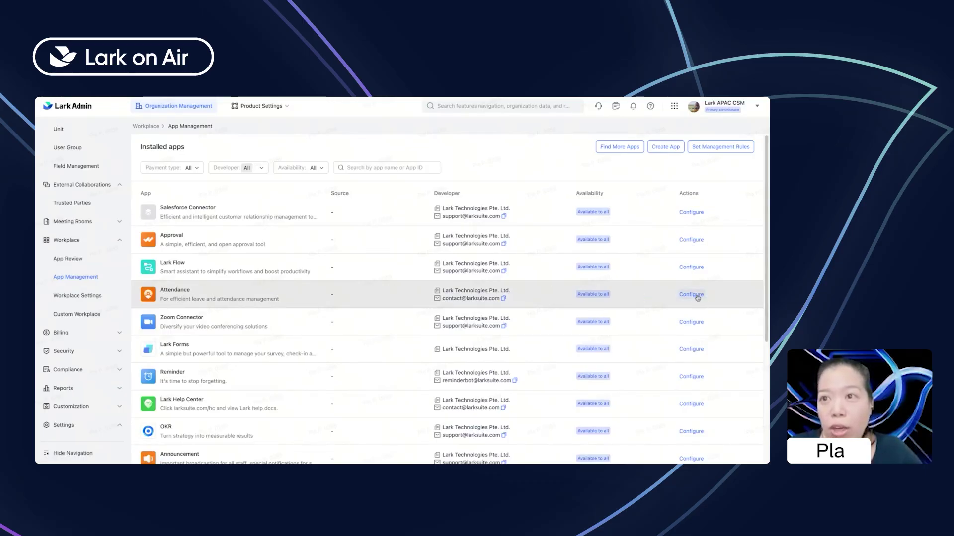
pyautogui.click(696, 296)
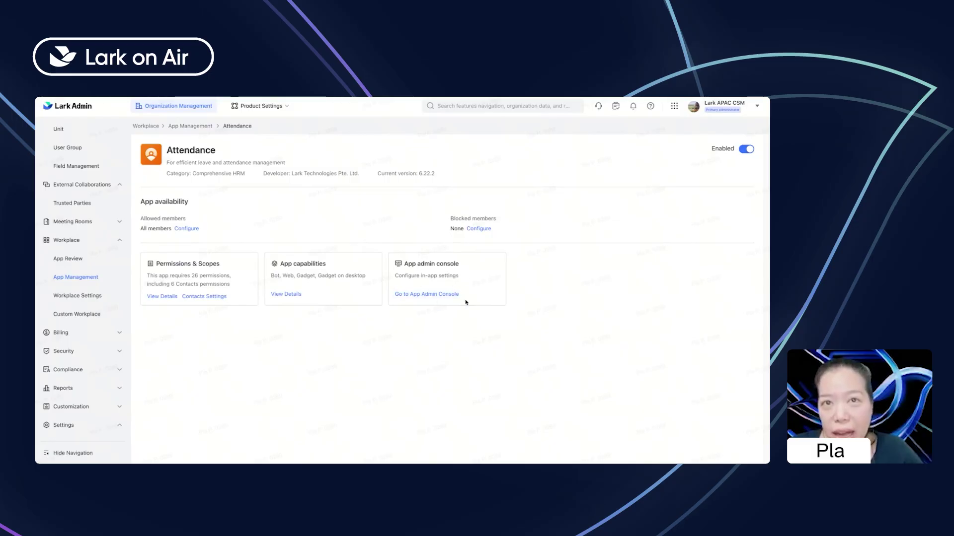
pyautogui.click(432, 295)
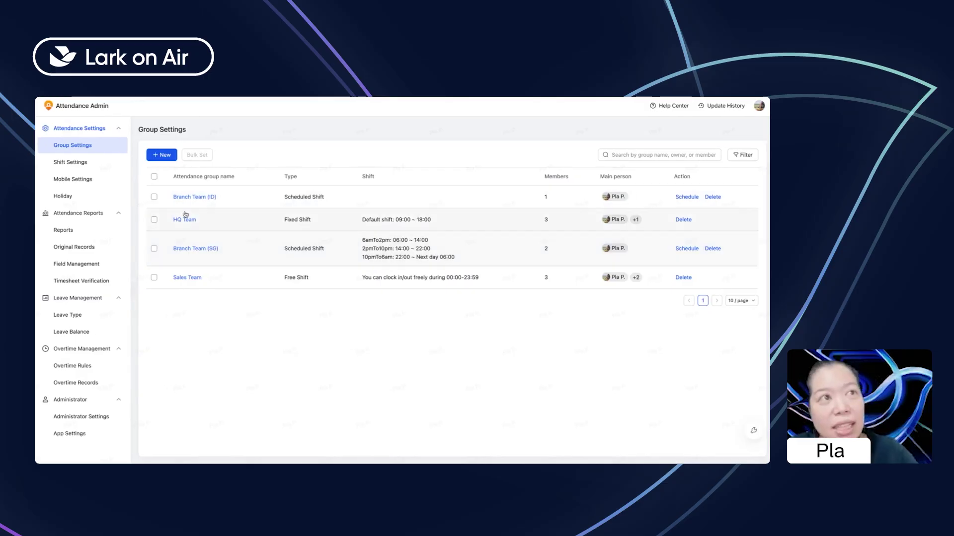
# - Switch to the Lark desktop app, search for "atte", and open Group Settings in the Attendance admin console
pyautogui.hotkey('ctrl', 'Left')
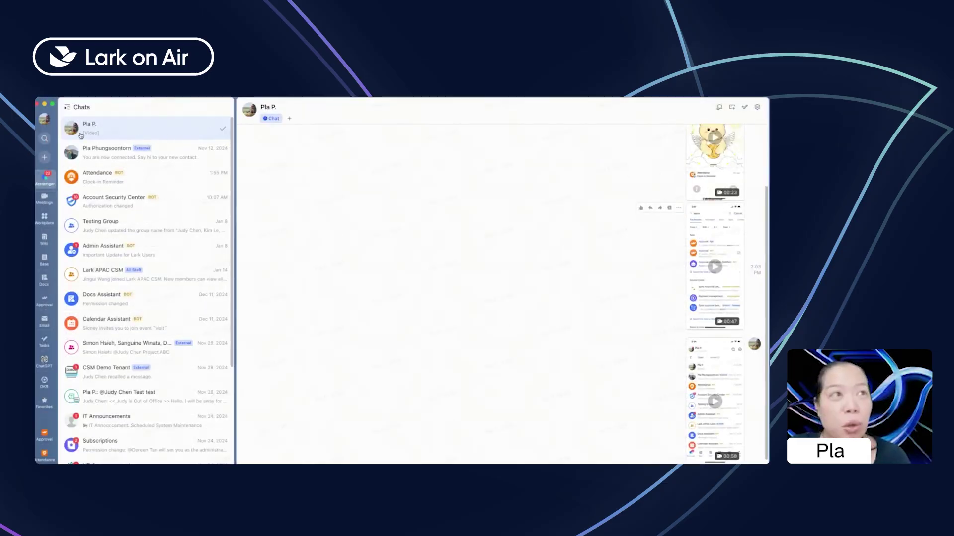
pyautogui.click(49, 141)
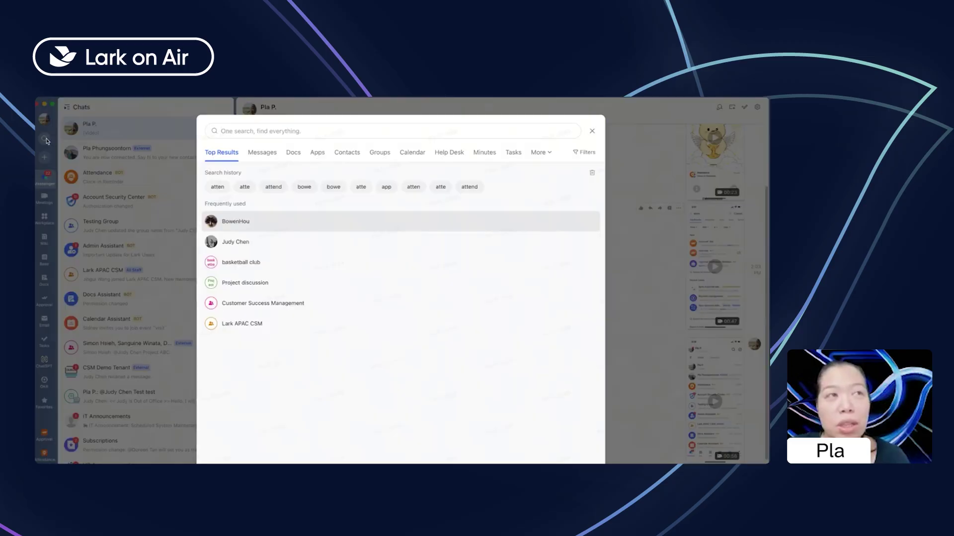
pyautogui.write('atte')
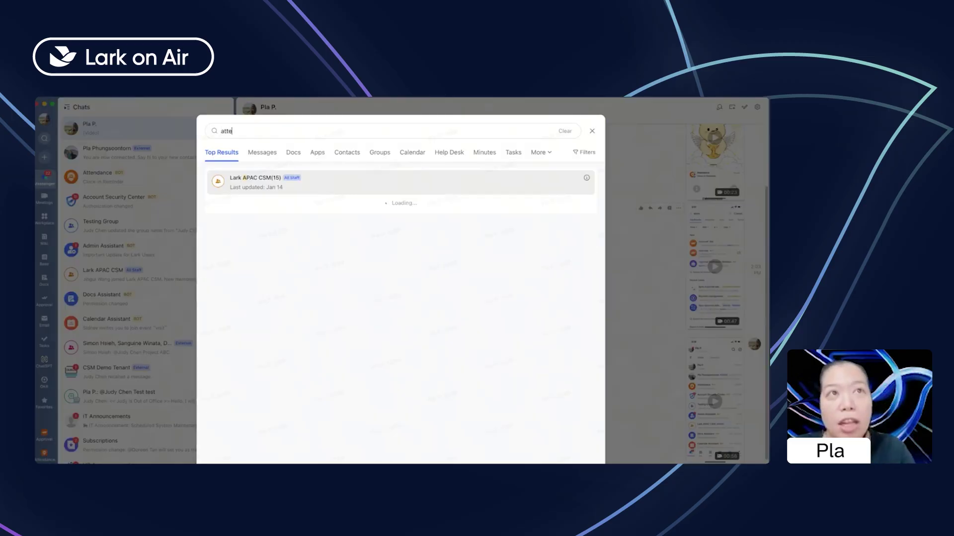
pyautogui.click(329, 187)
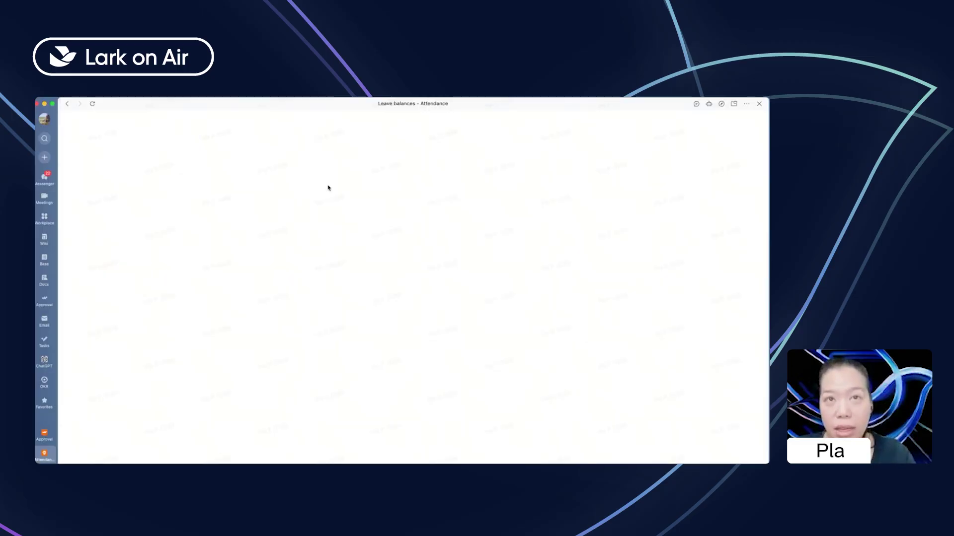
pyautogui.click(102, 160)
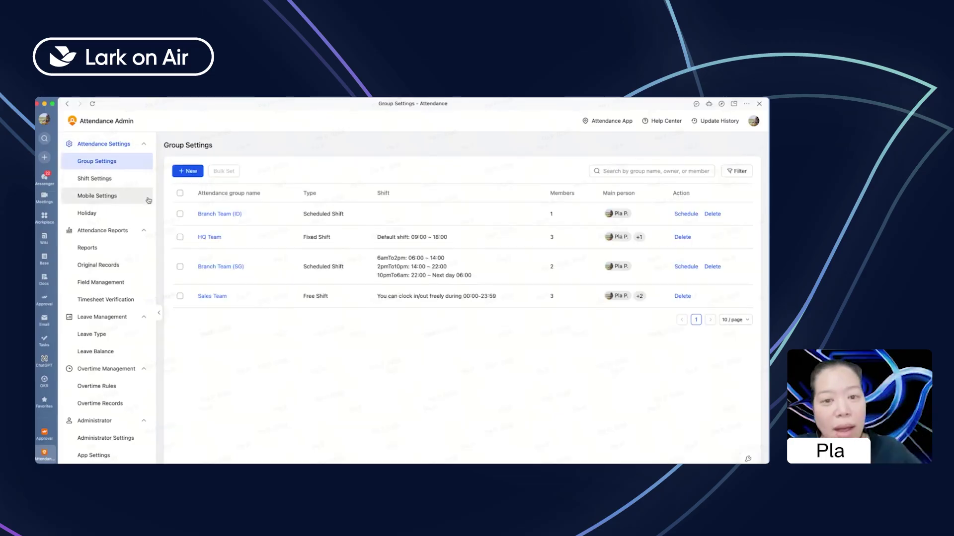
# - Switch back to Attendance Admin in the browser and review the scope and permission options for adding an administrator, without adding one
pyautogui.hotkey('ctrl', 'Right')
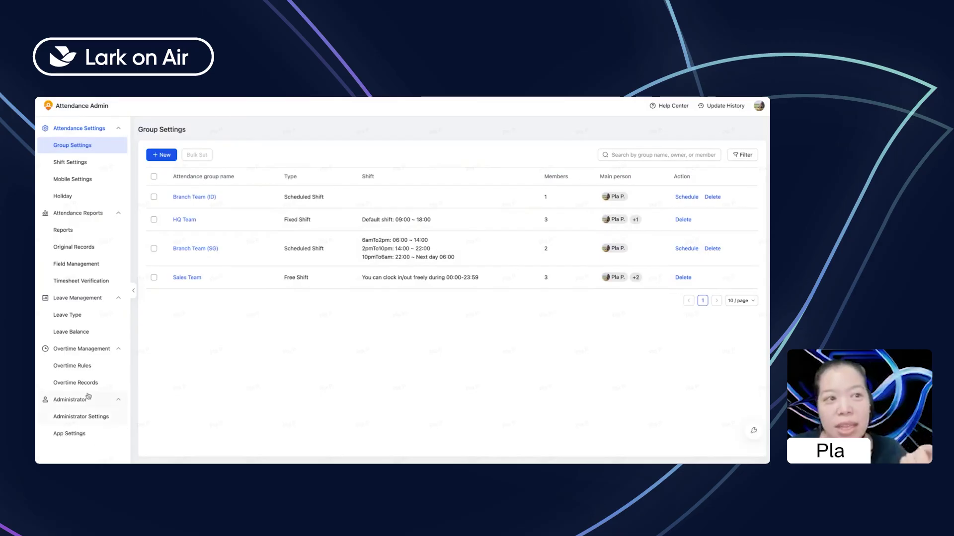
pyautogui.click(84, 420)
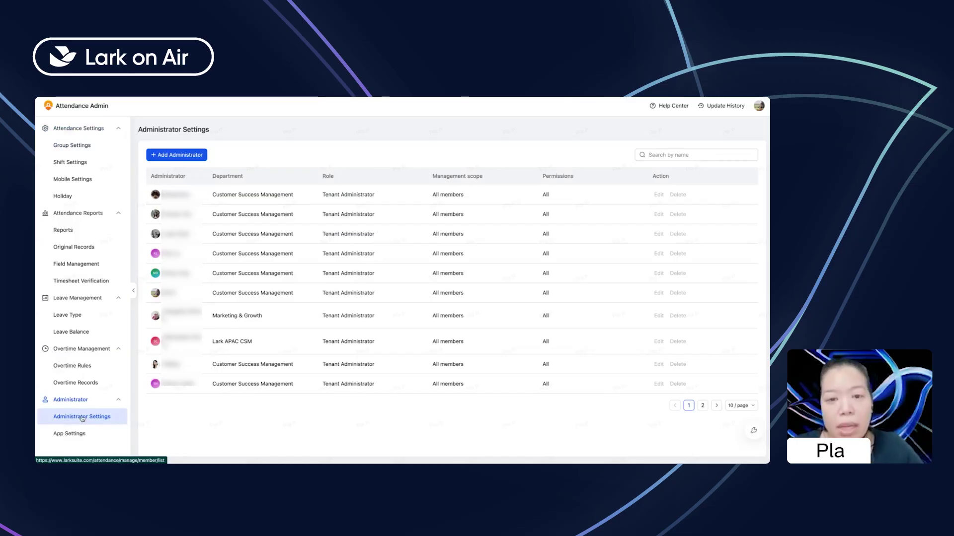
pyautogui.click(179, 156)
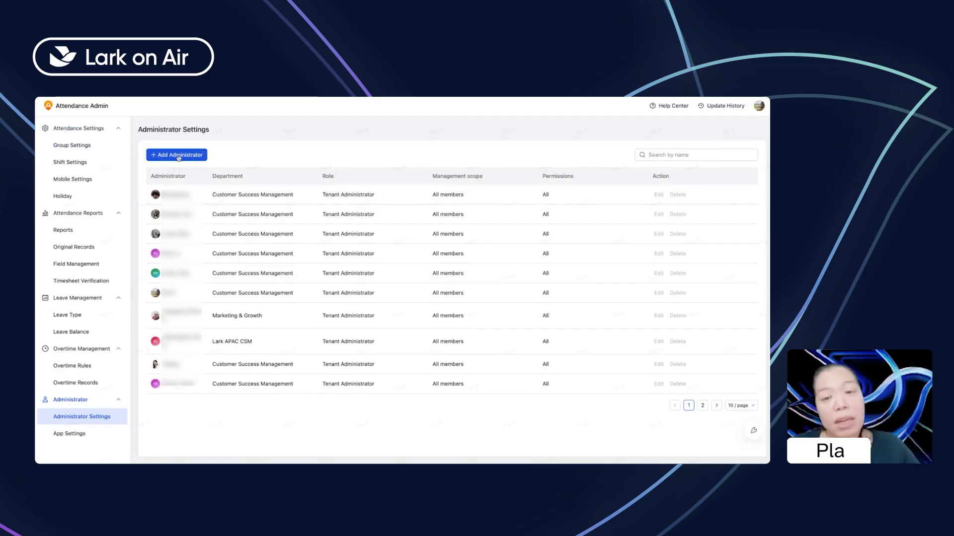
pyautogui.click(315, 218)
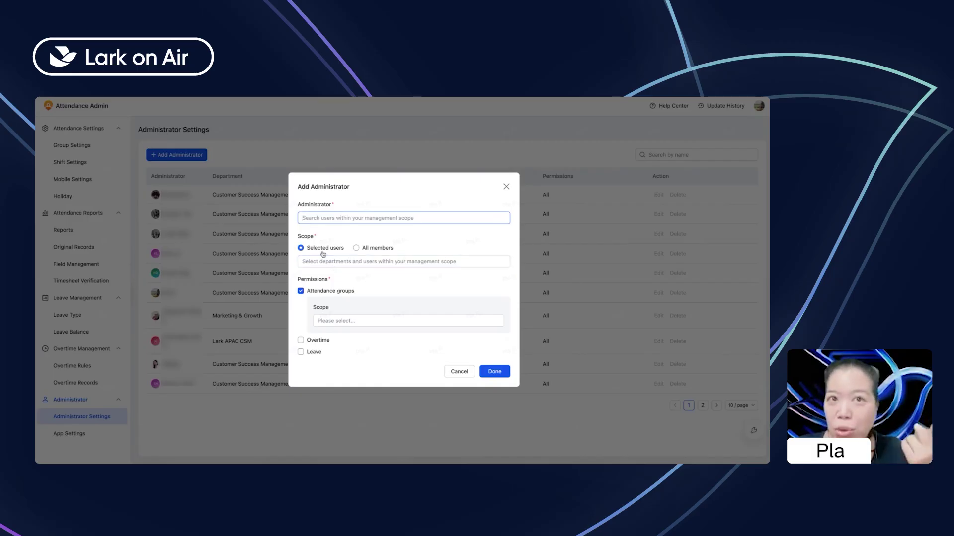
pyautogui.click(356, 248)
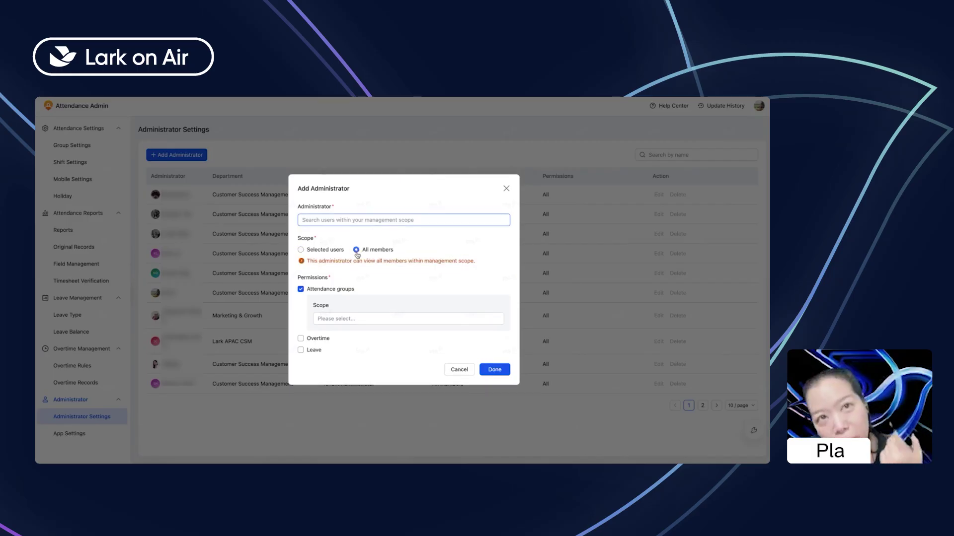
pyautogui.click(301, 250)
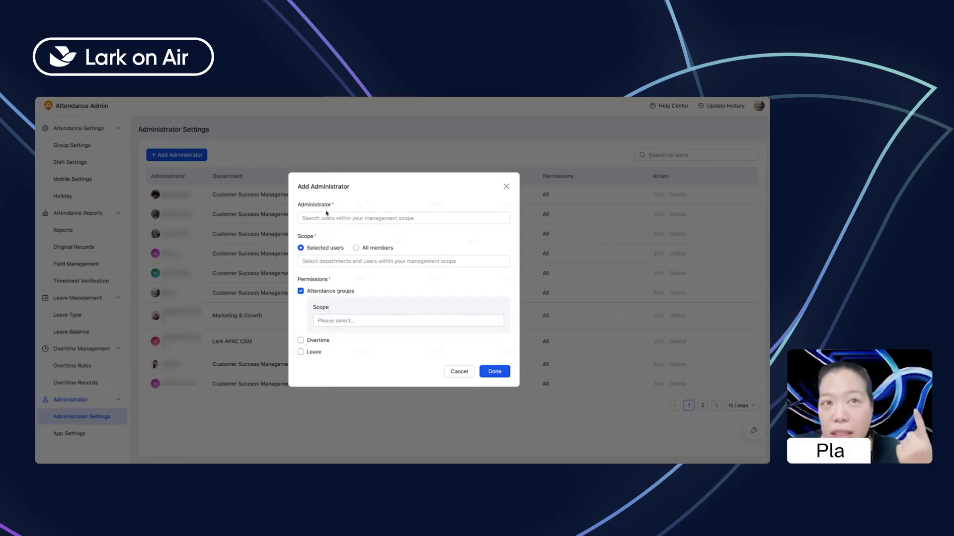
pyautogui.click(300, 340)
pyautogui.click(301, 351)
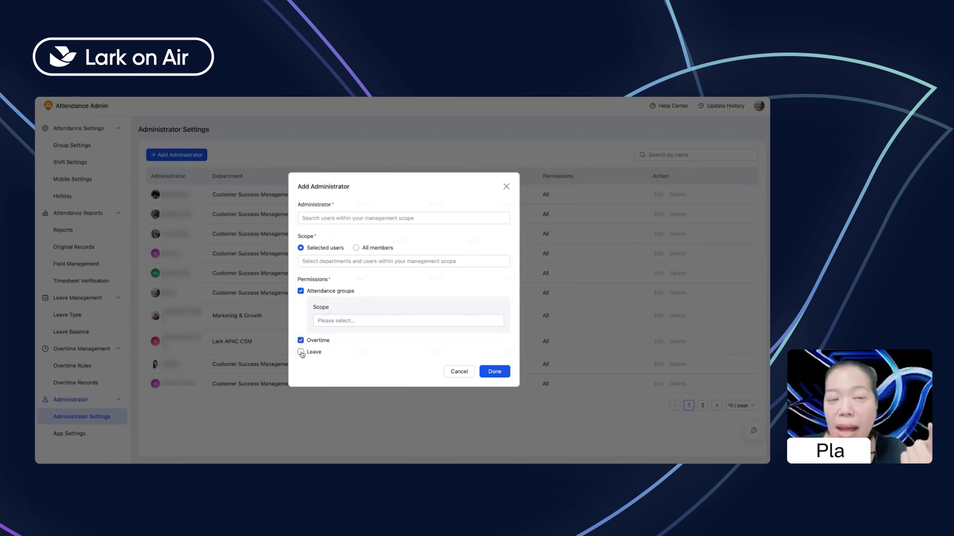
pyautogui.click(300, 341)
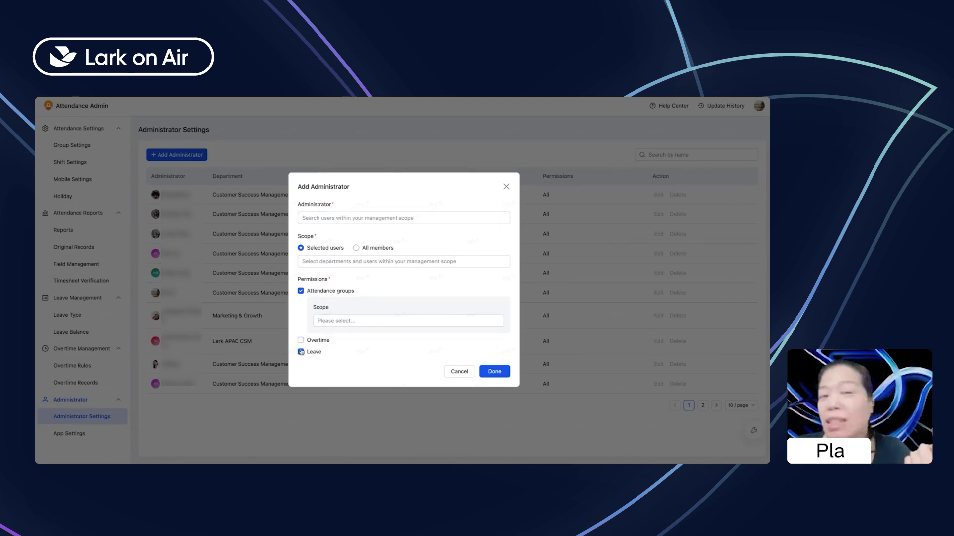
pyautogui.click(300, 352)
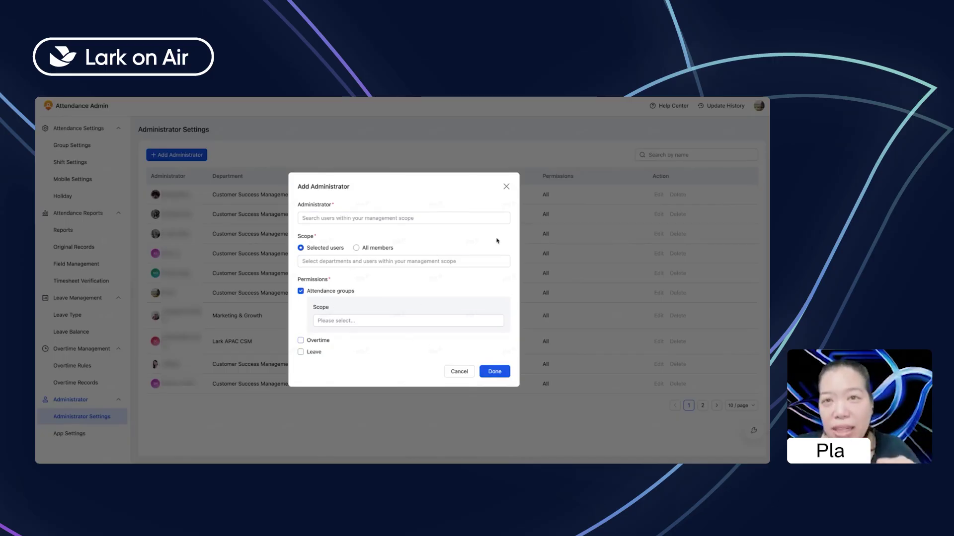
pyautogui.click(506, 186)
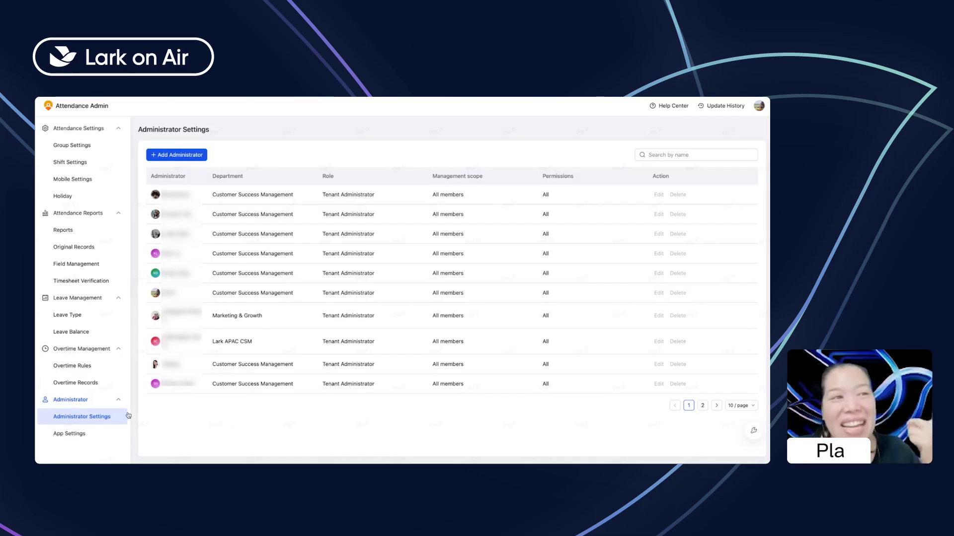
# - Review the request configuration and notification settings in the Attendance App Settings, leaving without saving changes
pyautogui.click(70, 437)
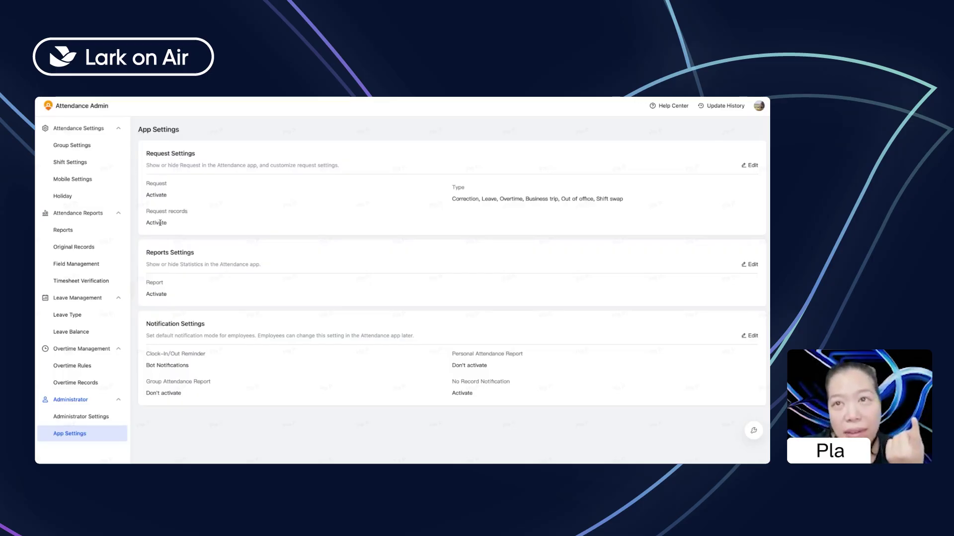
pyautogui.click(750, 166)
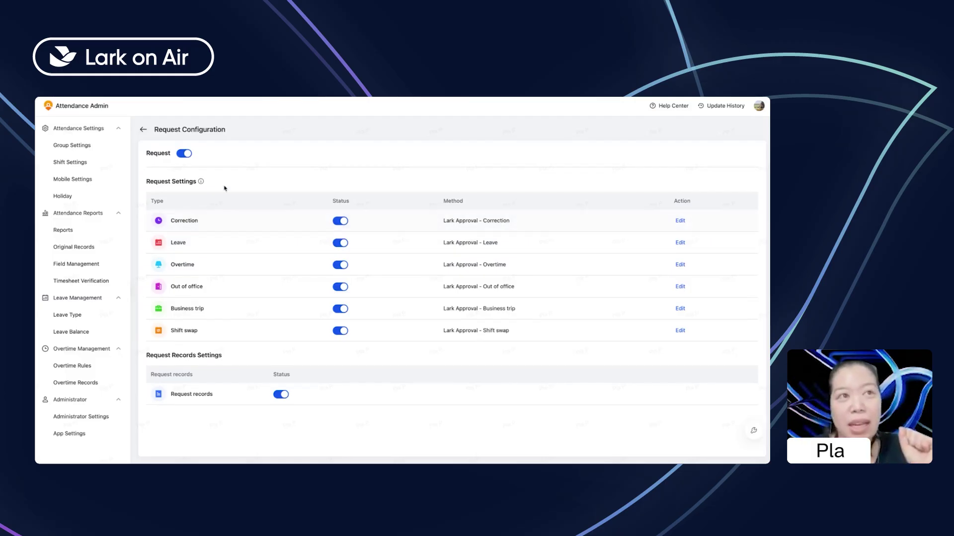
pyautogui.click(143, 129)
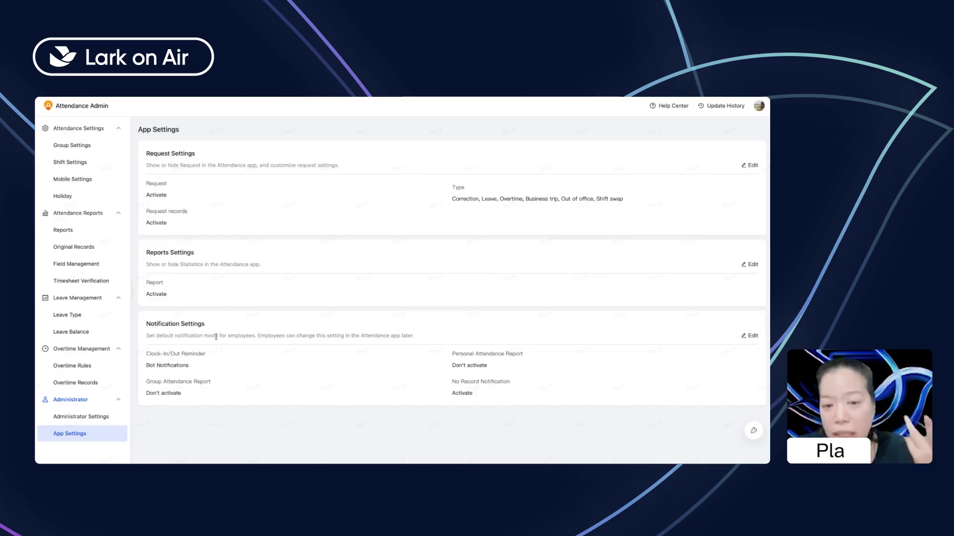
pyautogui.click(749, 335)
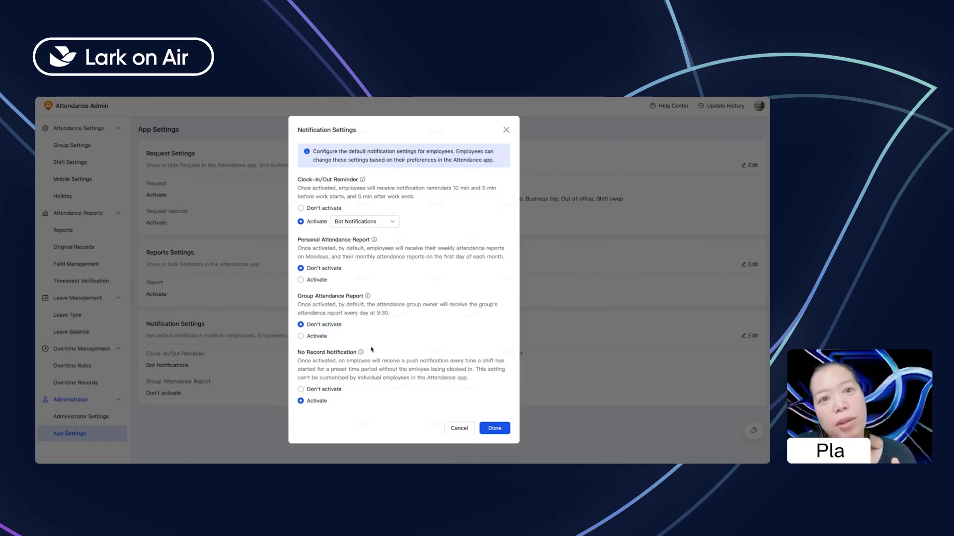
pyautogui.click(457, 428)
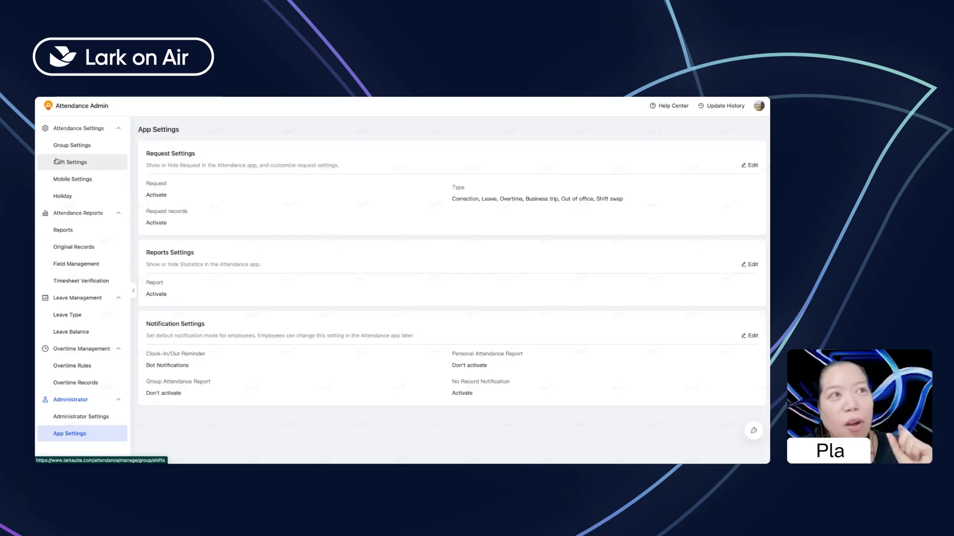
# - Open the Holiday list and look at the form for creating a holiday, closing it without saving
pyautogui.click(68, 197)
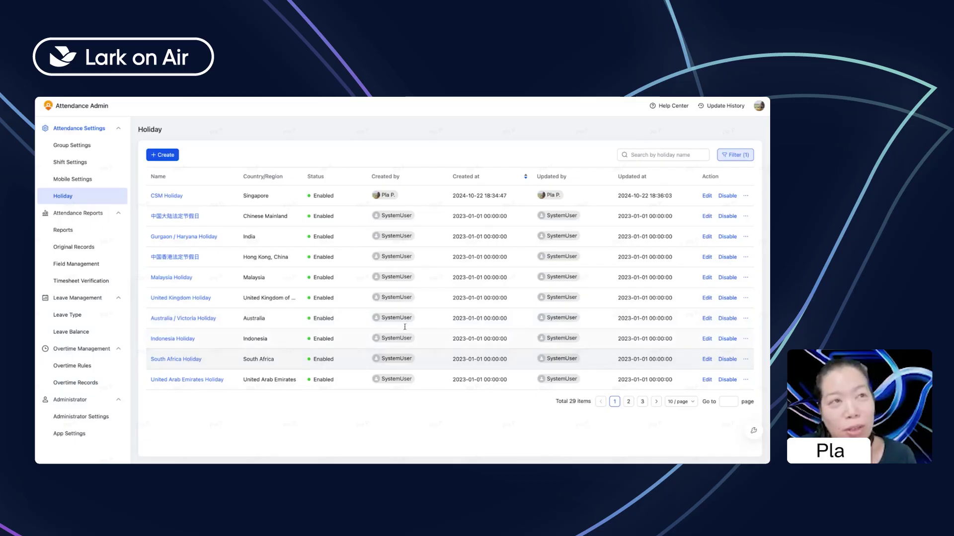
pyautogui.click(163, 155)
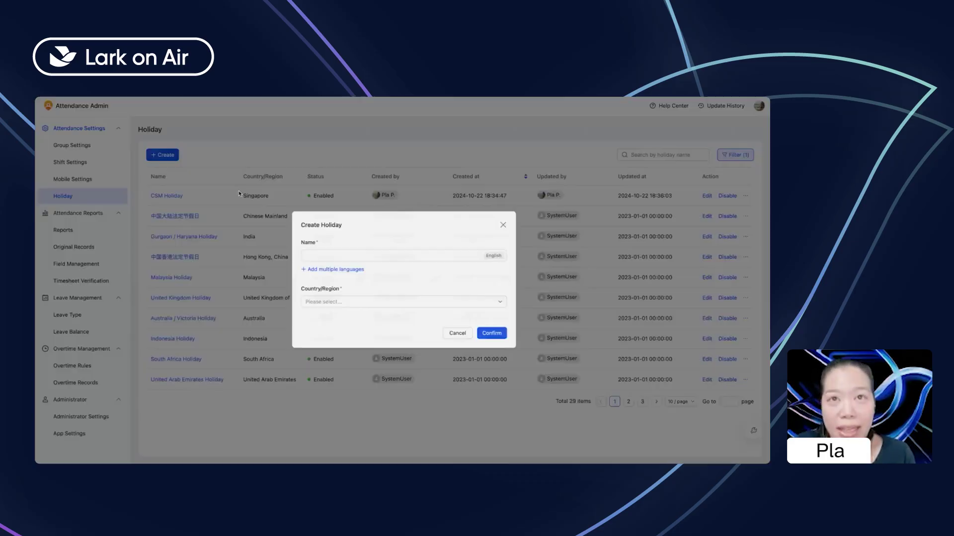
pyautogui.click(324, 252)
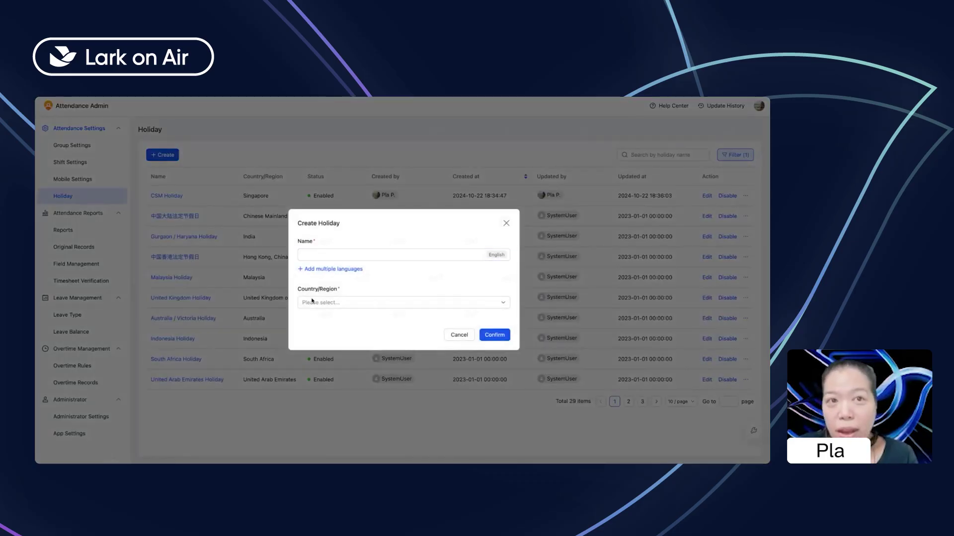
pyautogui.click(507, 223)
# - Open the CSM Holiday calendar and look through the name, date range and festival date fields for creating a 2025 festival
pyautogui.click(169, 197)
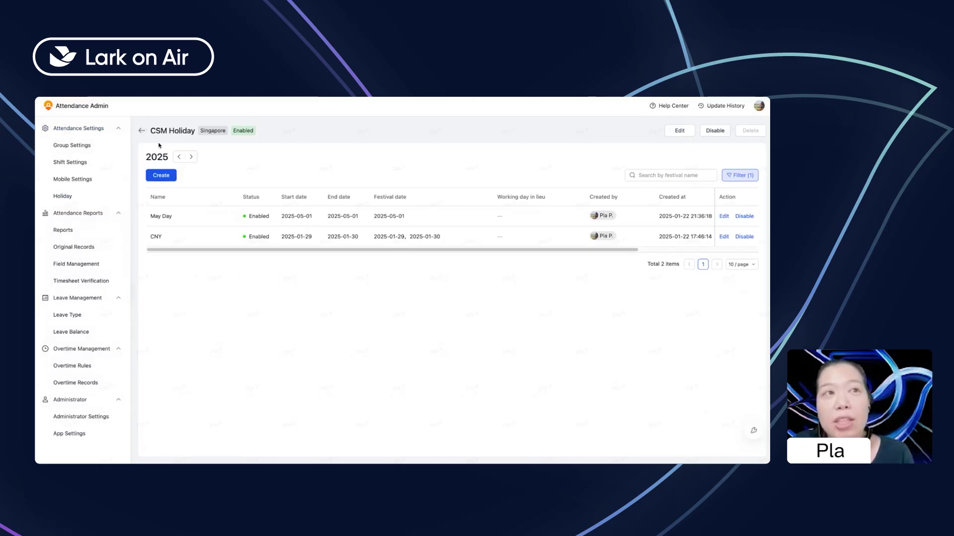
pyautogui.click(161, 176)
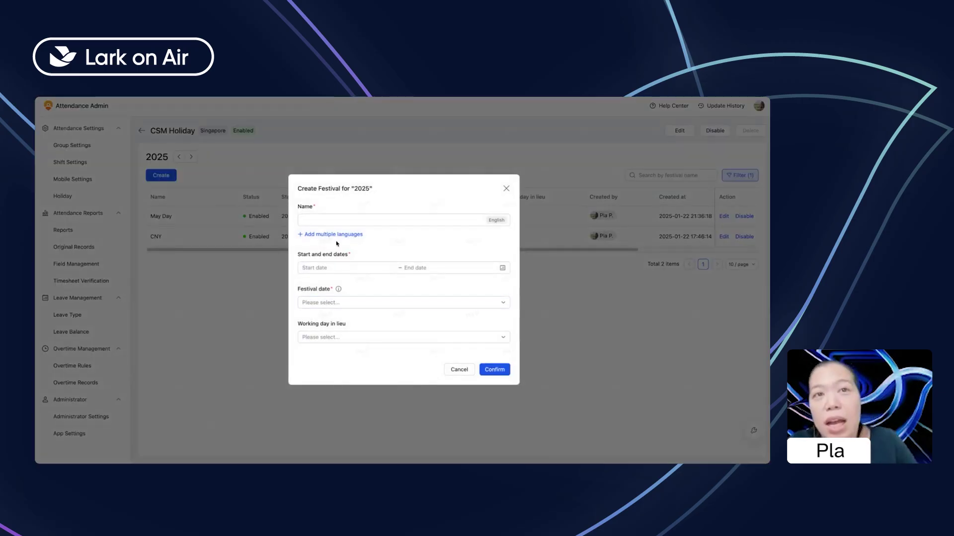
pyautogui.click(304, 220)
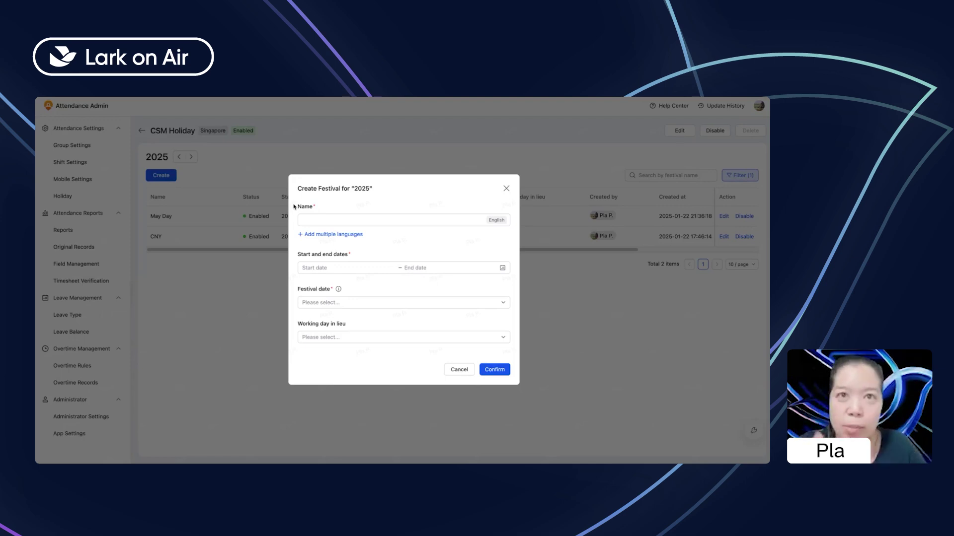
pyautogui.click(308, 218)
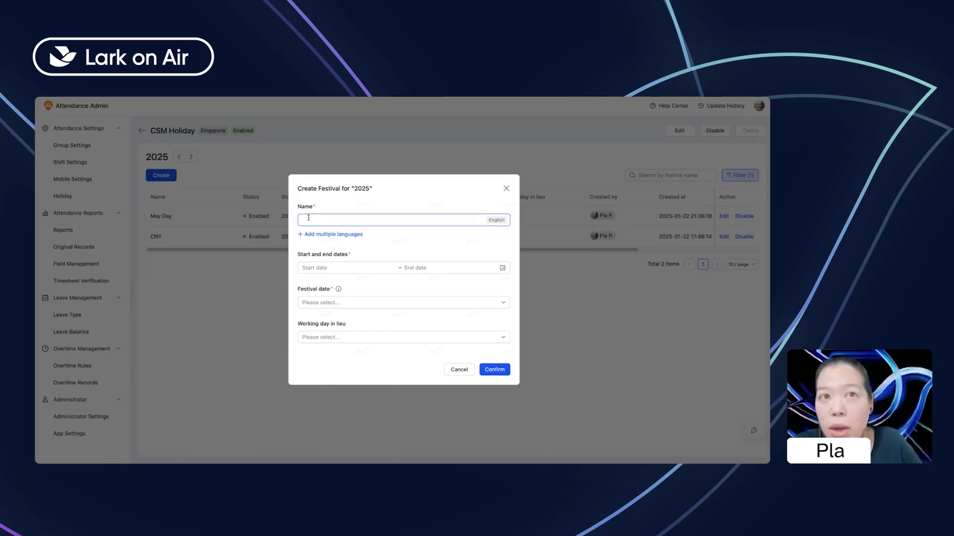
pyautogui.click(313, 269)
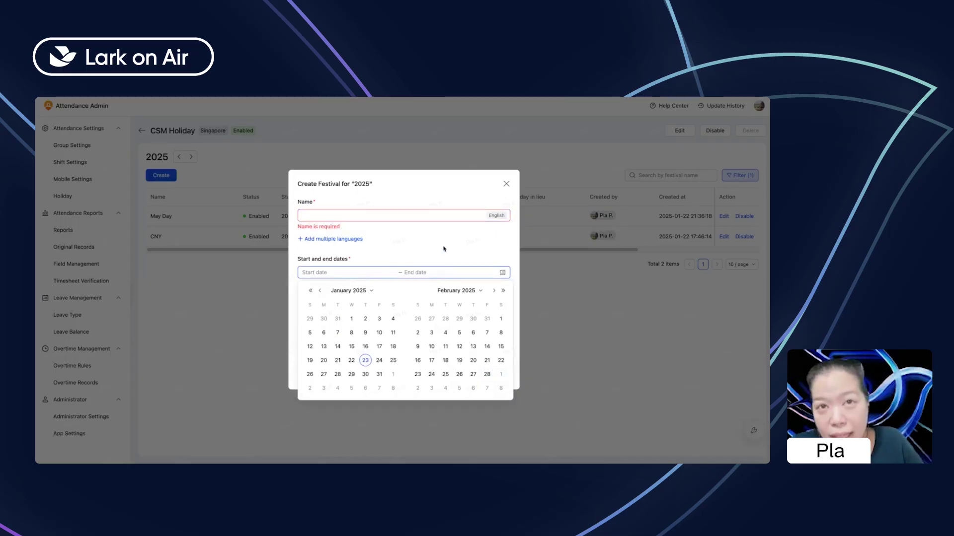
pyautogui.click(443, 249)
pyautogui.click(317, 308)
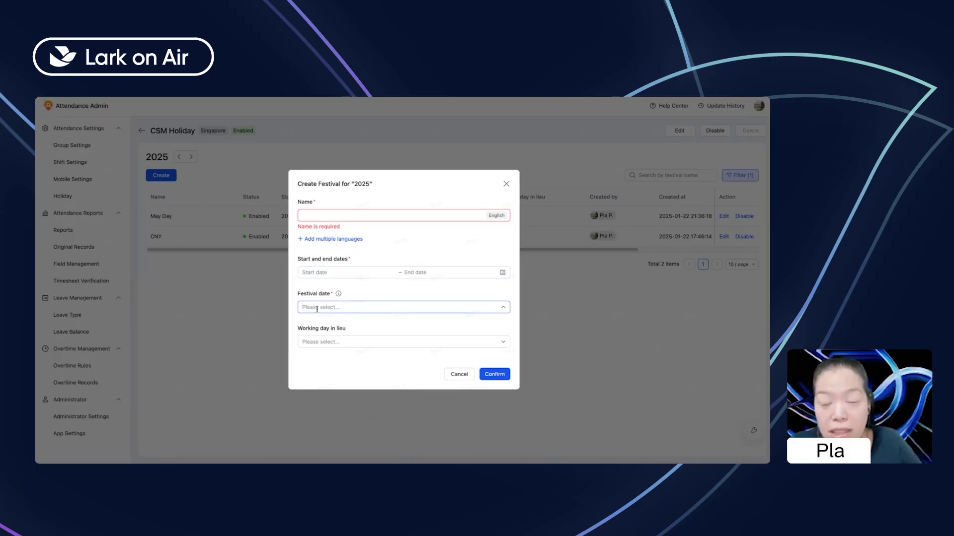
# - Try to create a 2025 festival running from 2025-01-29 to 2025-01-30 with "CNY" entered as the festival date, and close the form without saving
pyautogui.click(315, 274)
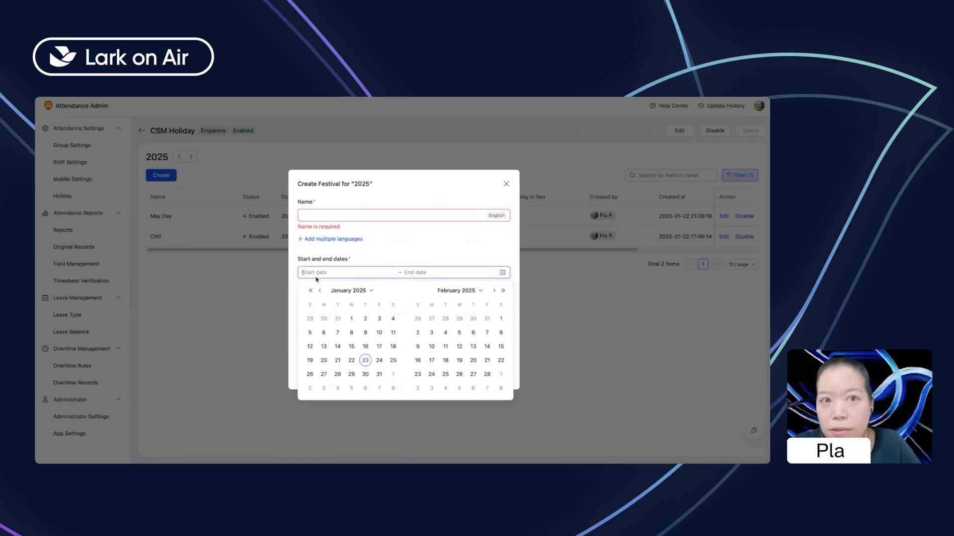
pyautogui.click(351, 374)
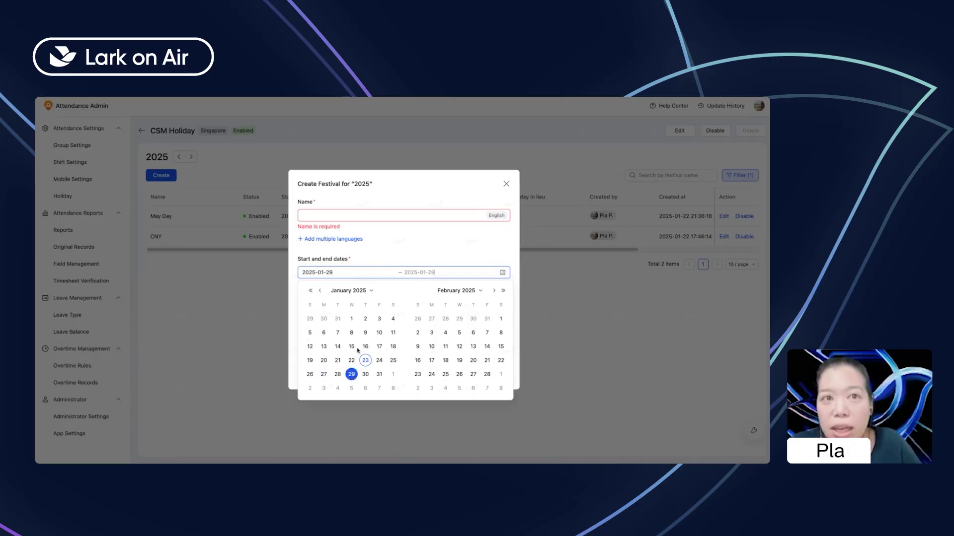
pyautogui.click(353, 375)
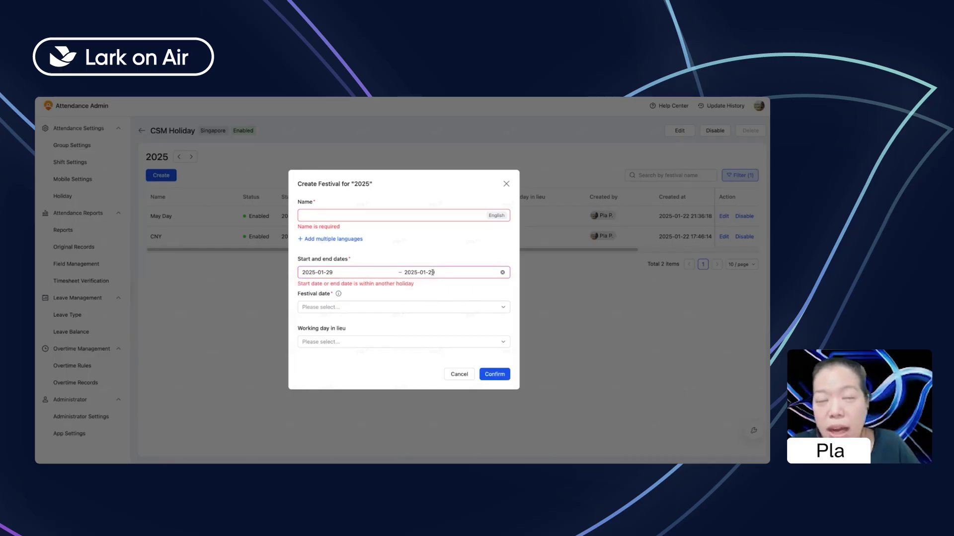
pyautogui.click(369, 273)
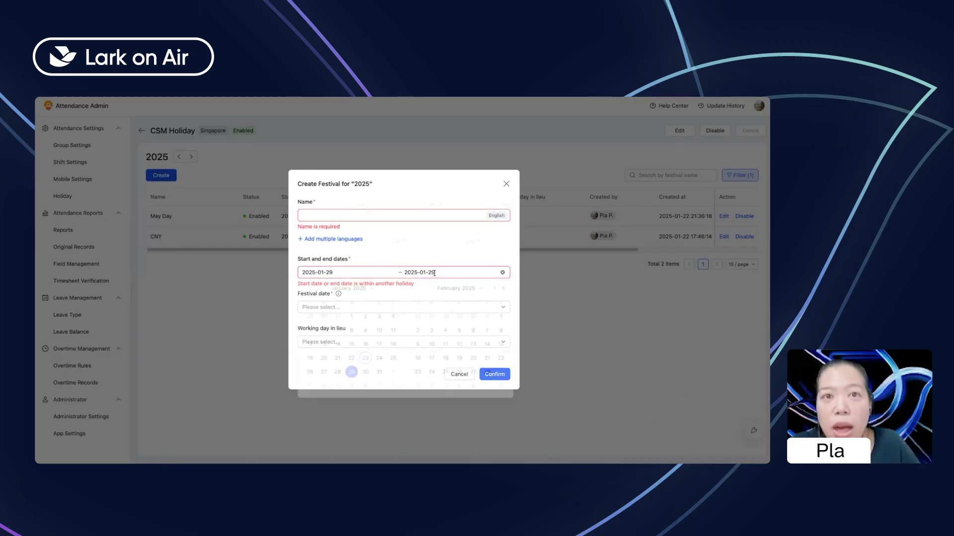
pyautogui.click(353, 375)
pyautogui.click(368, 375)
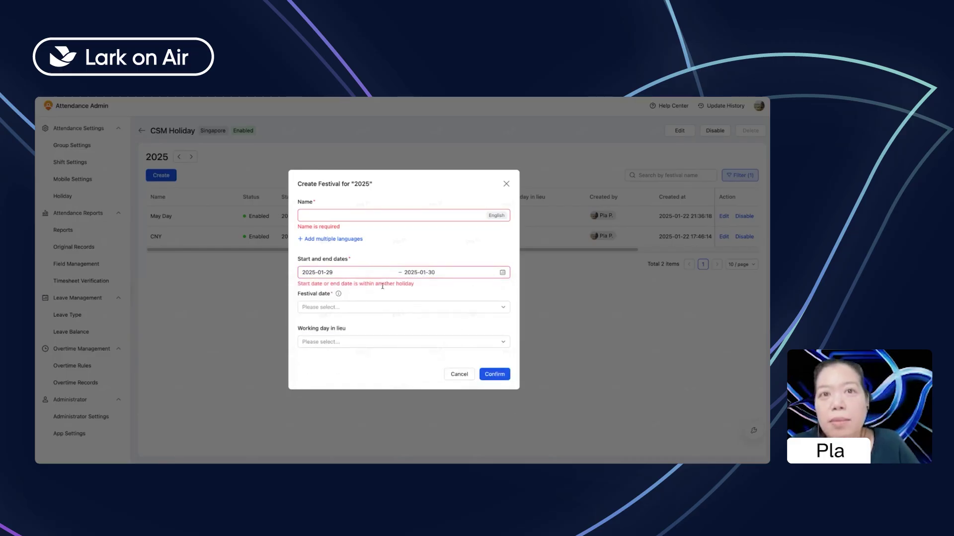
pyautogui.click(356, 306)
pyautogui.click(312, 217)
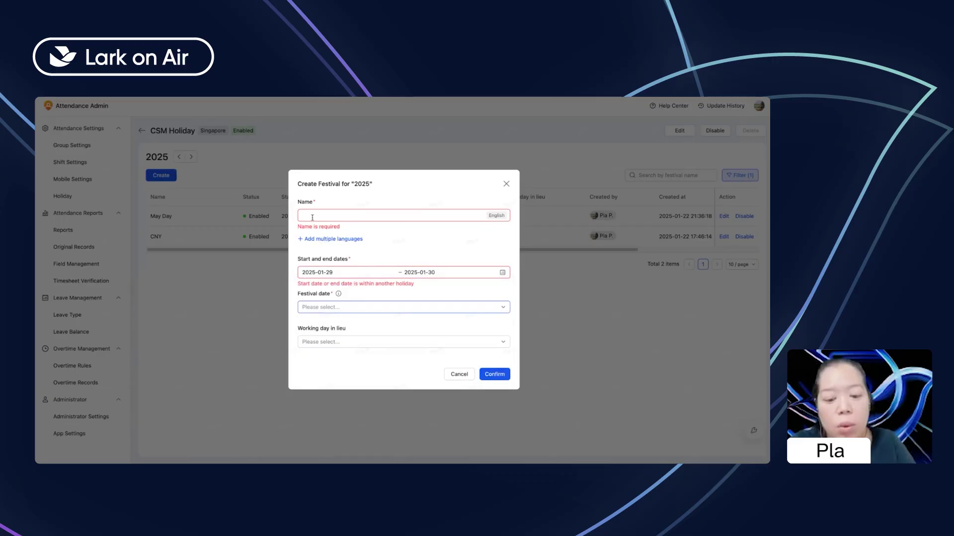
pyautogui.write('CNY')
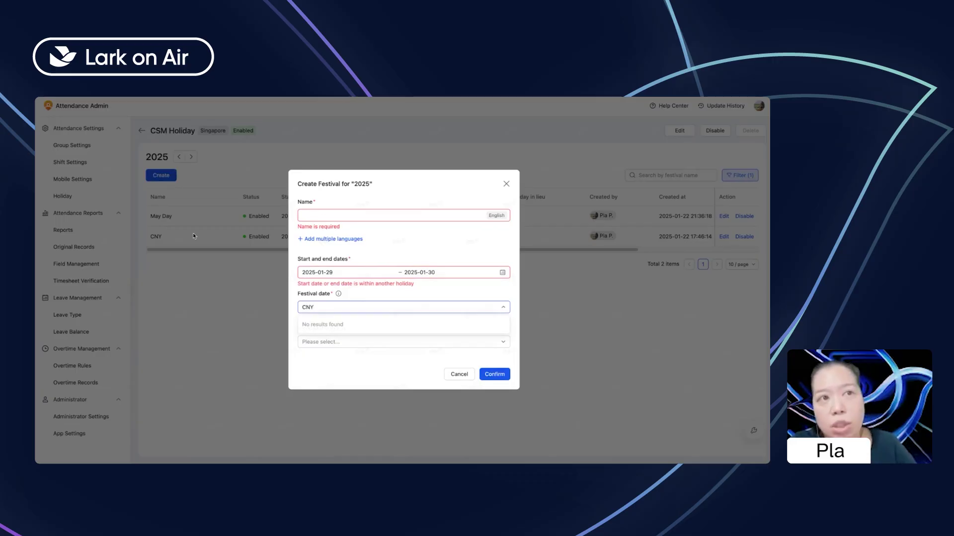
pyautogui.click(343, 368)
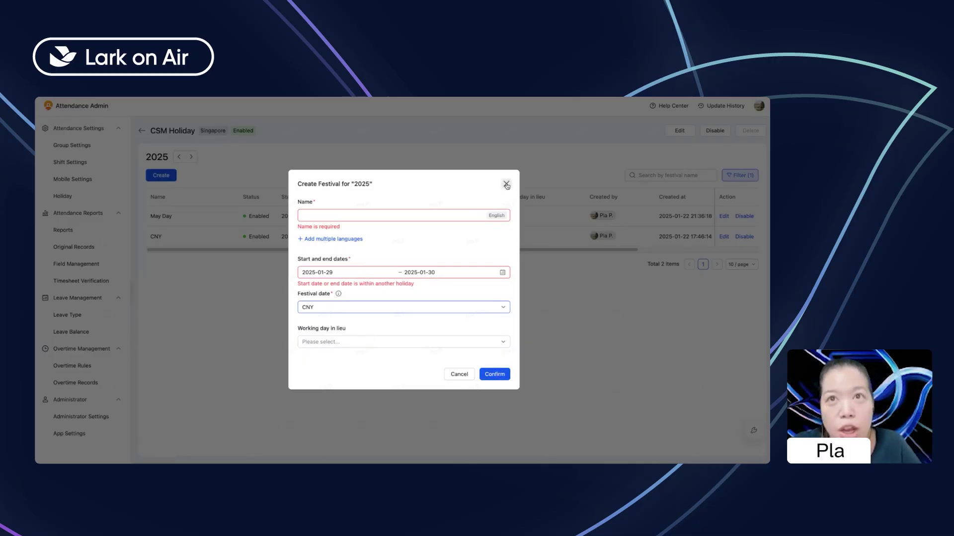
pyautogui.click(506, 184)
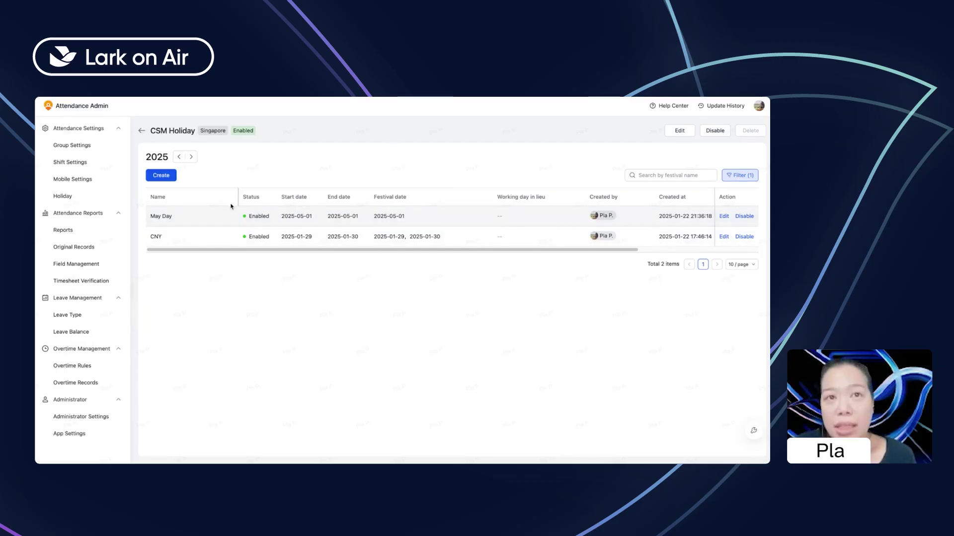
# - View the 2024 festivals of the CSM Holiday calendar and return to the Holiday list
pyautogui.click(179, 157)
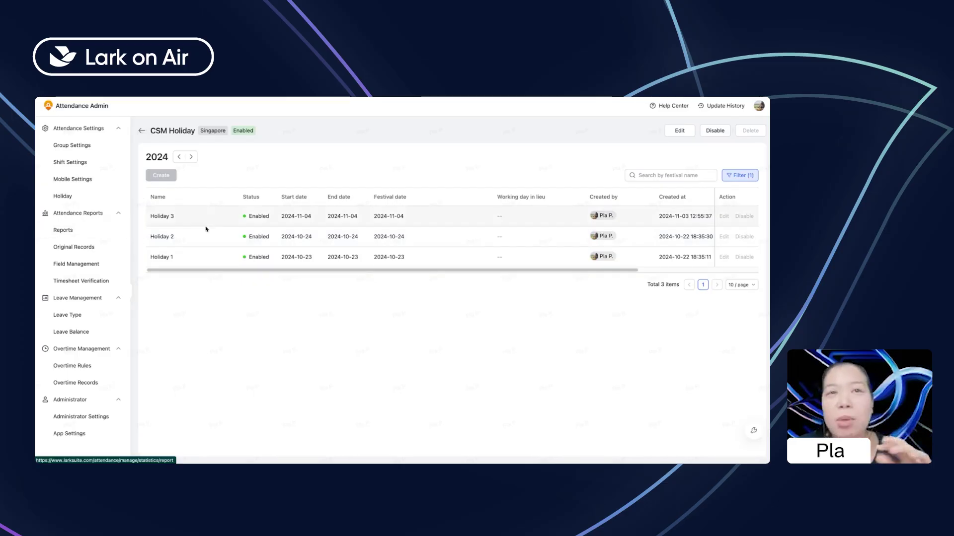
pyautogui.click(68, 203)
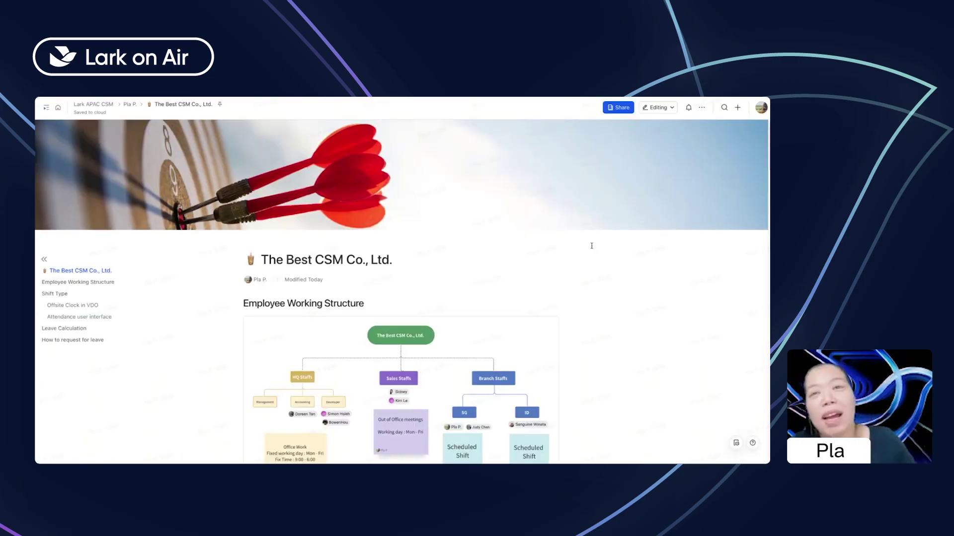
# - Switch to the document "The Best CSM Co., Ltd." and examine the staff groups and working schedules in the Employee Working Structure chart
pyautogui.scroll(-2, 731, 352)
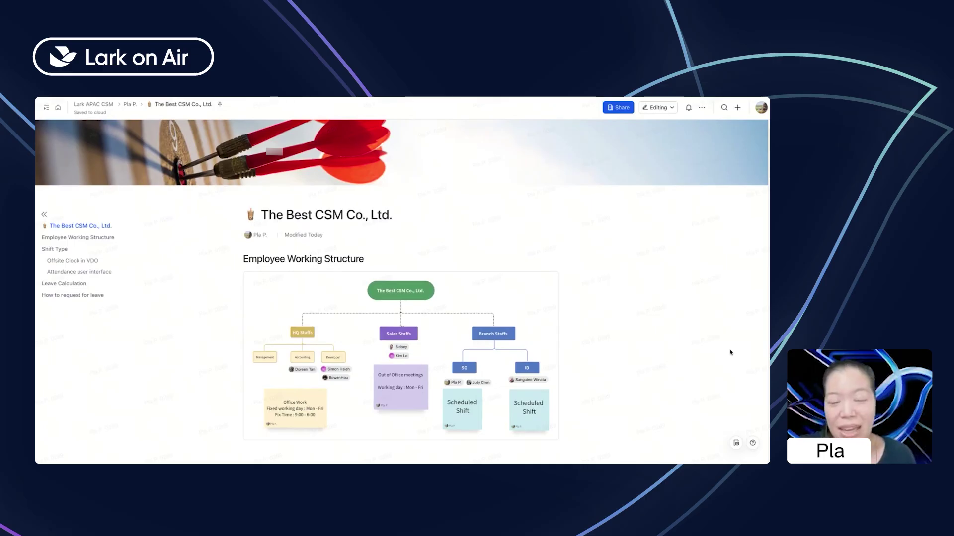
pyautogui.scroll(-1, 651, 315)
pyautogui.scroll(-2, 646, 312)
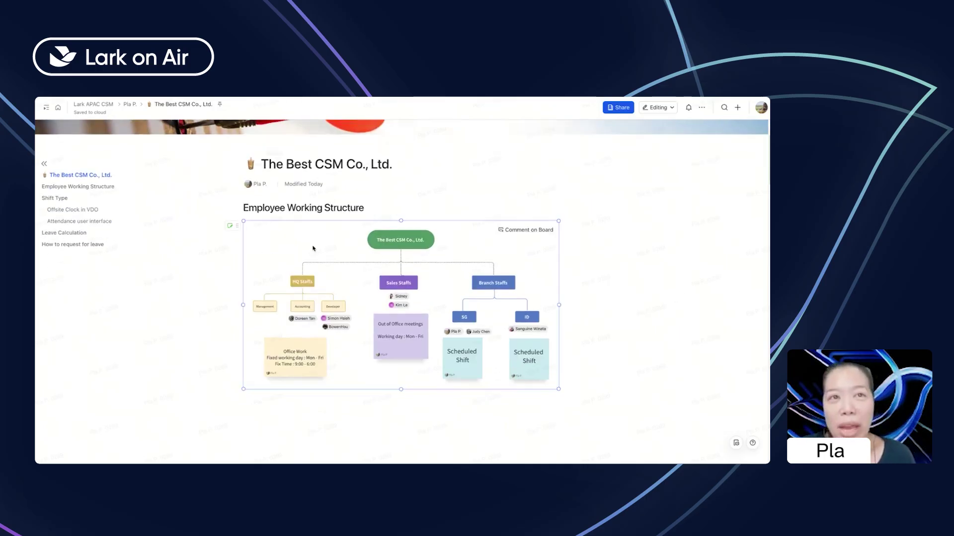
pyautogui.click(299, 312)
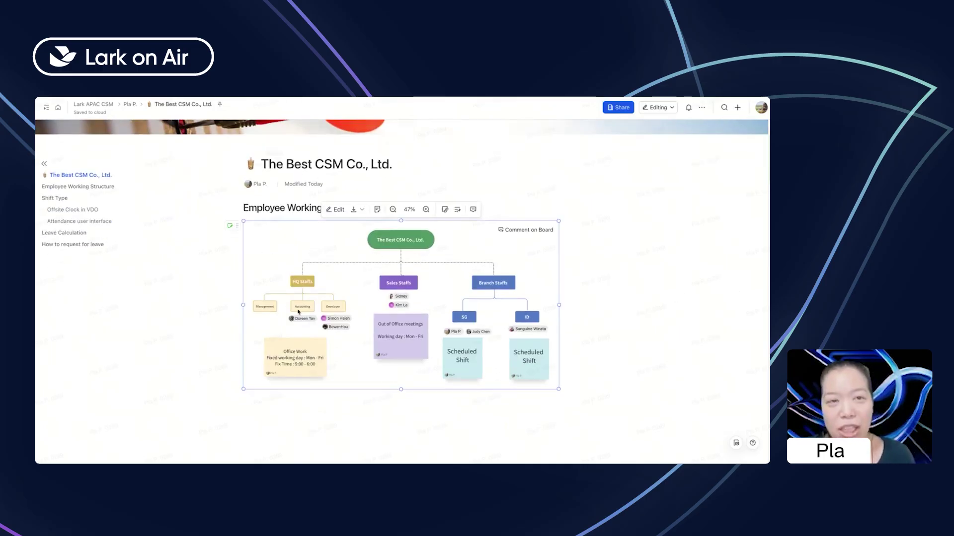
pyautogui.click(621, 347)
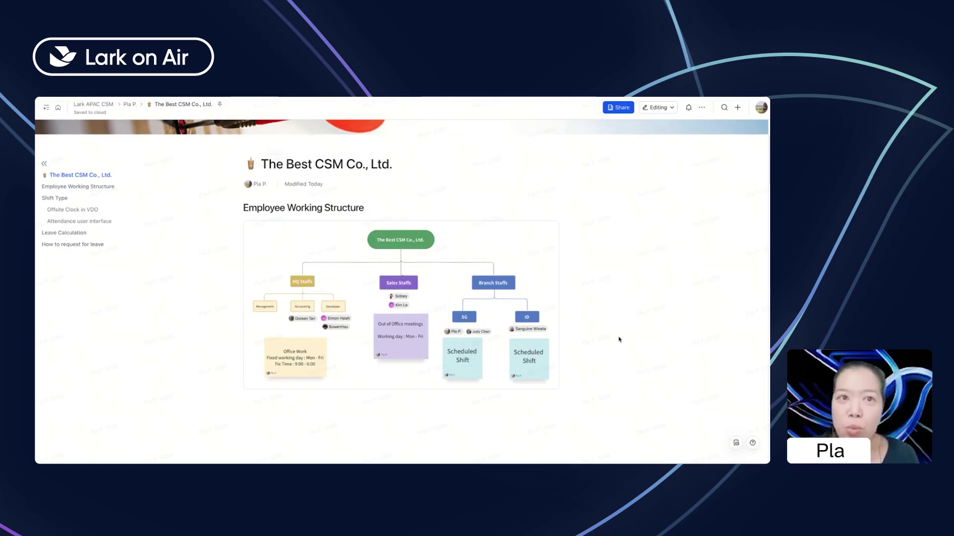
pyautogui.click(315, 298)
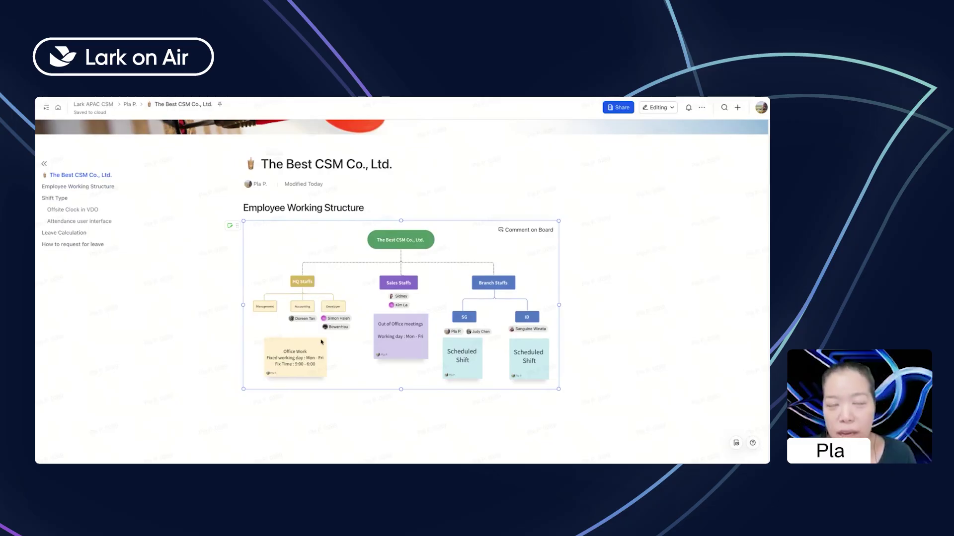
pyautogui.click(276, 295)
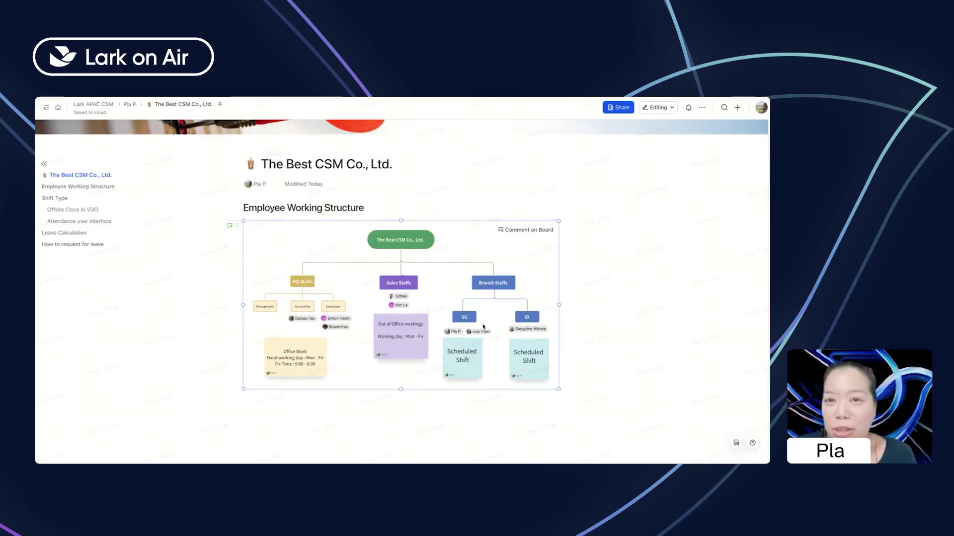
pyautogui.moveTo(481, 332)
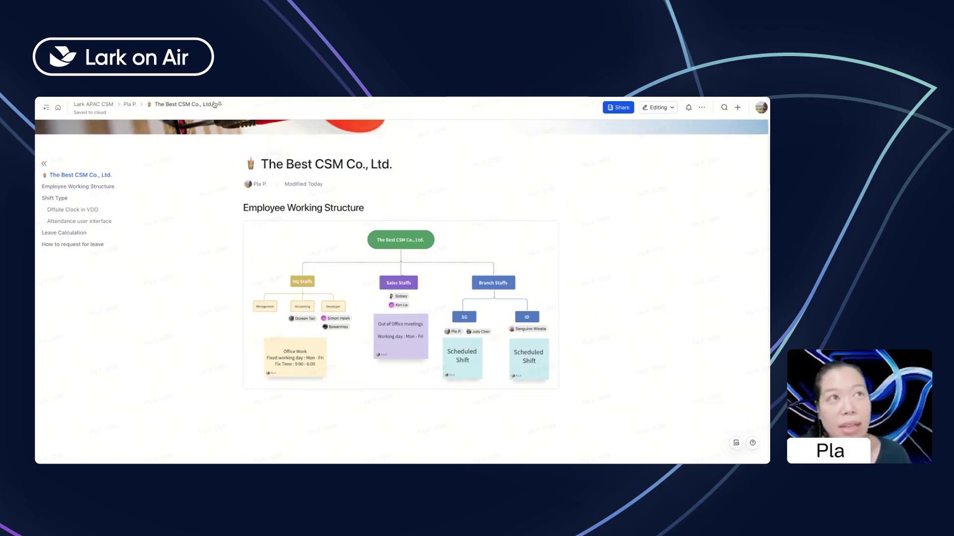
# - Switch back to Attendance Admin and open the Default shift for editing from Shift Settings, accepting that its groups will be affected
pyautogui.moveTo(217, 98)
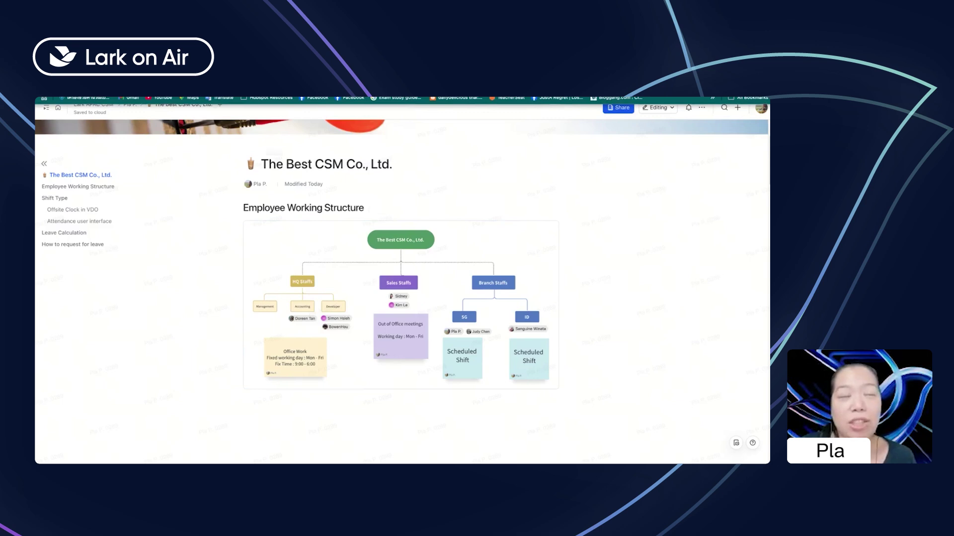
pyautogui.hotkey('ctrl', 'Tab')
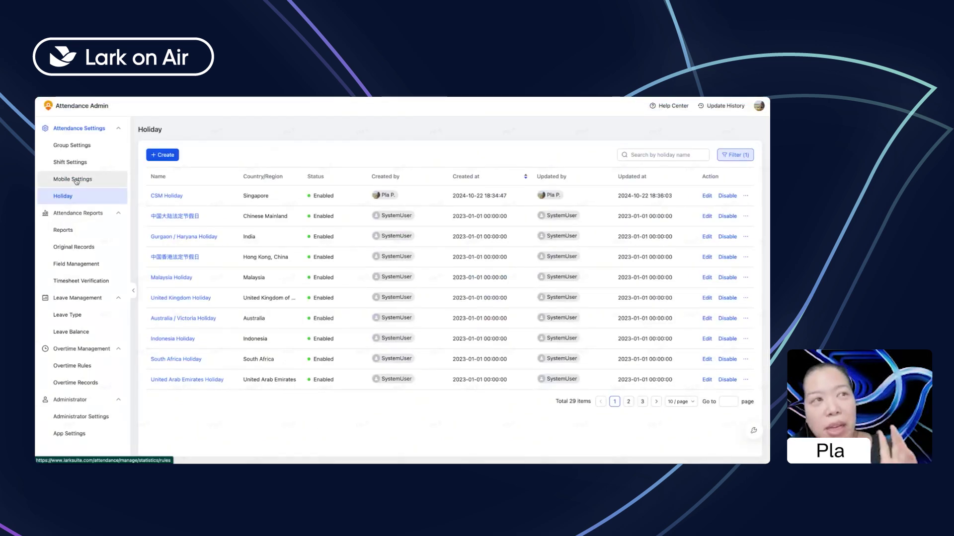
pyautogui.click(76, 166)
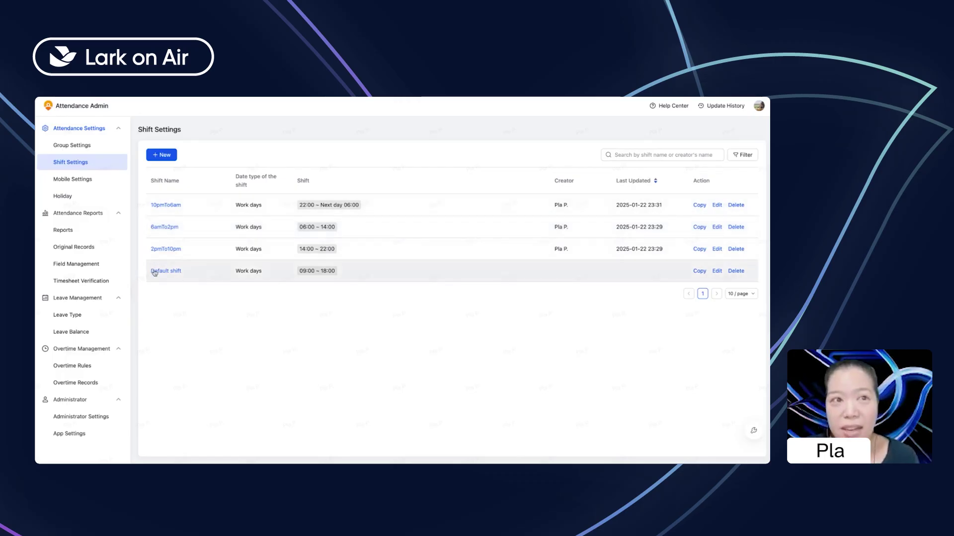
pyautogui.click(717, 272)
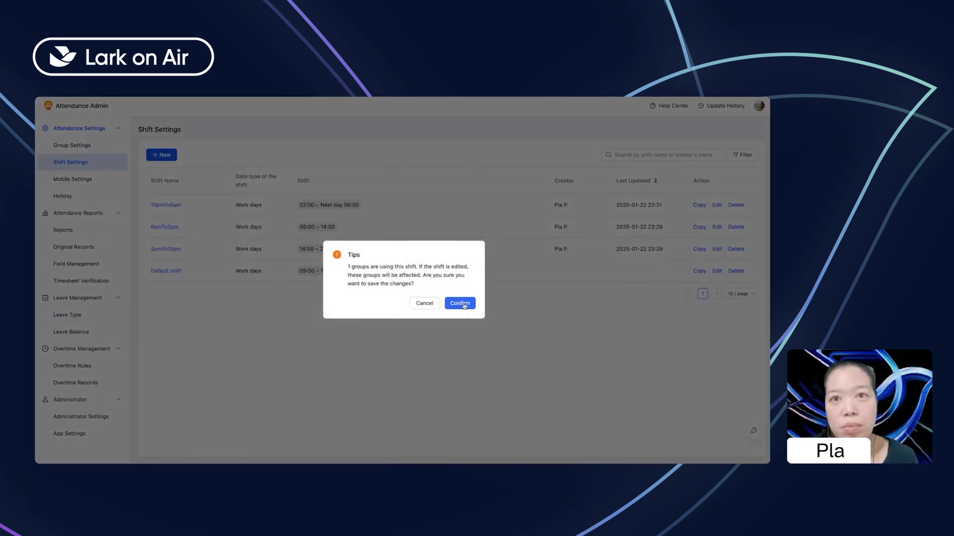
pyautogui.click(464, 304)
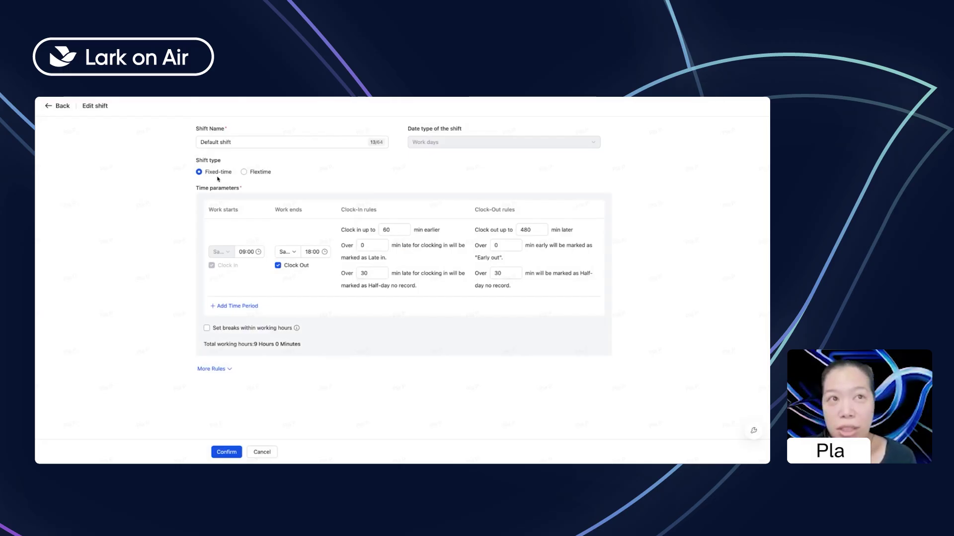
# - Review the Default shift's name, date type and clock-in rules for early, late and half-day no record, without changing values
pyautogui.moveTo(241, 142); pyautogui.dragTo(173, 135)
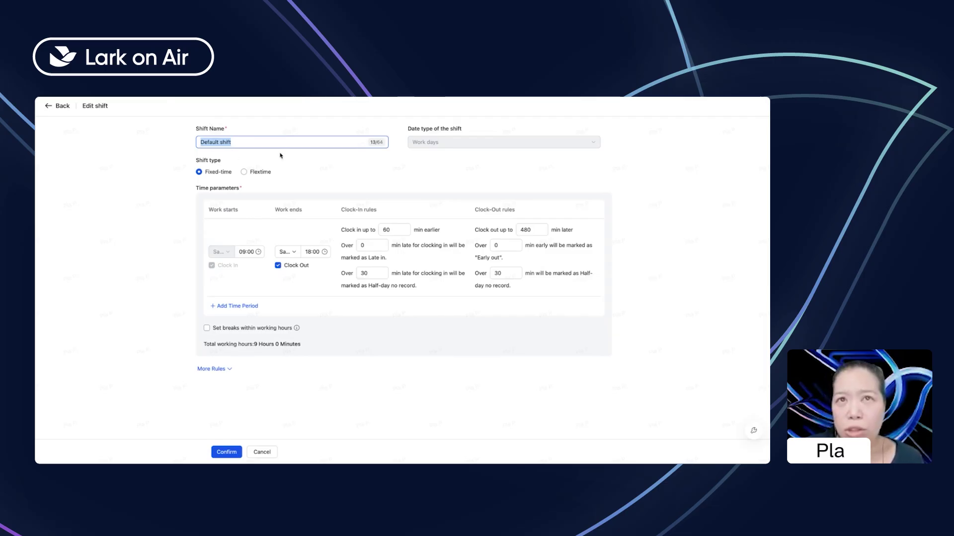
pyautogui.moveTo(505, 145)
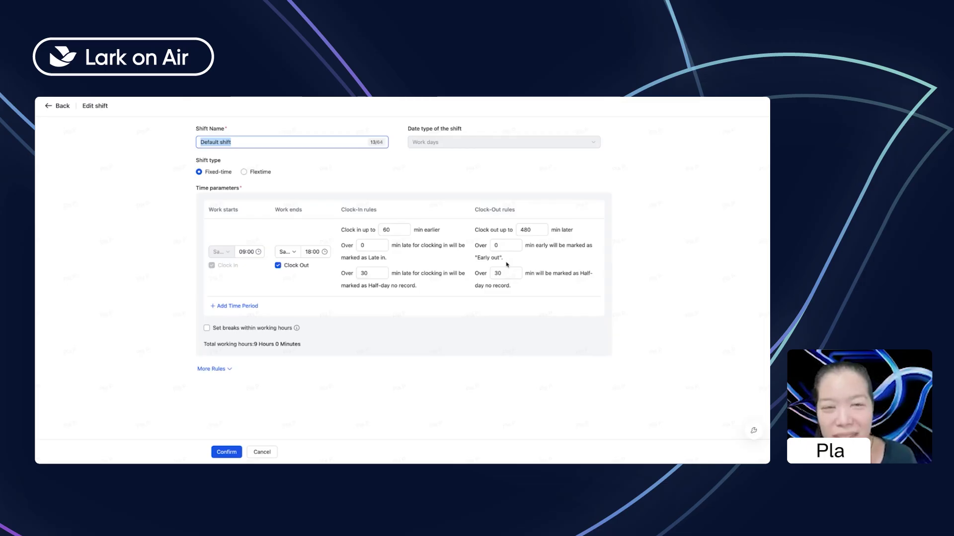
pyautogui.click(384, 229)
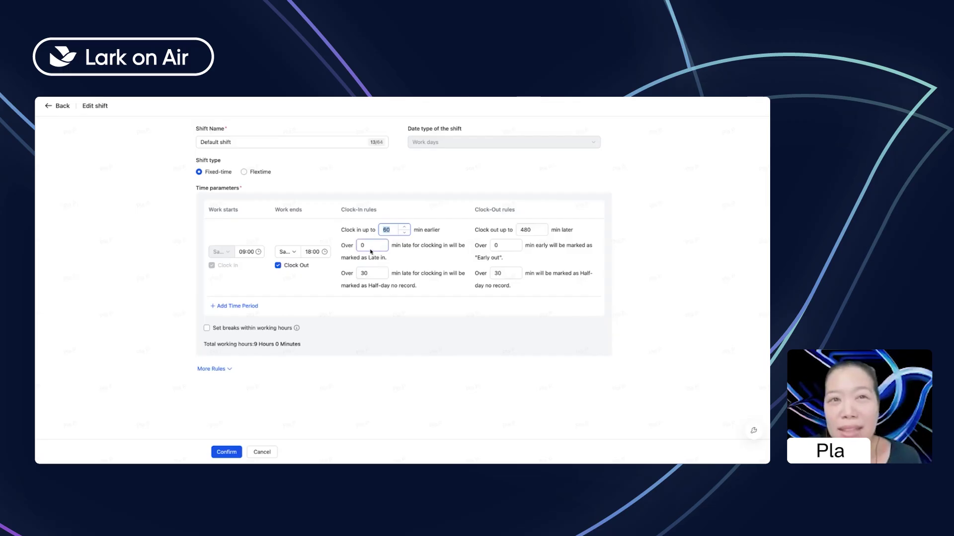
pyautogui.doubleClick(446, 245)
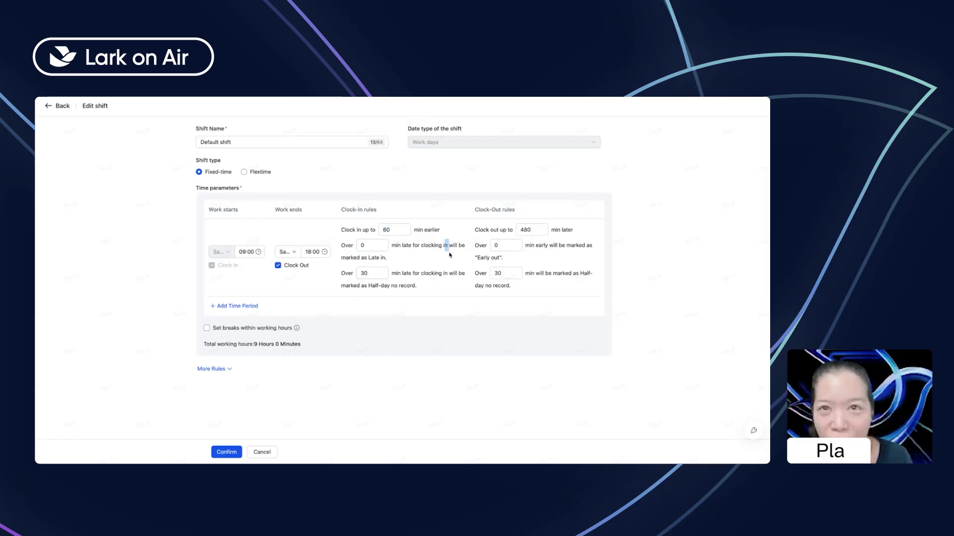
pyautogui.click(368, 245)
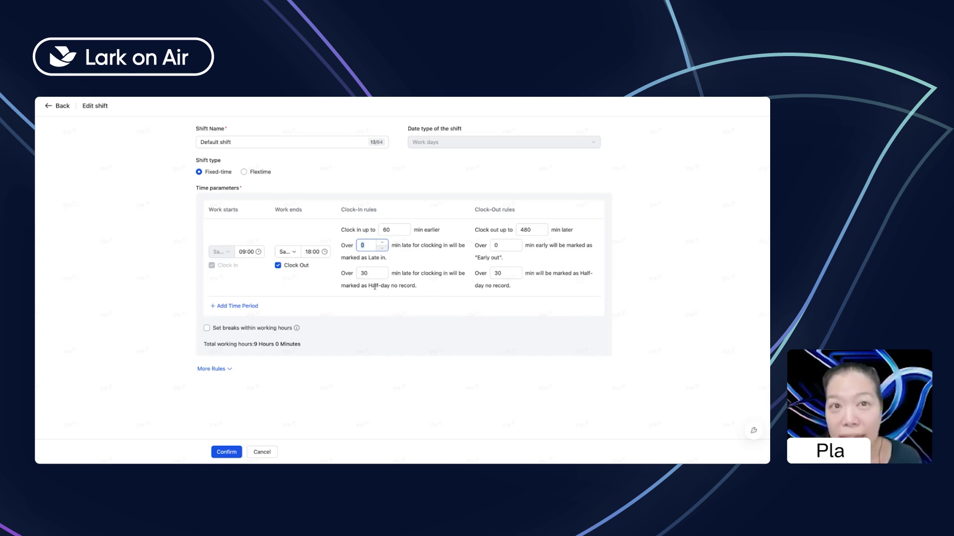
pyautogui.moveTo(368, 286); pyautogui.dragTo(425, 291)
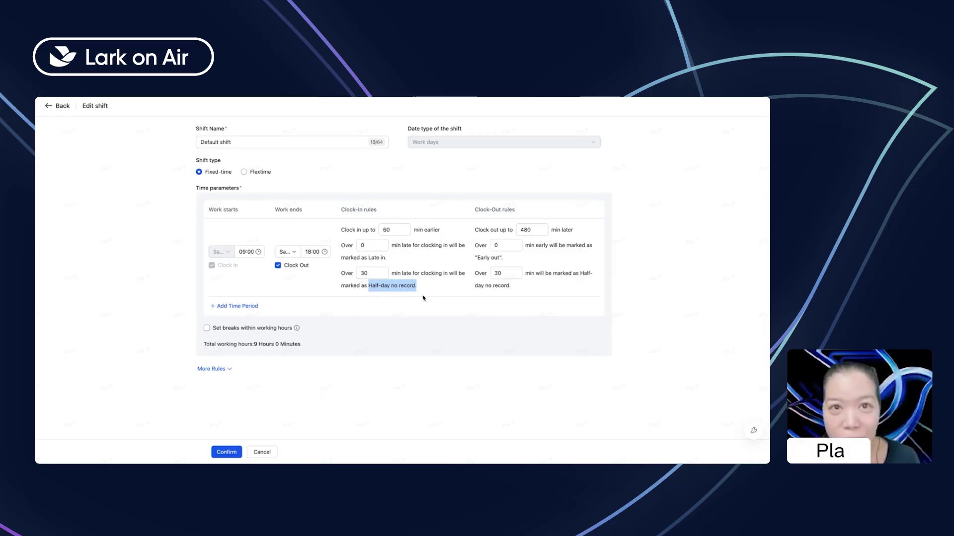
# - Review the Default shift's half-day clock-in rule and its additional rules, briefly enabling Leave late and arrive late before turning it off
pyautogui.doubleClick(367, 274)
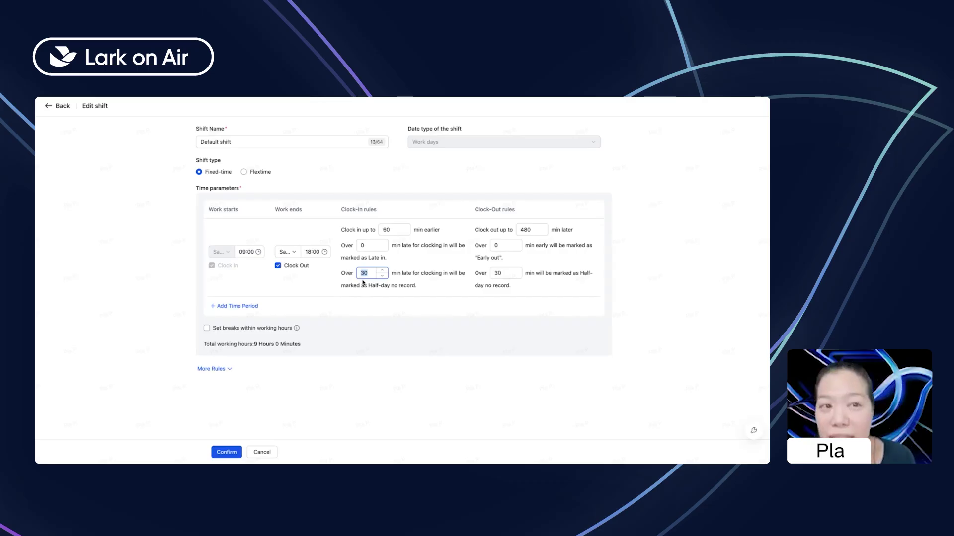
pyautogui.click(215, 368)
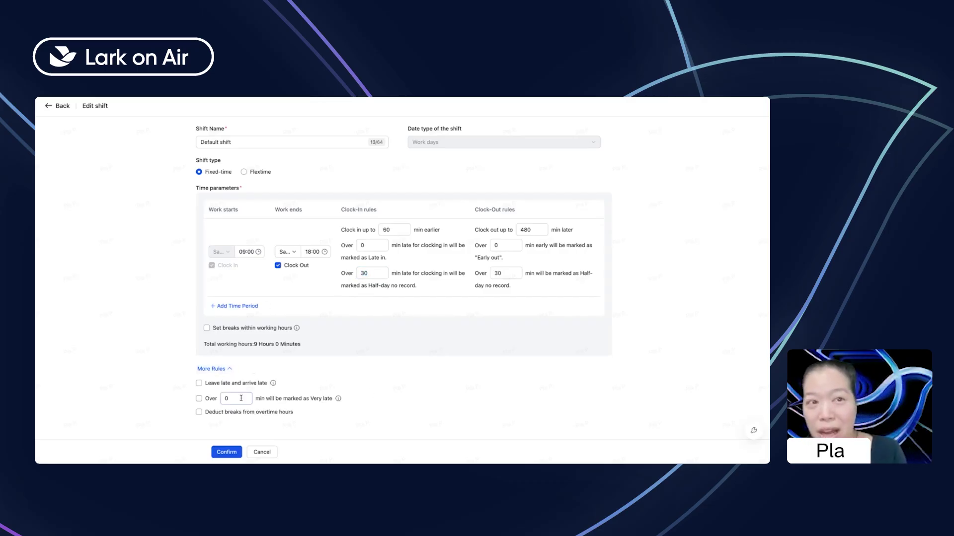
pyautogui.click(199, 383)
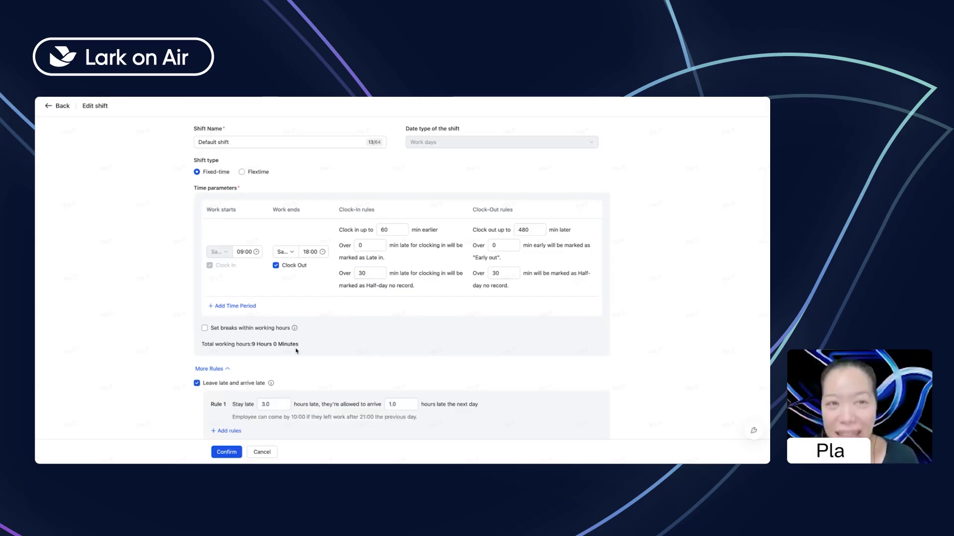
pyautogui.click(198, 384)
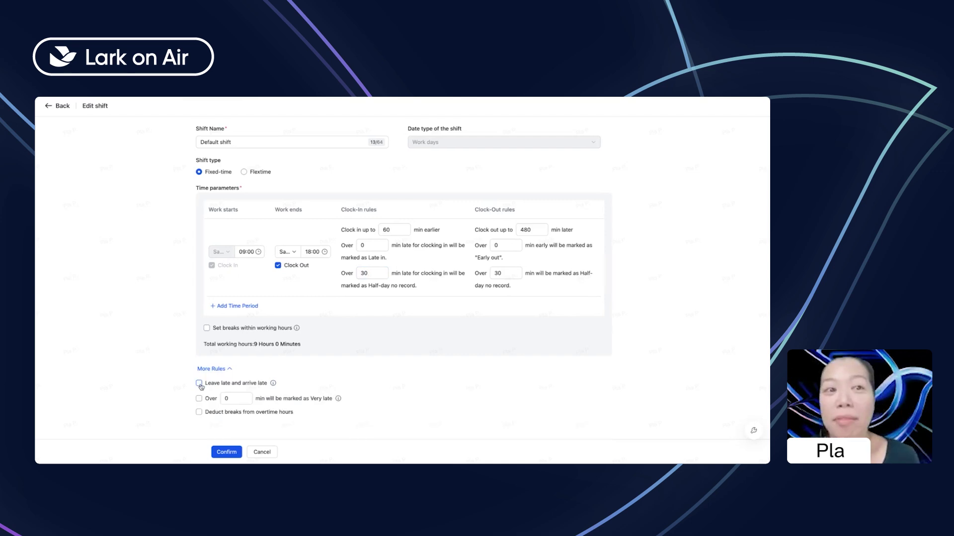
pyautogui.click(228, 398)
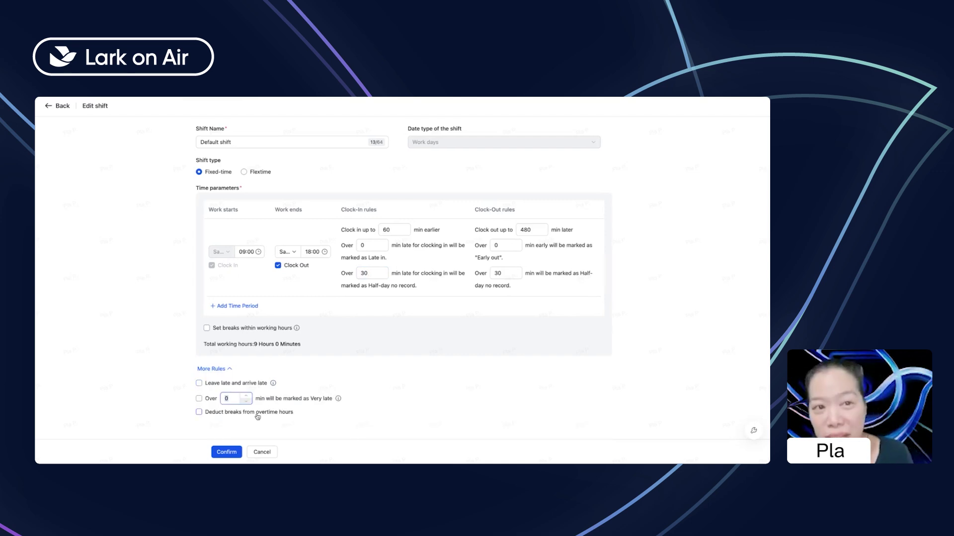
pyautogui.click(433, 381)
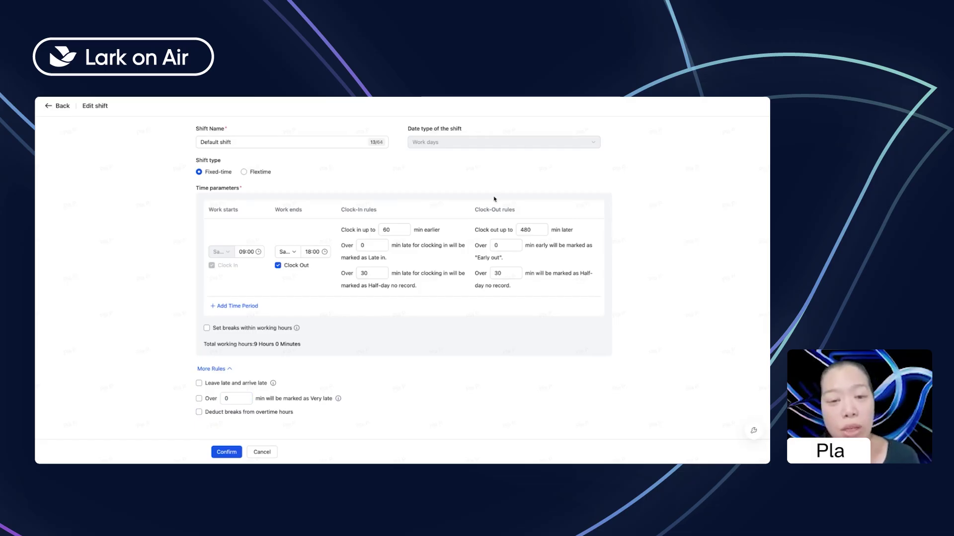
# - Try limiting the Default shift's clock-out to 60, then 30 minutes later, and return to the shift list without saving
pyautogui.doubleClick(518, 227)
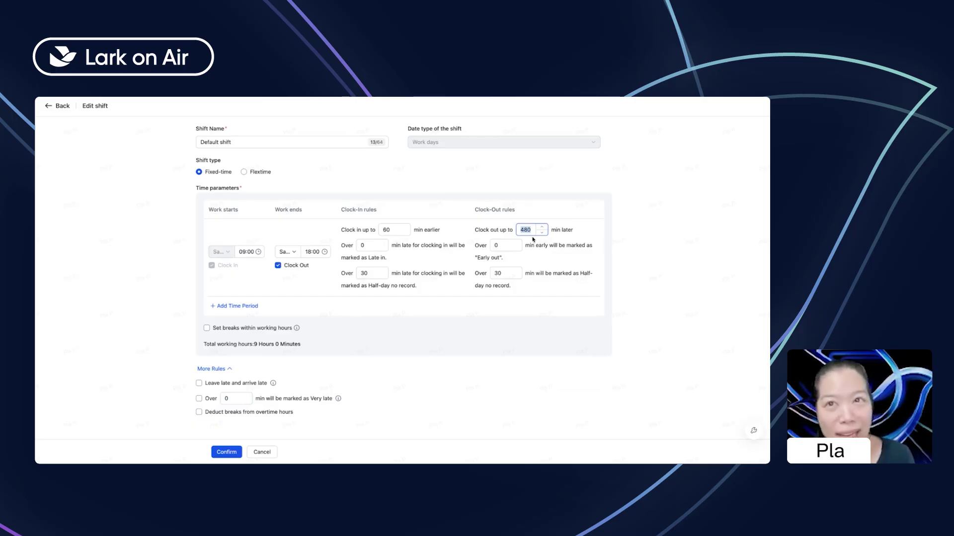
pyautogui.write('60')
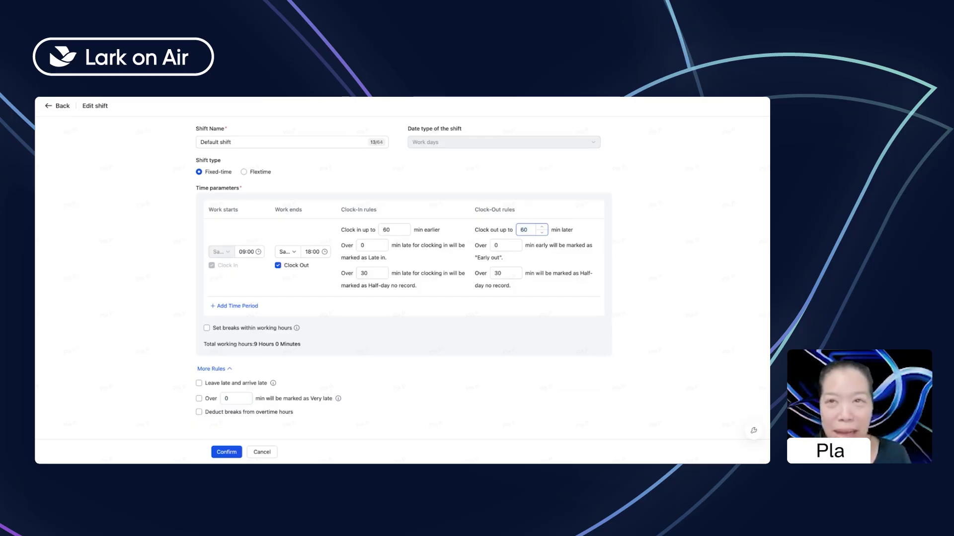
pyautogui.press('BackSpace')
pyautogui.press('BackSpace')
pyautogui.write('030')
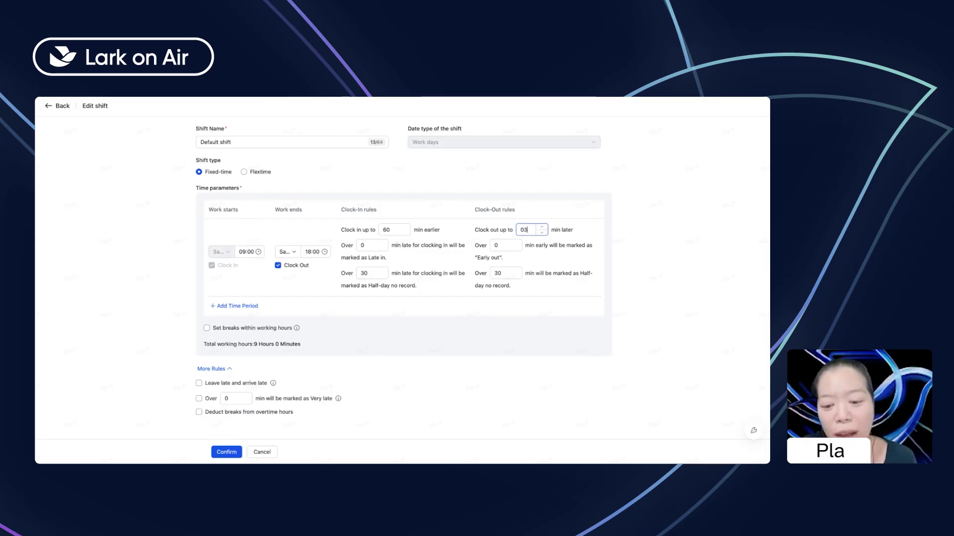
pyautogui.click(507, 248)
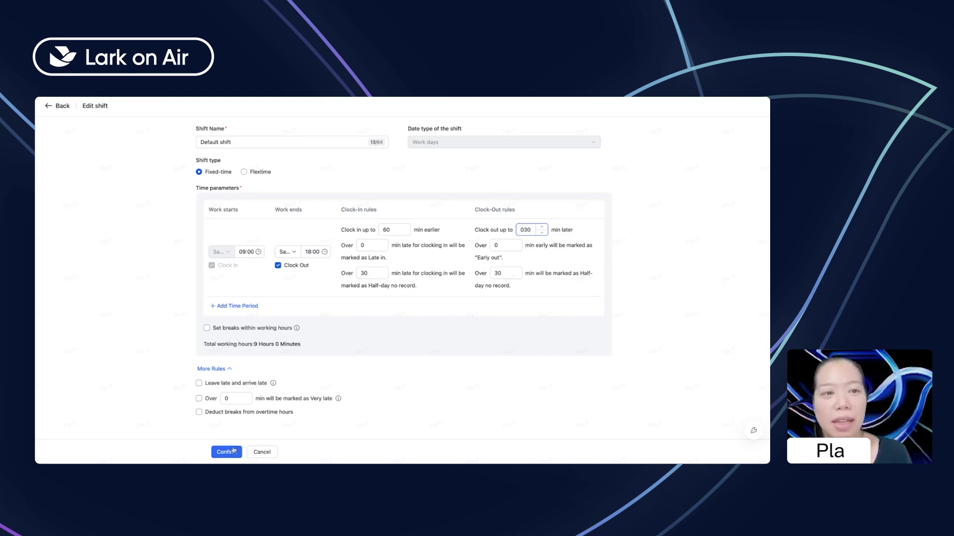
pyautogui.click(53, 106)
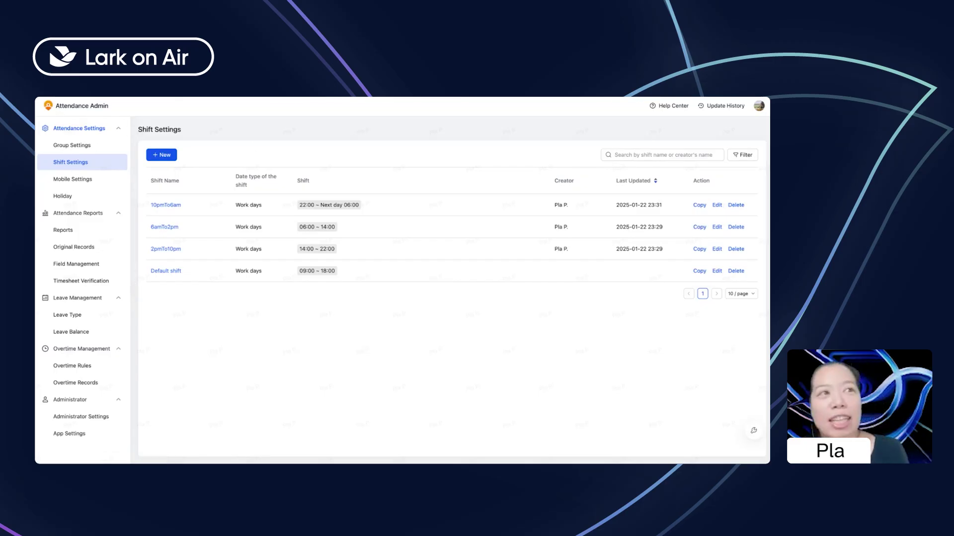
# - Switch to the document "The Best CSM Co., Ltd." and display it in Presentation Mode
pyautogui.hotkey('alt', 'Tab')
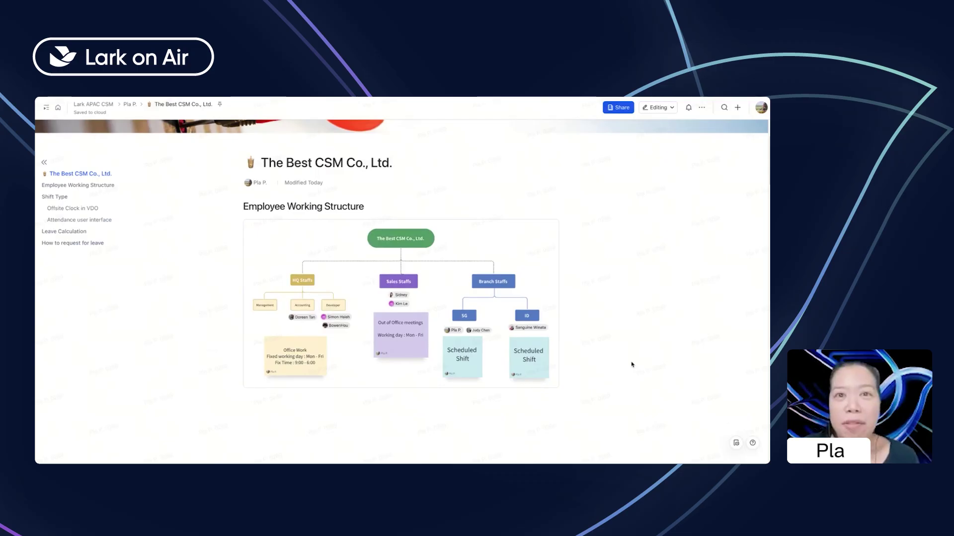
pyautogui.scroll(-1, 632, 366)
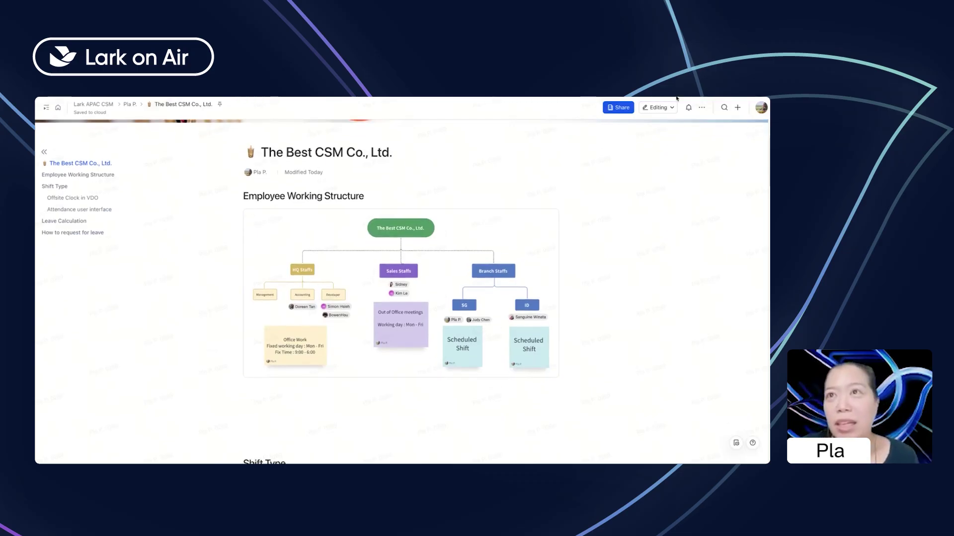
pyautogui.click(701, 107)
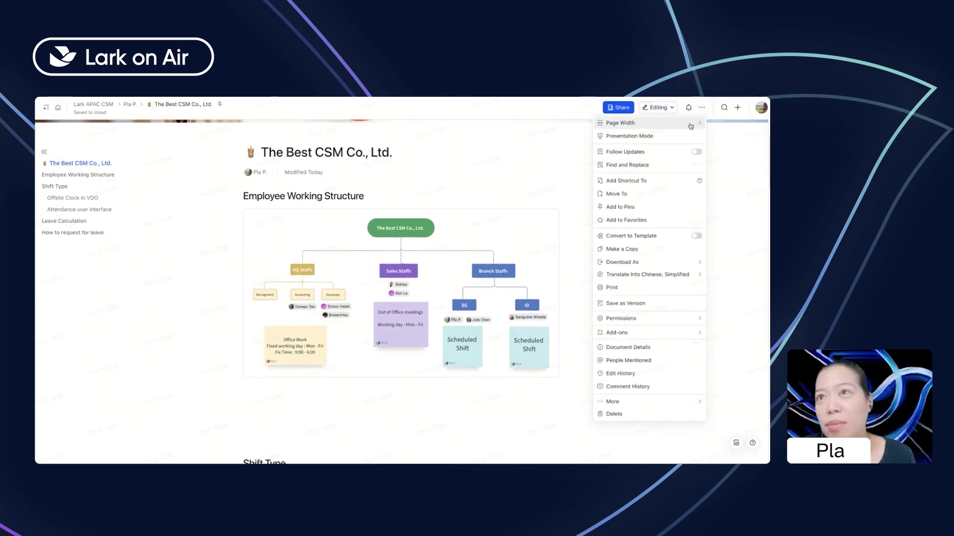
pyautogui.click(659, 136)
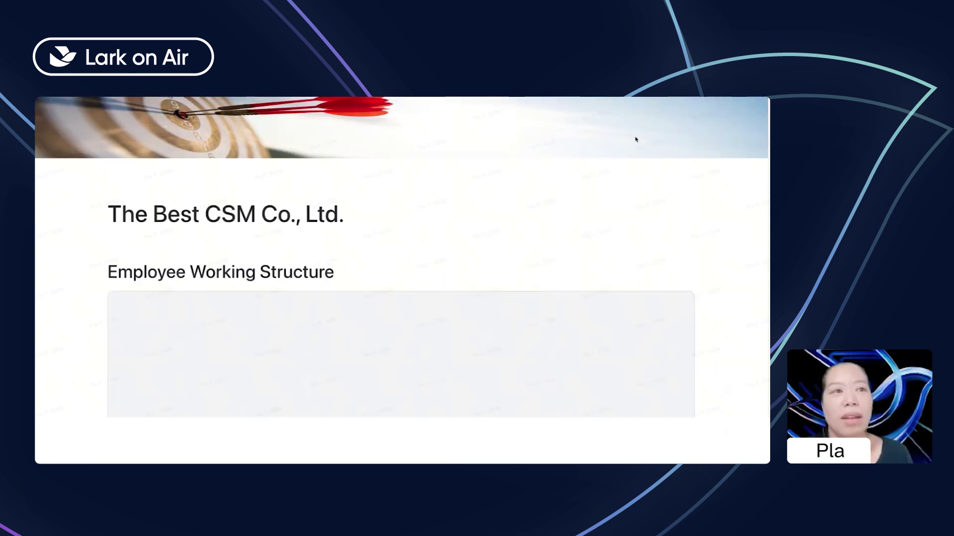
# - Examine the Shift Type table, the staff chart and the question of which shift suits each group, and leave the presentation
pyautogui.scroll(-8, 631, 282)
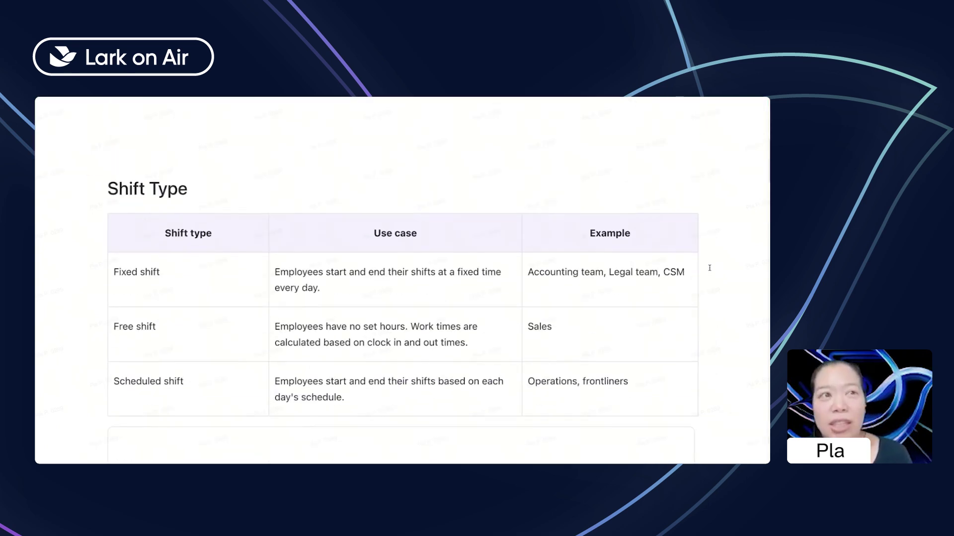
pyautogui.scroll(-1, 709, 269)
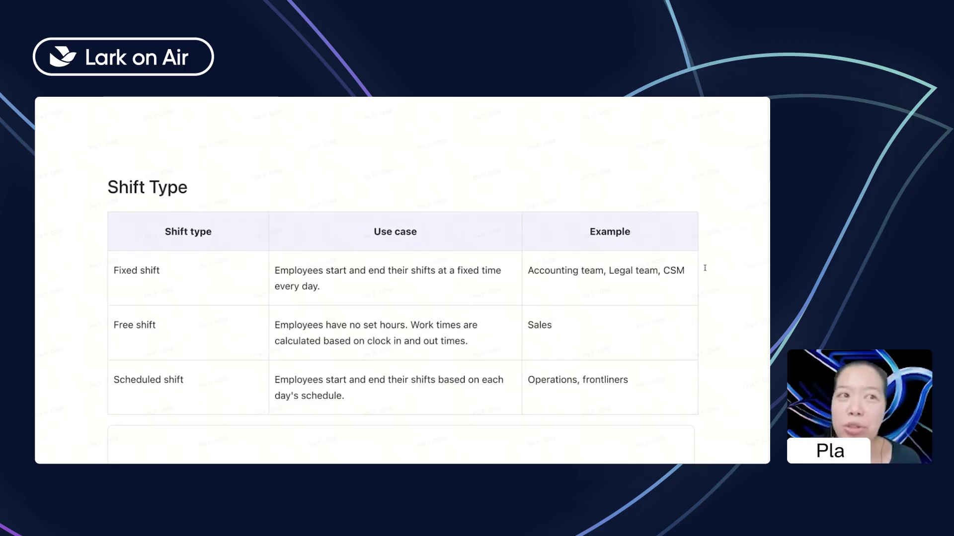
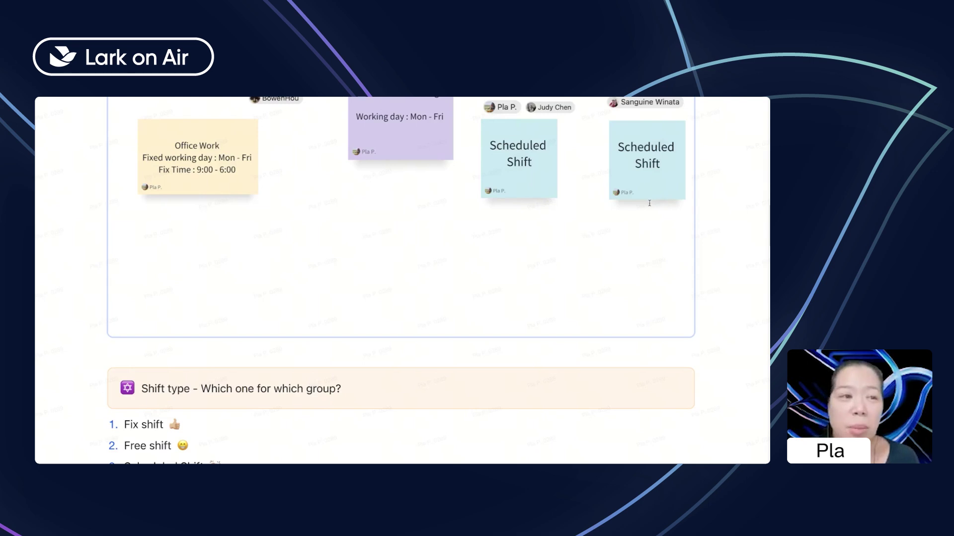
pyautogui.scroll(-2, 306, 320)
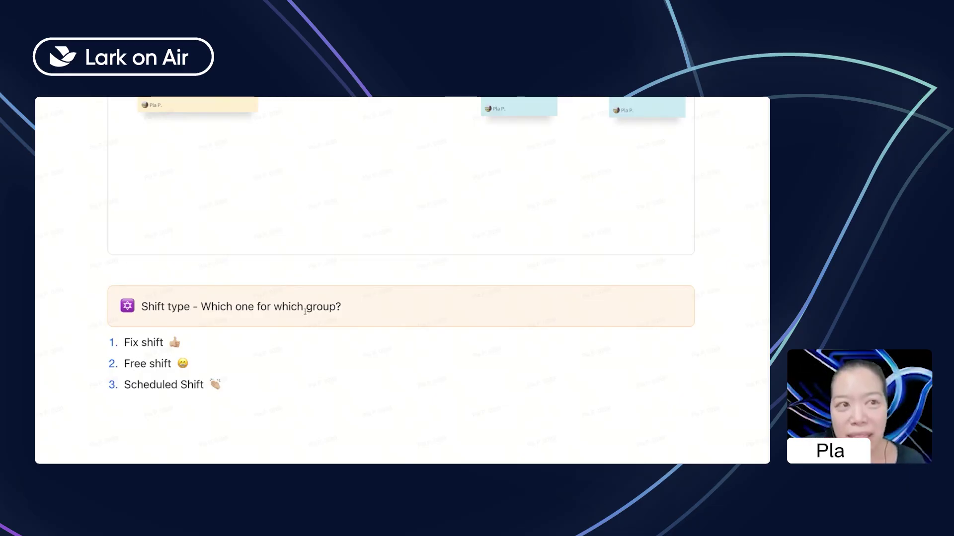
pyautogui.press('Escape')
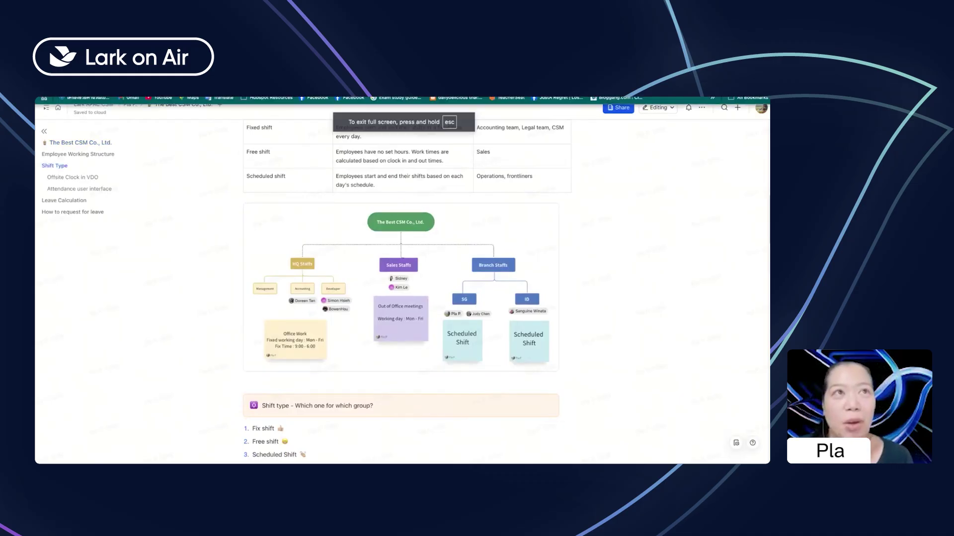
# - Switch back to Attendance Admin, review the attendance groups in Group Settings and start adding a new attendance group
pyautogui.hotkey('ctrl', 'Tab')
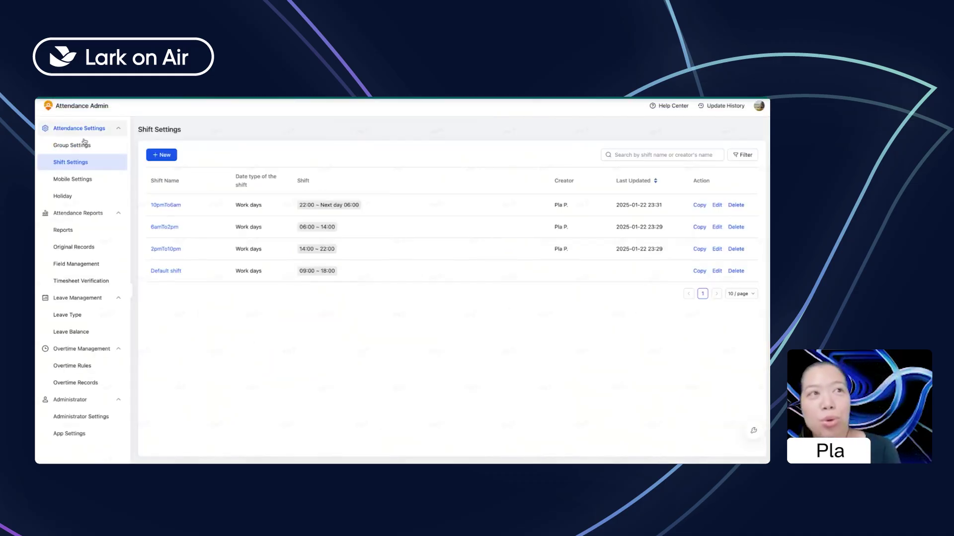
pyautogui.click(77, 146)
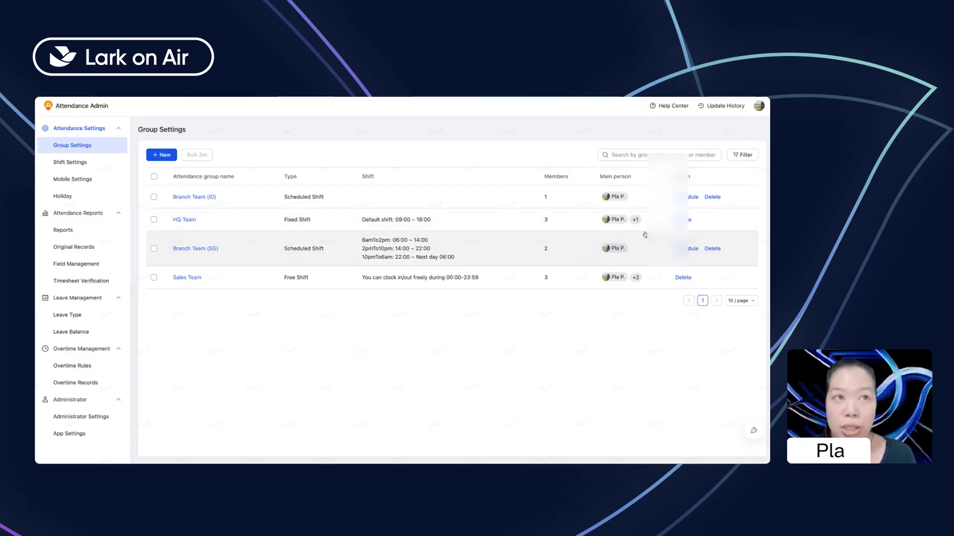
pyautogui.click(161, 156)
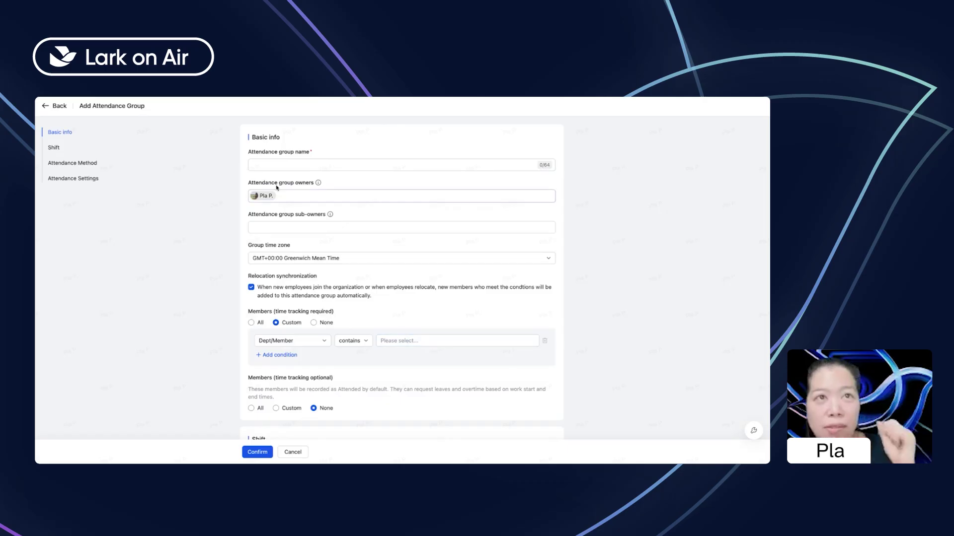
# - Review the new group's name, owner and sub-owner fields, opening the owner selection and closing it without changes
pyautogui.click(257, 165)
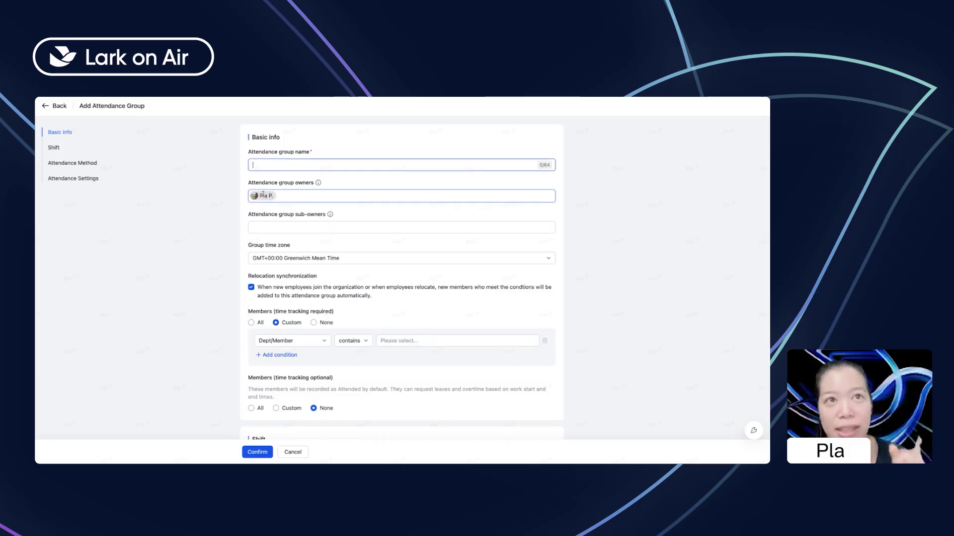
pyautogui.click(290, 199)
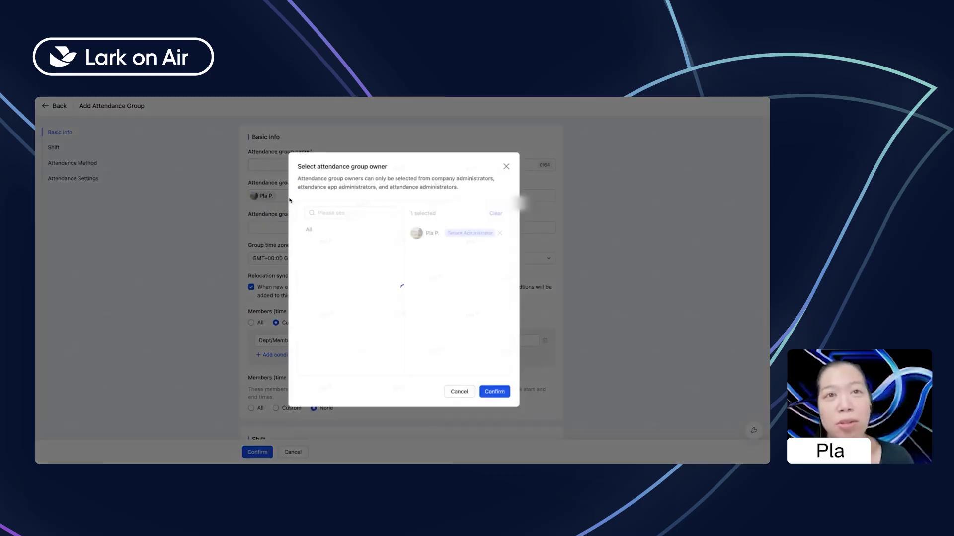
pyautogui.click(506, 166)
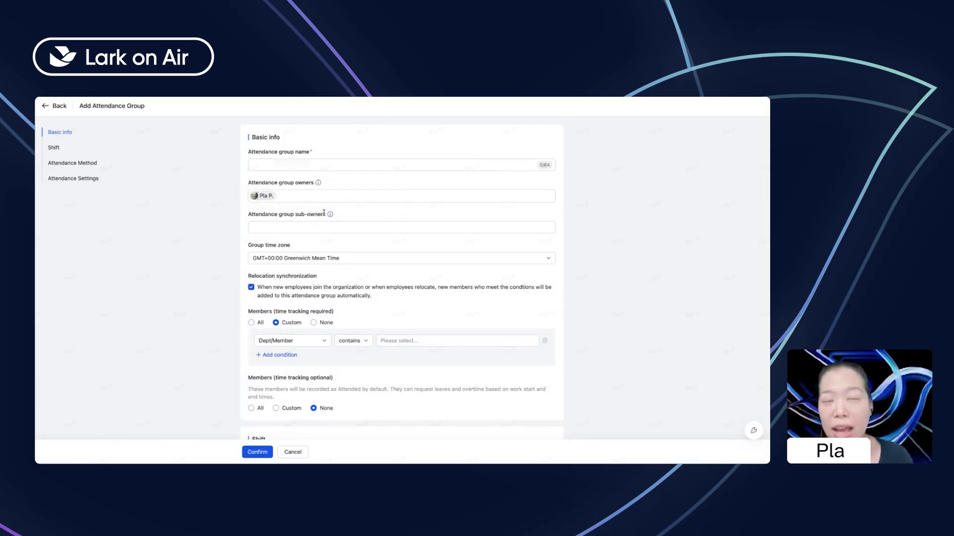
pyautogui.moveTo(330, 215)
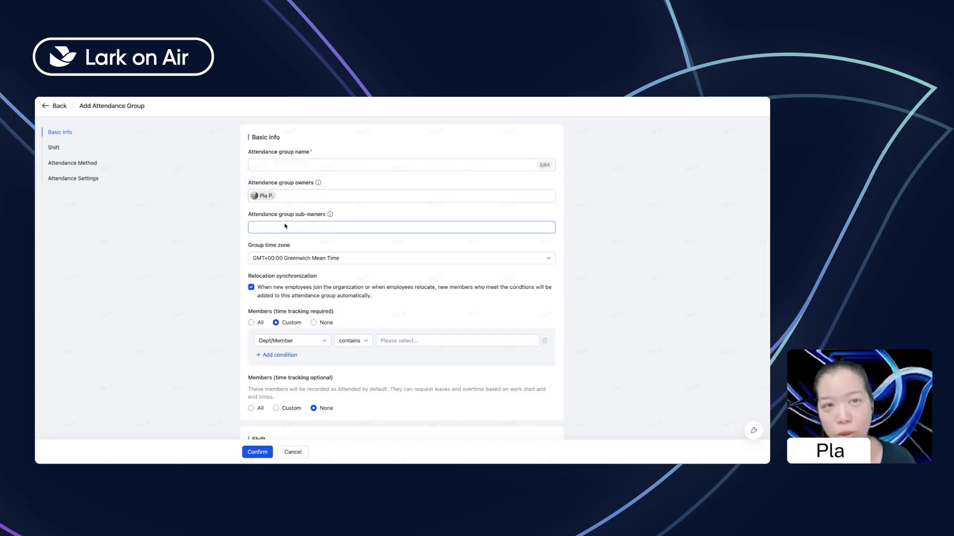
pyautogui.click(293, 239)
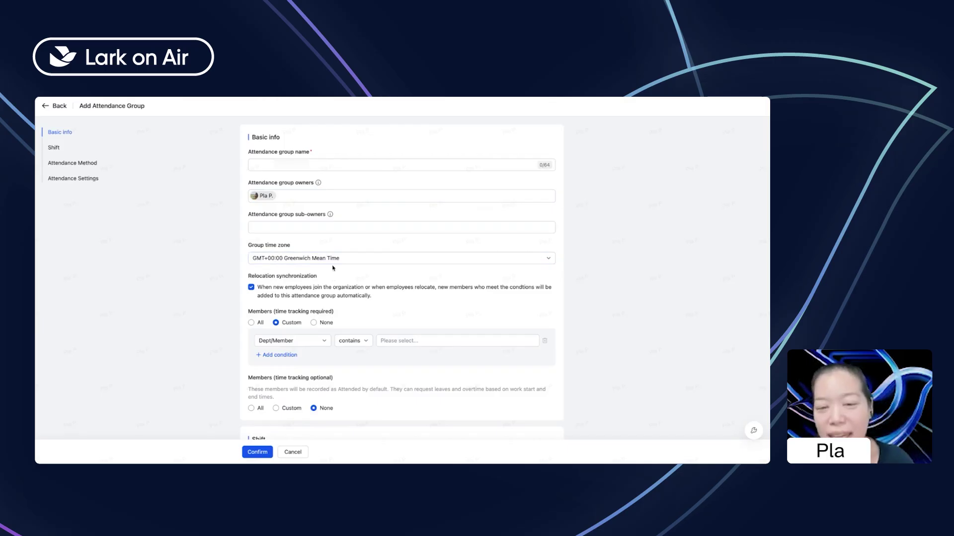
# - Browse the group time zone options from Greenwich Mean Time through the GMT+08:00 entries, and close the list without choosing another zone
pyautogui.click(348, 259)
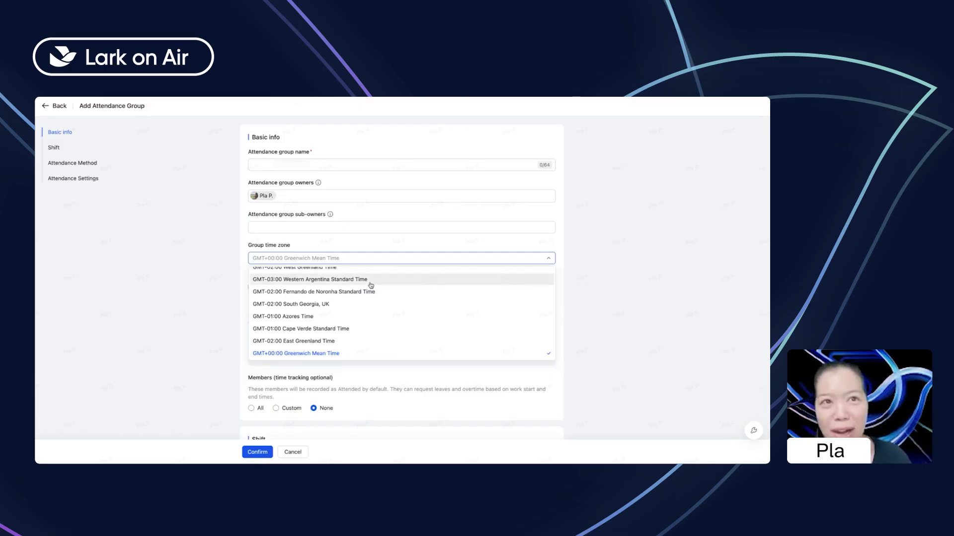
pyautogui.click(354, 254)
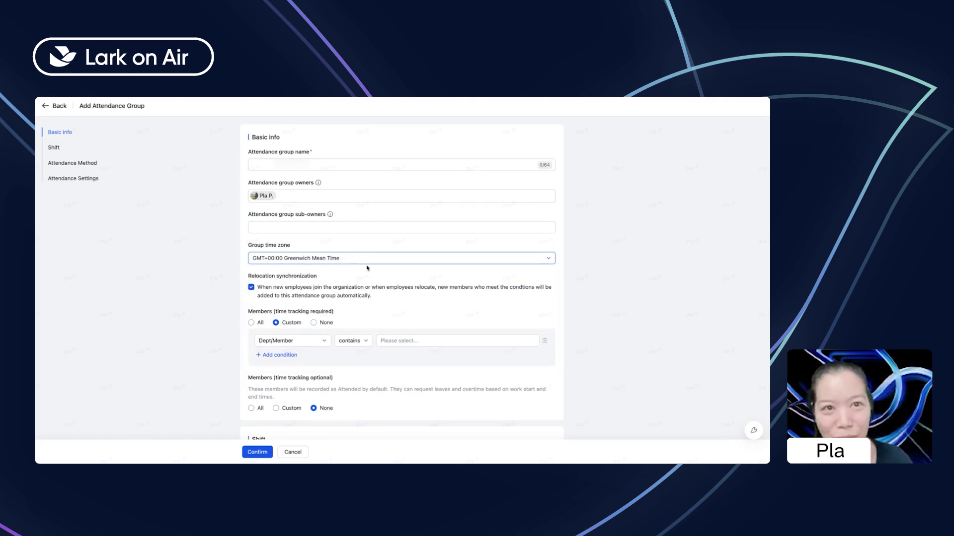
pyautogui.click(365, 259)
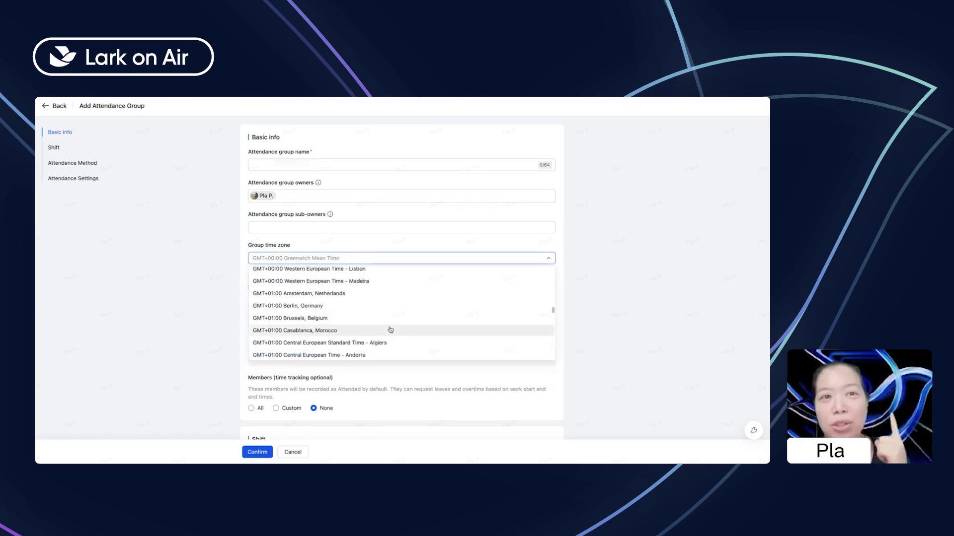
pyautogui.scroll(-8, 390, 330)
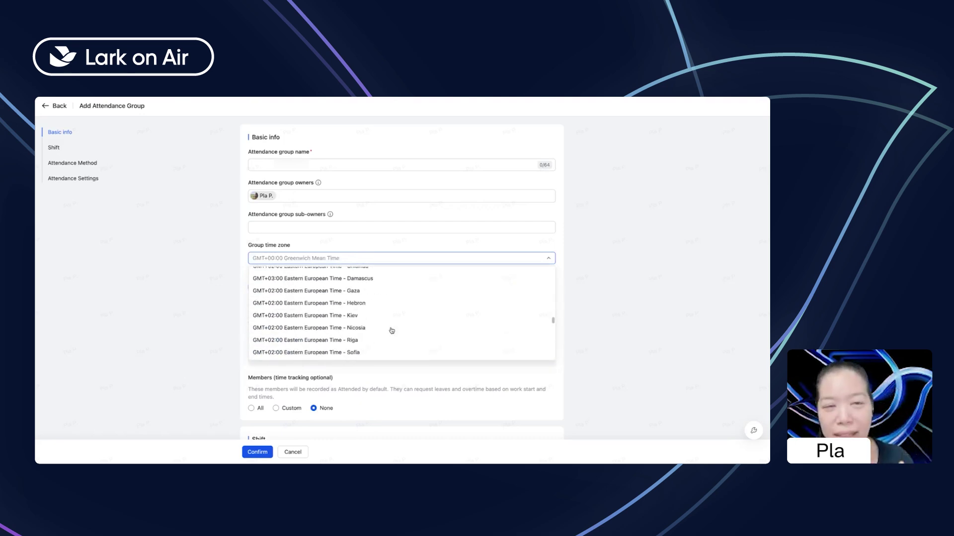
pyautogui.scroll(-5, 391, 331)
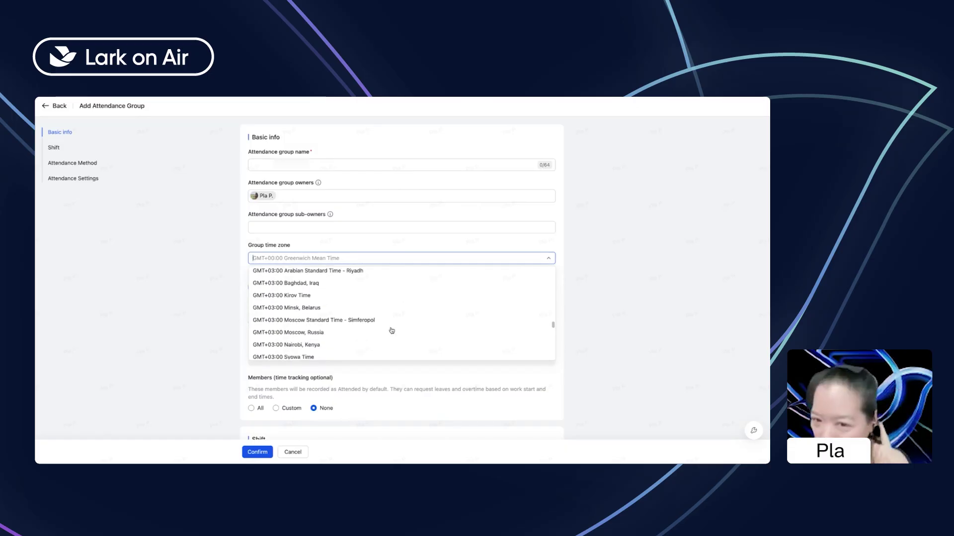
pyautogui.scroll(-5, 391, 331)
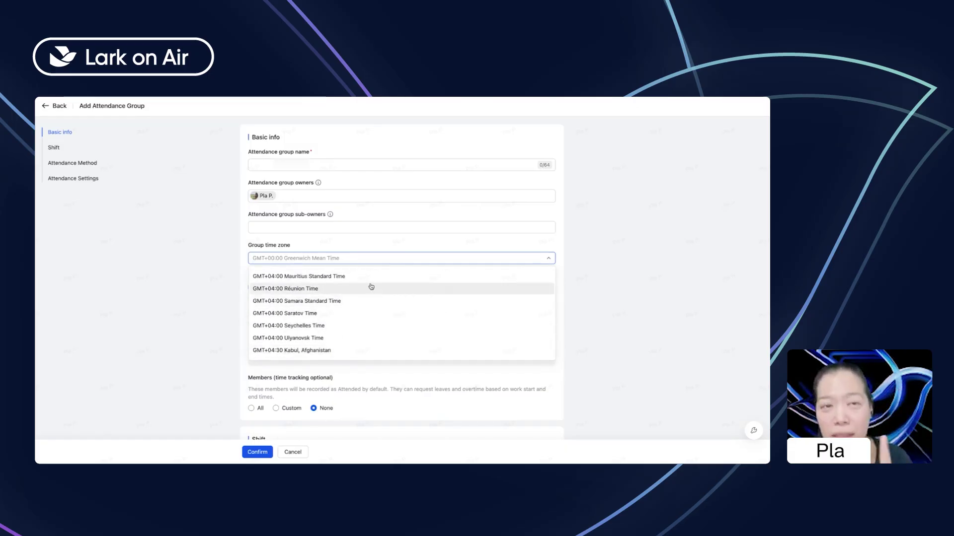
pyautogui.scroll(-2, 371, 287)
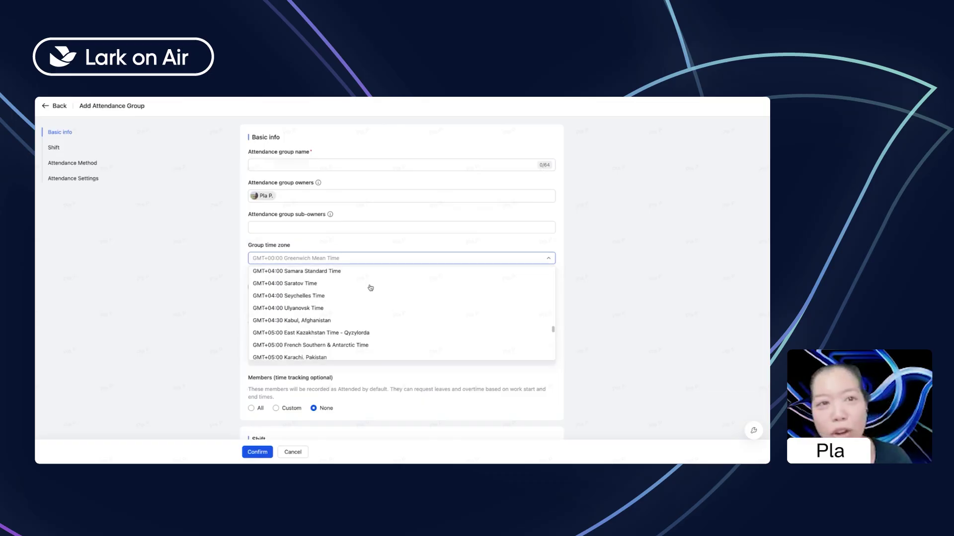
pyautogui.scroll(-3, 370, 288)
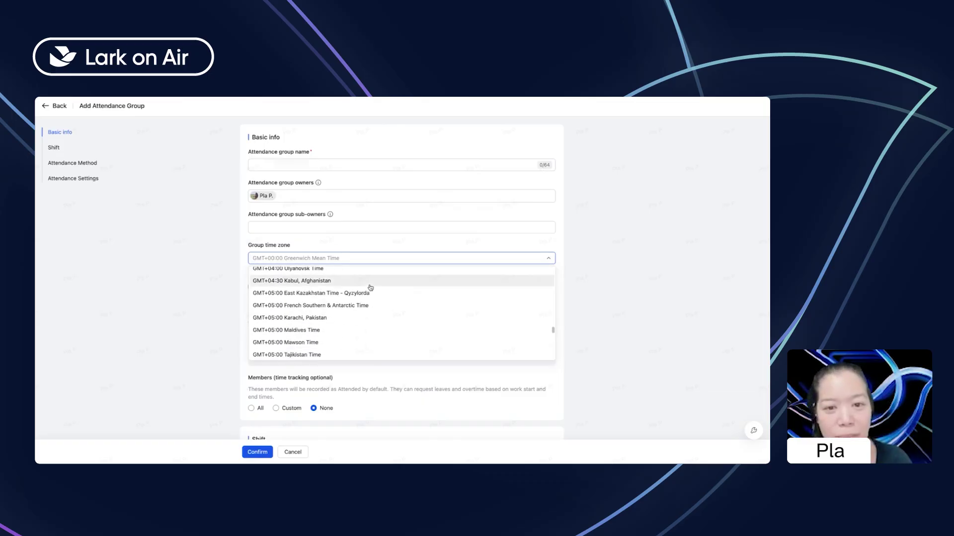
pyautogui.scroll(-1, 370, 287)
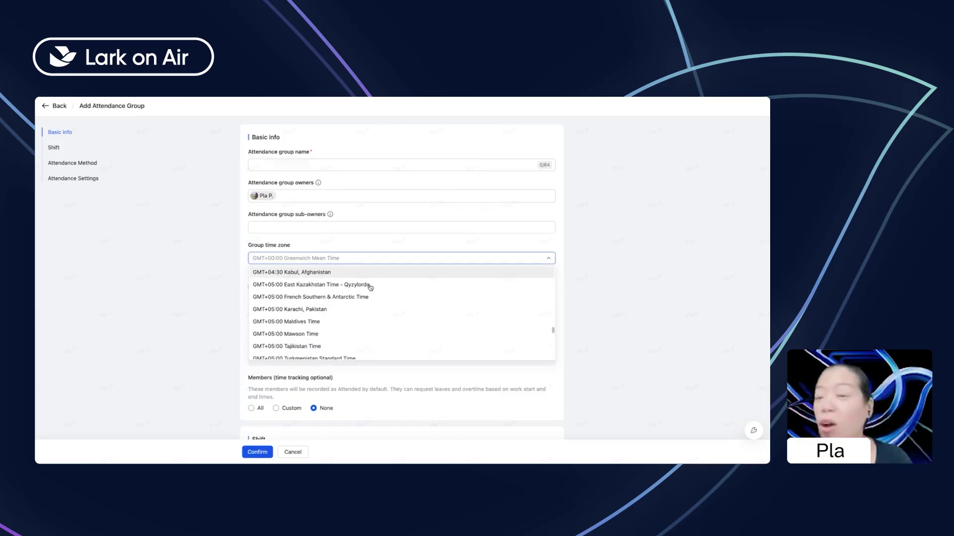
pyautogui.scroll(-10, 382, 303)
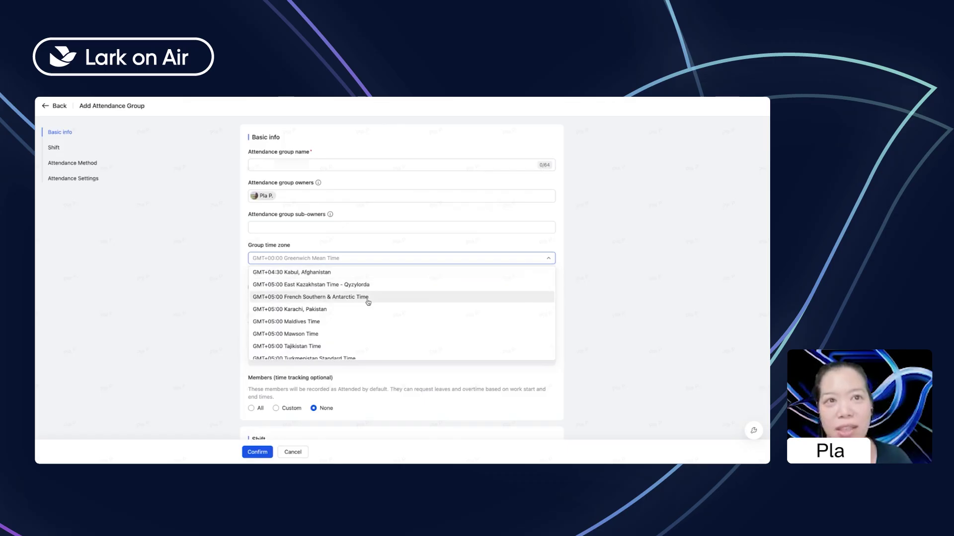
pyautogui.scroll(-4, 383, 318)
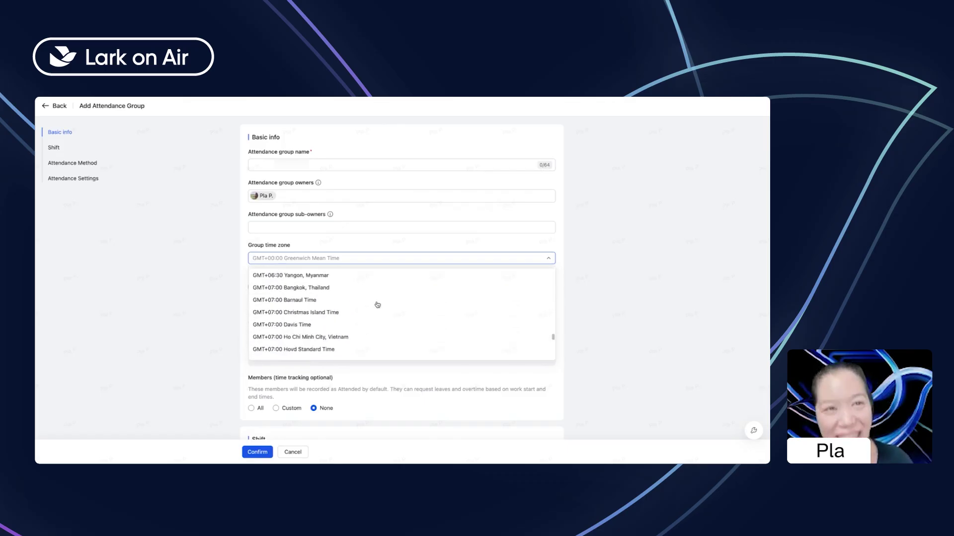
pyautogui.scroll(-3, 375, 307)
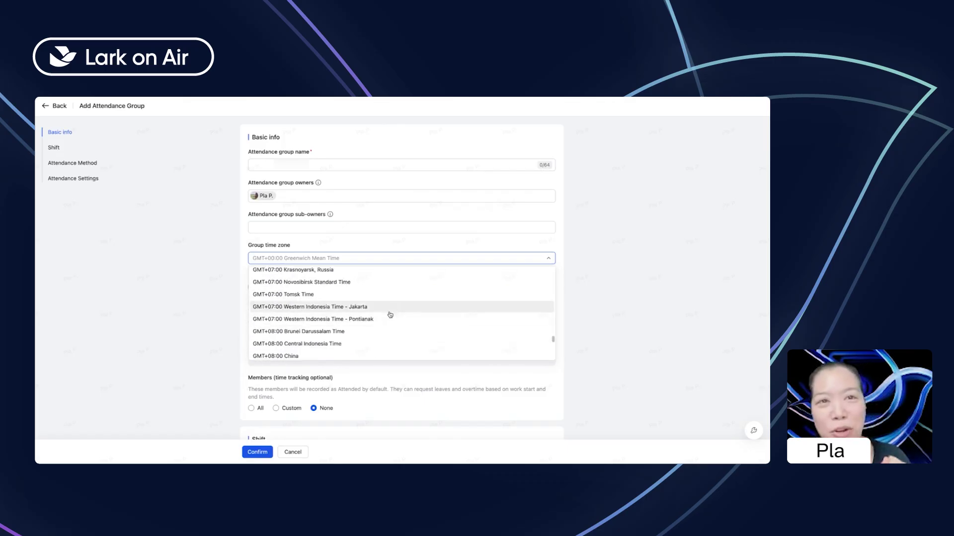
pyautogui.scroll(-2, 392, 318)
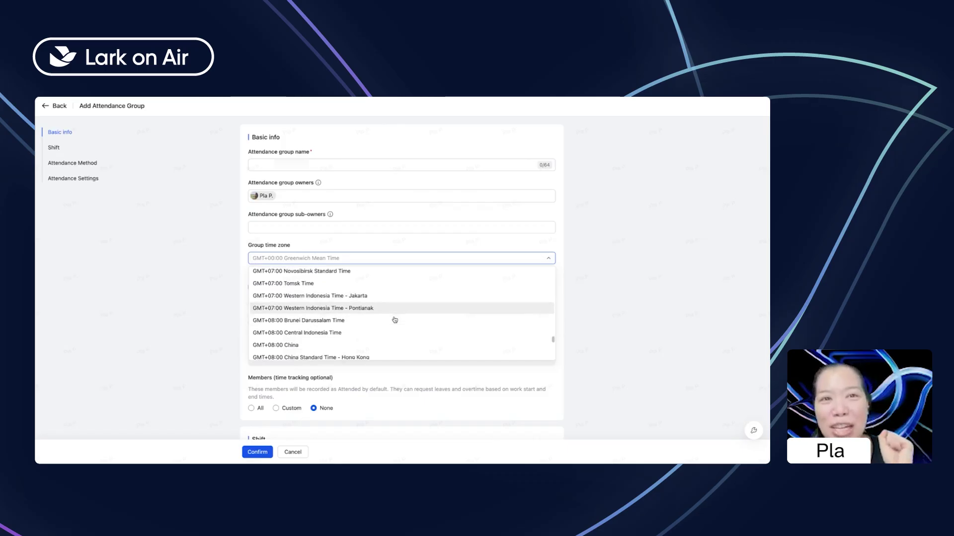
pyautogui.scroll(-2, 395, 319)
pyautogui.scroll(3, 395, 319)
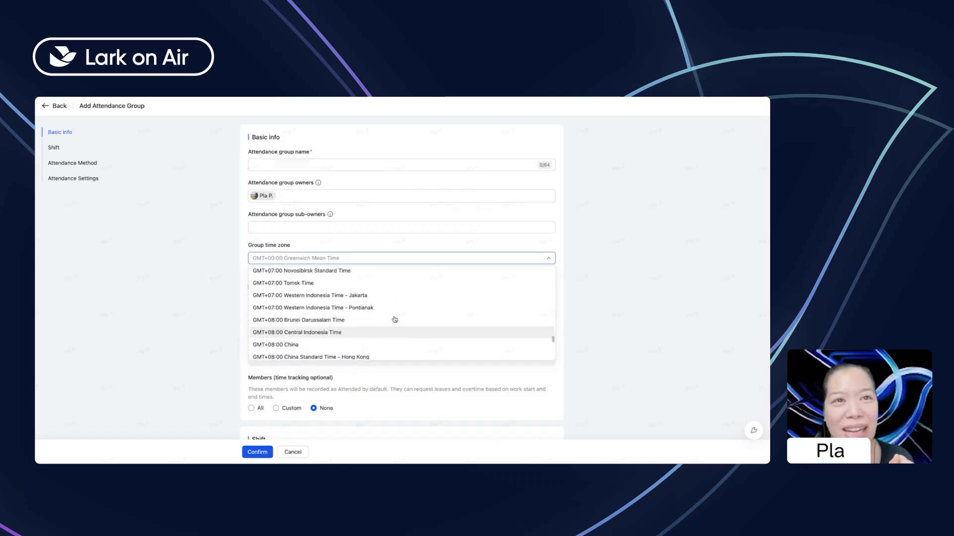
pyautogui.scroll(-2, 395, 319)
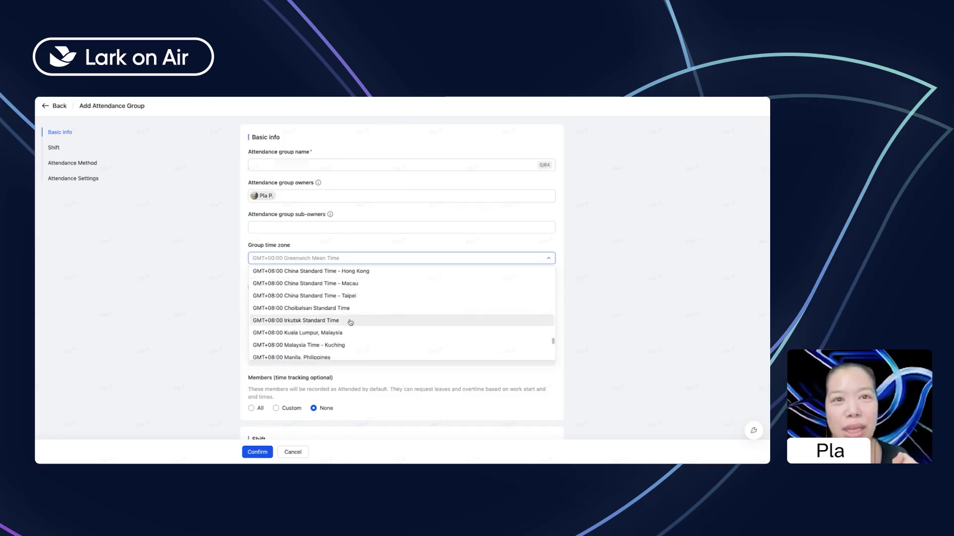
pyautogui.scroll(-1, 396, 319)
pyautogui.scroll(3, 402, 316)
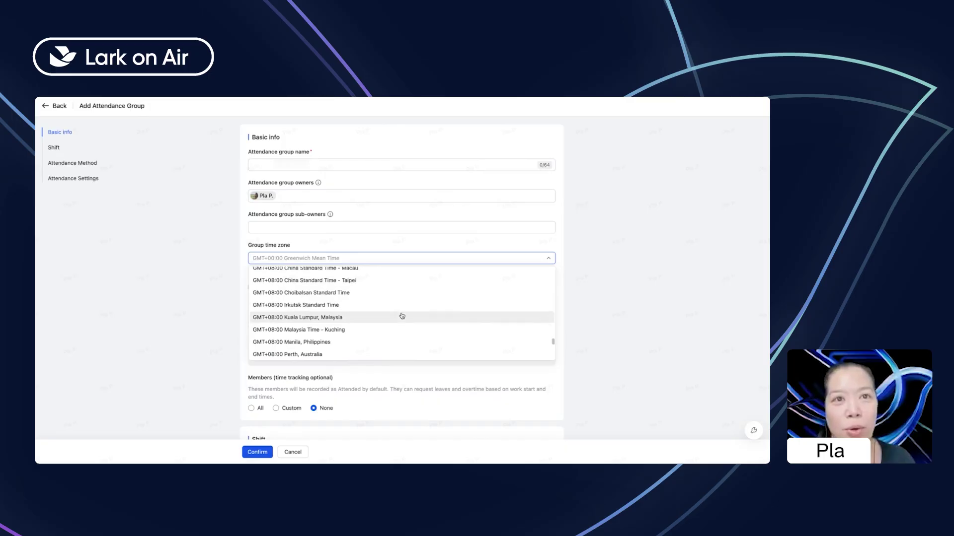
pyautogui.click(640, 313)
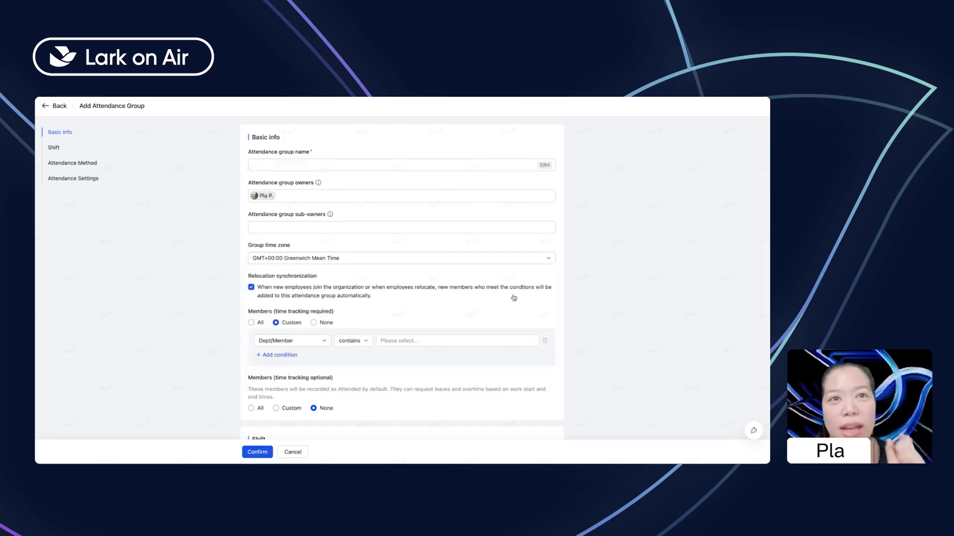
# - Review the Relocation synchronization option and the Dept/Member condition for members who require time tracking
pyautogui.scroll(-1, 390, 293)
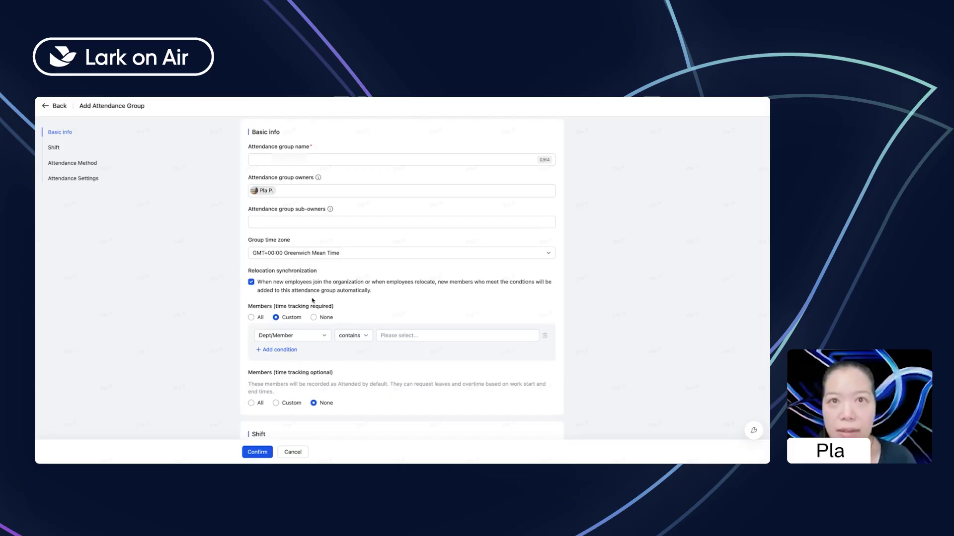
pyautogui.click(251, 282)
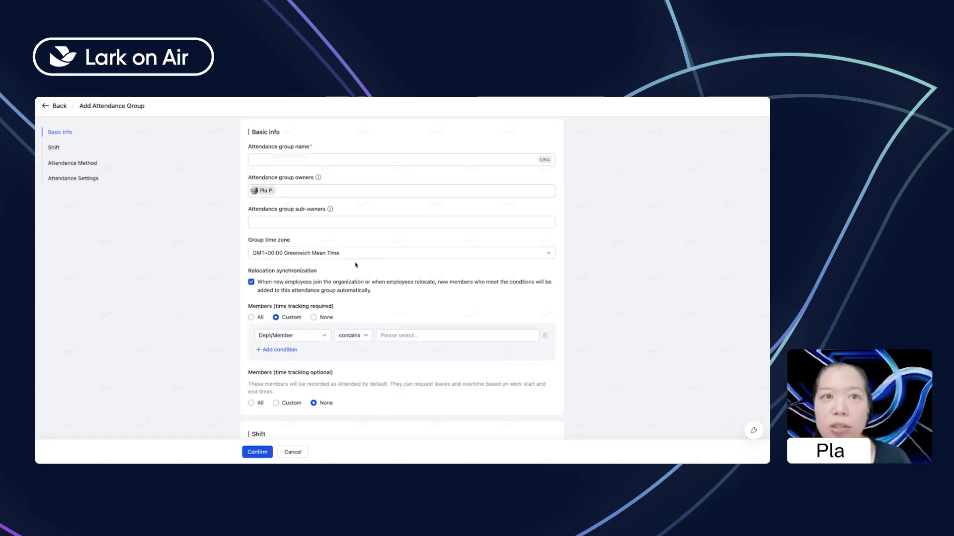
pyautogui.scroll(-1, 454, 283)
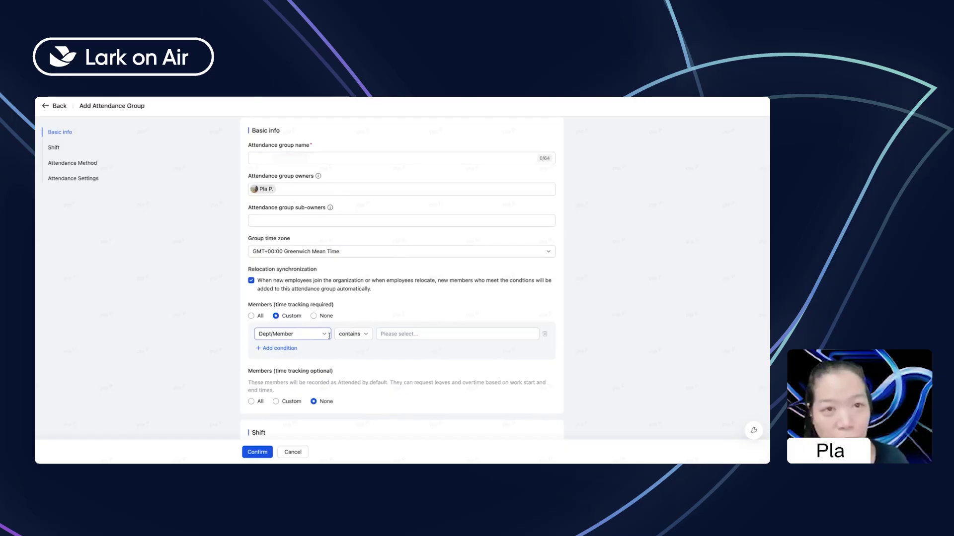
pyautogui.scroll(-1, 303, 325)
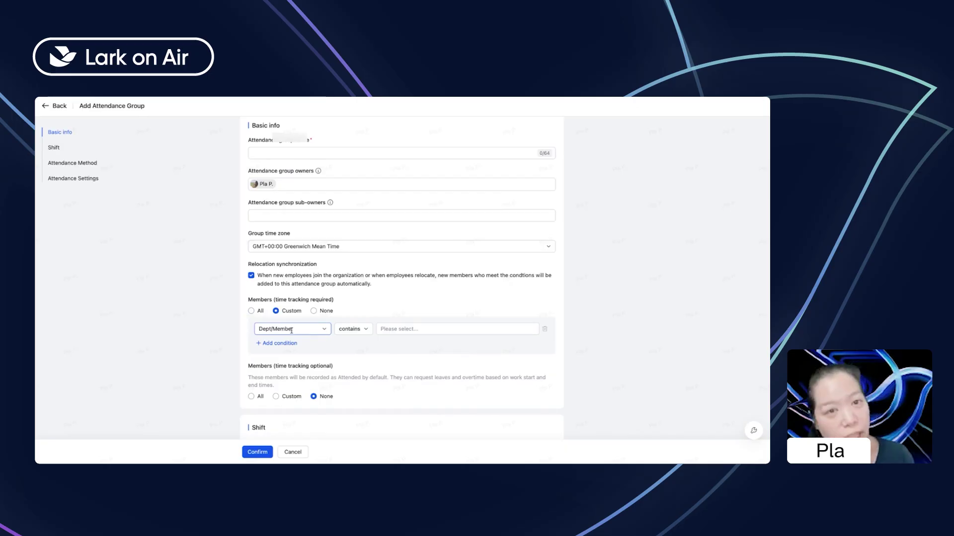
# - Open the user or department selection for time-tracking-required members, view its Member and Department search choices, and cancel the selection
pyautogui.click(388, 331)
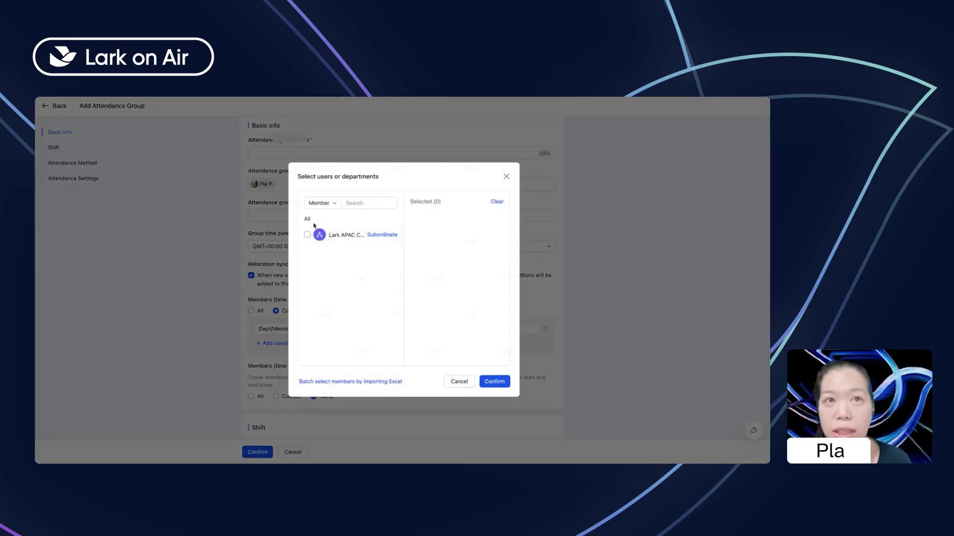
pyautogui.click(321, 203)
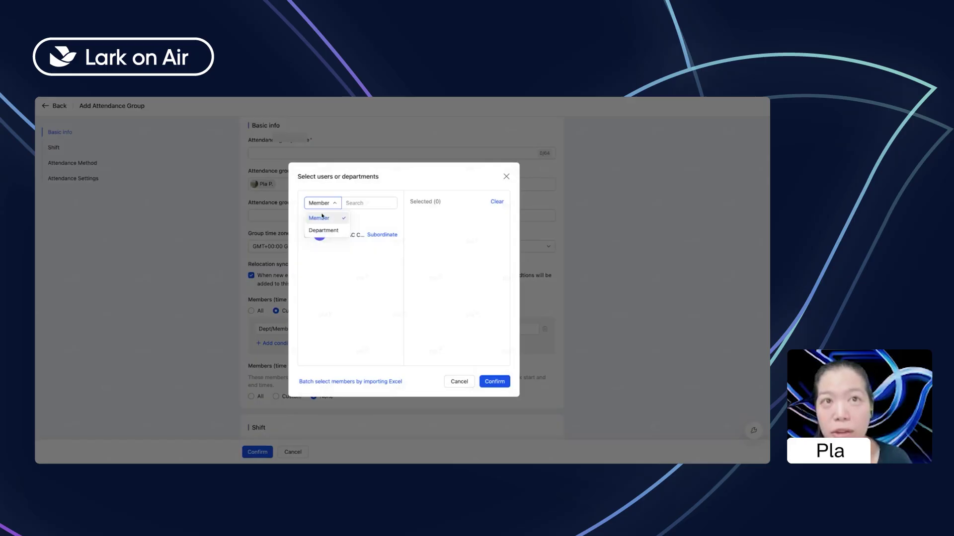
pyautogui.click(459, 382)
pyautogui.click(459, 382)
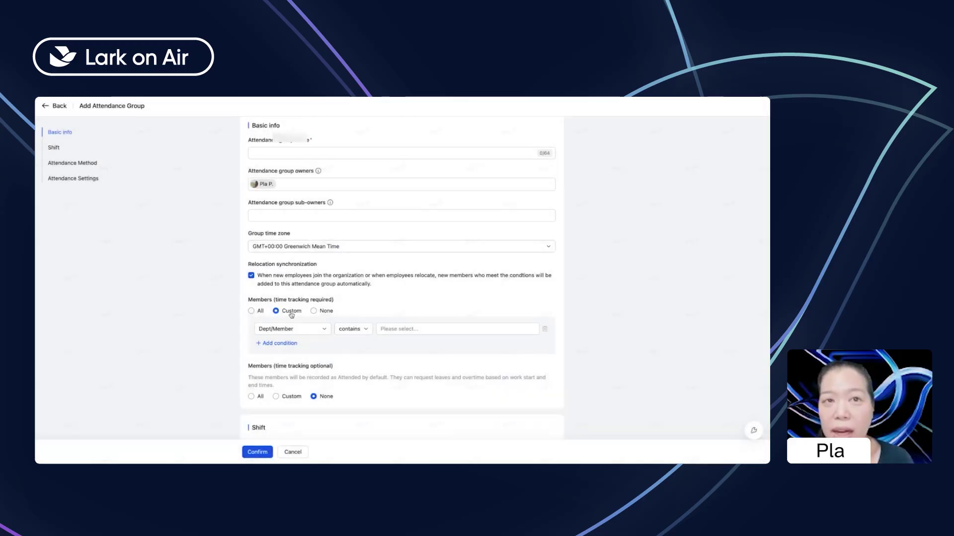
# - Compare the time-tracking-required and time-tracking-optional member sections, and set the time-tracking-optional members to Custom
pyautogui.moveTo(274, 300); pyautogui.dragTo(350, 303)
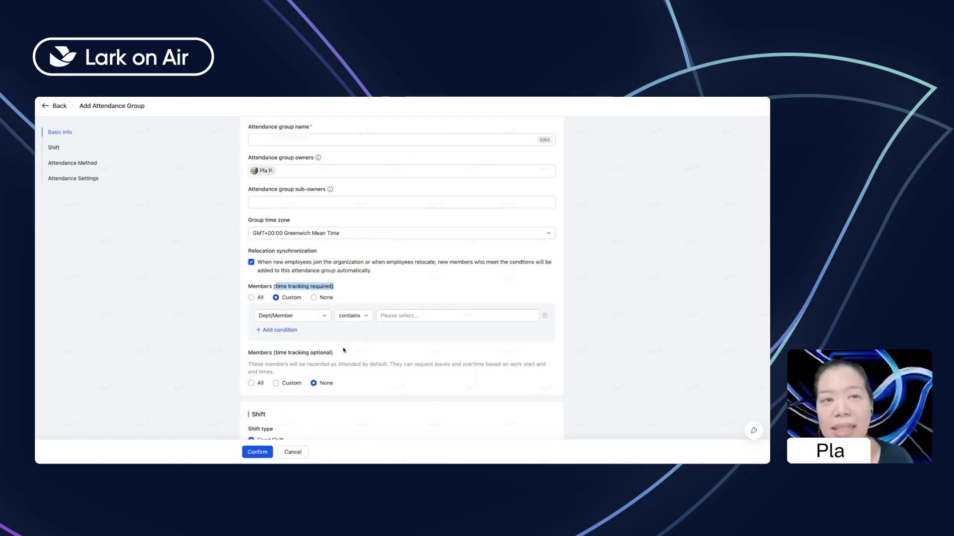
pyautogui.scroll(-1, 421, 353)
pyautogui.moveTo(333, 352); pyautogui.dragTo(273, 351)
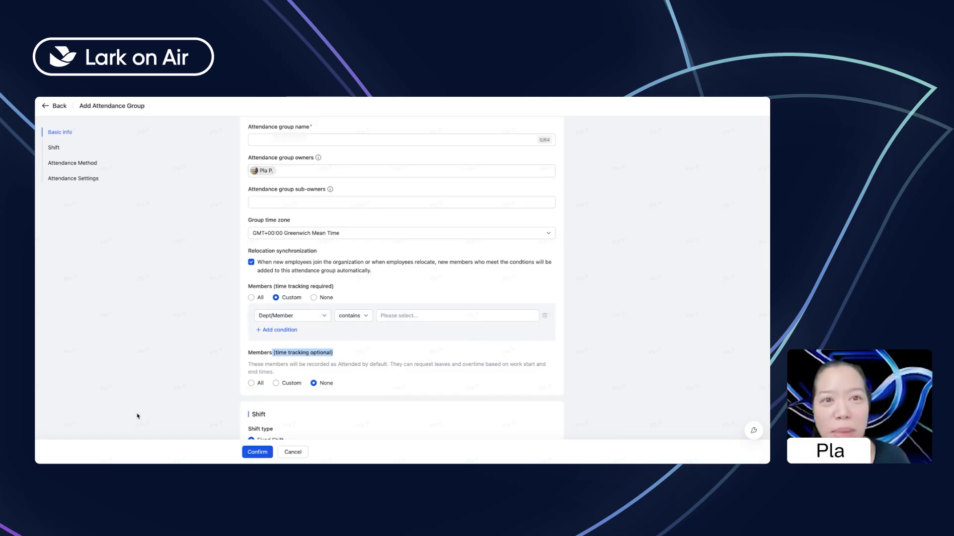
pyautogui.scroll(-2, 445, 305)
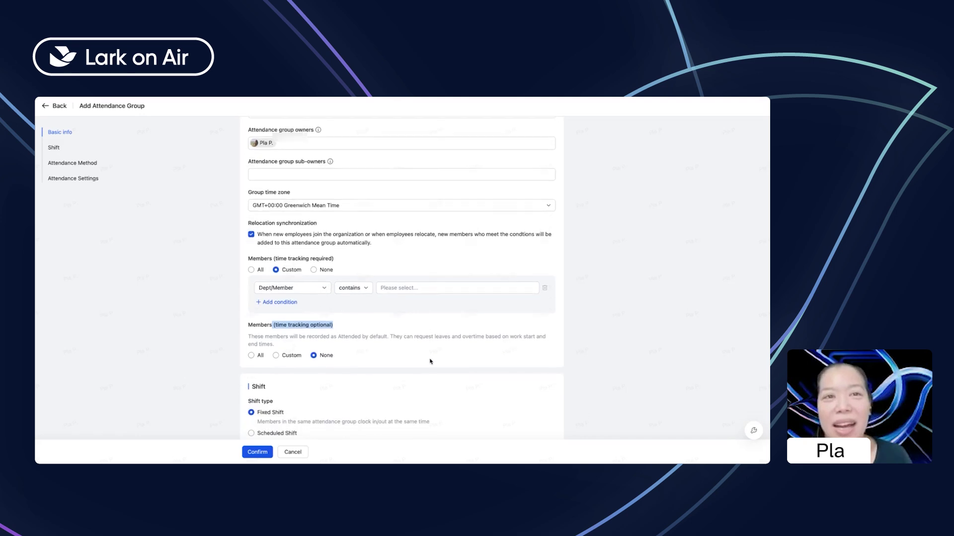
pyautogui.scroll(-3, 455, 308)
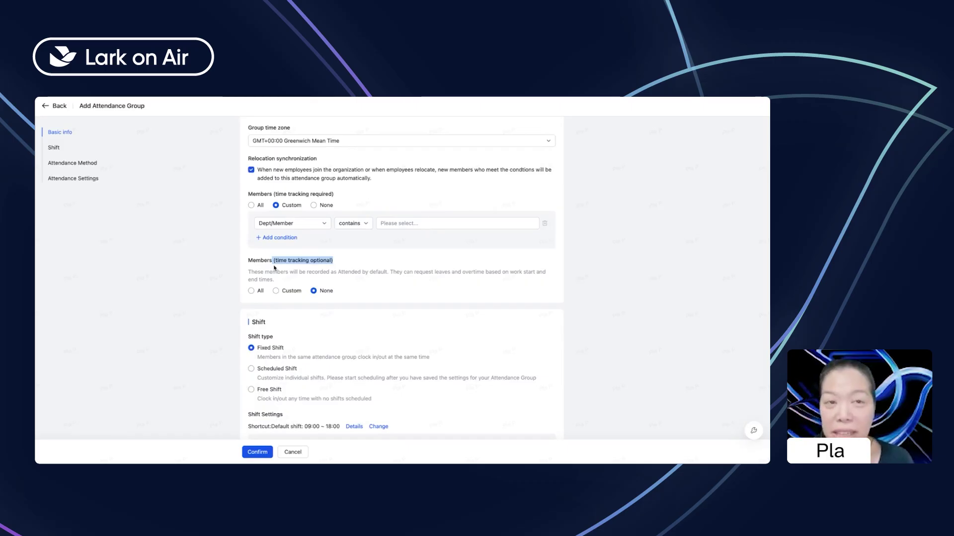
pyautogui.click(275, 293)
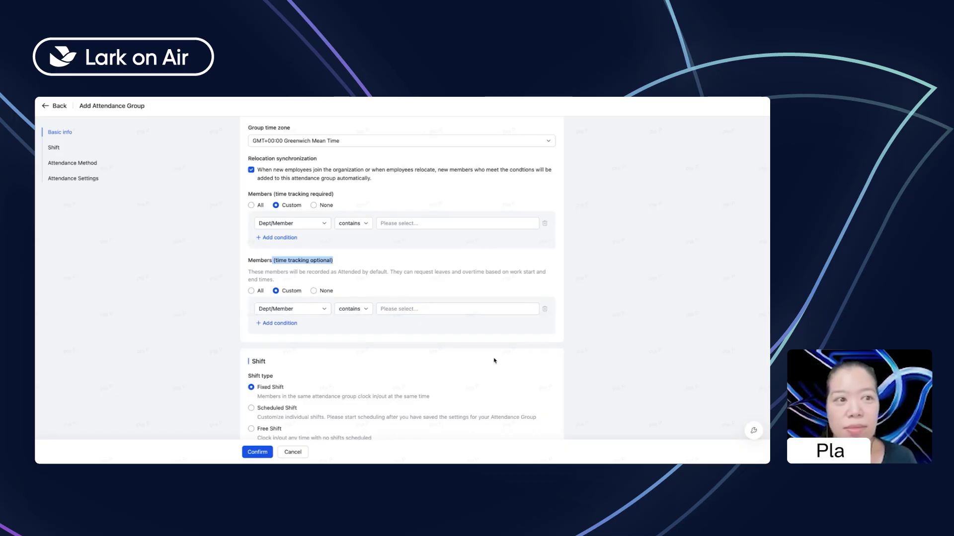
# - Examine the Fixed, Scheduled and Free shift types and the workday table under Shift Settings
pyautogui.scroll(-3, 494, 360)
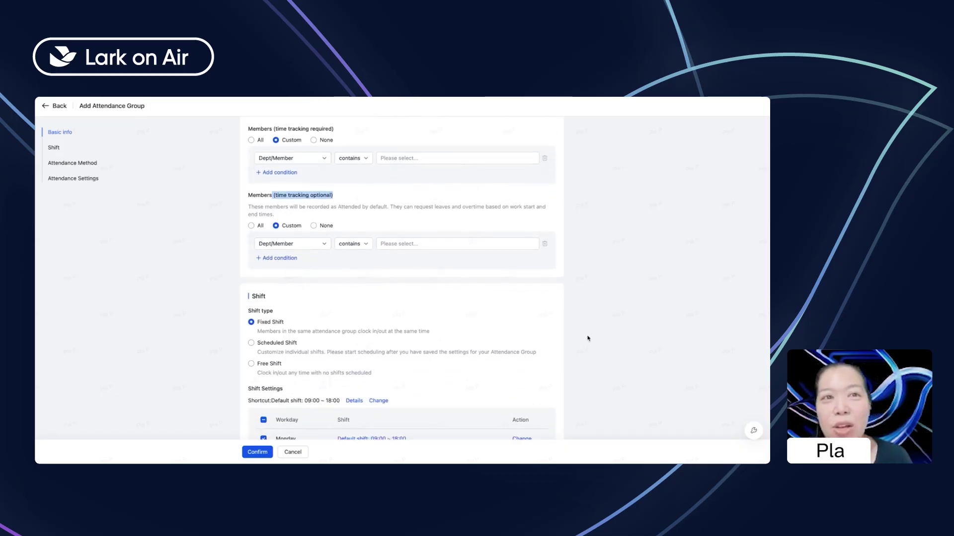
pyautogui.scroll(-3, 587, 338)
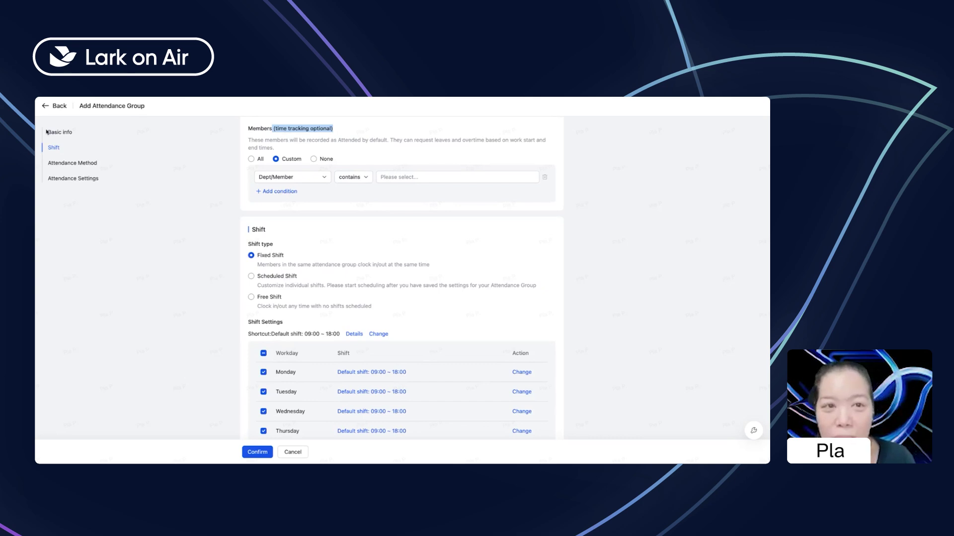
pyautogui.scroll(-1, 530, 281)
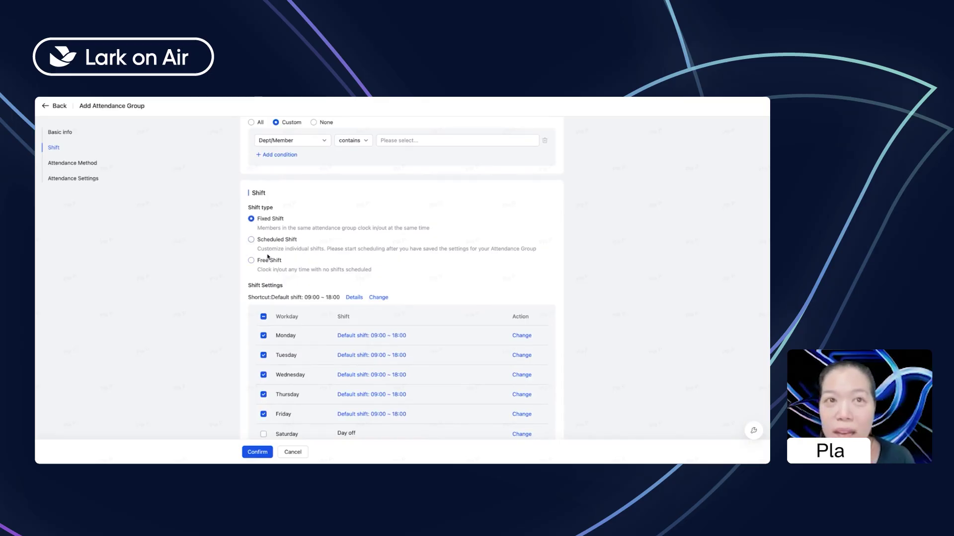
pyautogui.rightClick(259, 209)
pyautogui.click(370, 214)
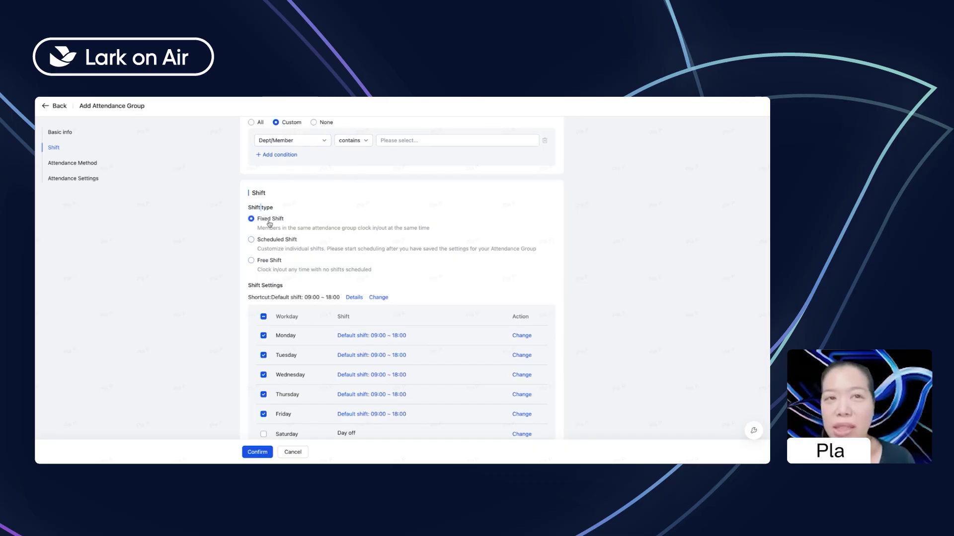
pyautogui.scroll(-1, 281, 275)
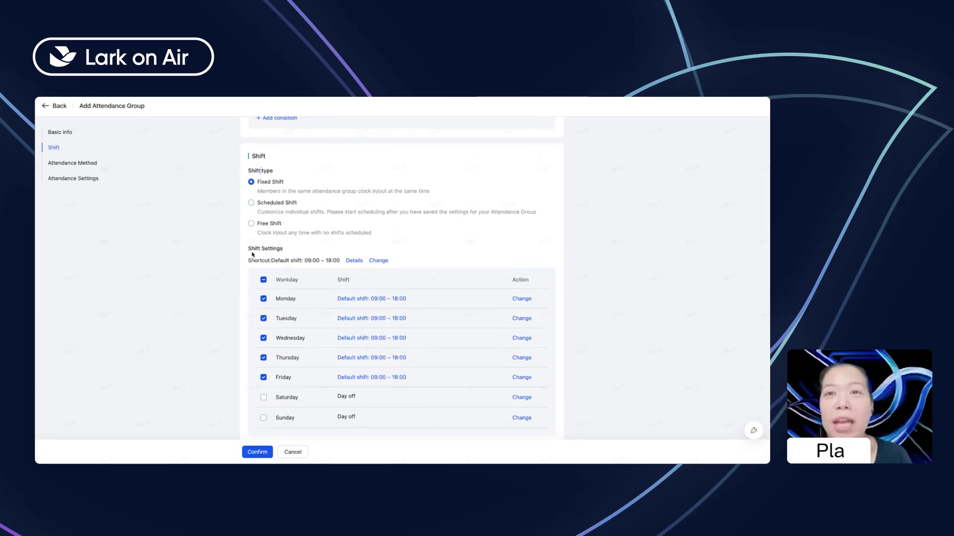
pyautogui.moveTo(248, 249); pyautogui.dragTo(284, 249)
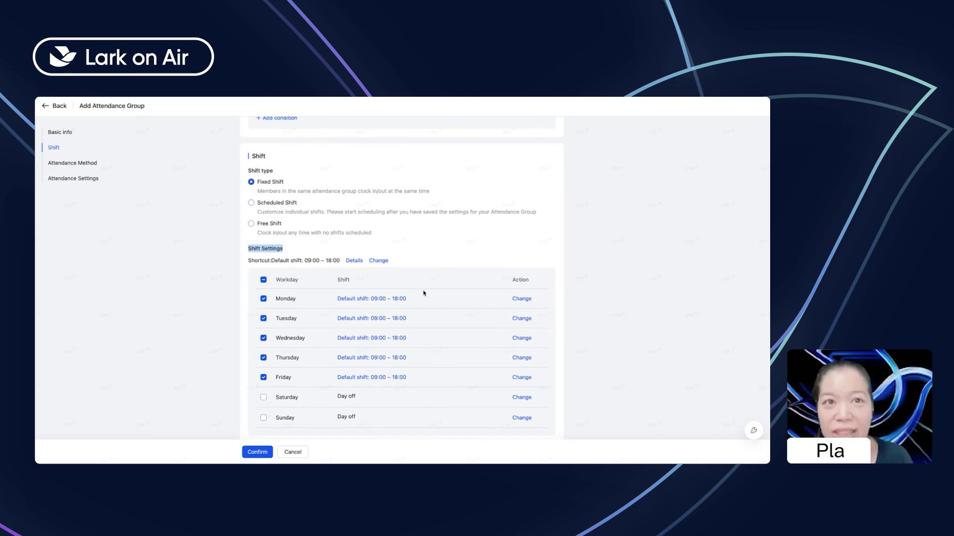
# - View the shifts available for Monday and close the shift selection without changing it
pyautogui.click(519, 299)
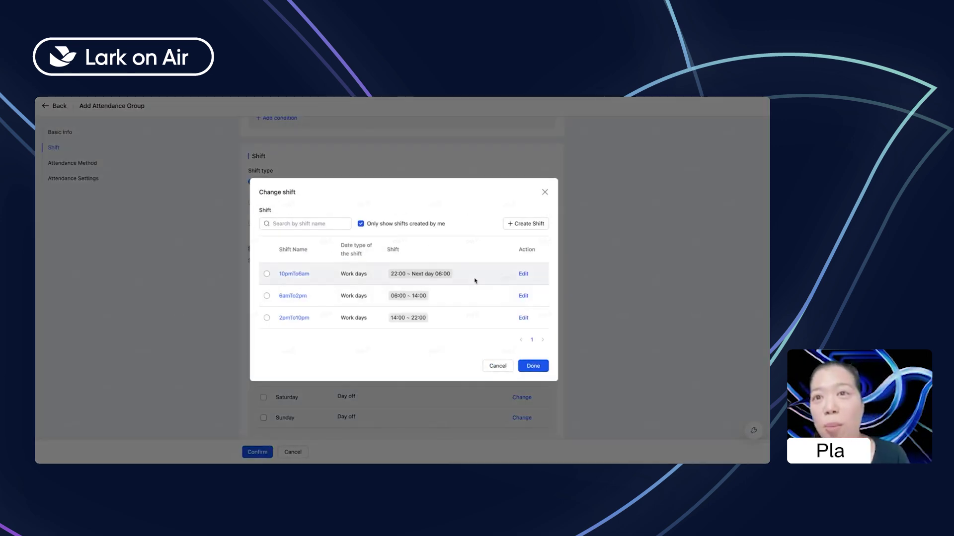
pyautogui.click(545, 192)
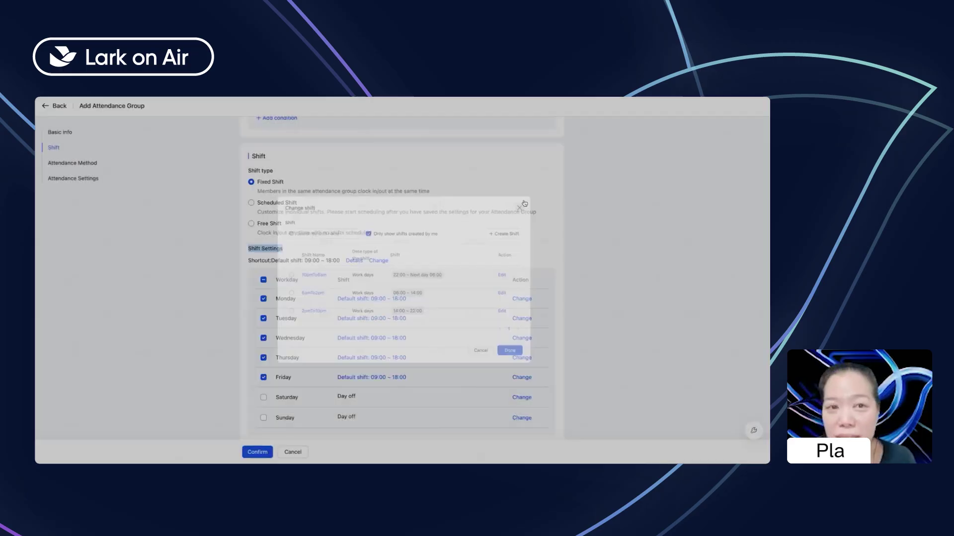
pyautogui.scroll(-1, 436, 380)
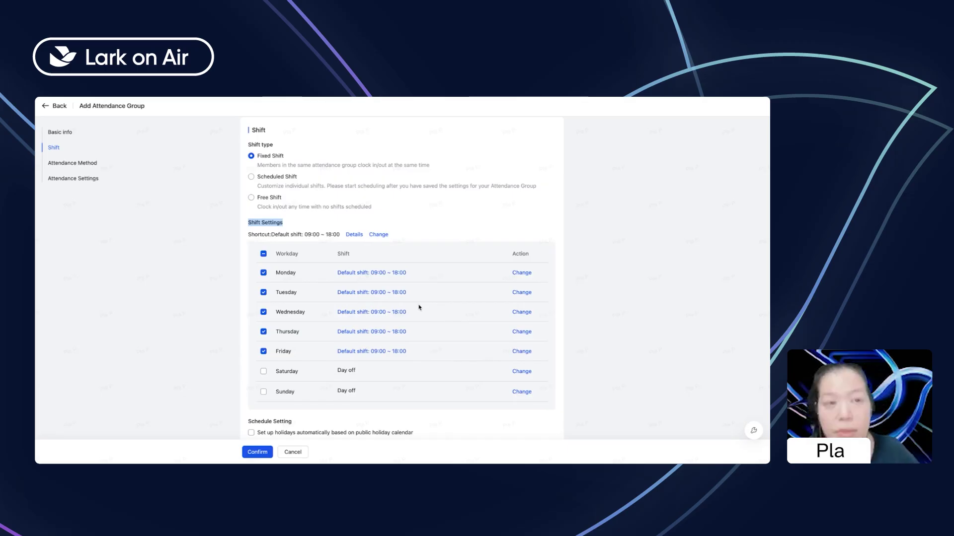
# - Under Schedule Setting, enable automatic holidays based on the public holiday calendar and choose CSM Holiday
pyautogui.scroll(-1, 380, 333)
pyautogui.scroll(-5, 381, 333)
pyautogui.scroll(-1, 617, 314)
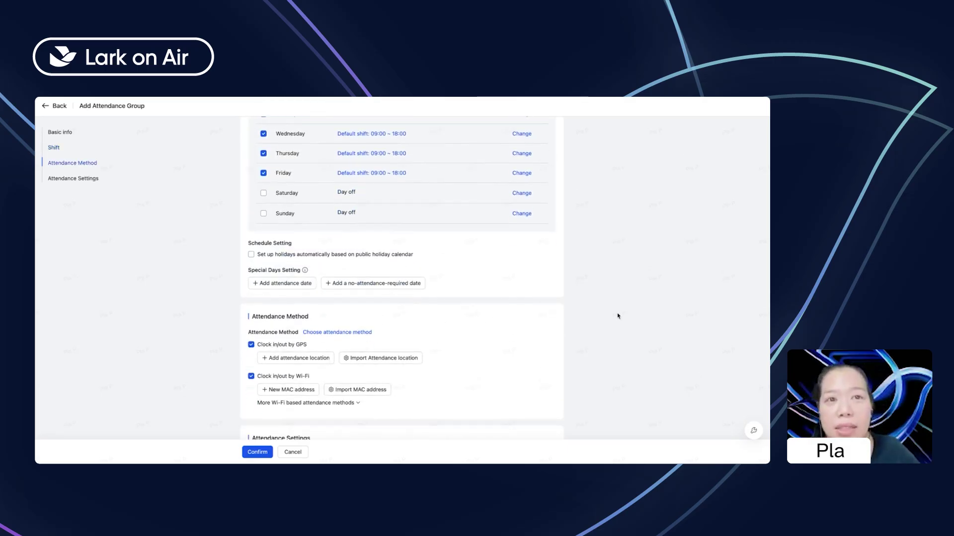
pyautogui.scroll(-1, 620, 315)
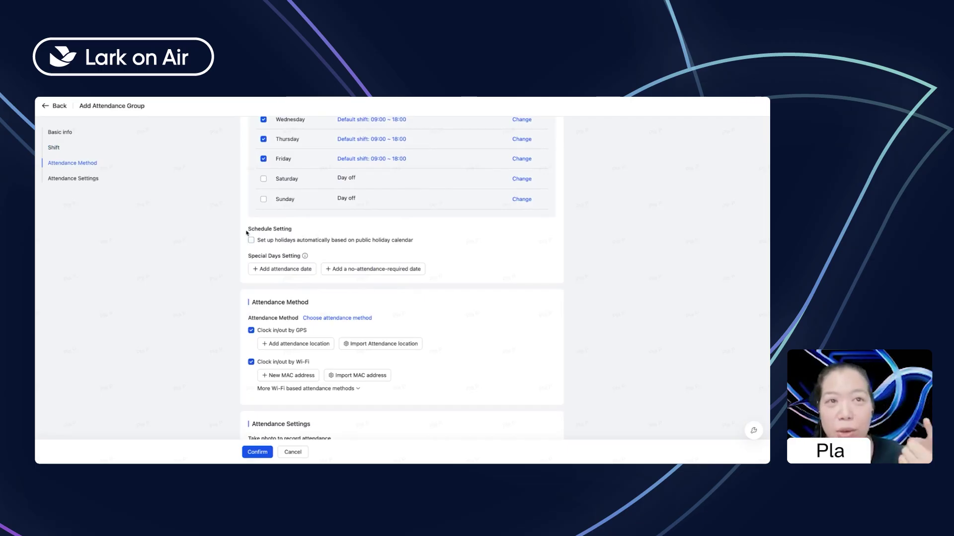
pyautogui.moveTo(246, 229); pyautogui.dragTo(306, 231)
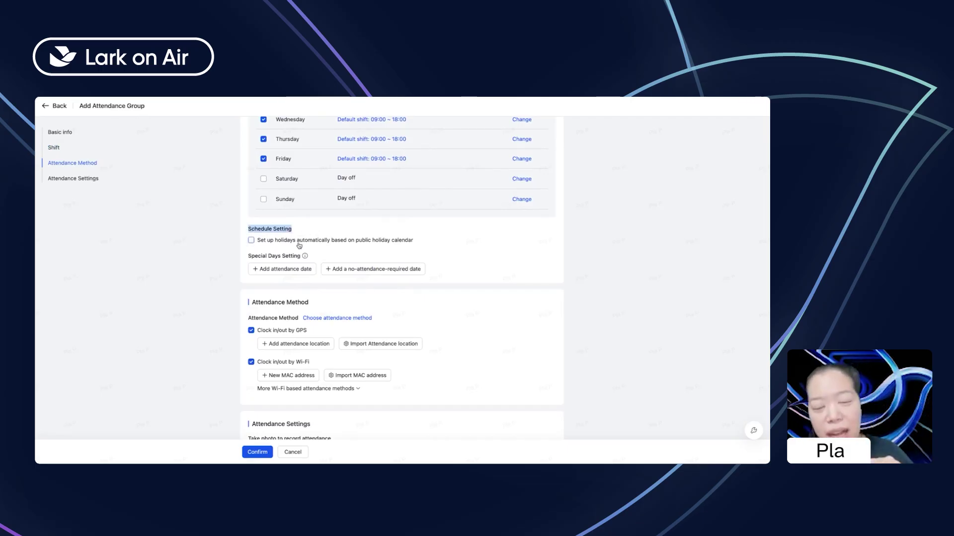
pyautogui.click(251, 241)
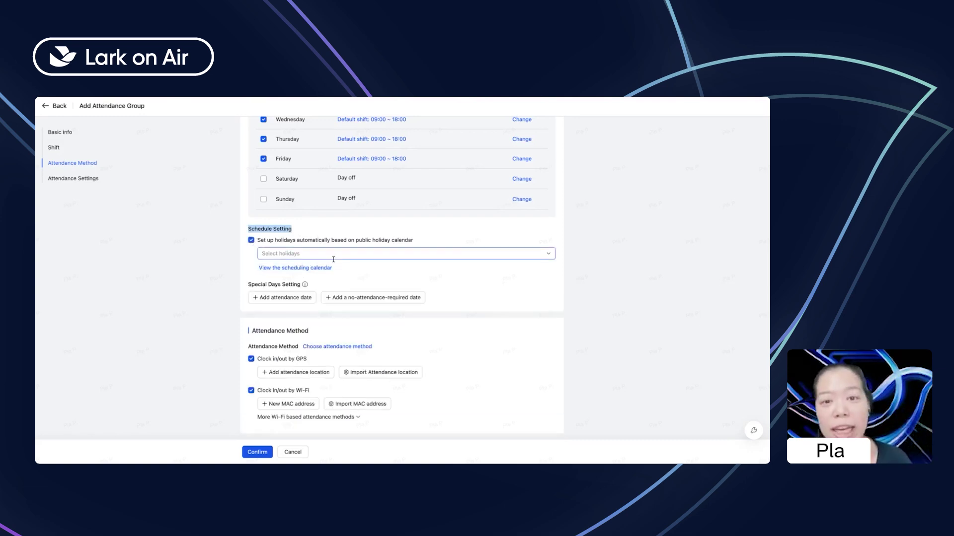
pyautogui.click(364, 258)
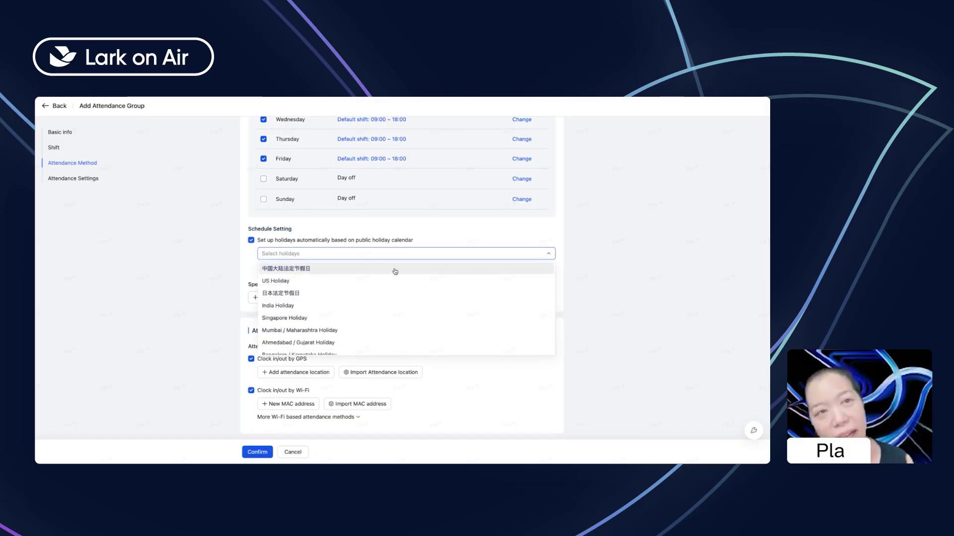
pyautogui.scroll(-5, 417, 290)
pyautogui.scroll(-3, 419, 292)
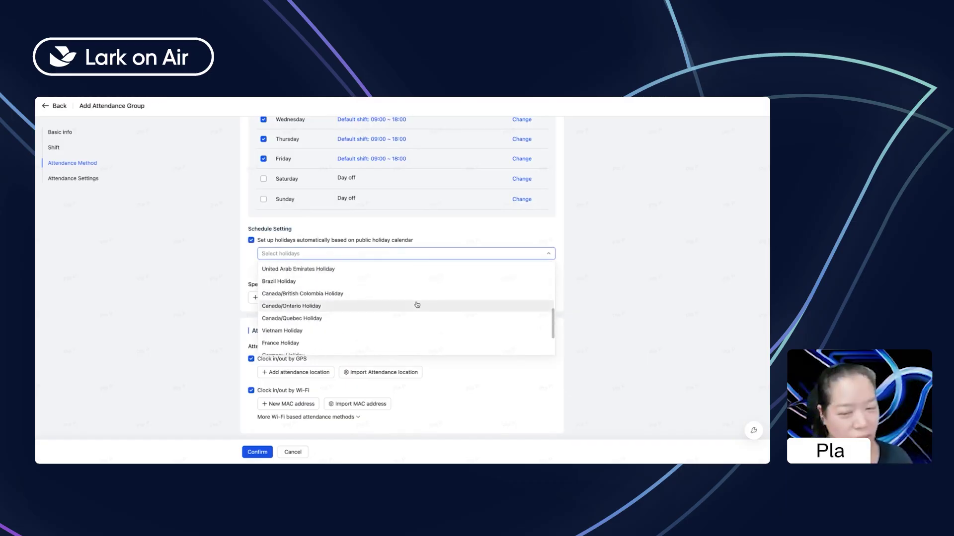
pyautogui.scroll(-3, 416, 308)
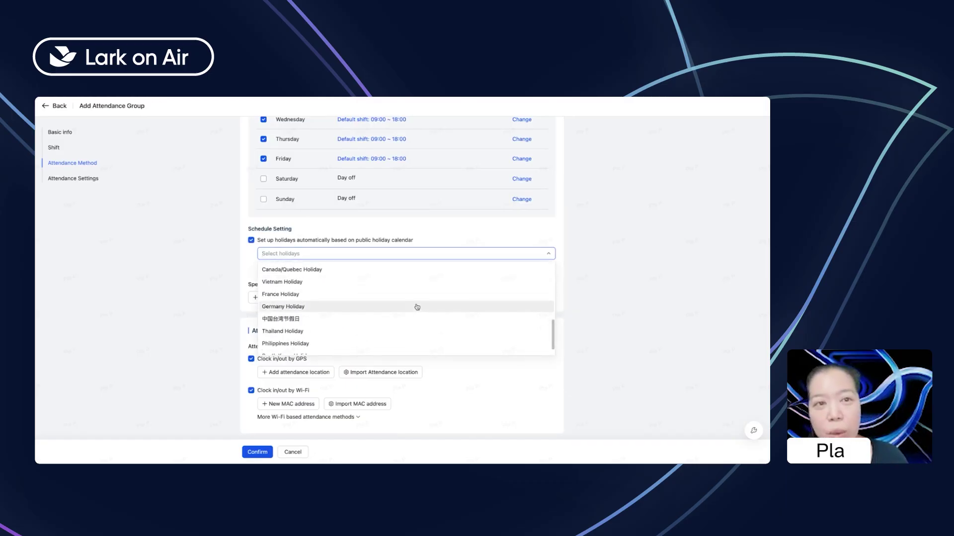
pyautogui.scroll(-3, 455, 306)
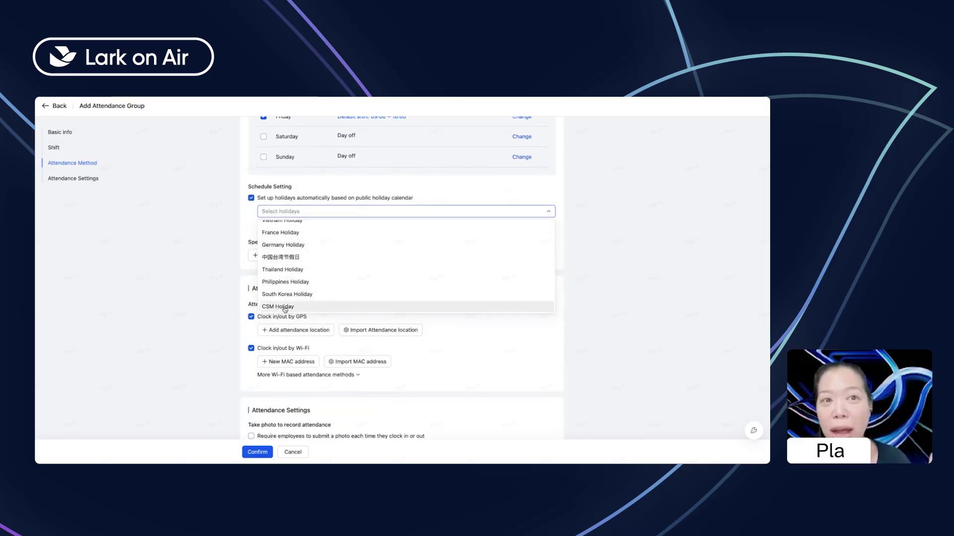
pyautogui.click(285, 308)
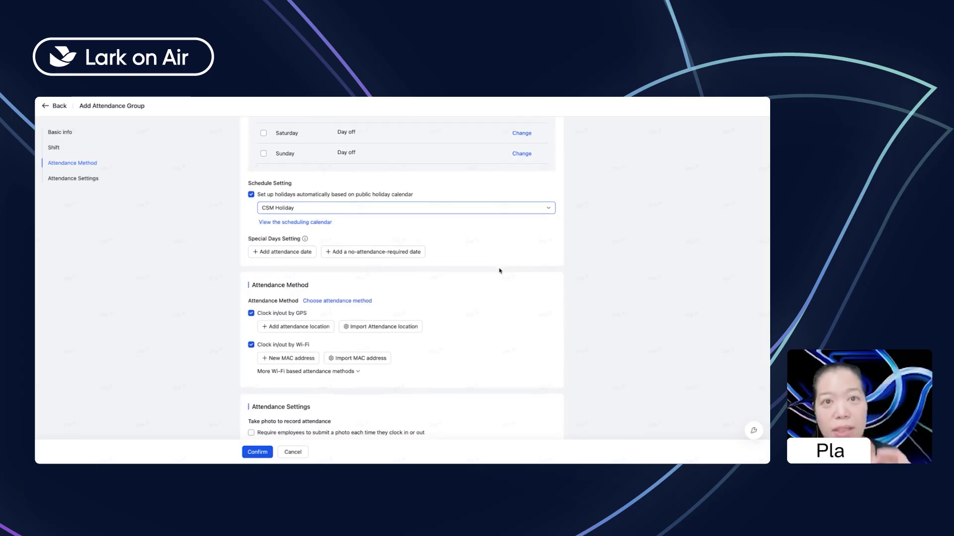
# - Start adding a GPS attendance location and select One Raffles Place, Singapore, on the map
pyautogui.scroll(-1, 499, 271)
pyautogui.scroll(-1, 500, 271)
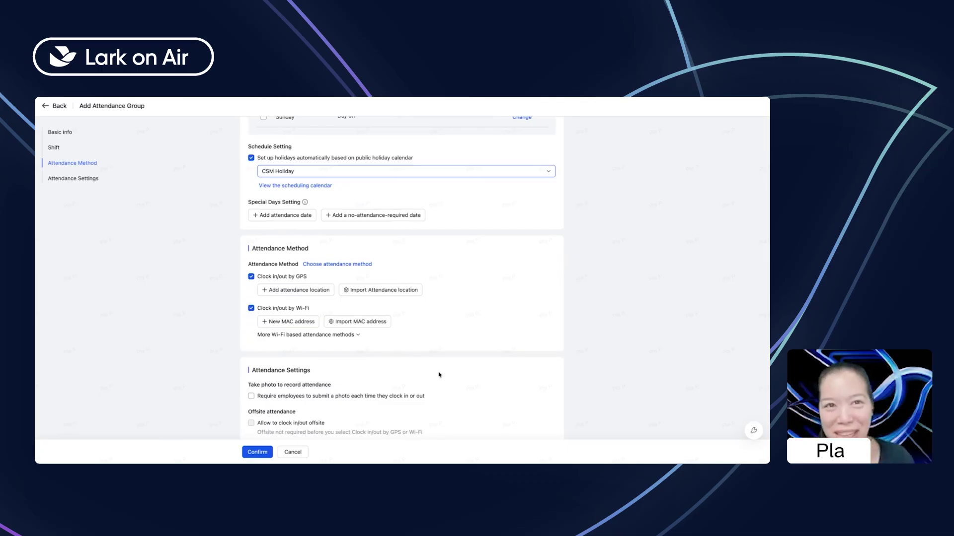
pyautogui.scroll(-1, 467, 376)
pyautogui.scroll(-1, 366, 347)
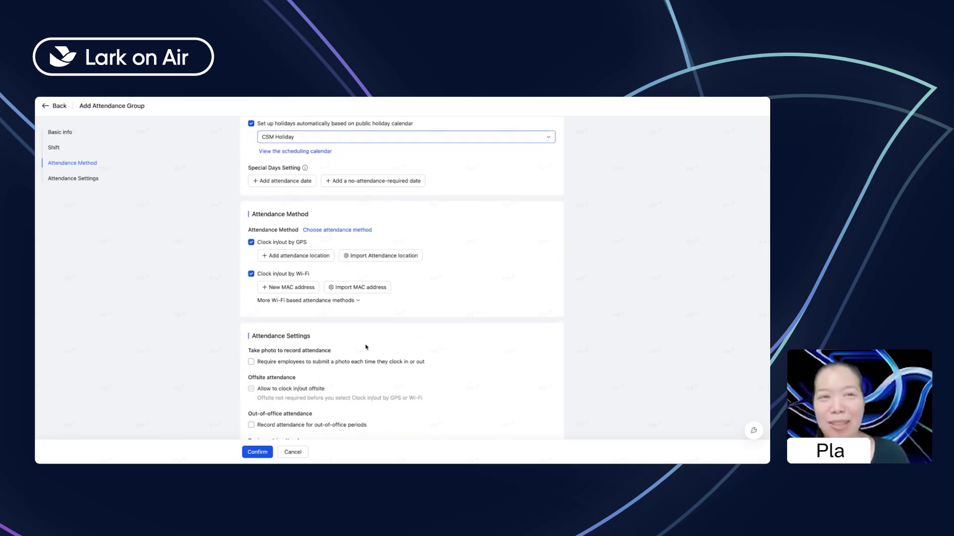
pyautogui.scroll(-1, 437, 314)
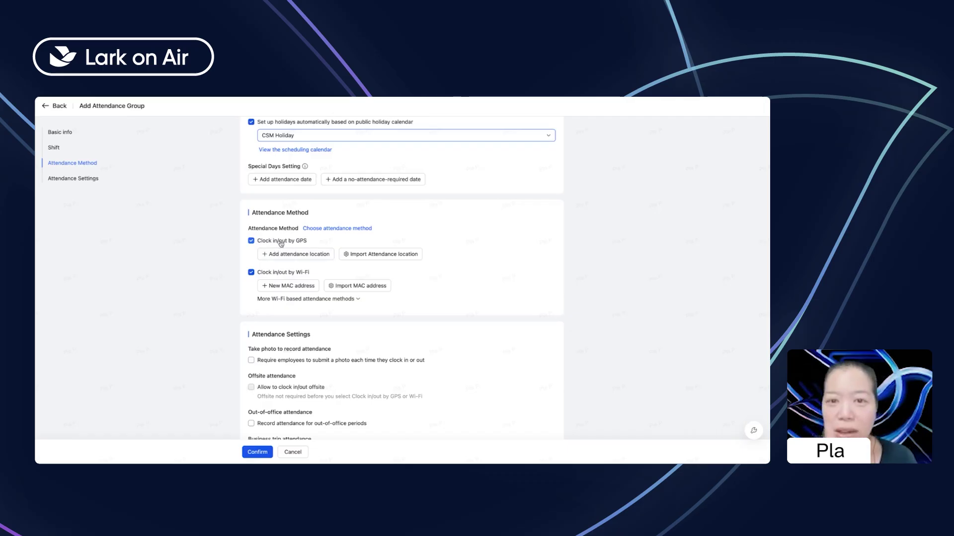
pyautogui.click(296, 255)
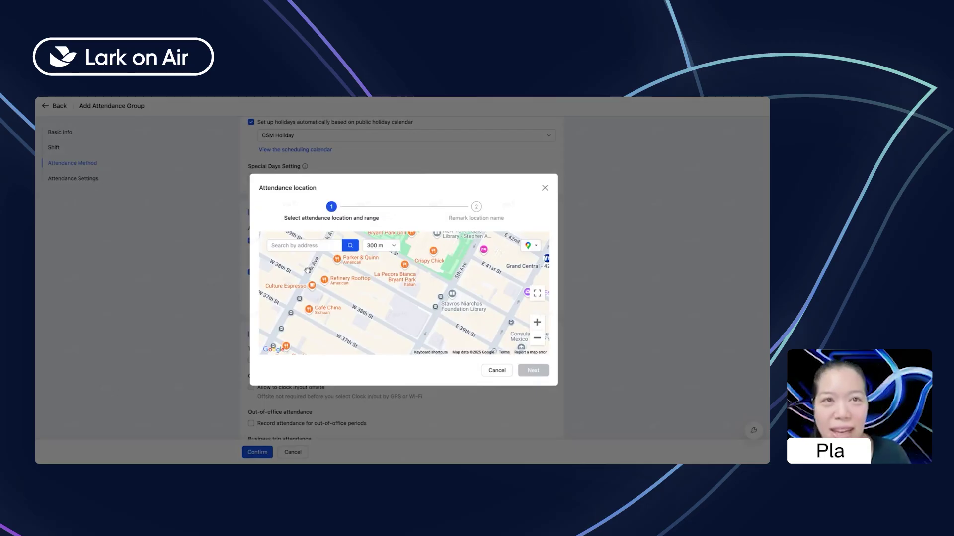
pyautogui.click(282, 243)
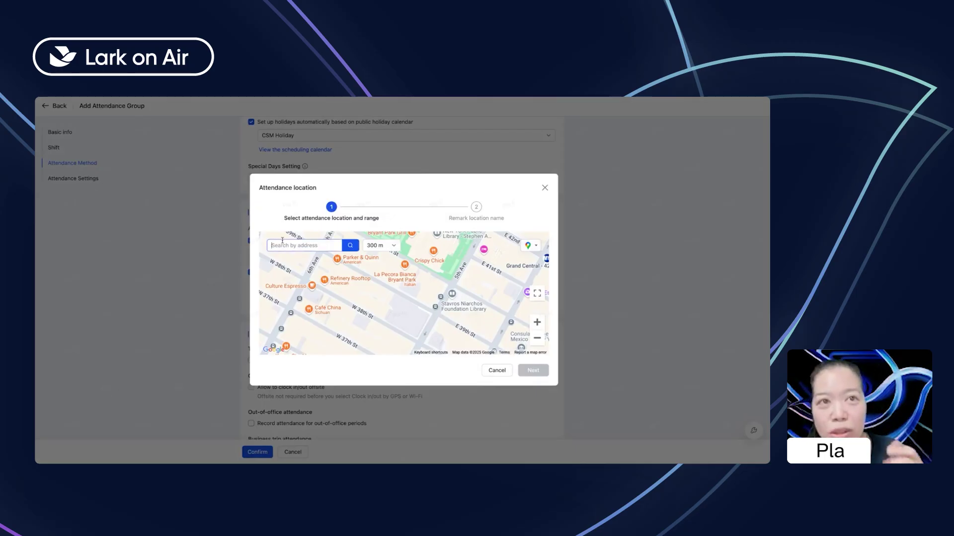
pyautogui.write('H')
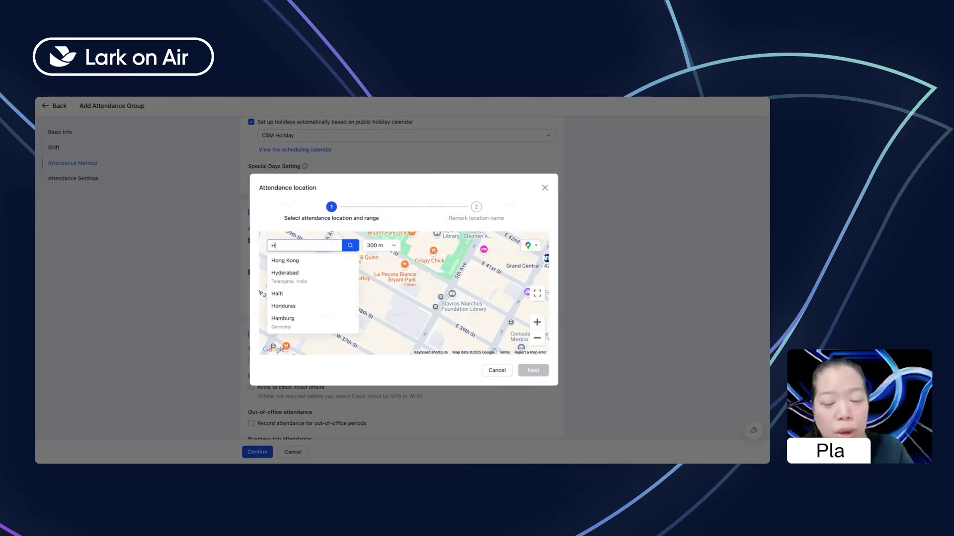
pyautogui.press('BackSpace')
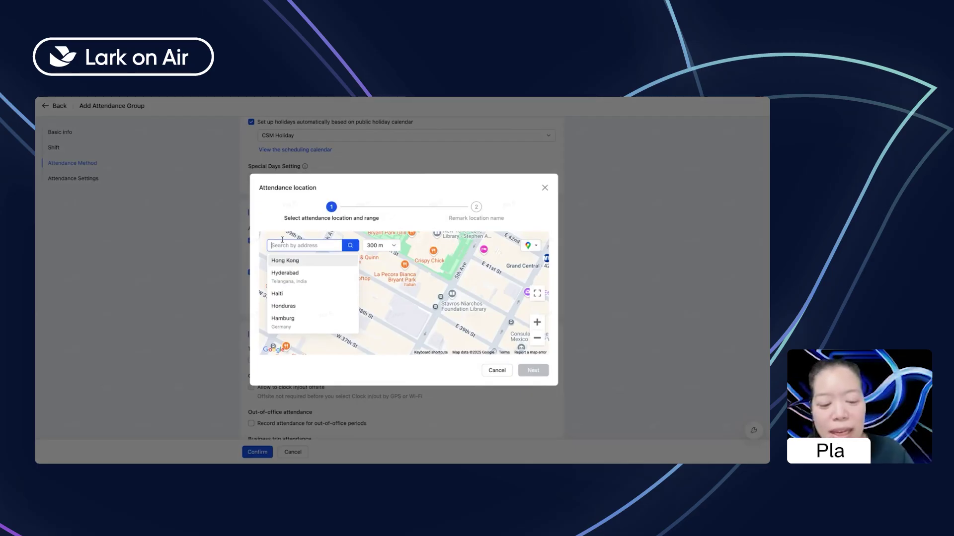
pyautogui.write('One')
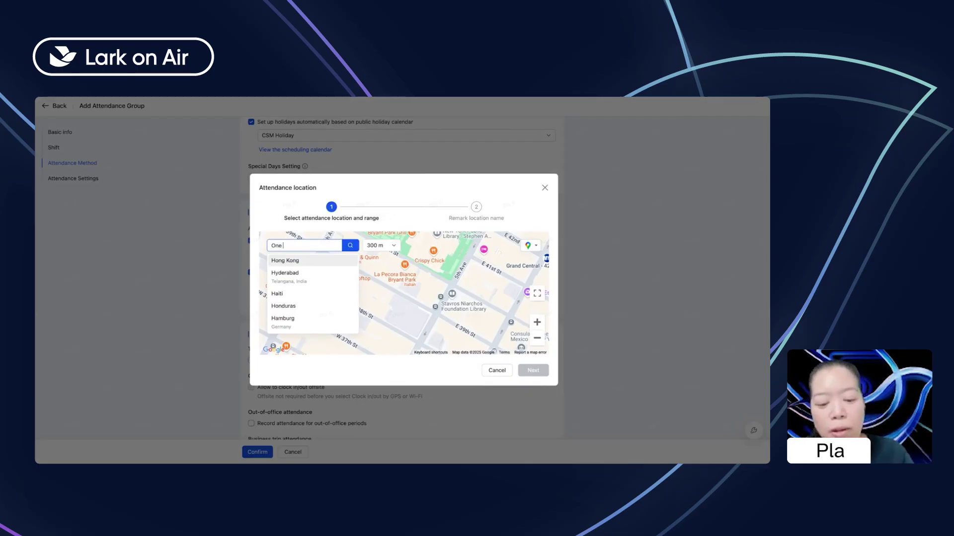
pyautogui.write(' raff')
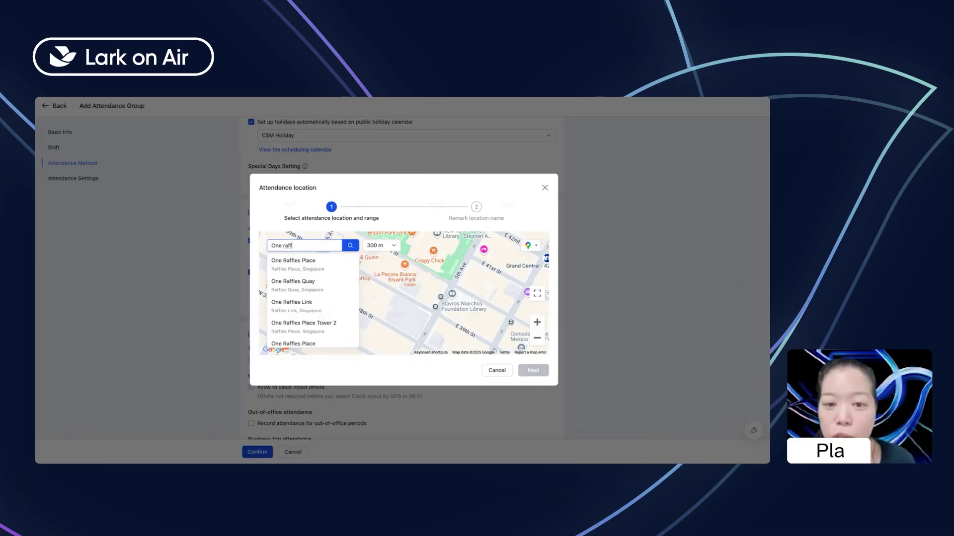
pyautogui.click(292, 262)
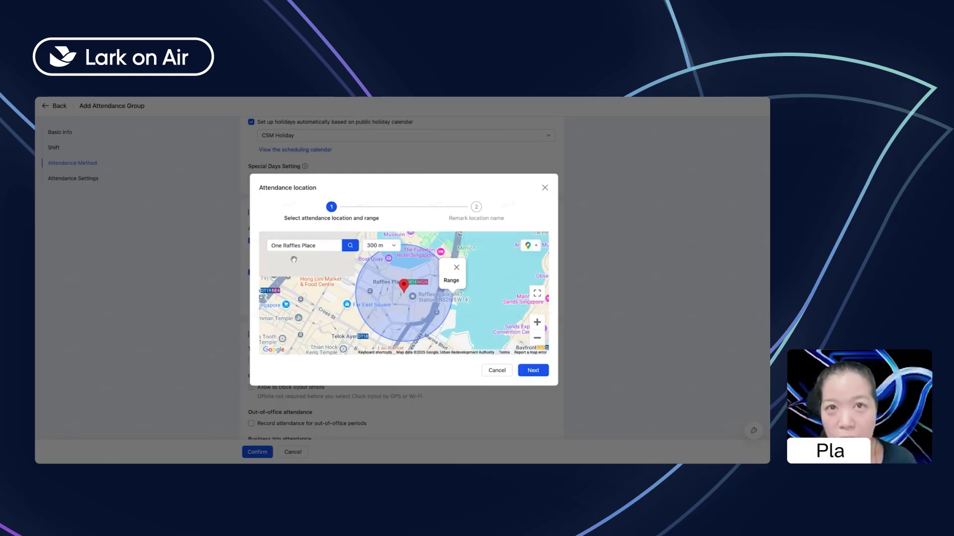
# - Set the attendance location's range to 100 m, dismiss the range label on the map, and cancel adding the location
pyautogui.click(394, 250)
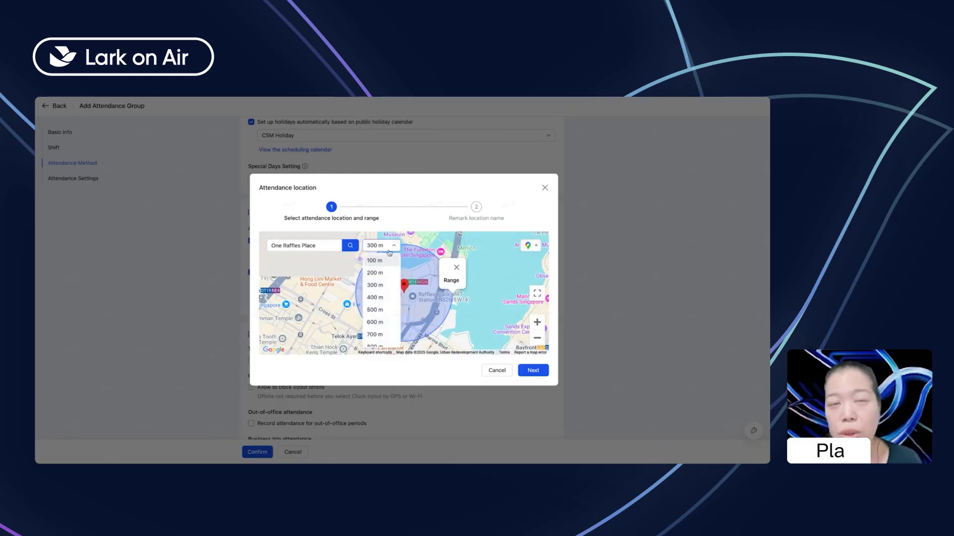
pyautogui.click(386, 258)
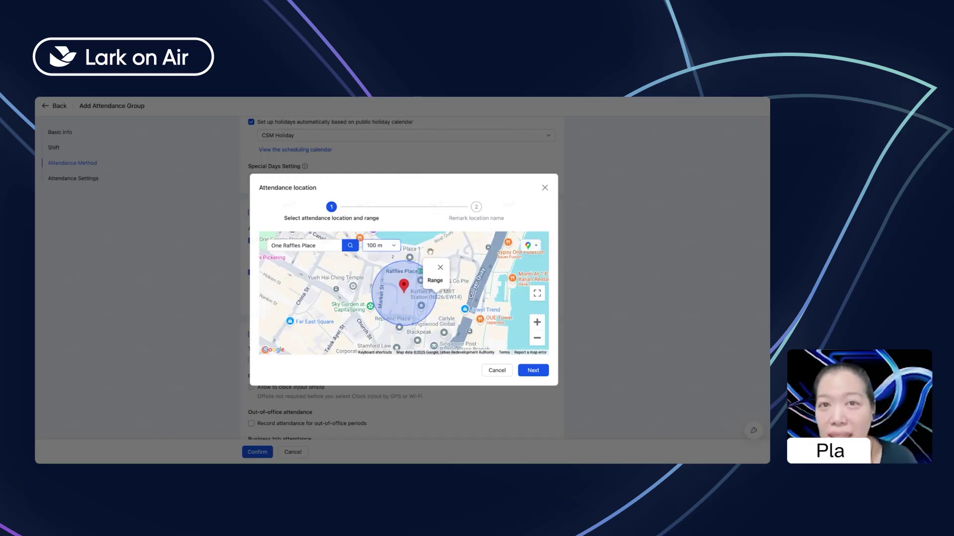
pyautogui.click(440, 268)
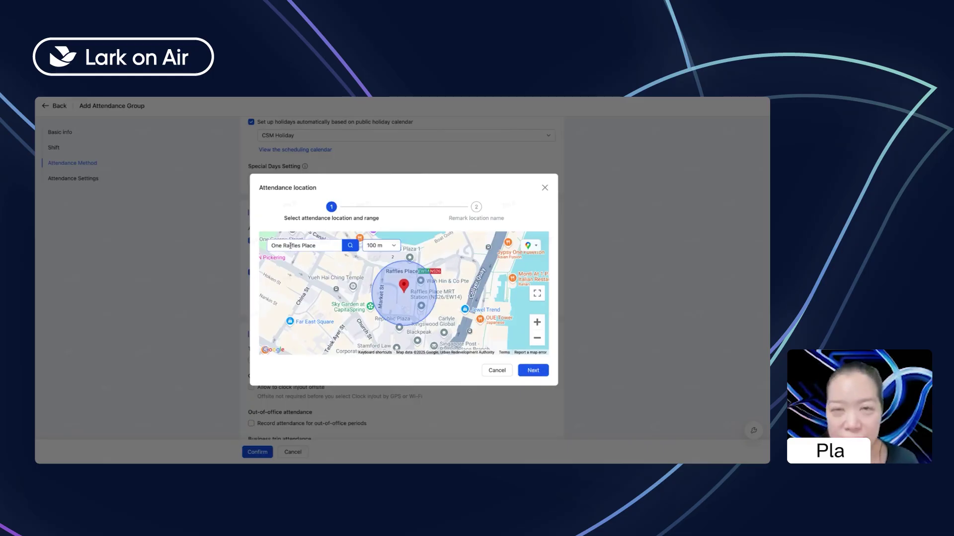
pyautogui.click(490, 370)
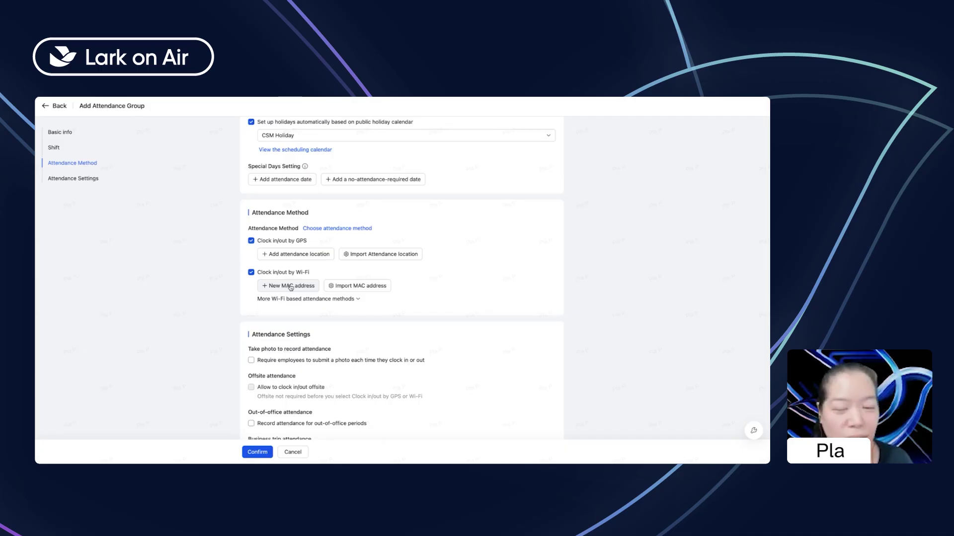
# - Disable clock in/out by Wi-Fi and require employees to submit a photo each time they clock in or out
pyautogui.click(252, 273)
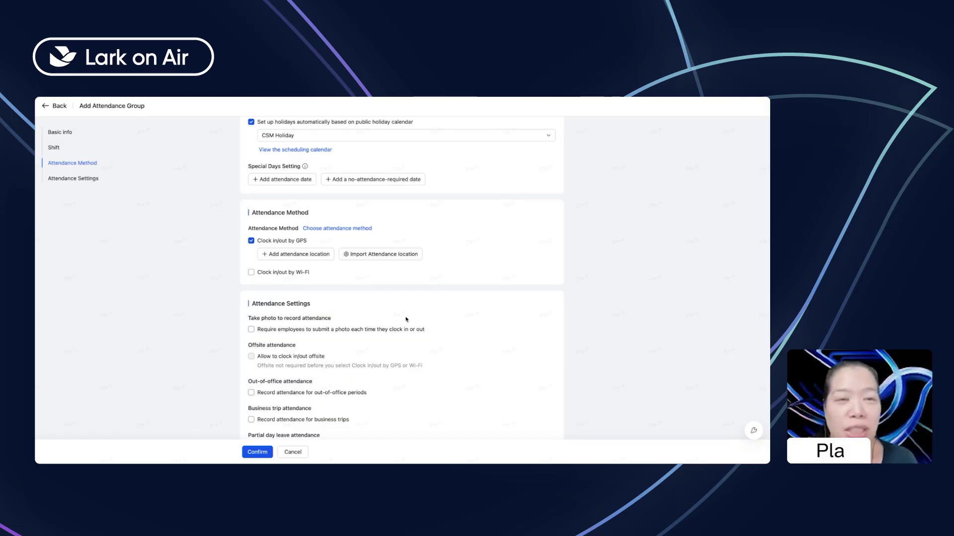
pyautogui.scroll(-3, 377, 303)
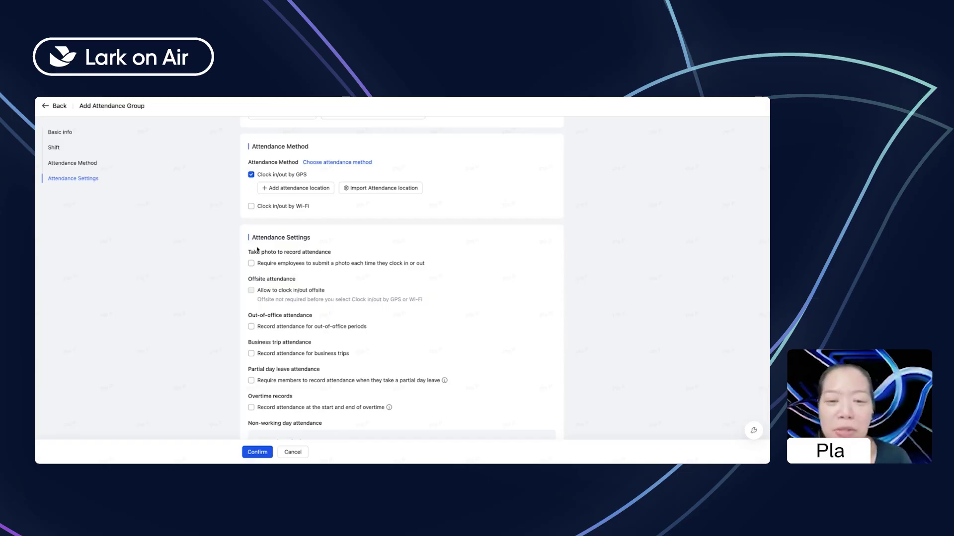
pyautogui.moveTo(258, 98)
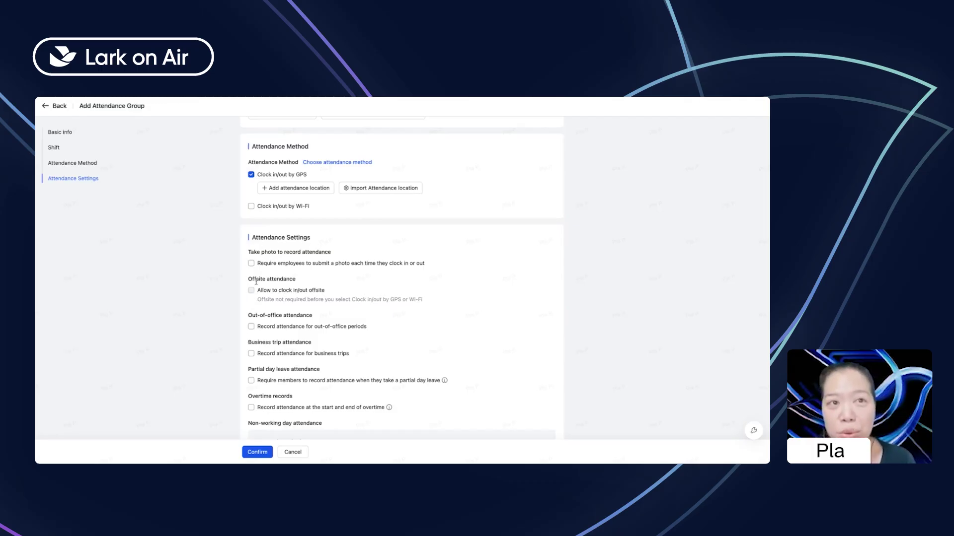
pyautogui.moveTo(248, 279); pyautogui.dragTo(300, 281)
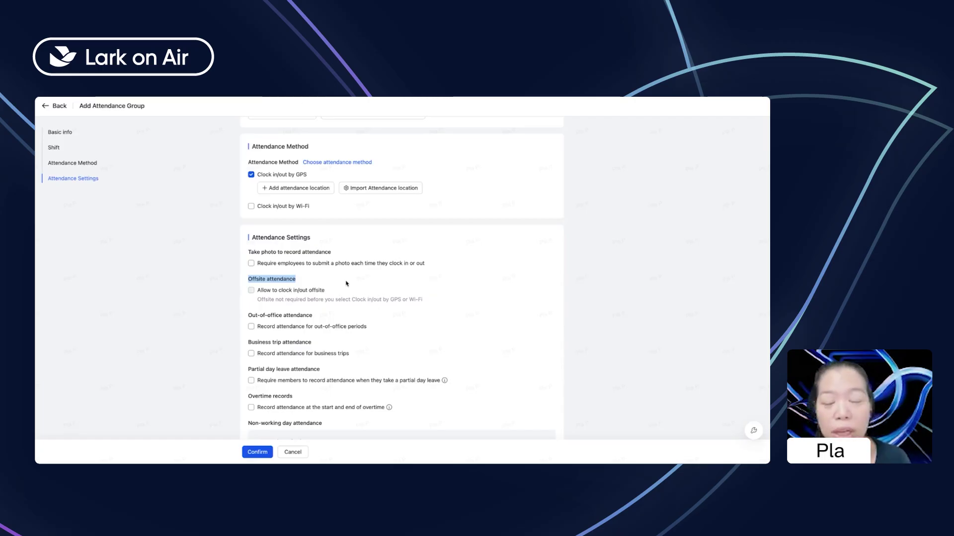
pyautogui.click(250, 263)
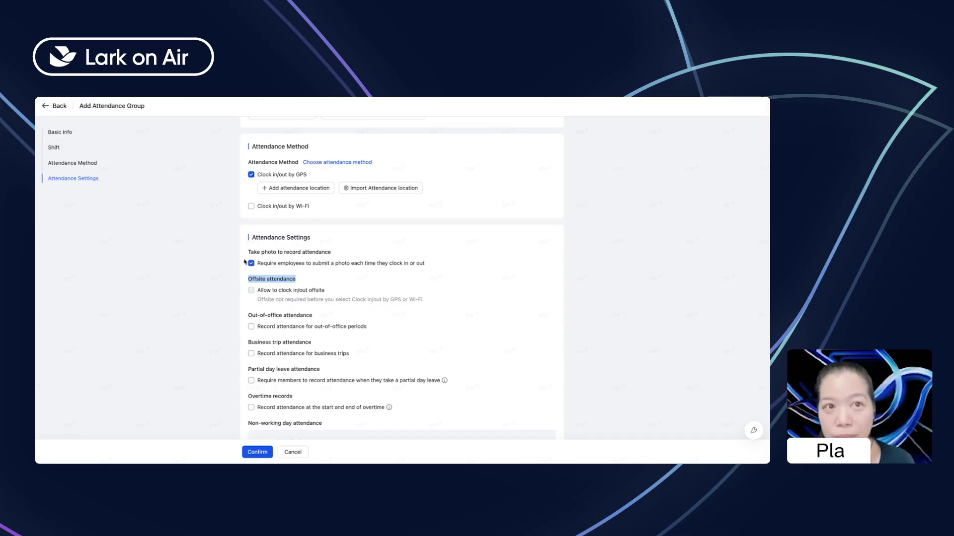
# - Preview the partial day leave attendance option and leave it disabled, and enable recording attendance at the start and end of overtime
pyautogui.scroll(-1, 313, 290)
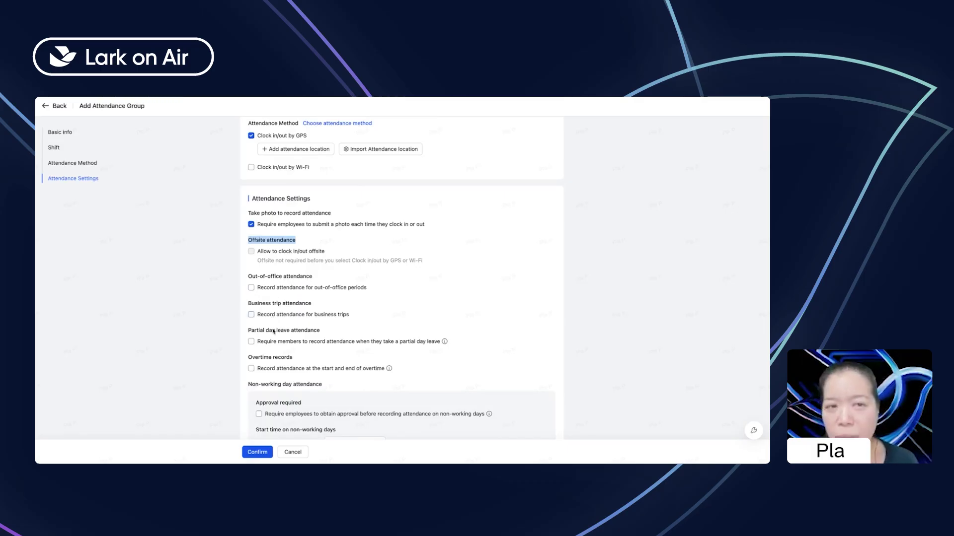
pyautogui.click(251, 343)
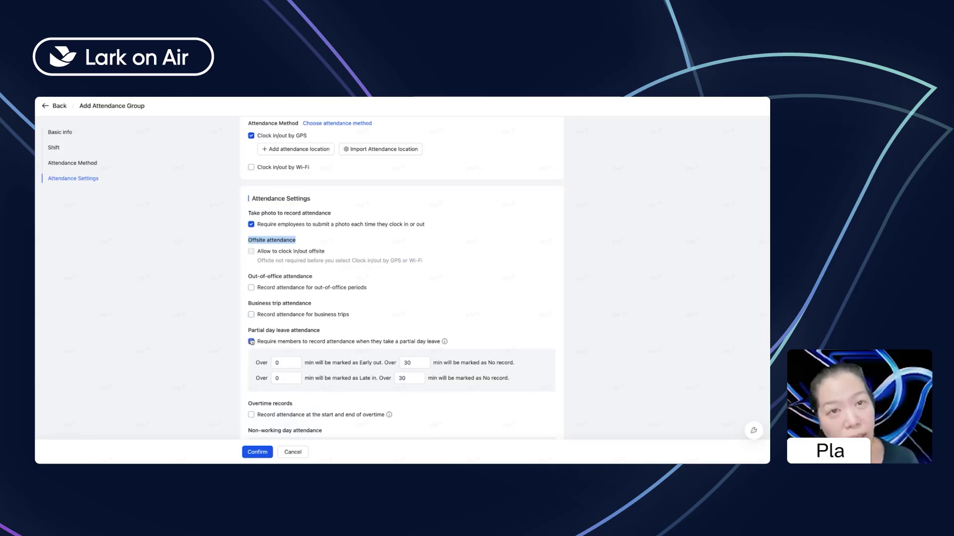
pyautogui.click(251, 342)
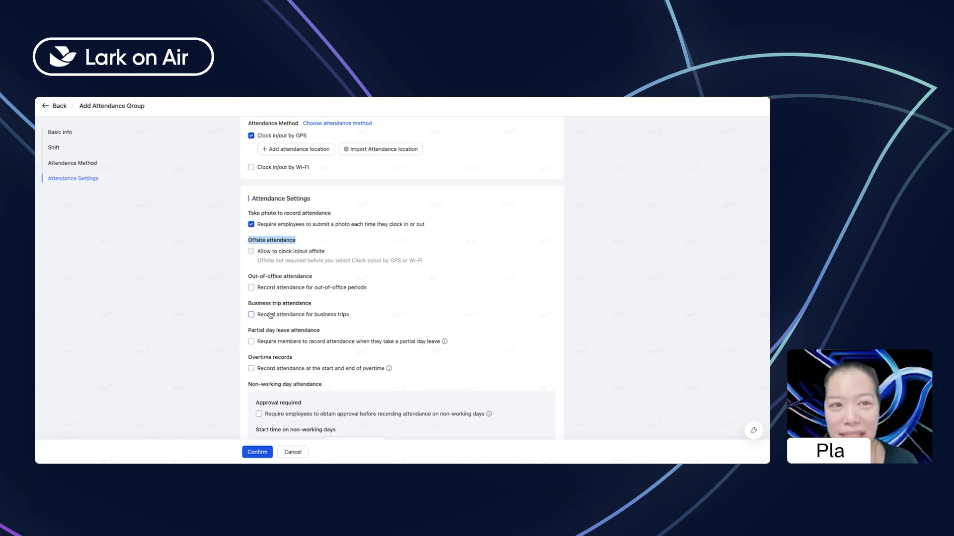
pyautogui.click(251, 369)
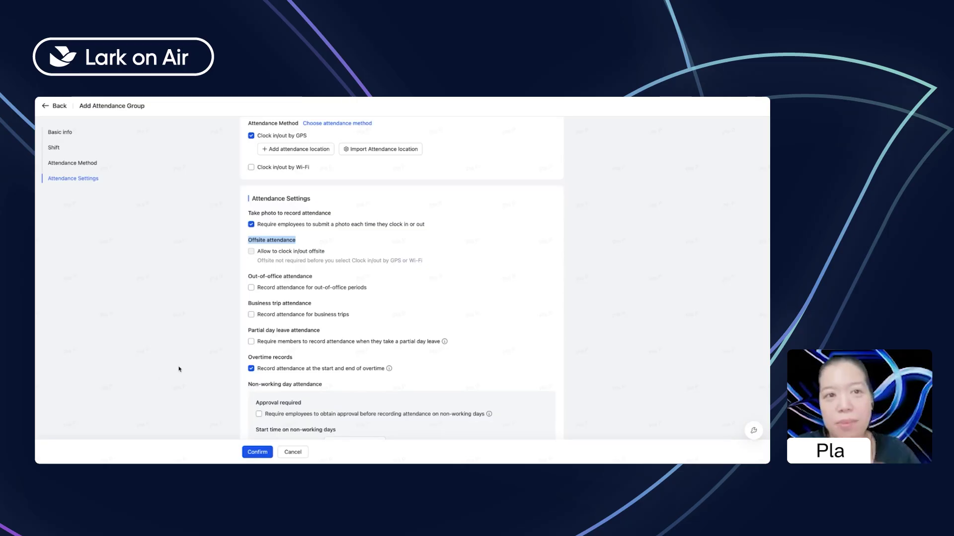
# - Disable recording attendance at the start and end of overtime, and limit the frequency of corrections to 3 per person per calendar month
pyautogui.scroll(-3, 180, 368)
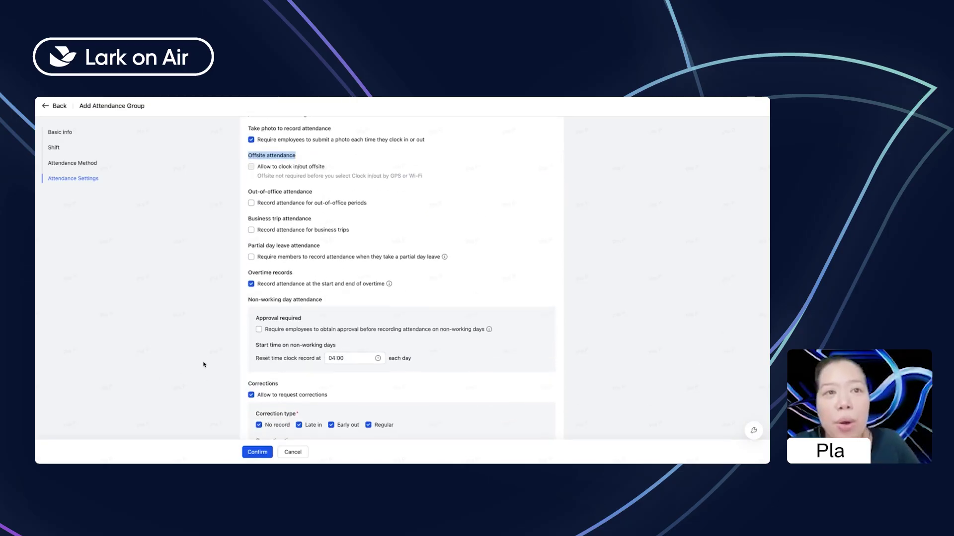
pyautogui.click(252, 283)
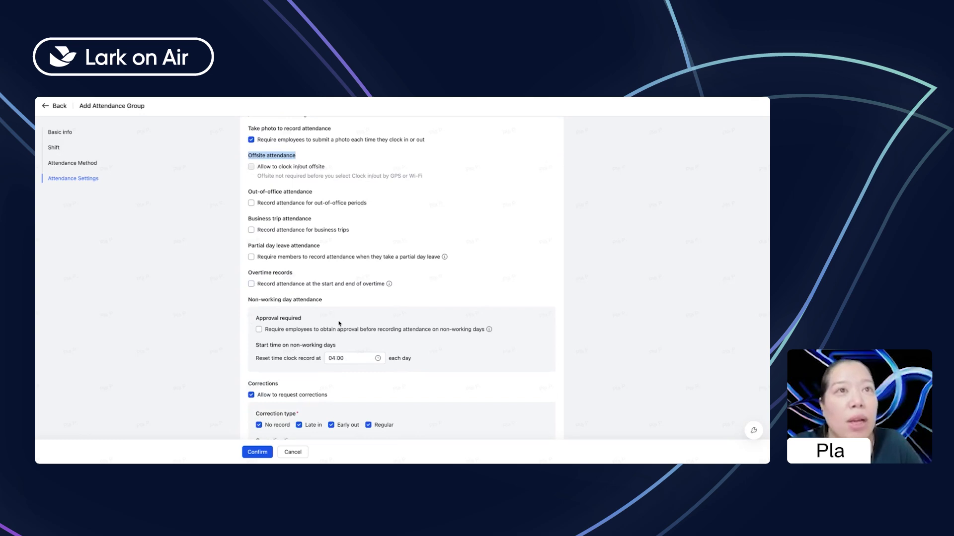
pyautogui.scroll(-6, 372, 323)
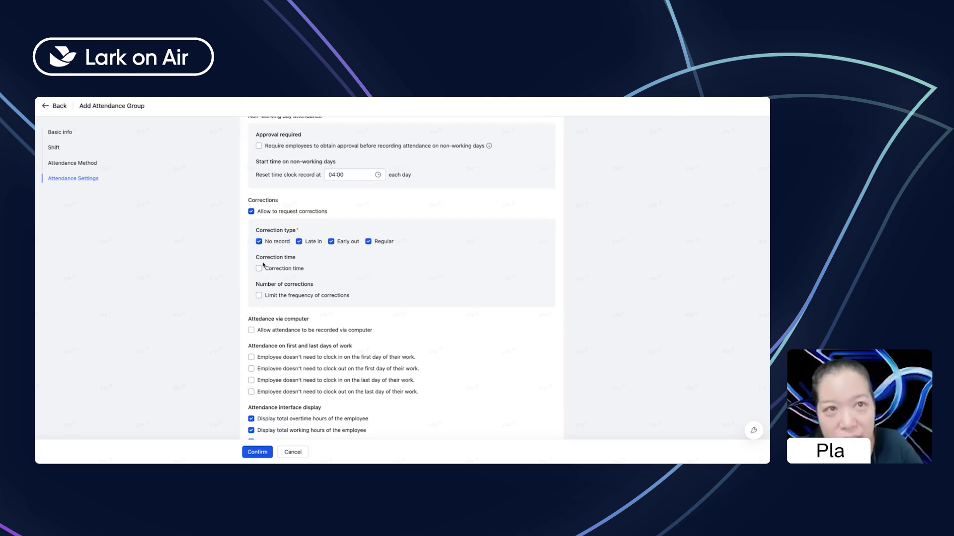
pyautogui.click(258, 296)
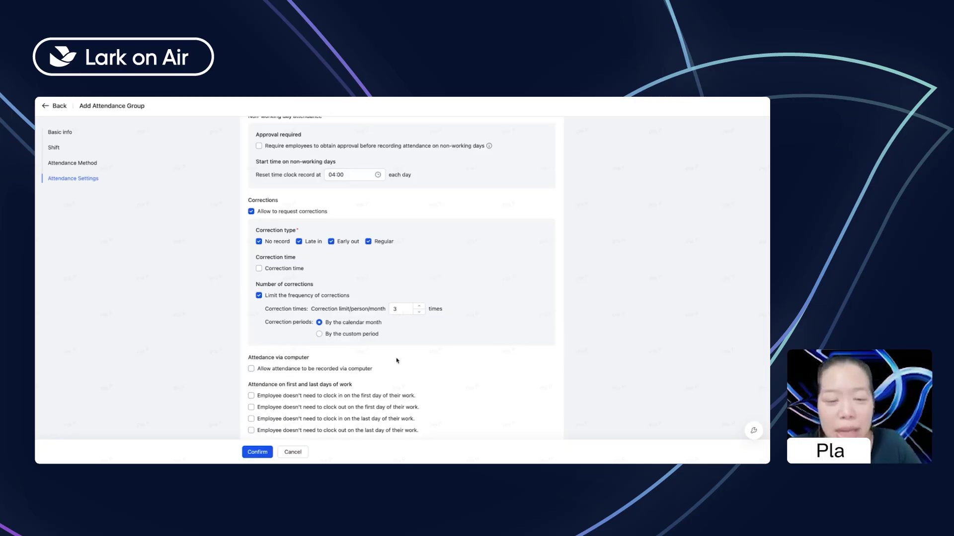
# - Review the settings for attendance via computer, attendance on first and last days of work, and the attendance interface display
pyautogui.scroll(-1, 398, 360)
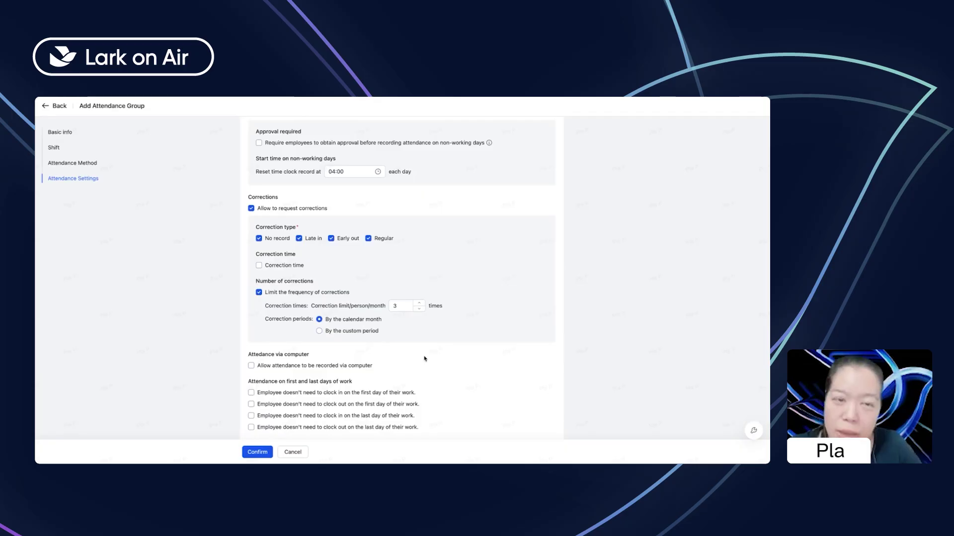
pyautogui.scroll(-3, 443, 348)
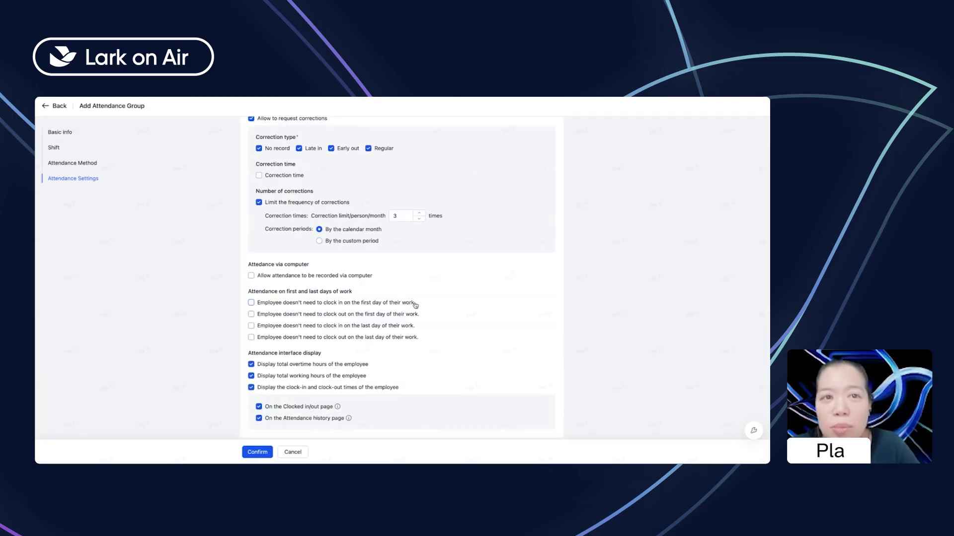
pyautogui.scroll(-1, 432, 308)
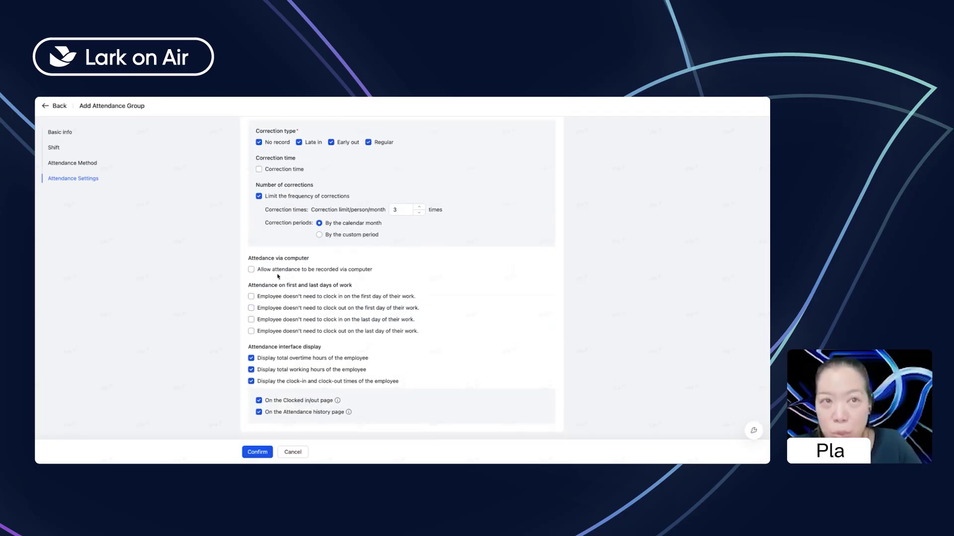
pyautogui.moveTo(247, 259); pyautogui.dragTo(424, 339)
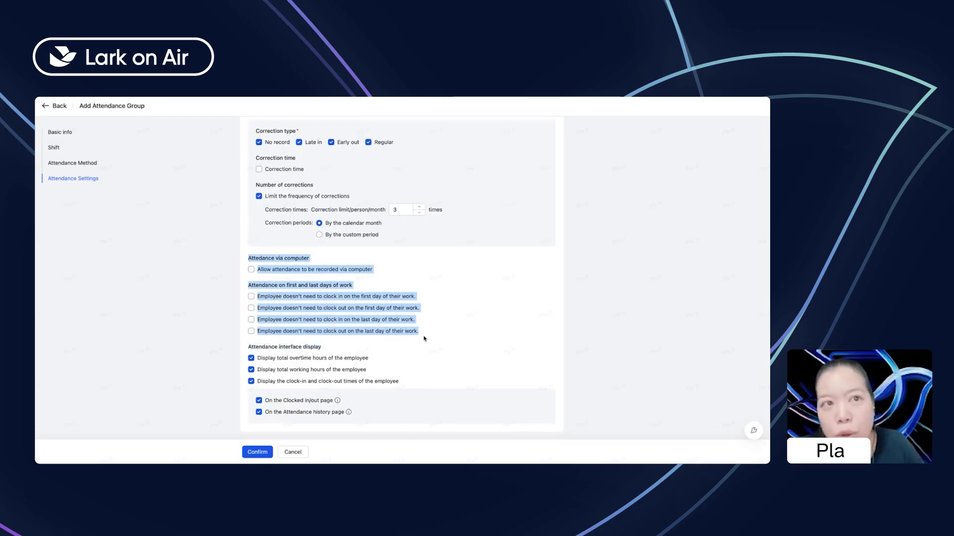
pyautogui.click(448, 326)
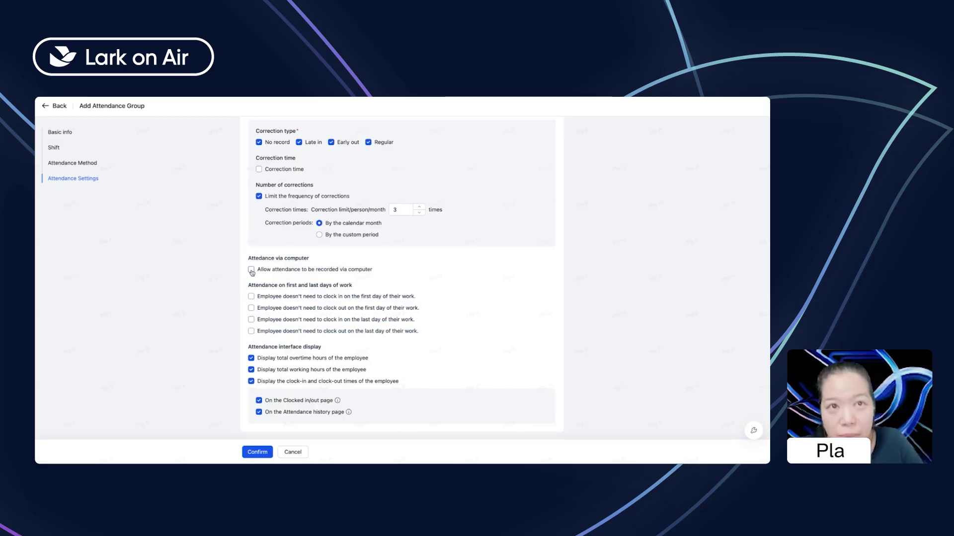
pyautogui.moveTo(248, 284); pyautogui.dragTo(390, 341)
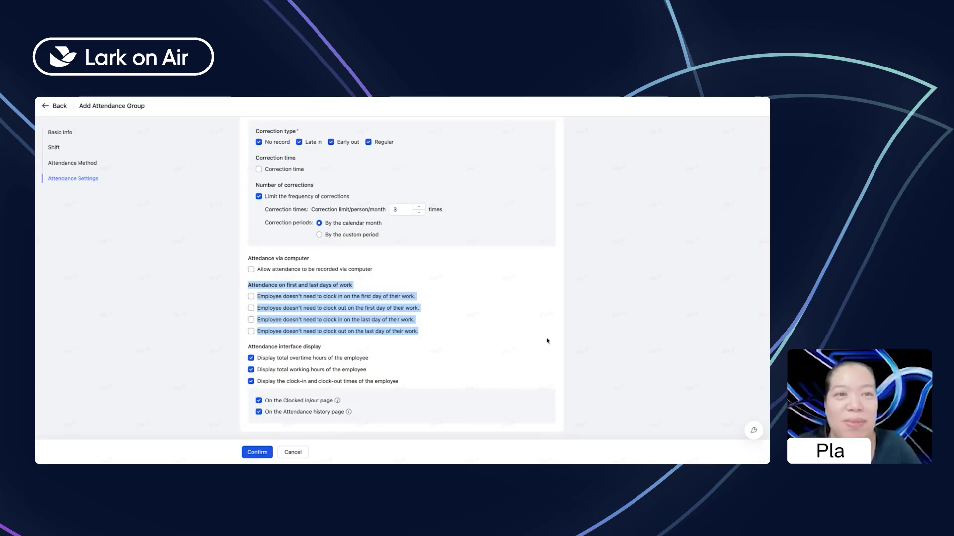
pyautogui.click(412, 319)
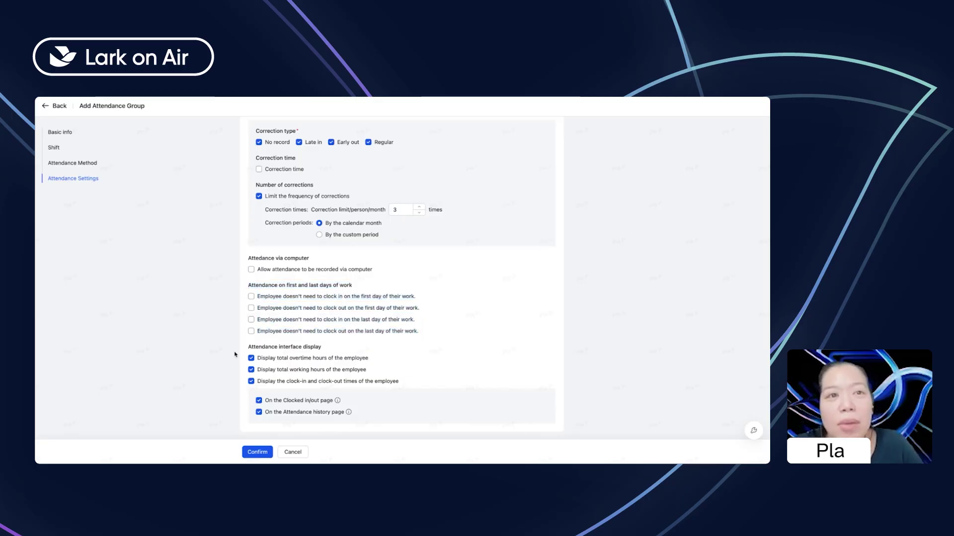
pyautogui.moveTo(247, 347); pyautogui.dragTo(365, 347)
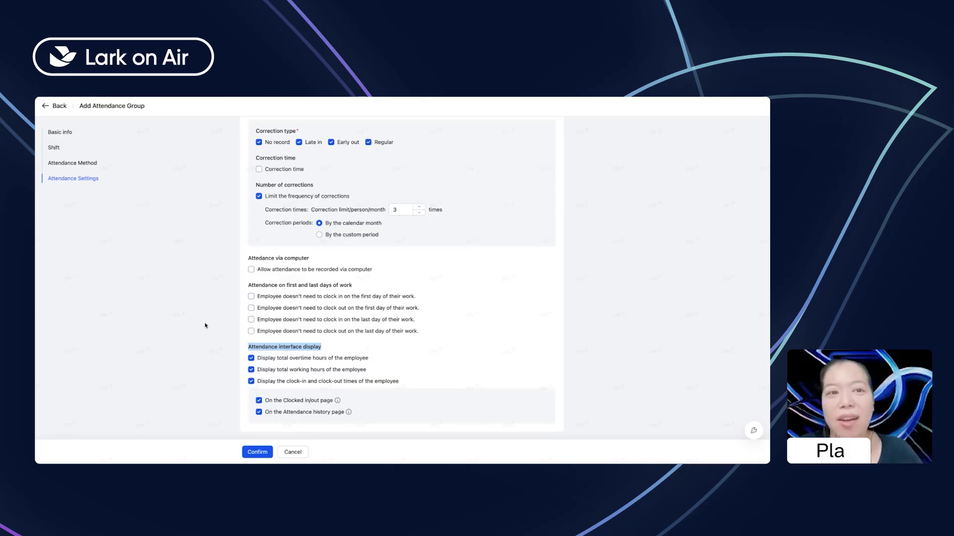
# - Try to save the new attendance group, and leave the form to return to the group list
pyautogui.click(265, 453)
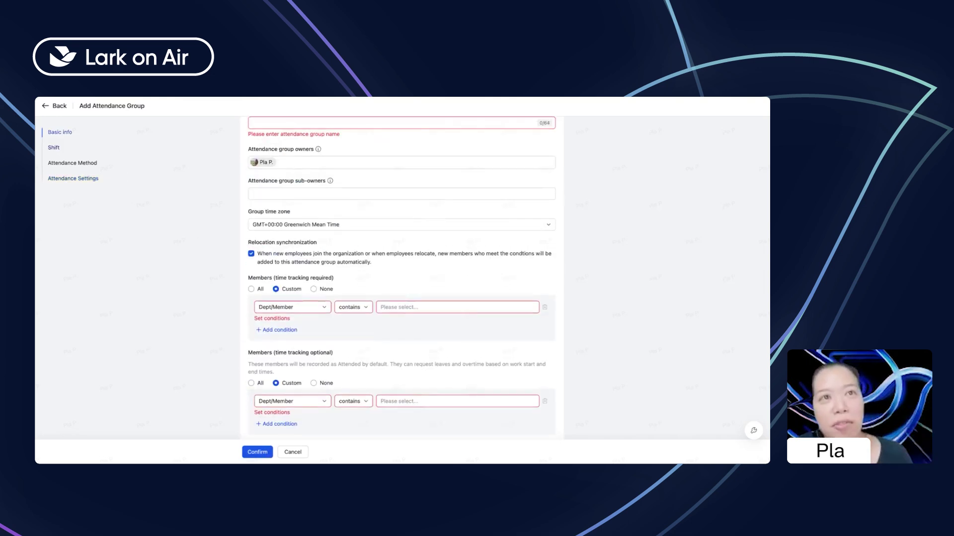
pyautogui.click(58, 106)
pyautogui.click(459, 299)
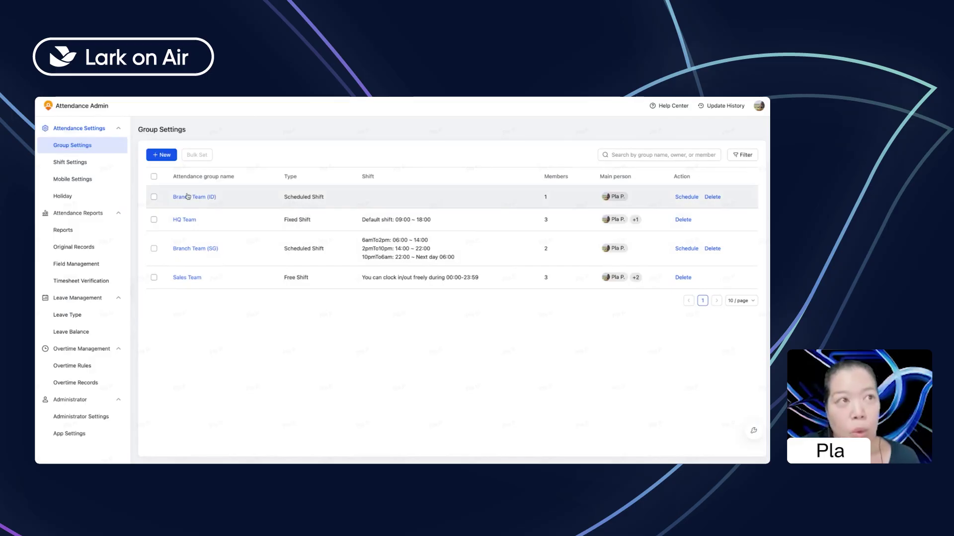
# - Edit the mobile reporting rule Default rules so that Offsite times follows Clock-in/out correction in the monthly report fields, and save it
pyautogui.click(79, 183)
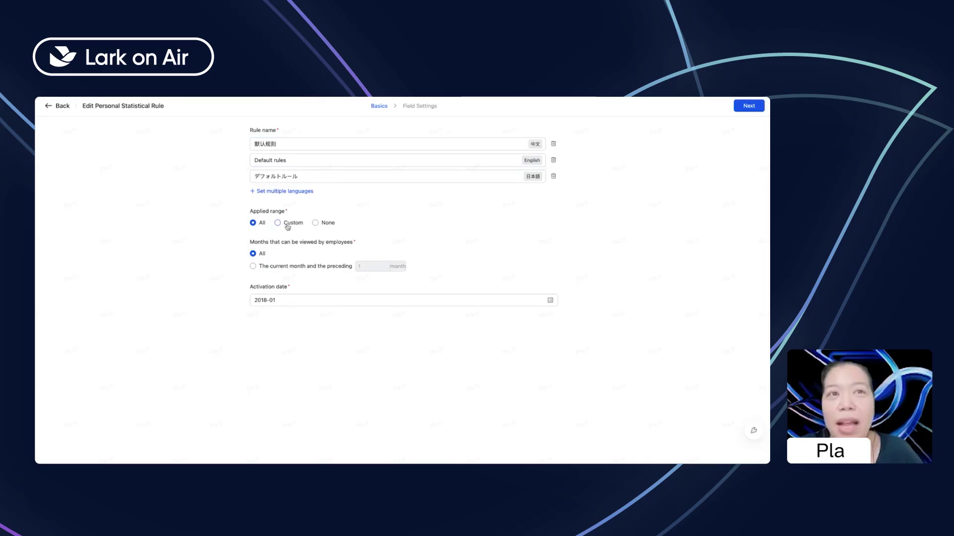
pyautogui.click(749, 106)
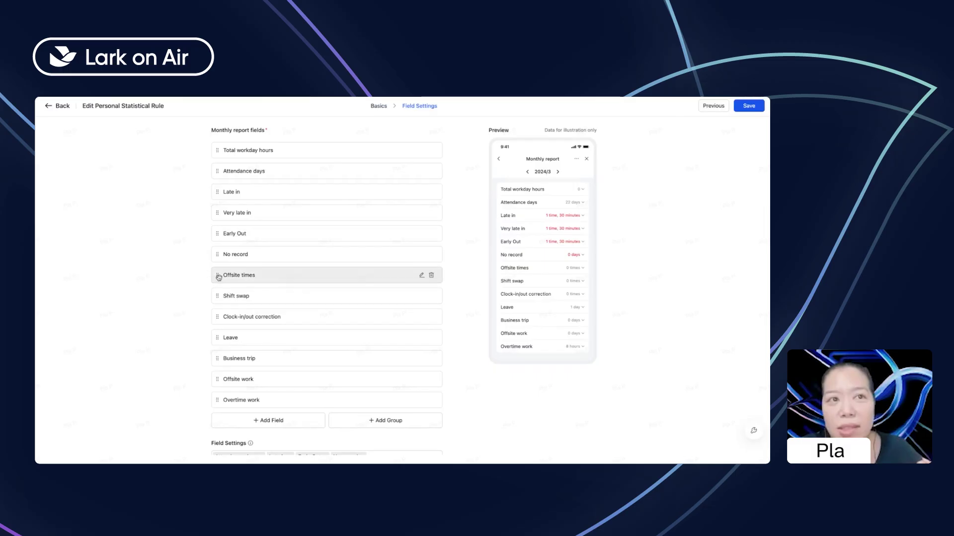
pyautogui.moveTo(215, 276); pyautogui.dragTo(227, 300)
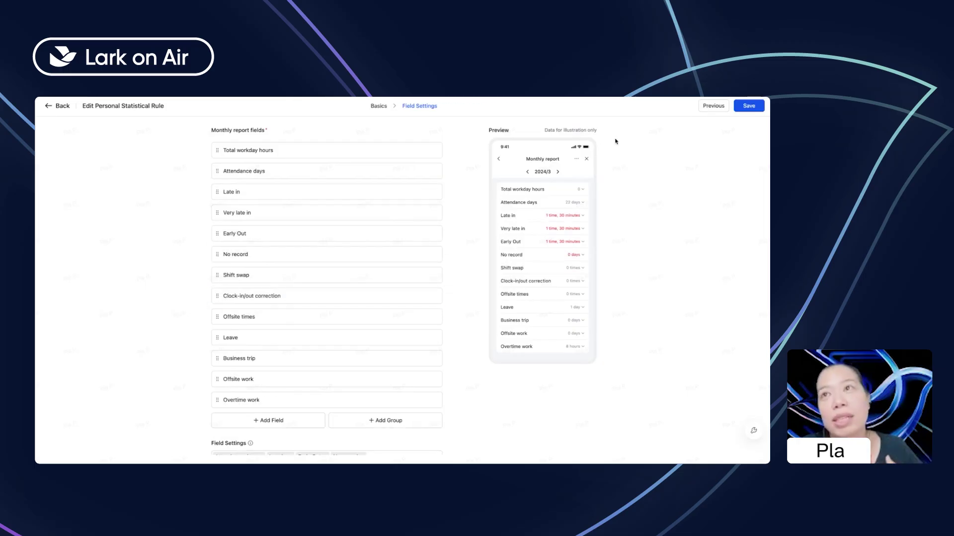
pyautogui.click(749, 107)
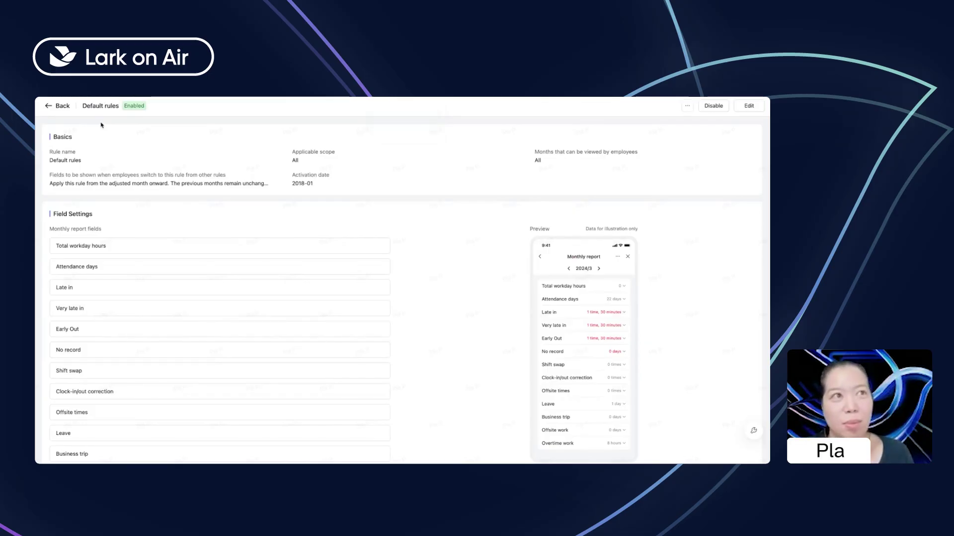
pyautogui.click(48, 106)
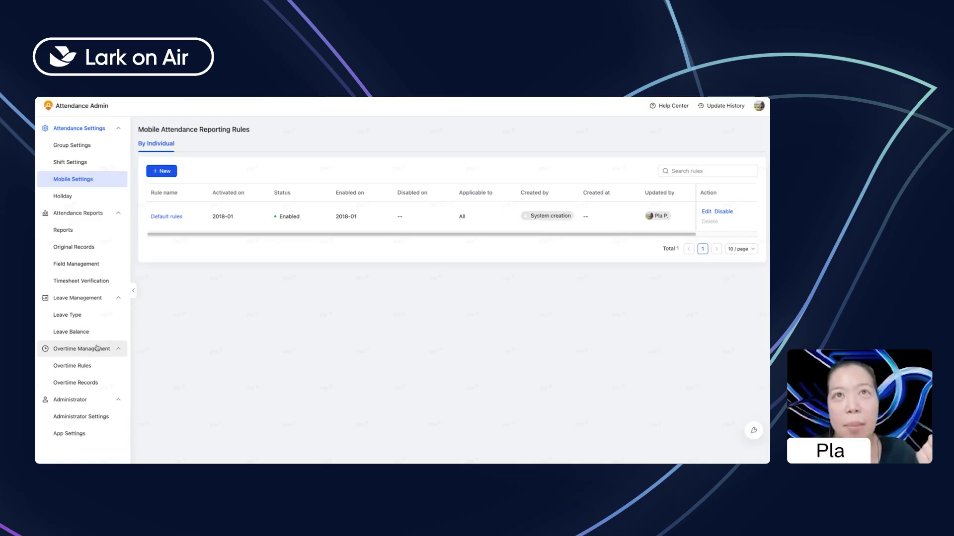
# - Switch to the The Best CSM Co., Ltd. document in Lark Docs, find the attendance videos, and start presenting the document
pyautogui.click(254, 98)
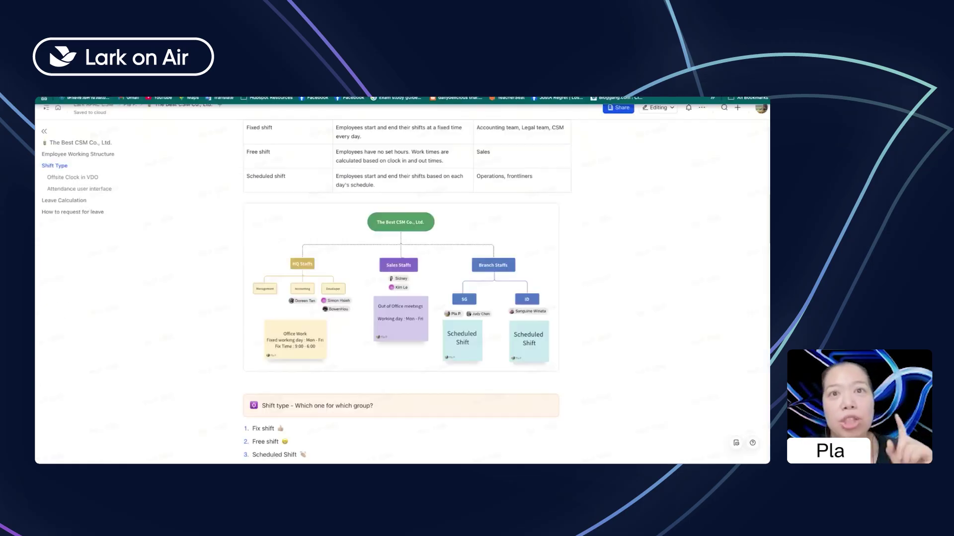
pyautogui.scroll(-5, 198, 289)
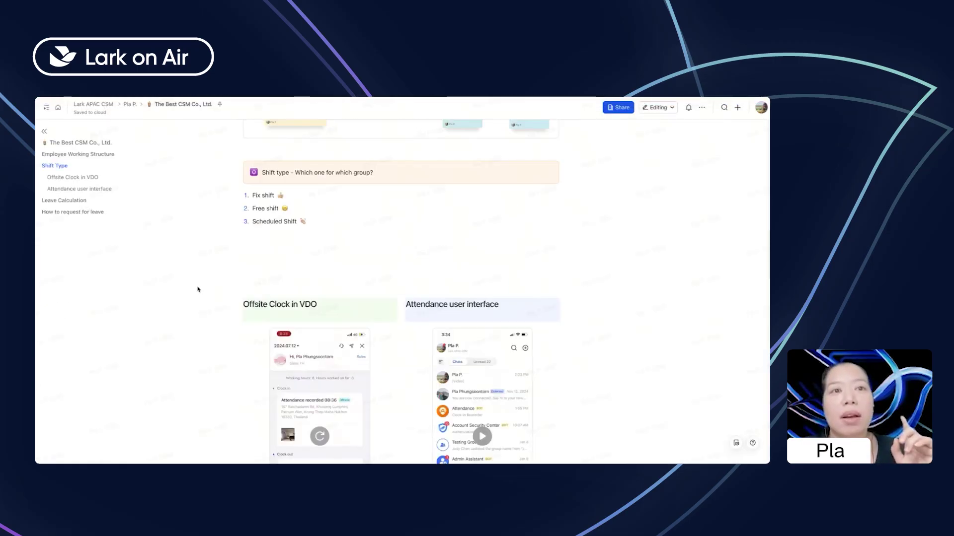
pyautogui.scroll(1, 200, 283)
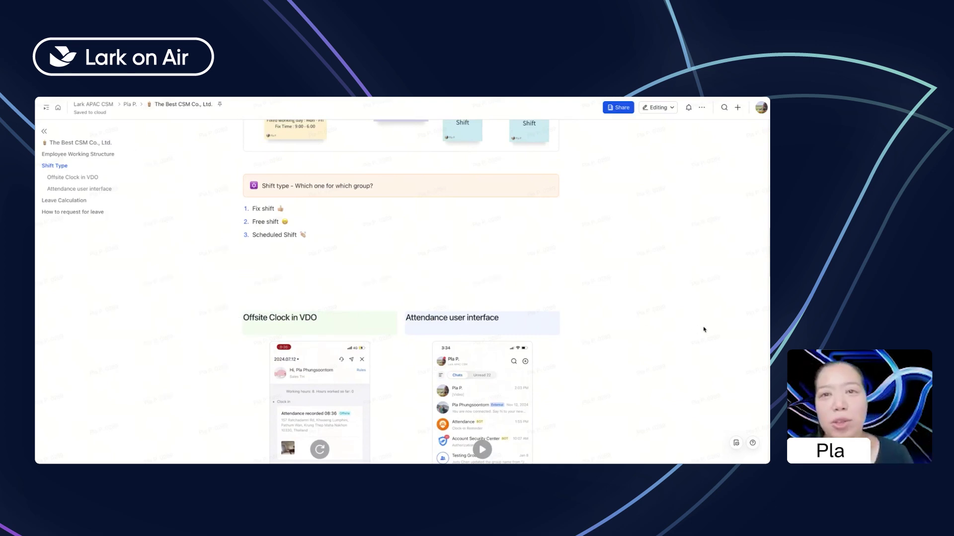
pyautogui.scroll(-3, 648, 323)
pyautogui.scroll(-2, 637, 321)
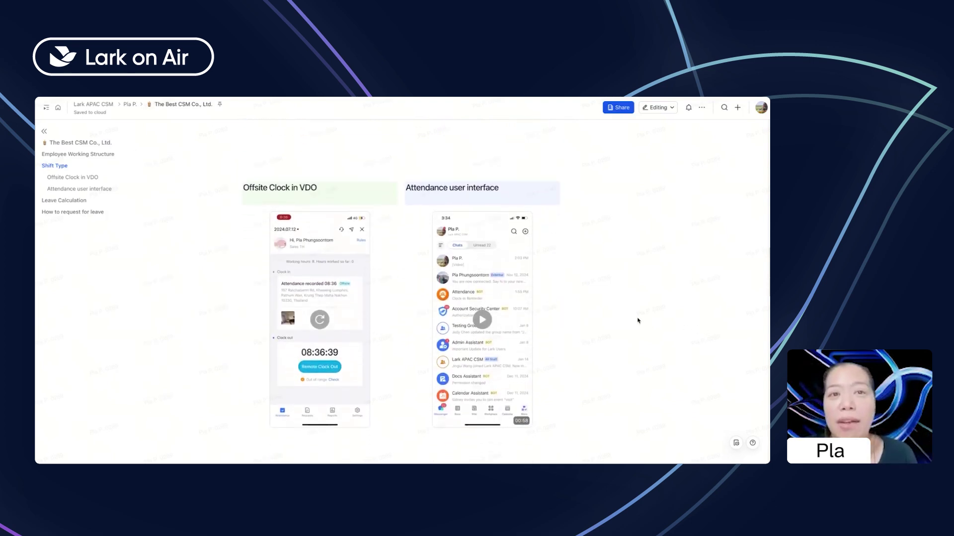
pyautogui.click(701, 107)
pyautogui.click(629, 137)
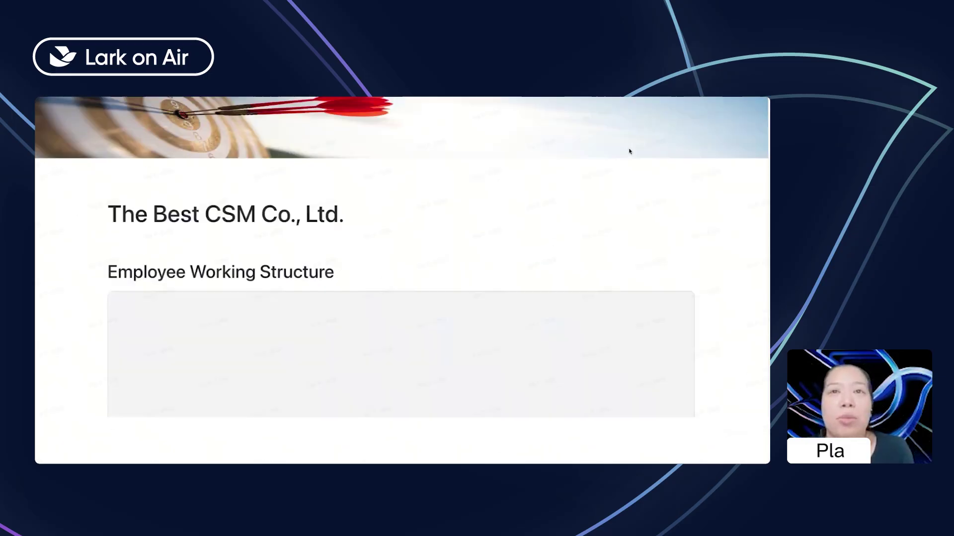
# - Find the Offsite Clock in VDO section in the presentation and play its video
pyautogui.scroll(-10, 573, 326)
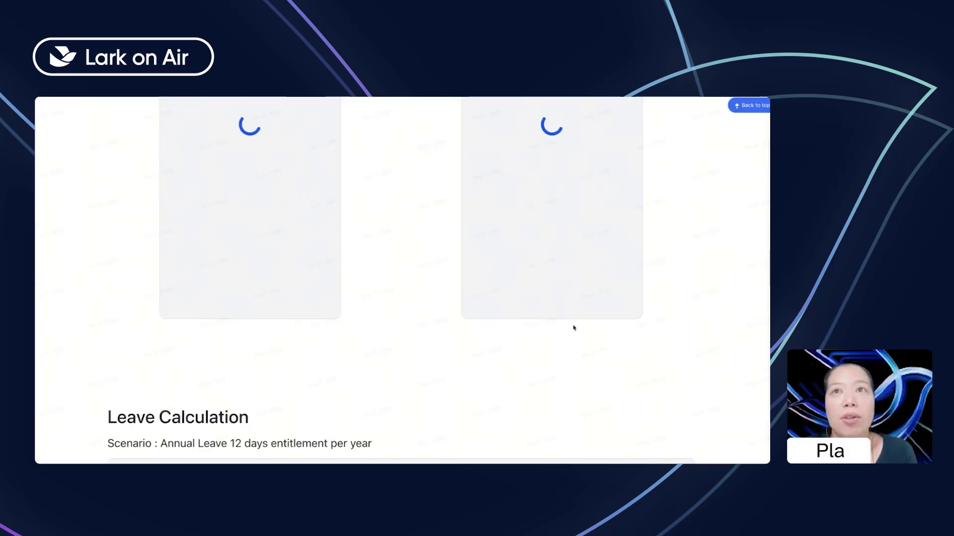
pyautogui.scroll(3, 374, 315)
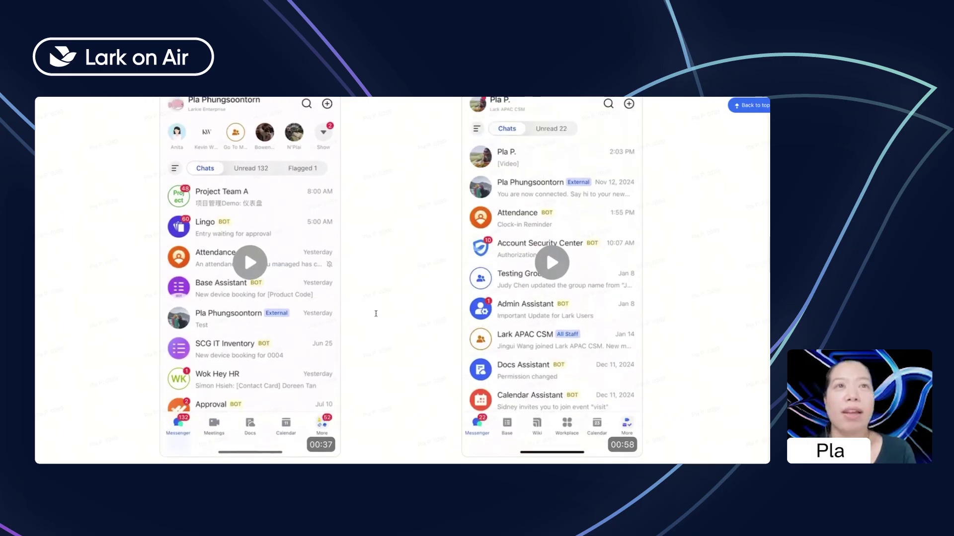
pyautogui.scroll(1, 225, 286)
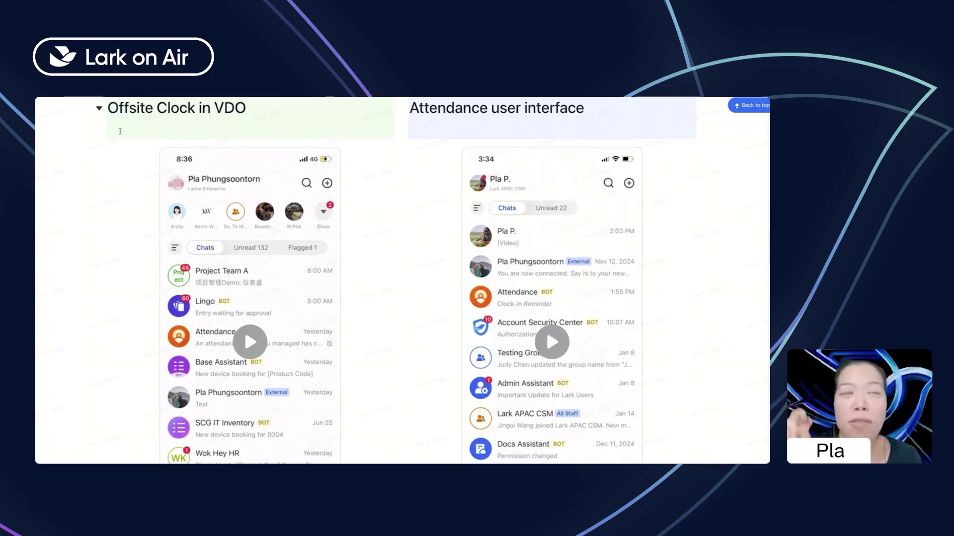
pyautogui.scroll(-1, 311, 297)
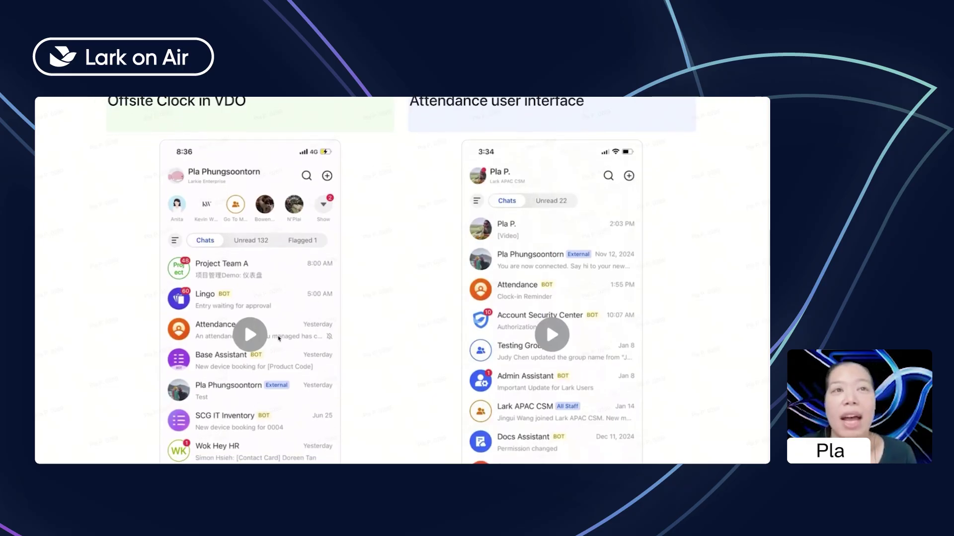
pyautogui.scroll(-1, 287, 348)
pyautogui.scroll(-1, 286, 348)
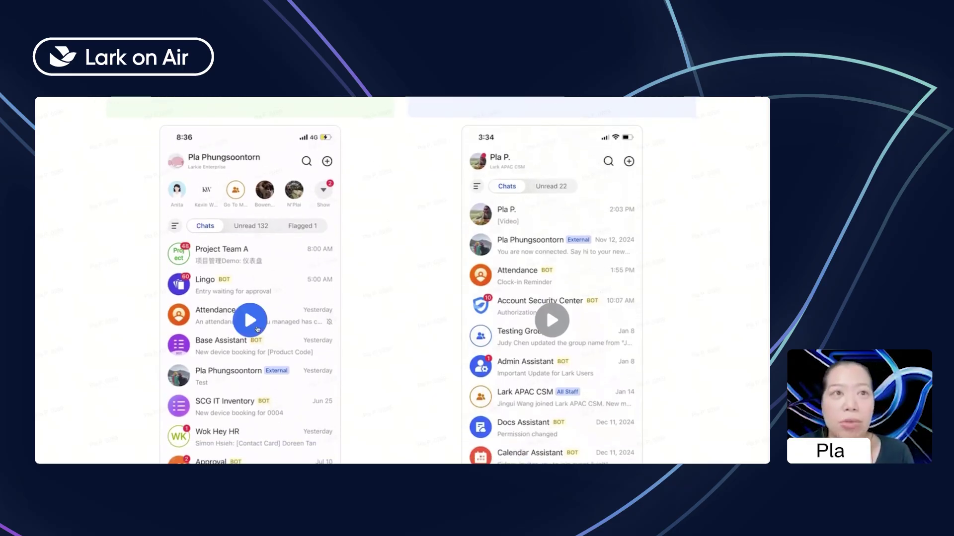
pyautogui.click(250, 320)
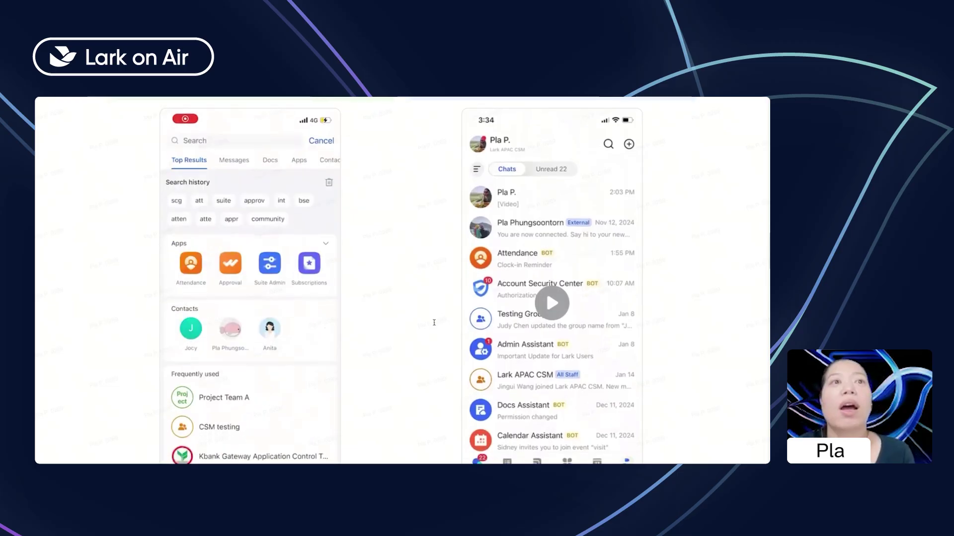
pyautogui.scroll(-2, 433, 322)
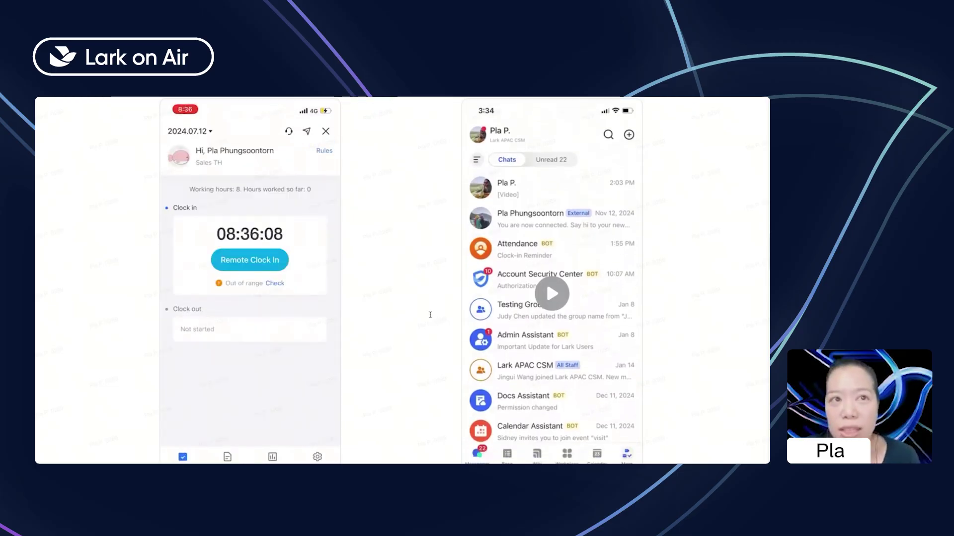
# - Pause the offsite clock-in video at the Remote Clock In screen and at the Offsite Attendance map, resuming playback each time
pyautogui.click(266, 291)
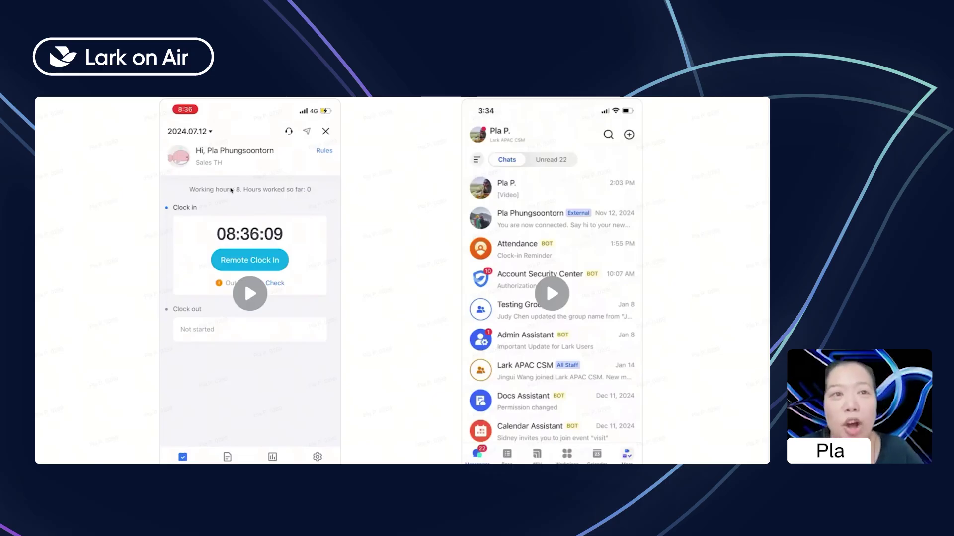
pyautogui.click(270, 298)
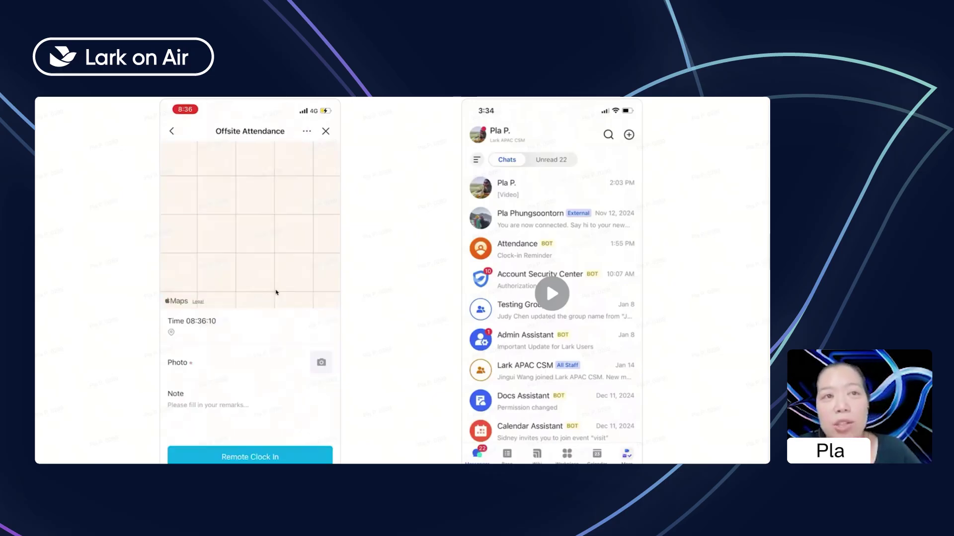
pyautogui.click(255, 270)
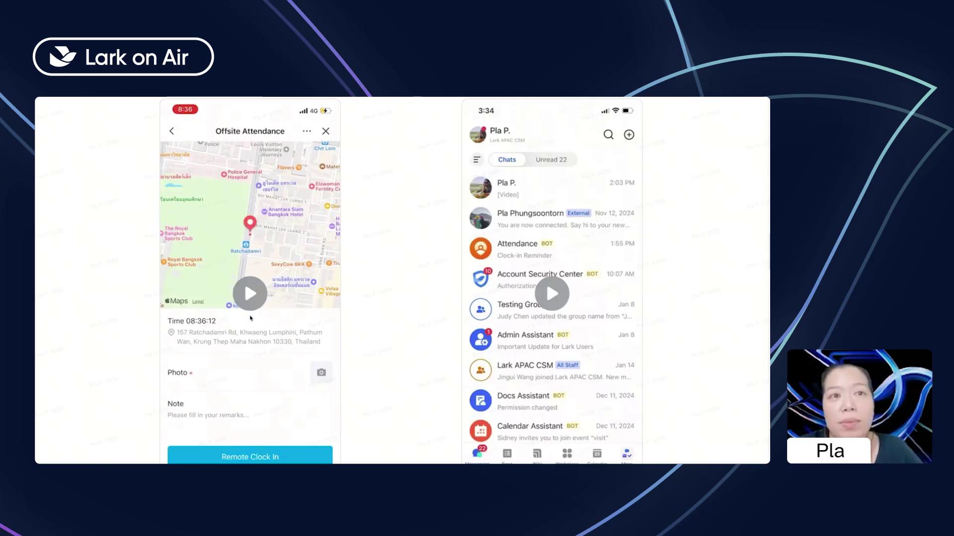
pyautogui.click(245, 283)
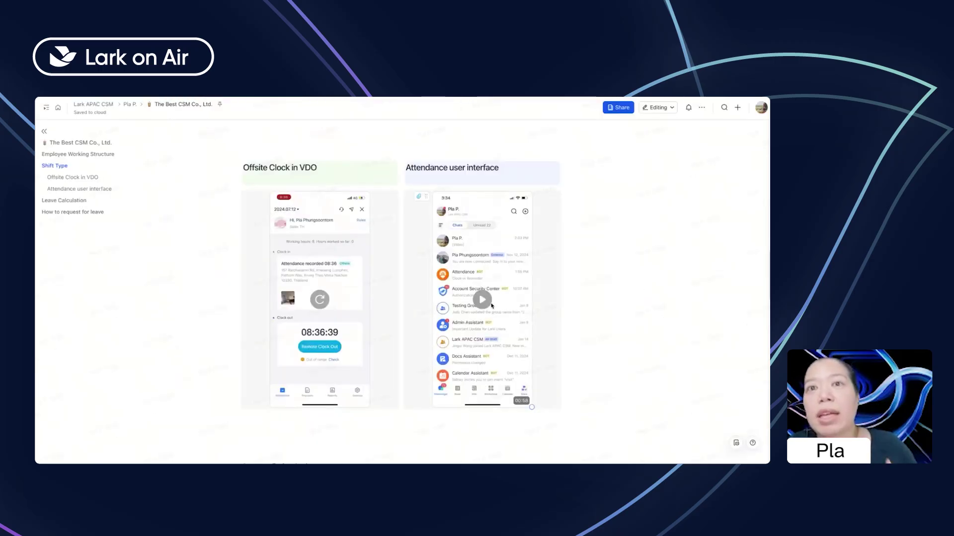
# - Play the Attendance user interface video, pause it at the Clock Out screen, and resume playback
pyautogui.press('Escape')
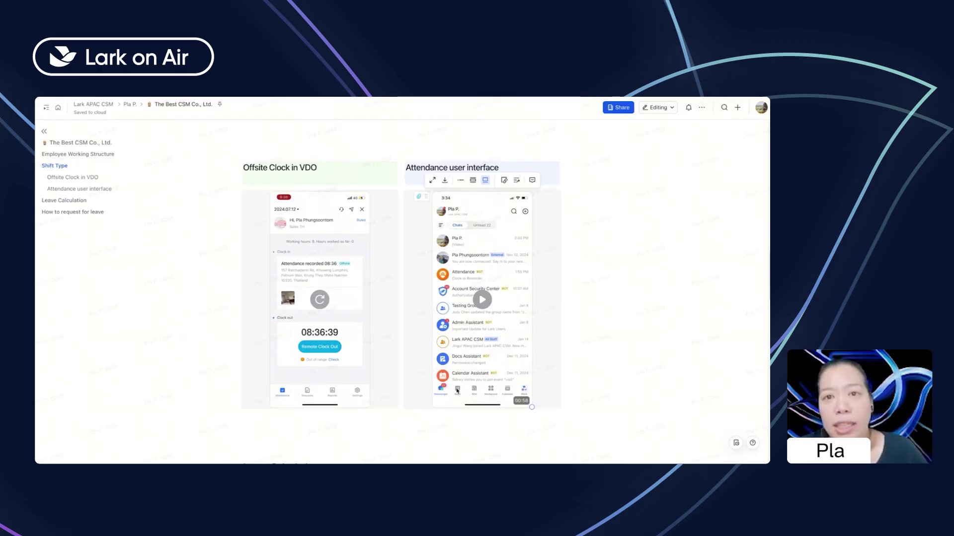
pyautogui.click(482, 300)
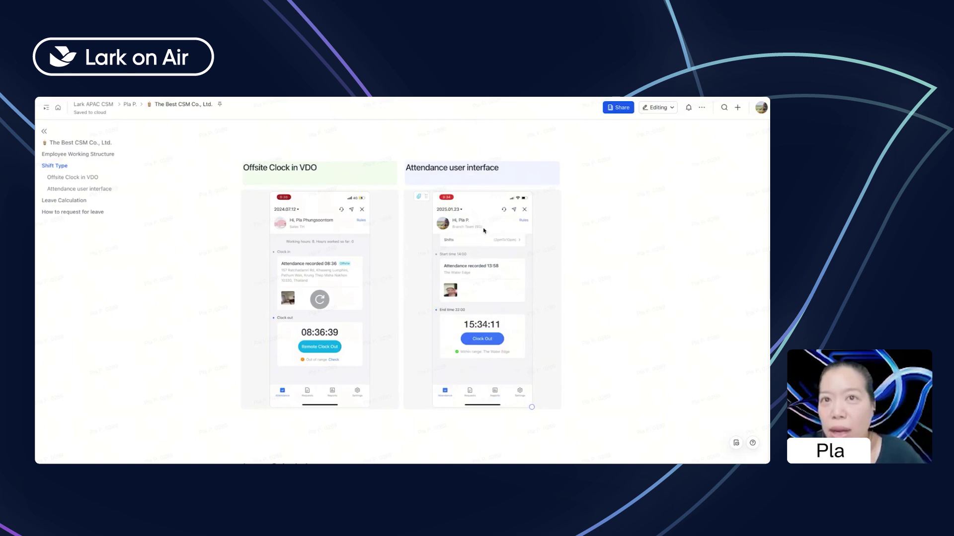
pyautogui.click(498, 324)
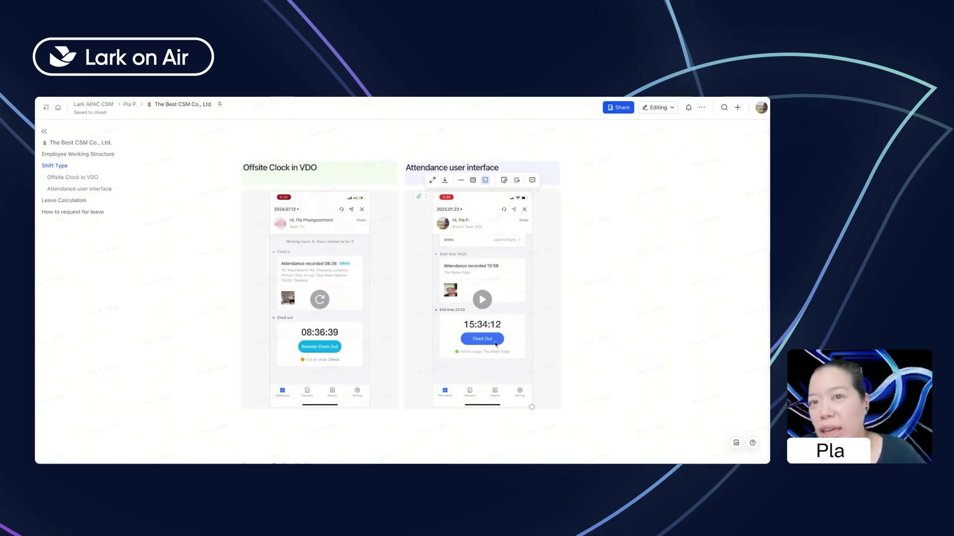
pyautogui.click(482, 299)
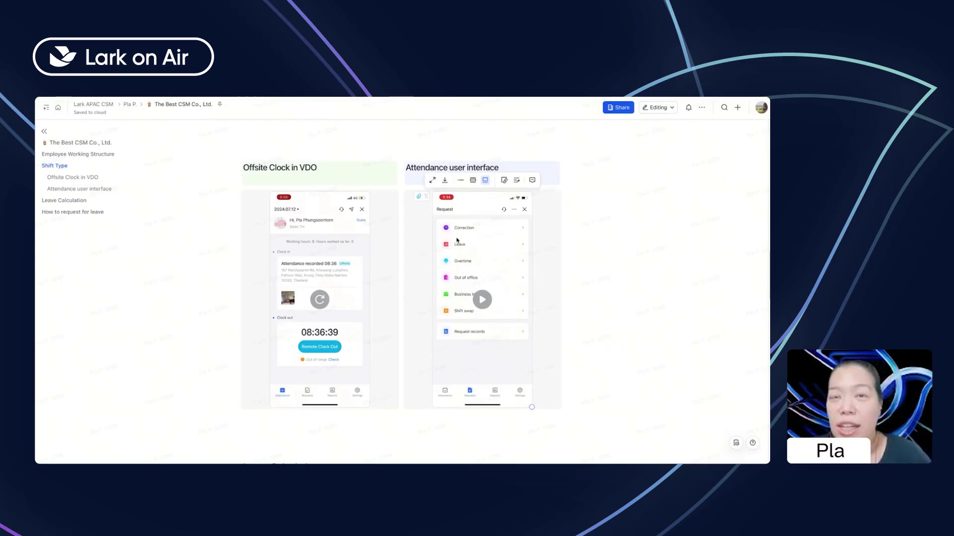
# - Resume the Attendance user interface video from the Request list, pausing at the Clock-in/out Correction page and at its filled-in form
pyautogui.click(517, 307)
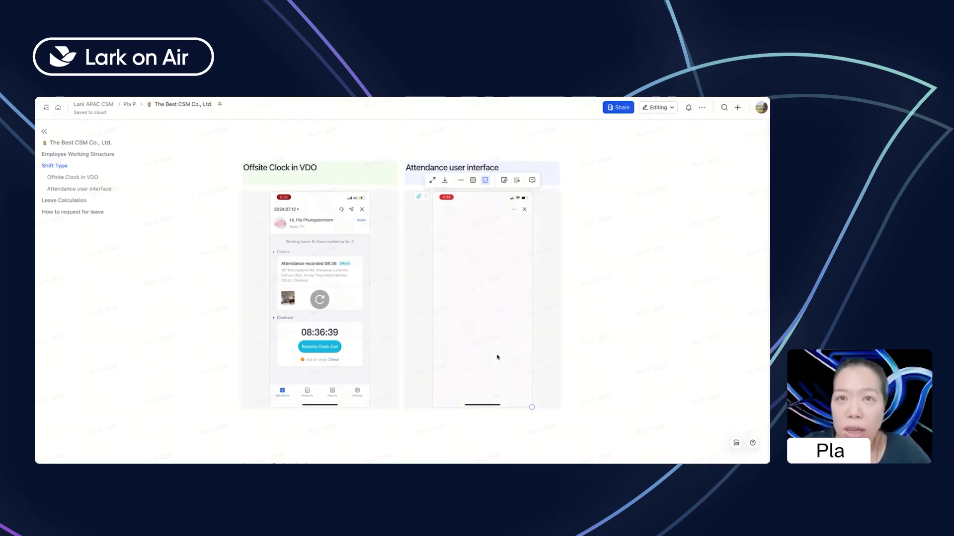
pyautogui.click(485, 365)
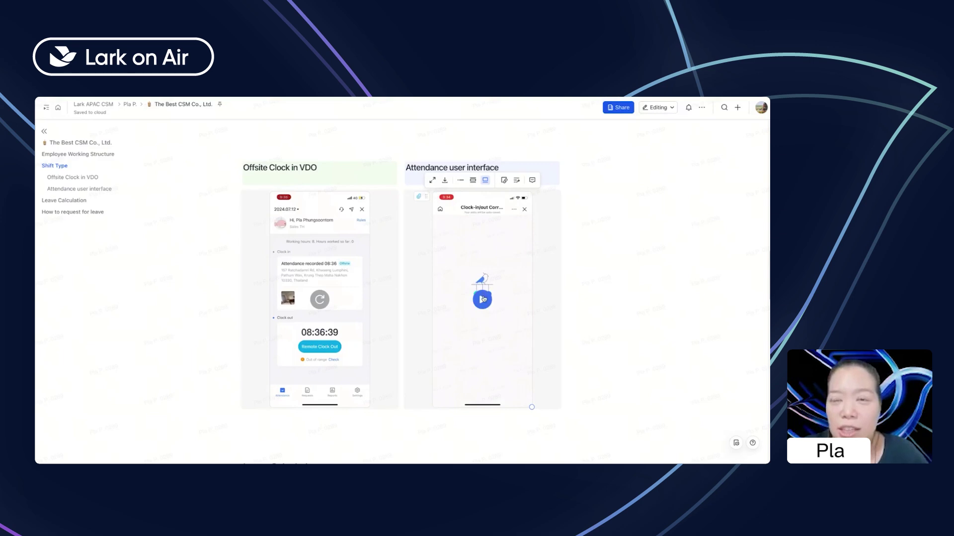
pyautogui.click(482, 299)
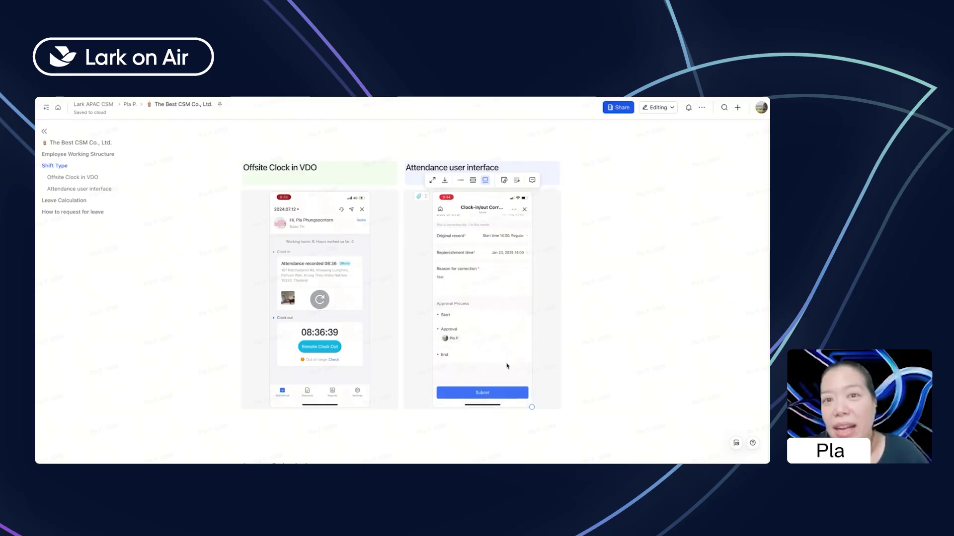
pyautogui.click(498, 355)
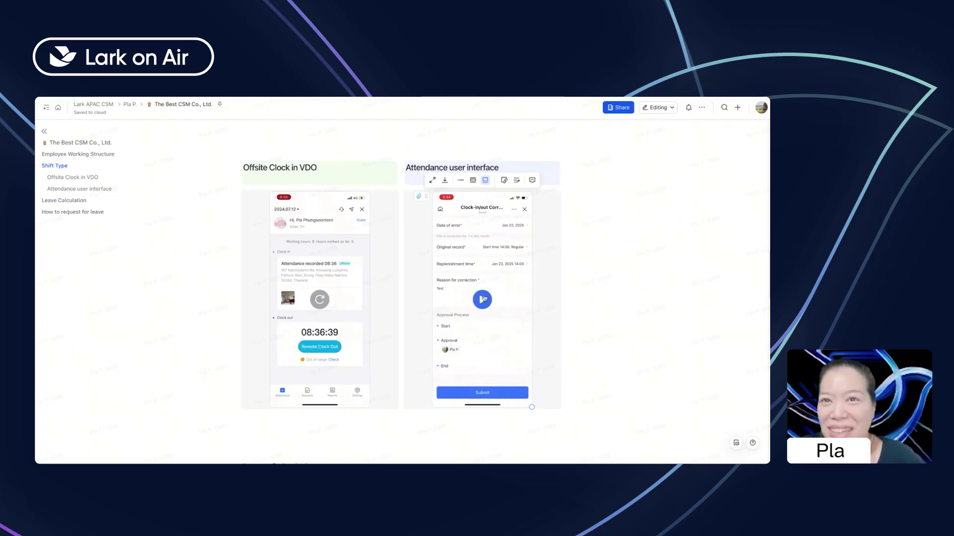
# - Continue the Attendance user interface video, pause it at the group daily report, and play it through to the personal report
pyautogui.click(482, 300)
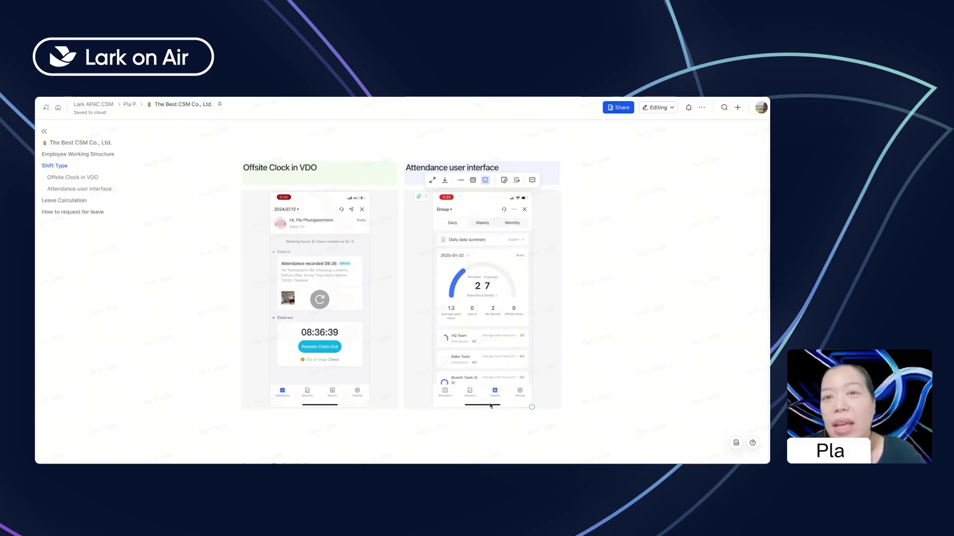
pyautogui.click(472, 330)
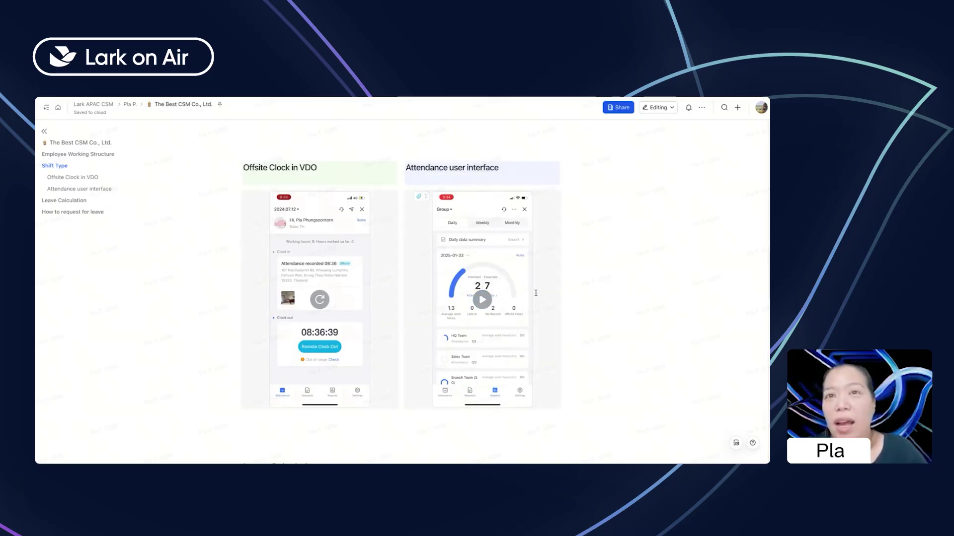
pyautogui.click(449, 214)
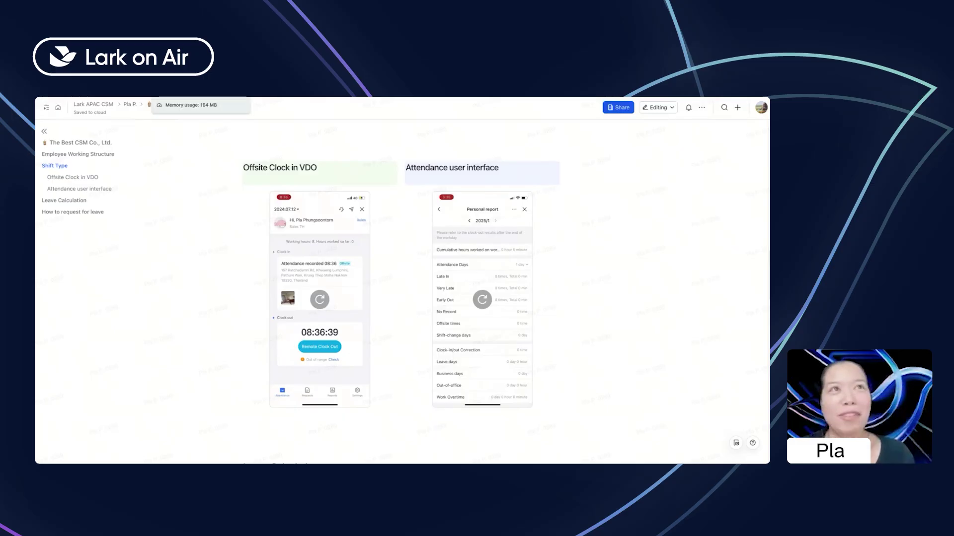
# - Switch to Attendance Admin, open the Overtime Rules, and look through the existing rules
pyautogui.click(199, 98)
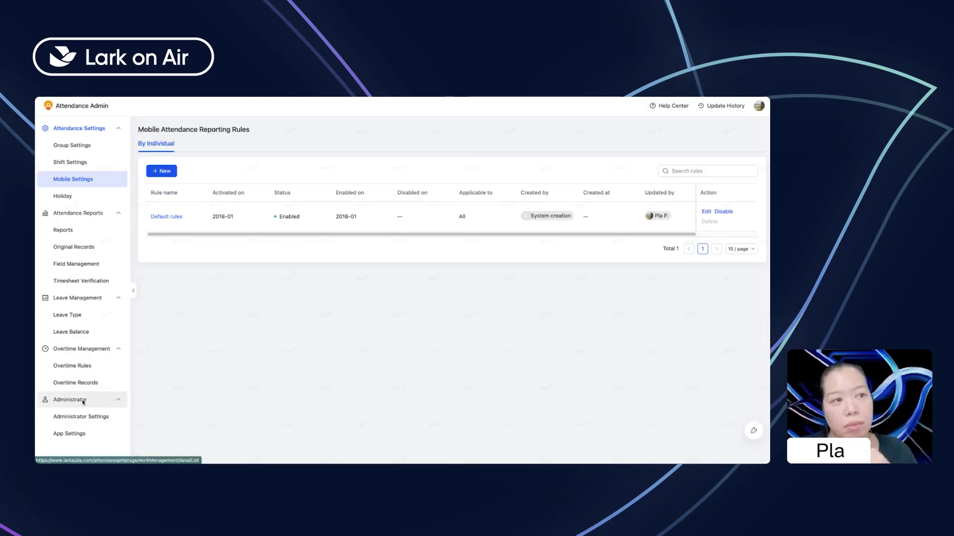
pyautogui.click(79, 366)
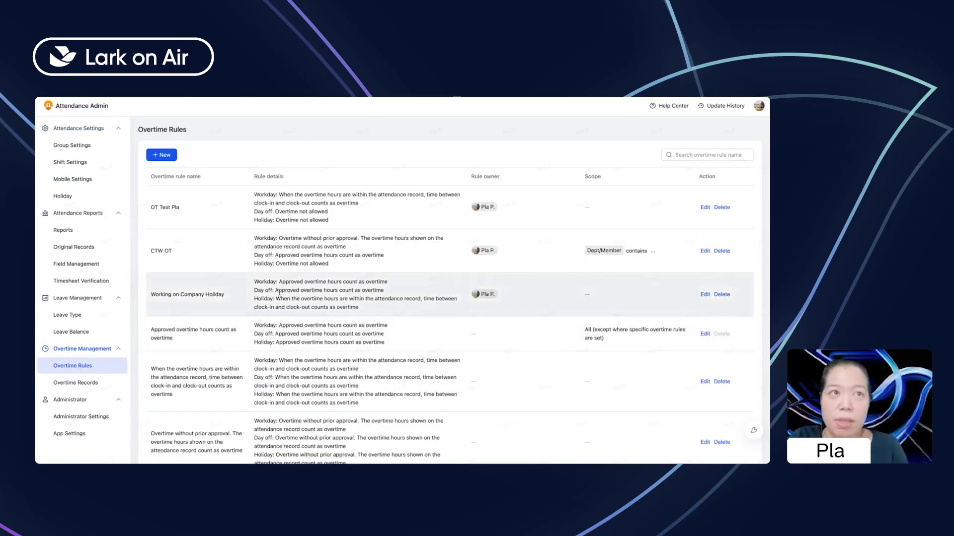
pyautogui.scroll(-1, 342, 353)
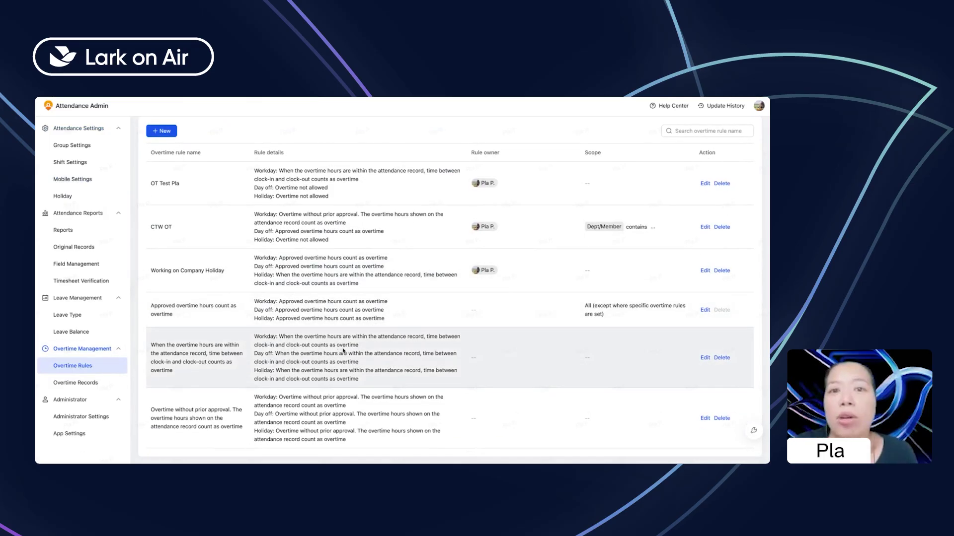
pyautogui.scroll(1, 335, 324)
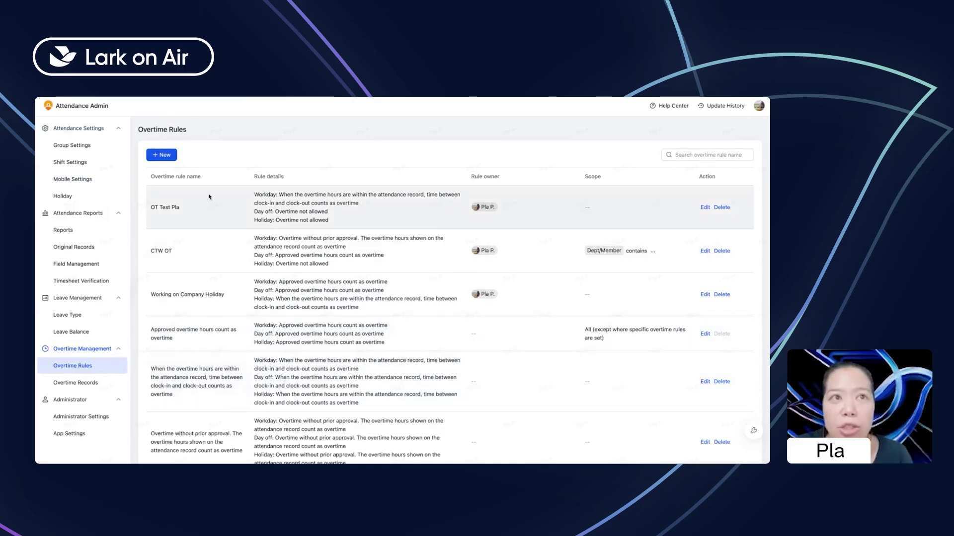
# - Create a new overtime rule and name it OT for Webinar
pyautogui.click(160, 155)
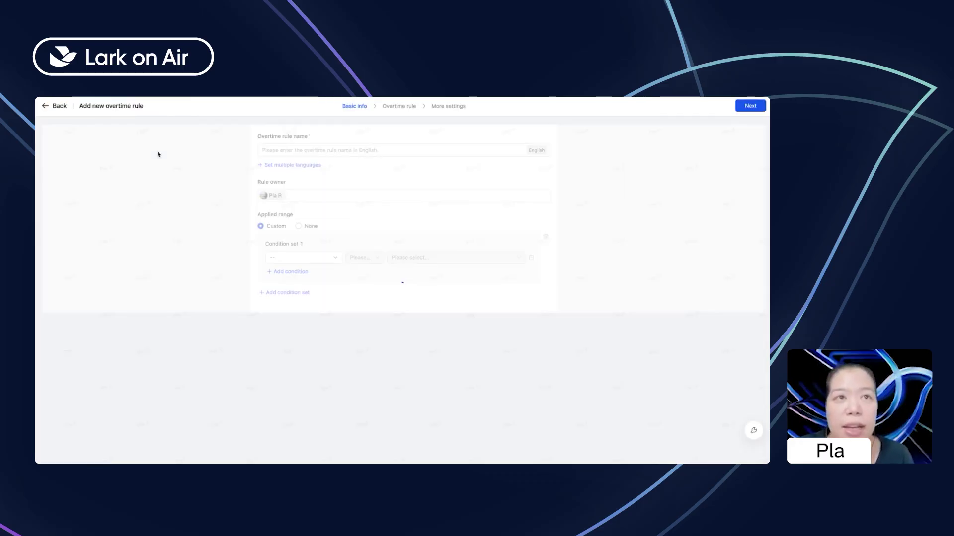
pyautogui.click(278, 152)
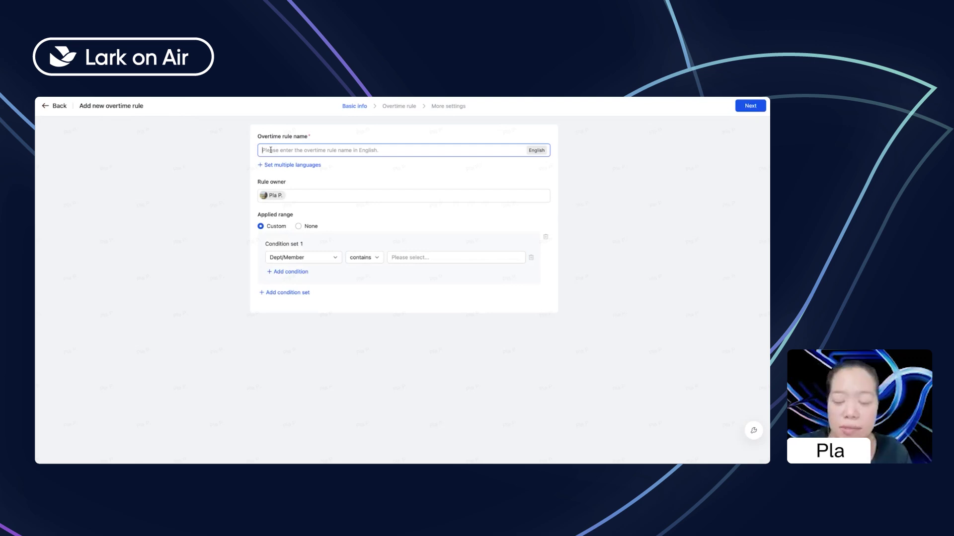
pyautogui.write('OT ')
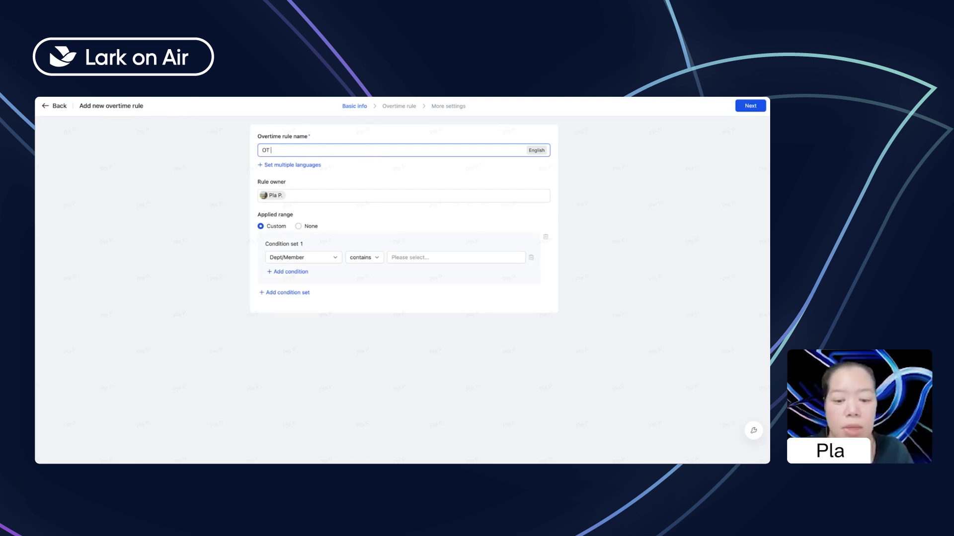
pyautogui.write('for W')
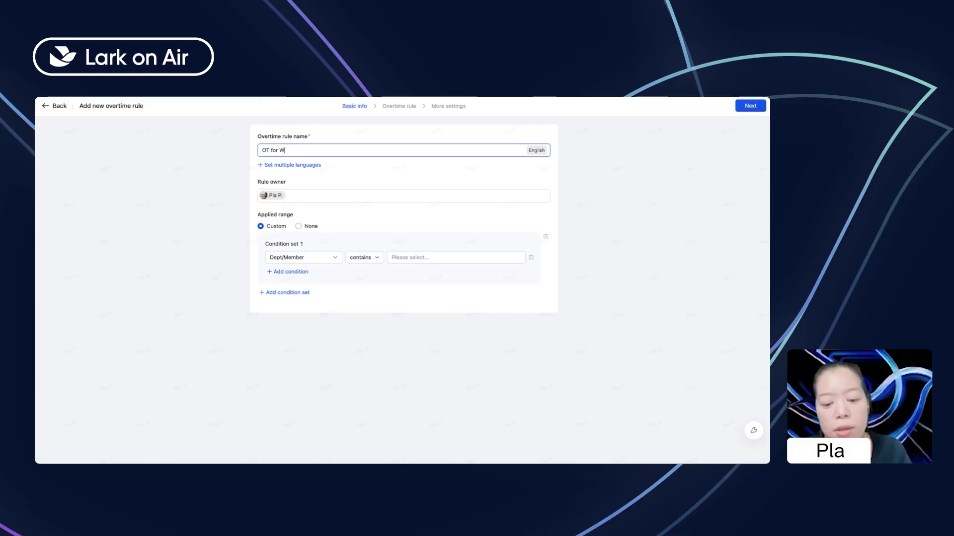
pyautogui.write('ebinar')
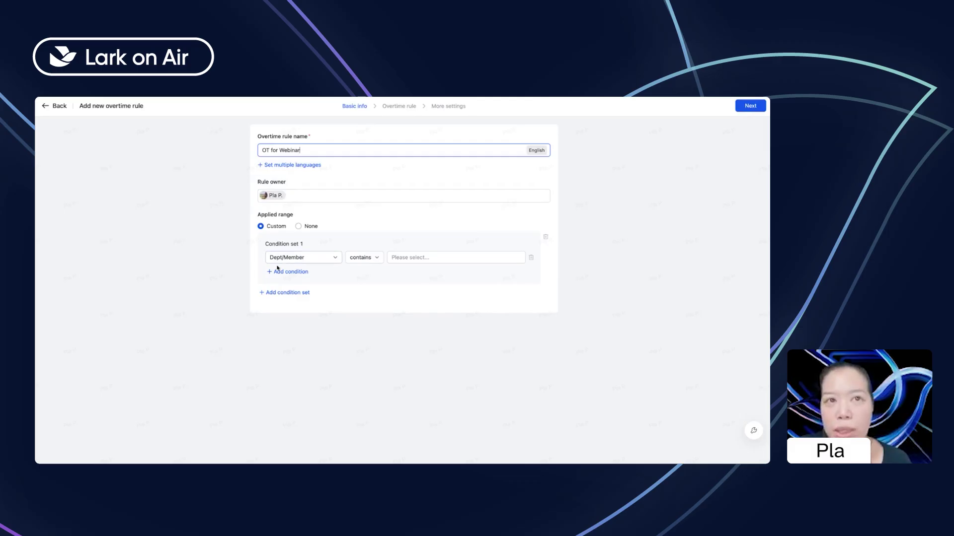
# - Set the Dept/Member condition in the rule's applied range to one employee, found by name, and proceed to the overtime rule stage
pyautogui.click(409, 258)
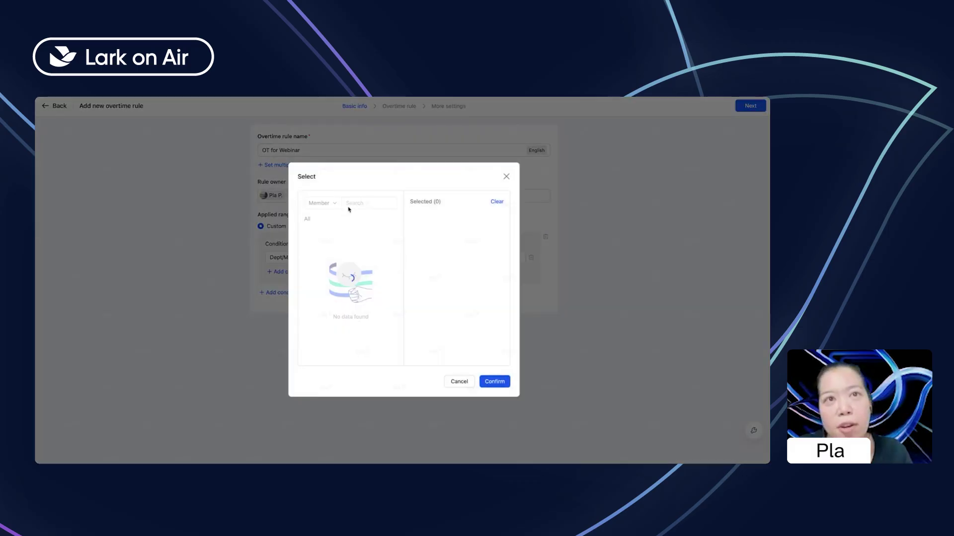
pyautogui.click(357, 203)
pyautogui.write('sig')
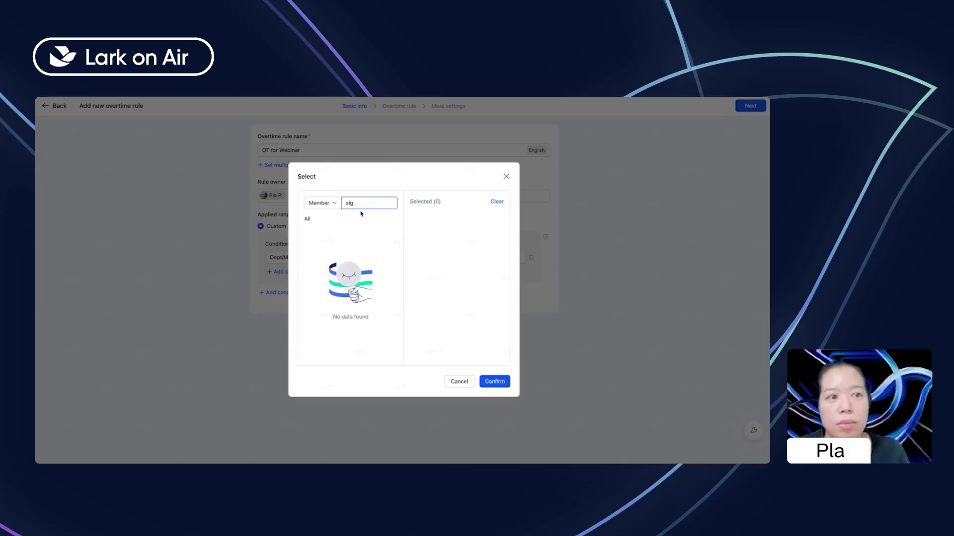
pyautogui.press('BackSpace')
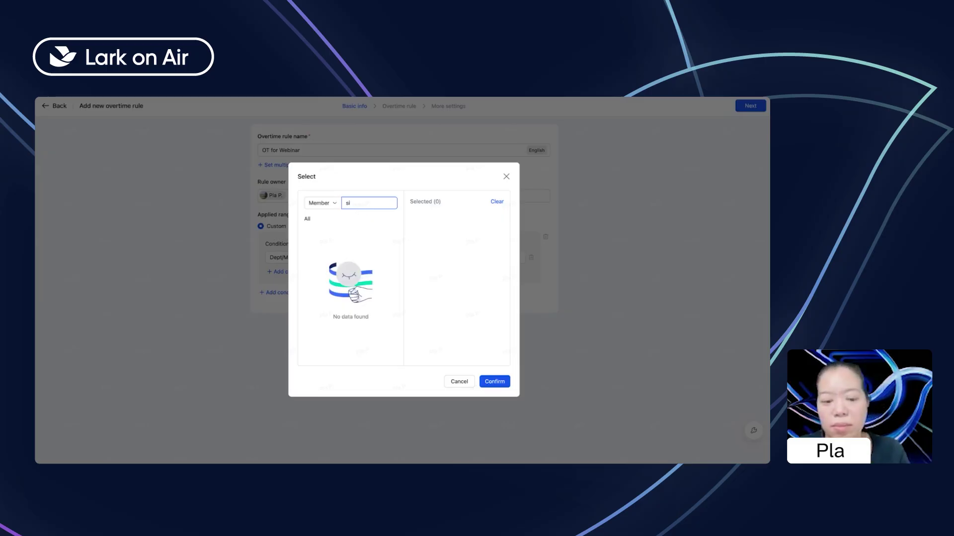
pyautogui.write('d')
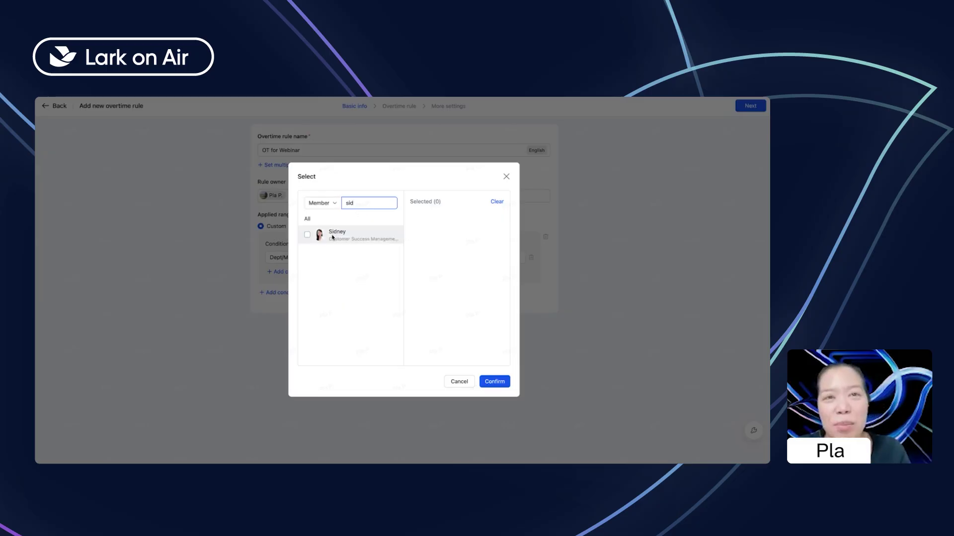
pyautogui.click(307, 234)
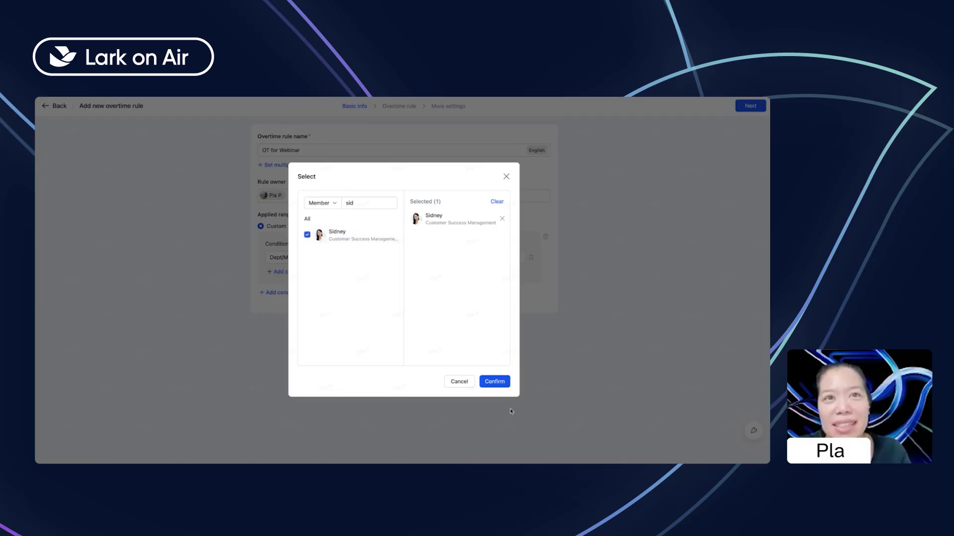
pyautogui.click(494, 382)
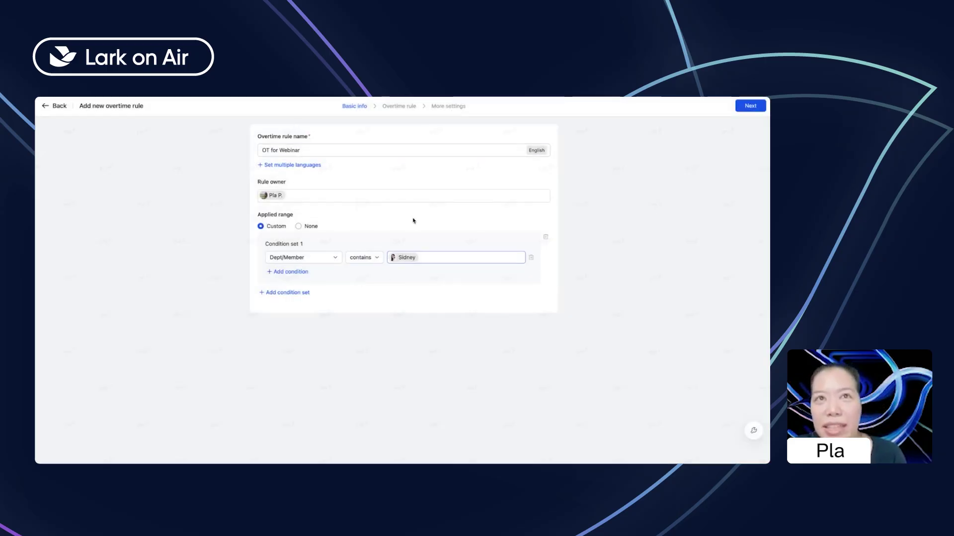
pyautogui.click(747, 107)
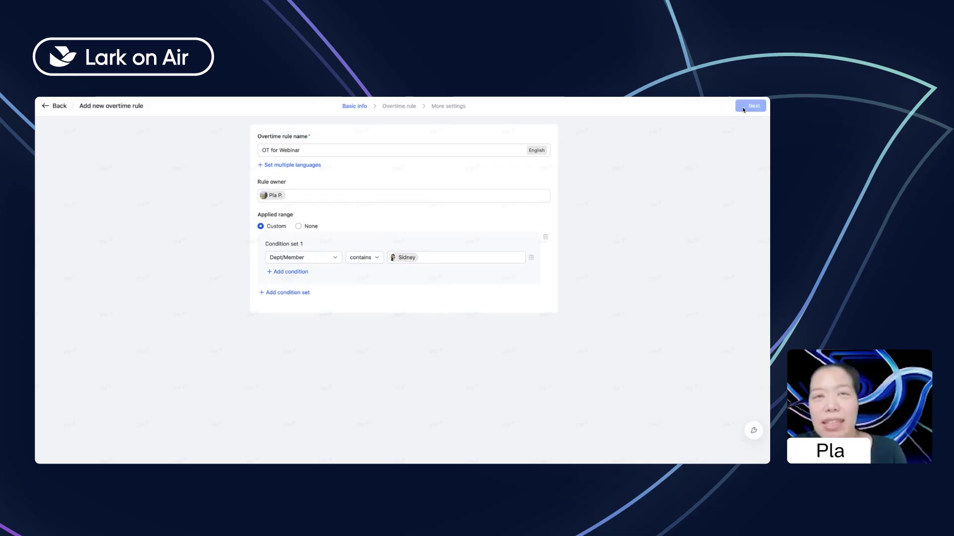
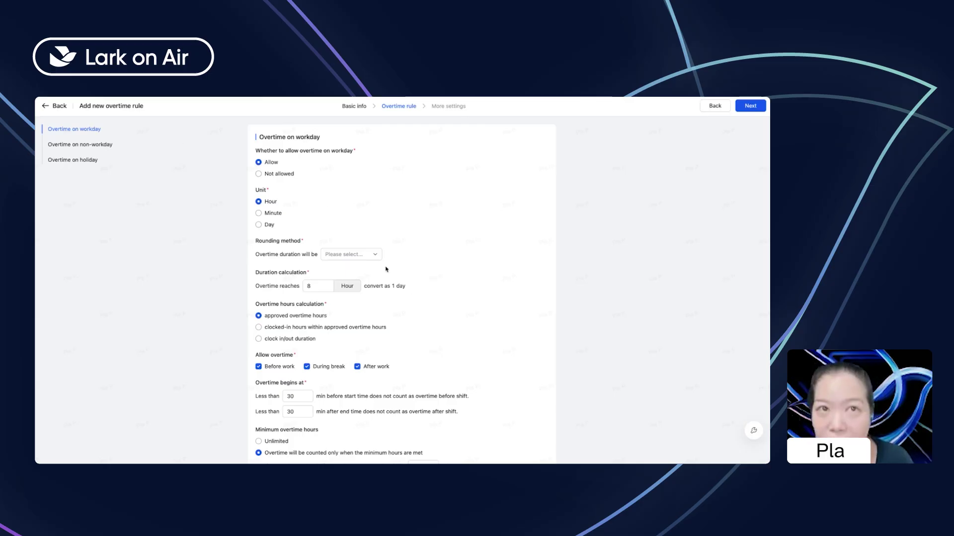
# - Look over the overtime on non-workday section and return to the overtime on workday settings
pyautogui.click(94, 144)
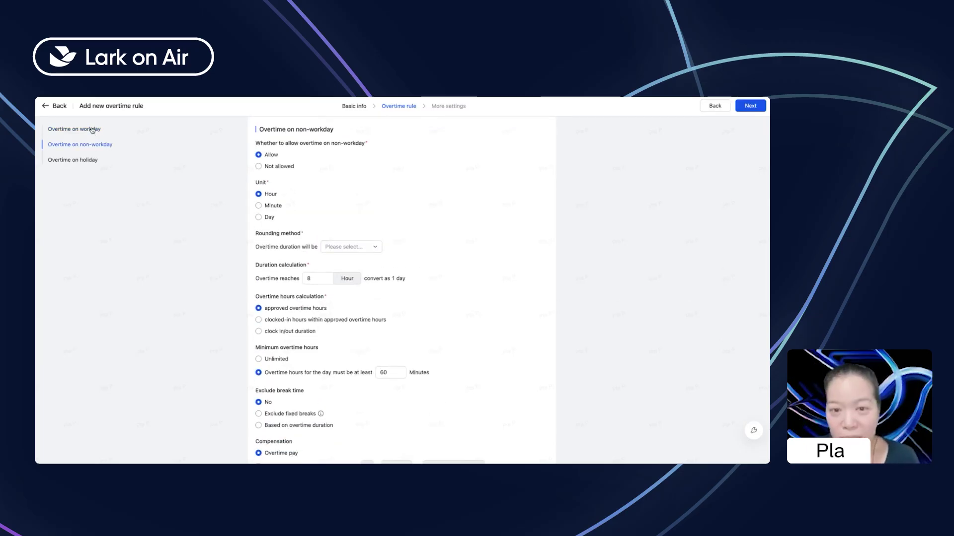
pyautogui.click(92, 130)
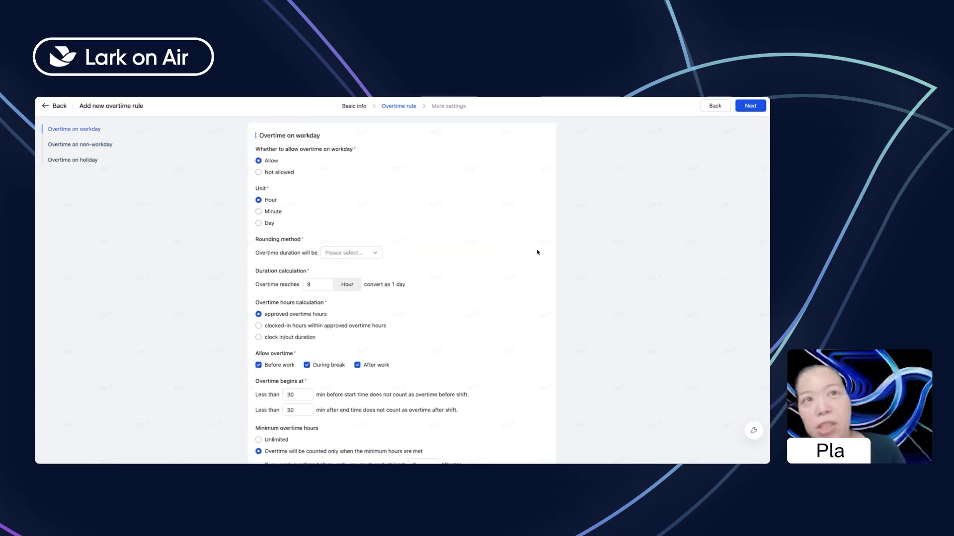
pyautogui.moveTo(260, 141); pyautogui.dragTo(331, 145)
pyautogui.click(321, 144)
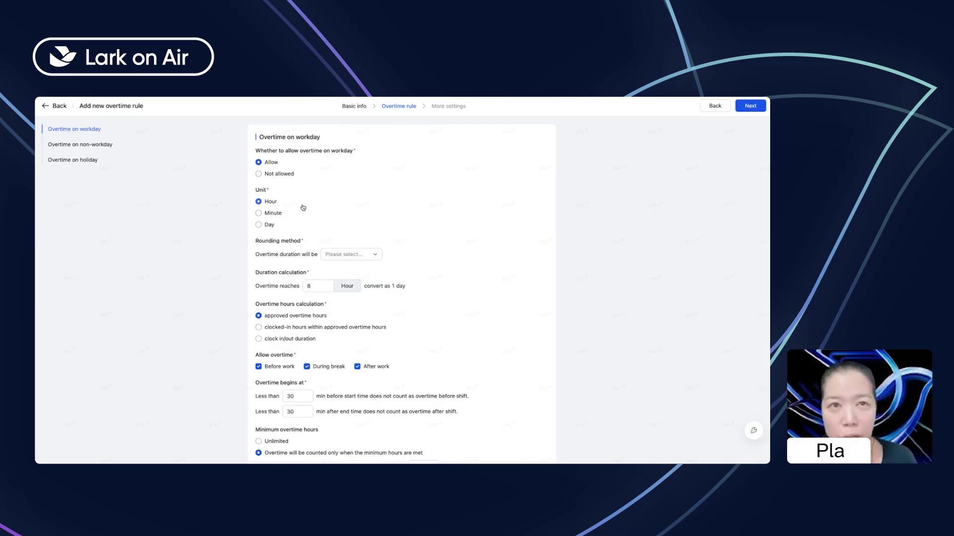
# - Try the Minute unit for workday overtime, restore Hour, and view the available rounding methods
pyautogui.click(372, 256)
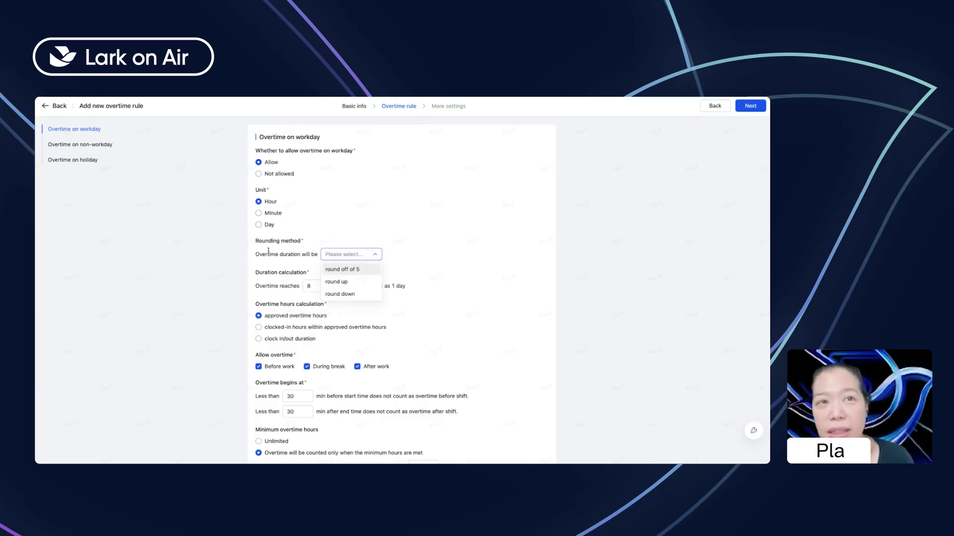
pyautogui.click(259, 213)
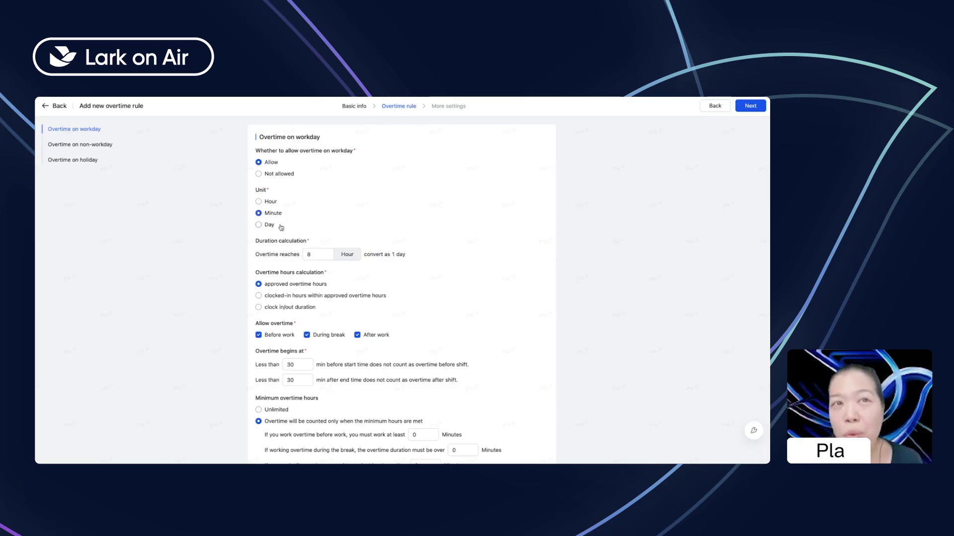
pyautogui.click(259, 202)
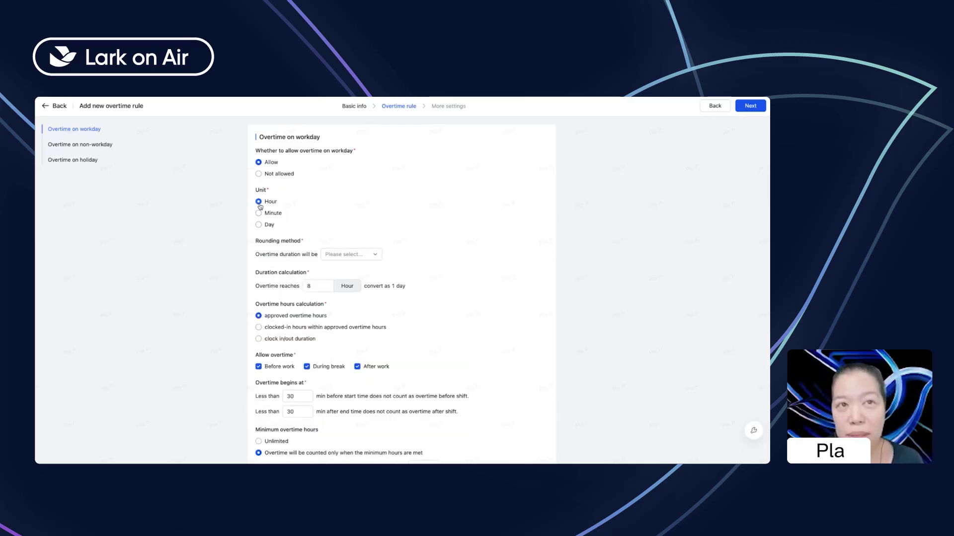
pyautogui.click(258, 213)
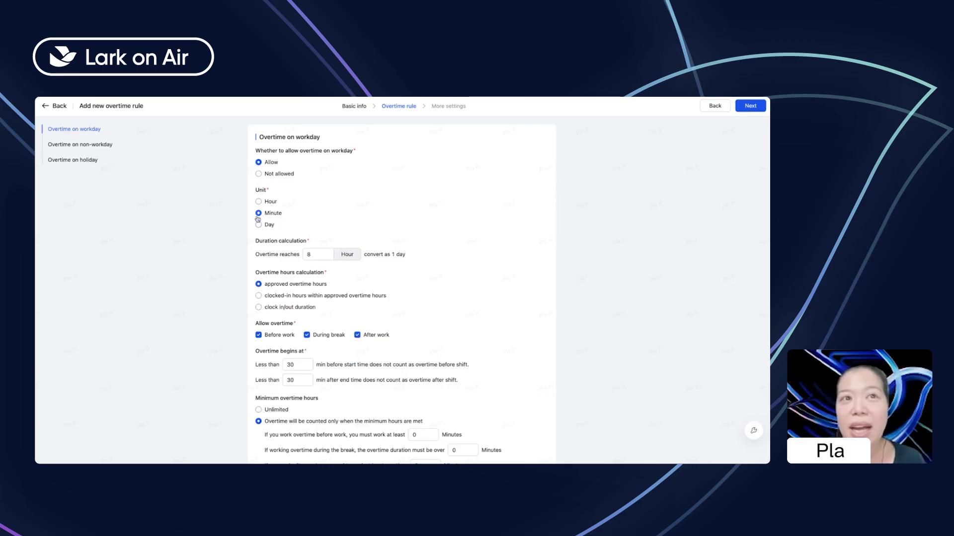
pyautogui.click(259, 203)
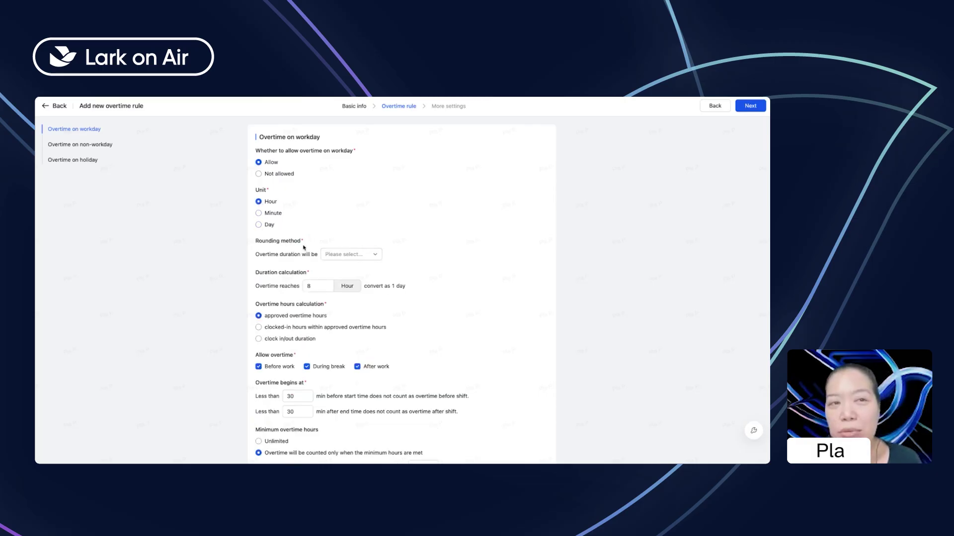
pyautogui.click(361, 258)
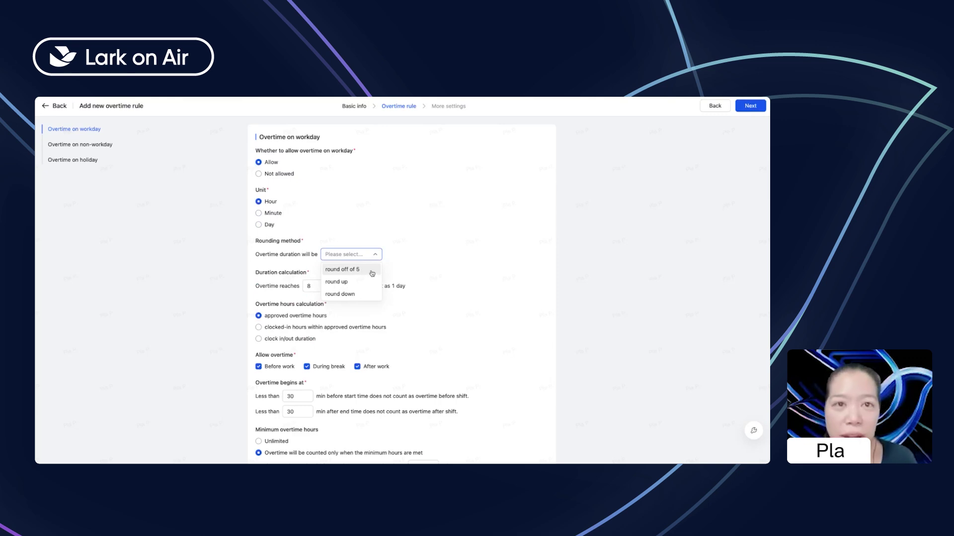
pyautogui.click(443, 262)
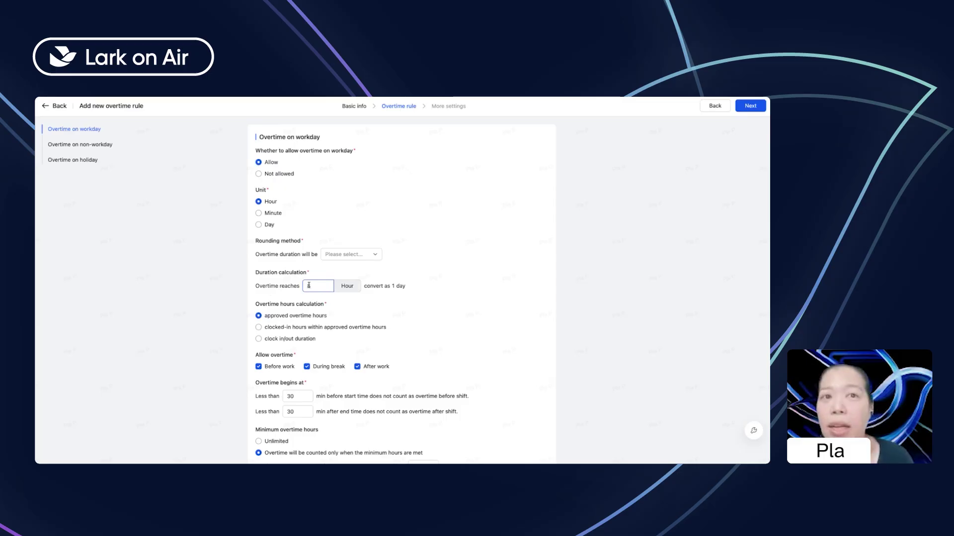
# - Set the workday overtime hours calculation to clock in/out duration
pyautogui.moveTo(312, 285); pyautogui.dragTo(300, 287)
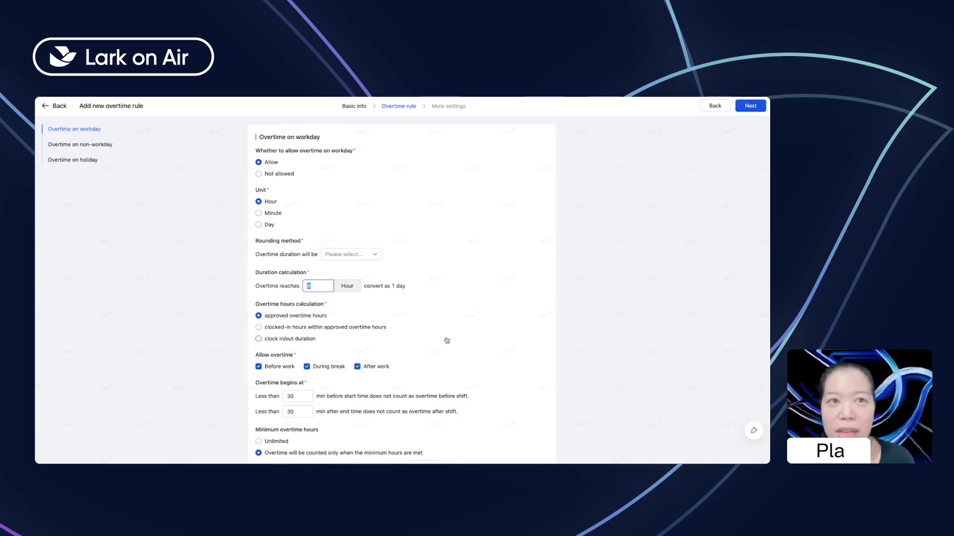
pyautogui.moveTo(256, 305); pyautogui.dragTo(335, 311)
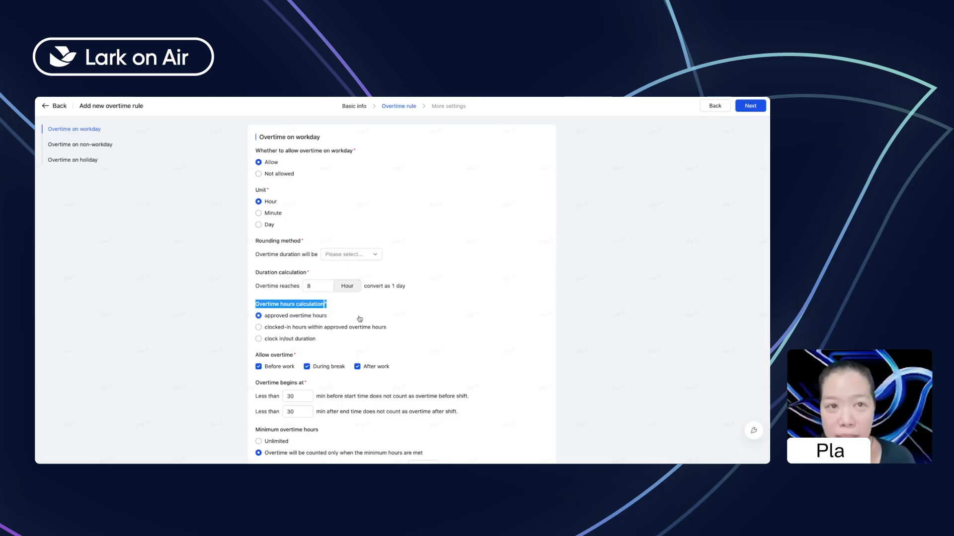
pyautogui.click(358, 317)
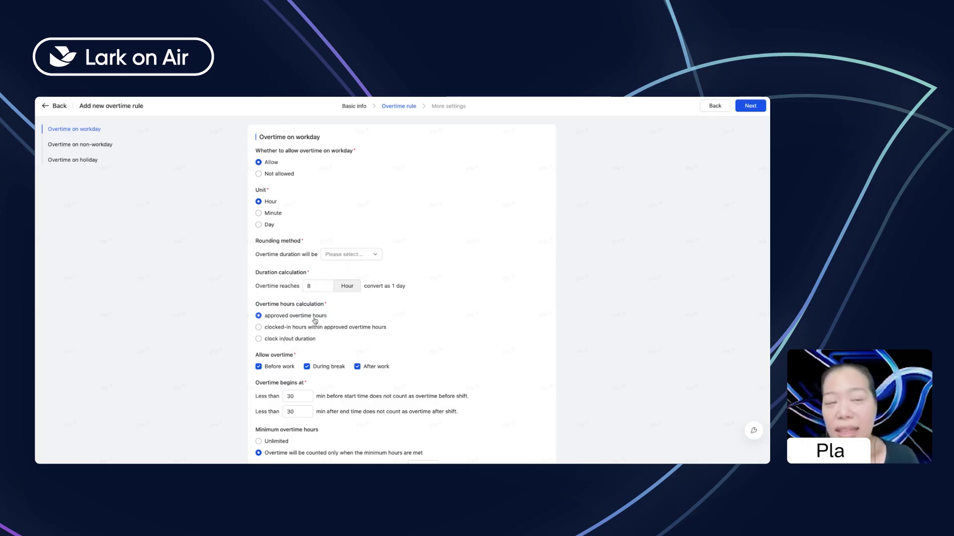
pyautogui.moveTo(334, 321); pyautogui.dragTo(261, 319)
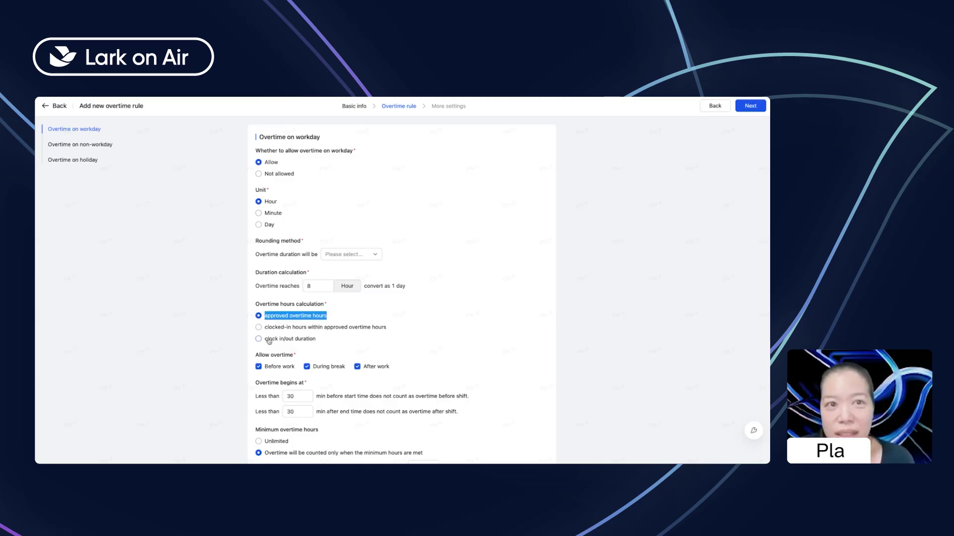
pyautogui.click(258, 327)
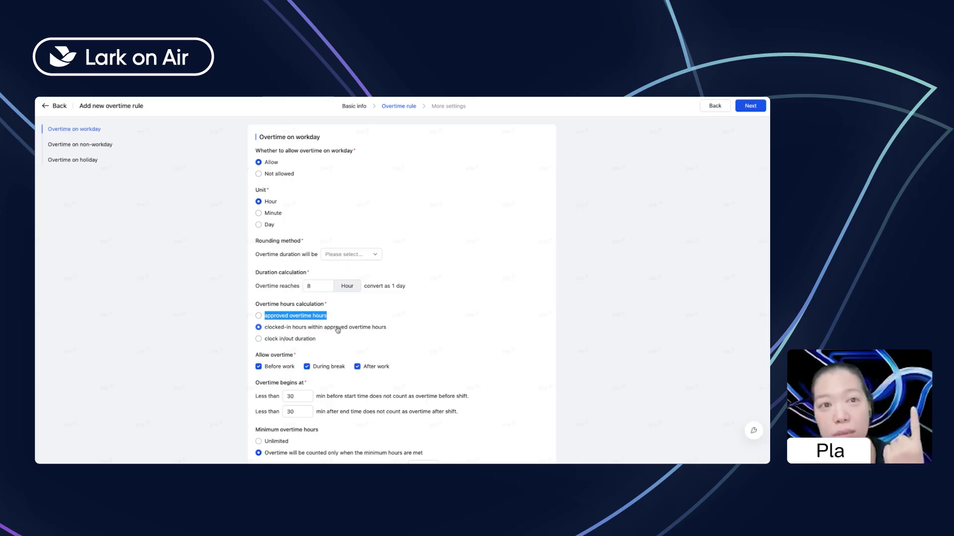
pyautogui.click(257, 339)
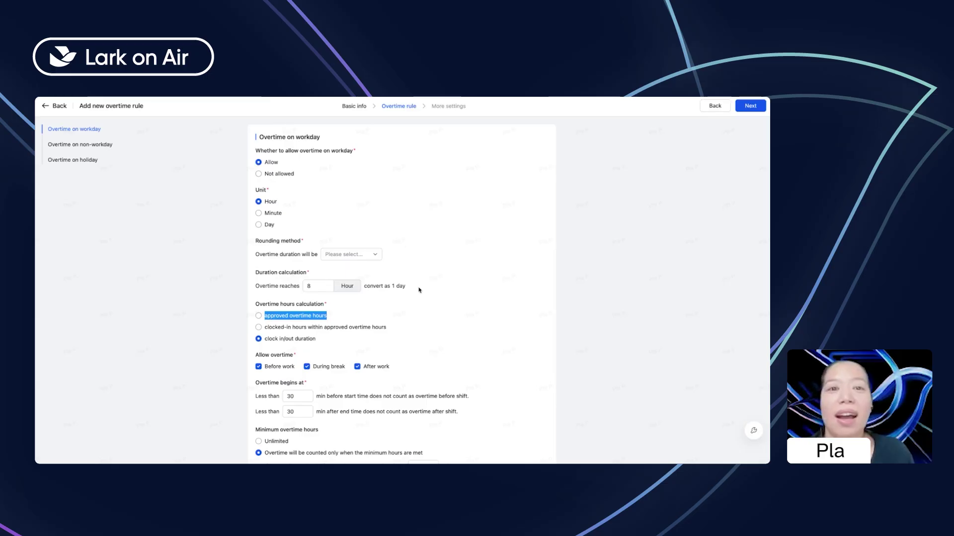
# - Review the workday settings for allowed overtime periods, overtime start thresholds and minimum overtime hours
pyautogui.scroll(-1, 417, 290)
pyautogui.scroll(-2, 453, 297)
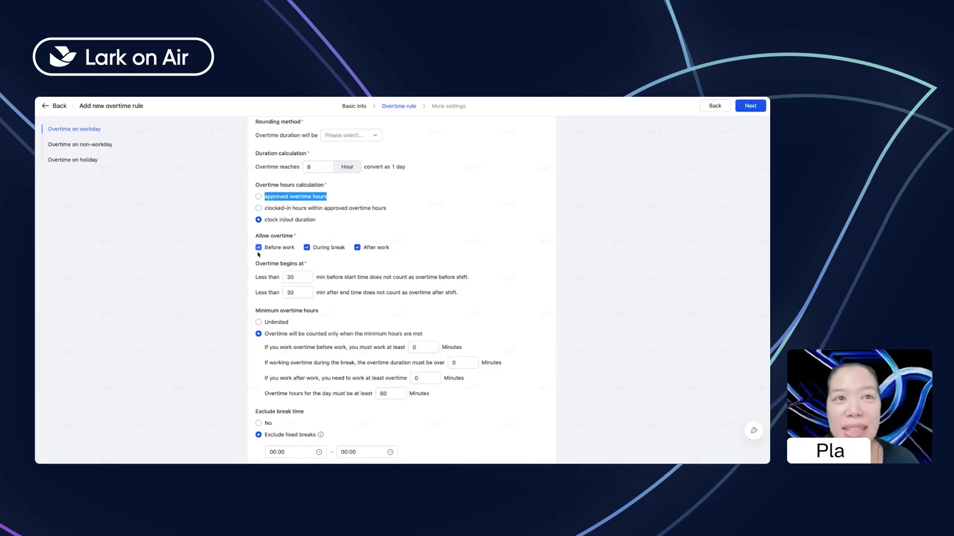
pyautogui.moveTo(263, 248); pyautogui.dragTo(417, 248)
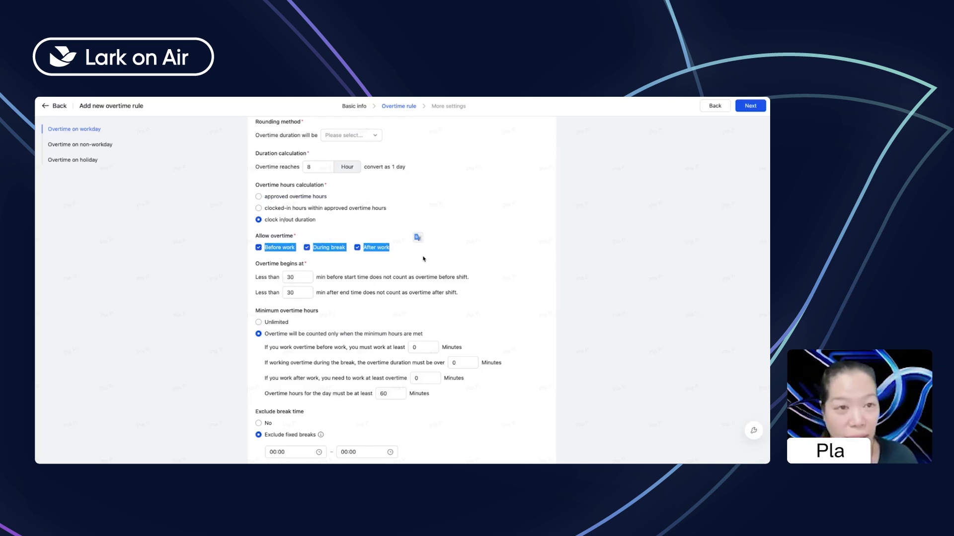
pyautogui.click(425, 260)
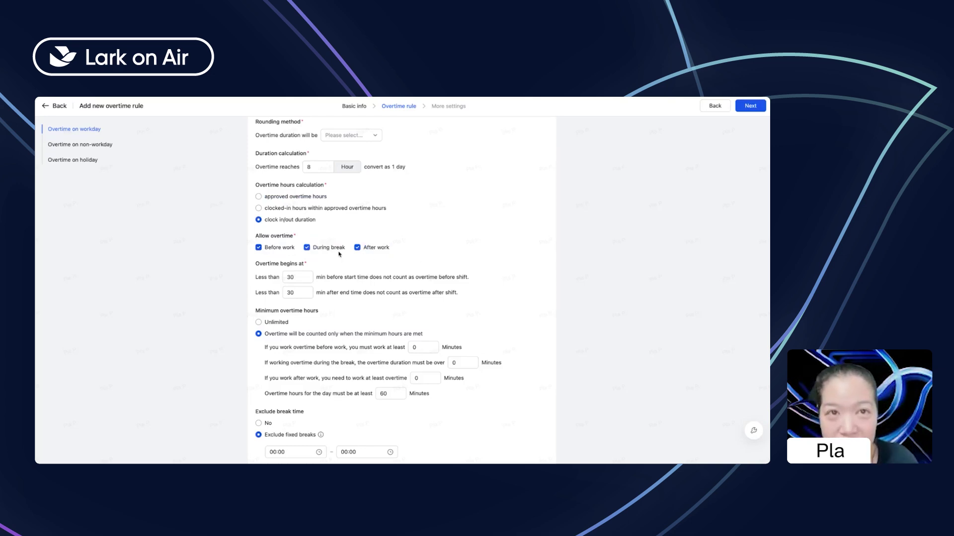
pyautogui.doubleClick(293, 277)
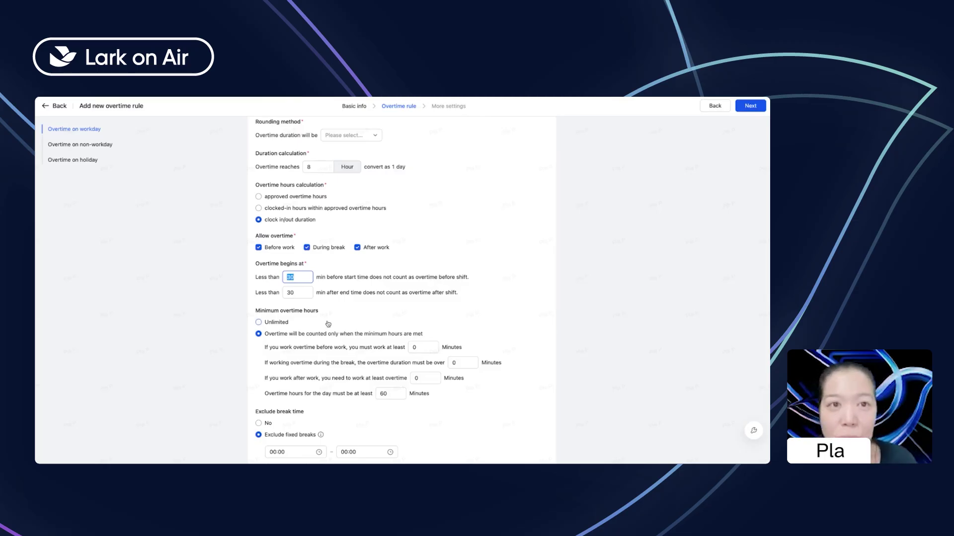
pyautogui.scroll(-2, 326, 305)
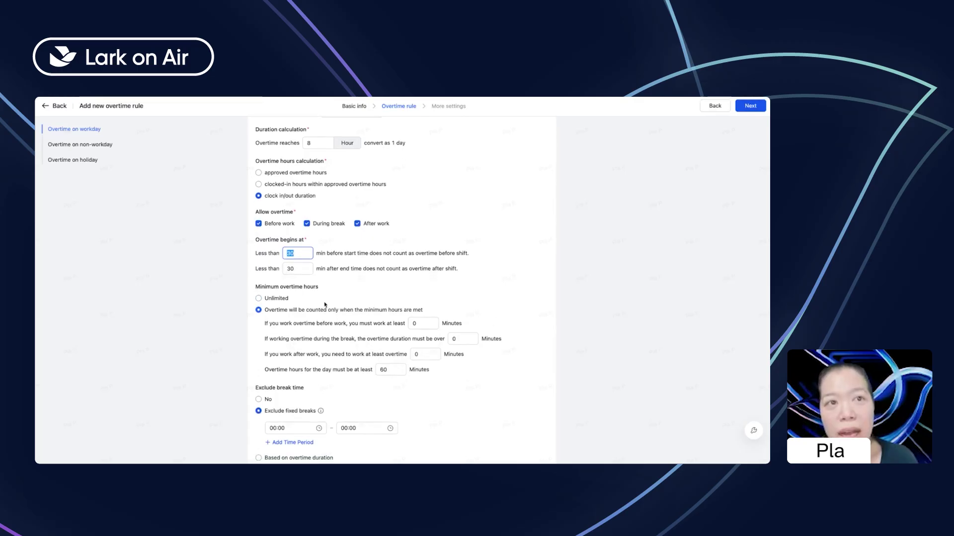
pyautogui.moveTo(255, 287); pyautogui.dragTo(326, 292)
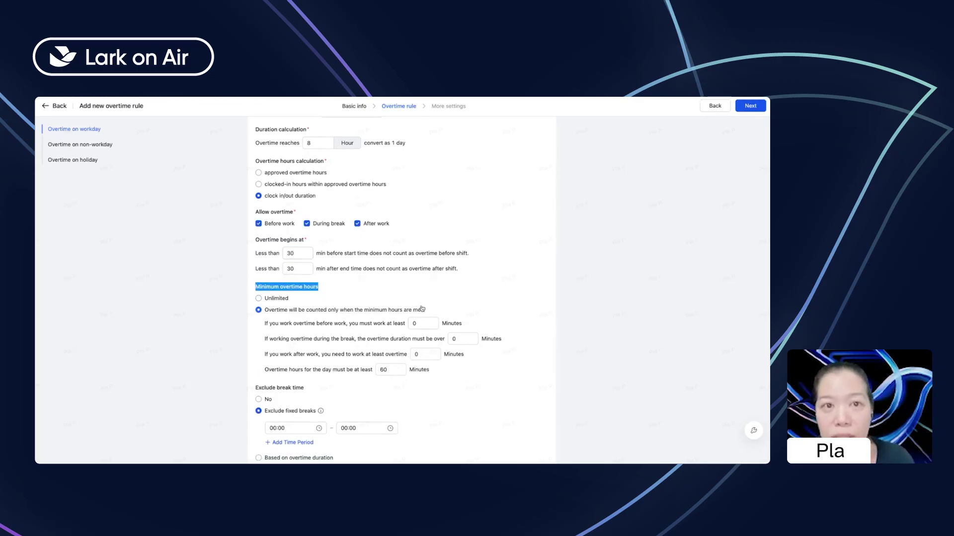
pyautogui.scroll(-1, 368, 323)
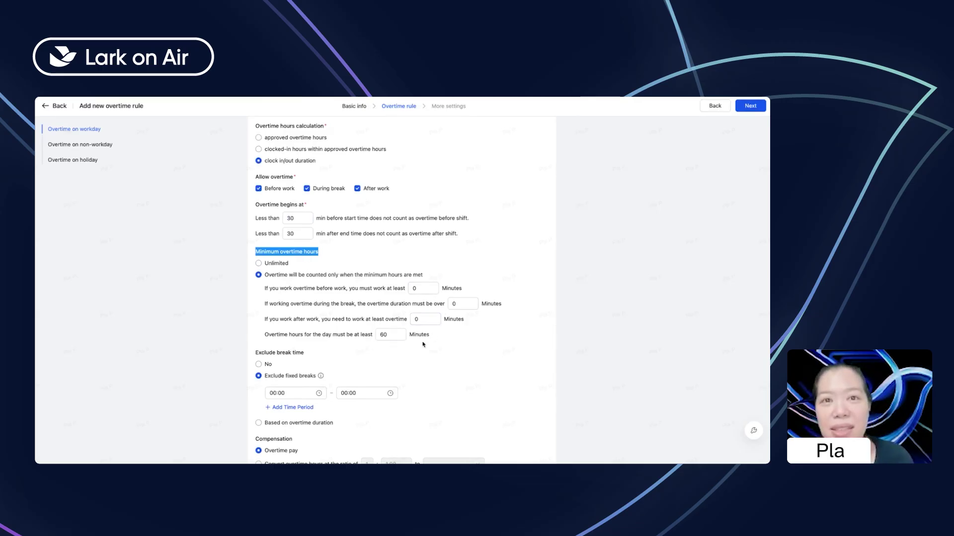
pyautogui.moveTo(430, 336); pyautogui.dragTo(271, 330)
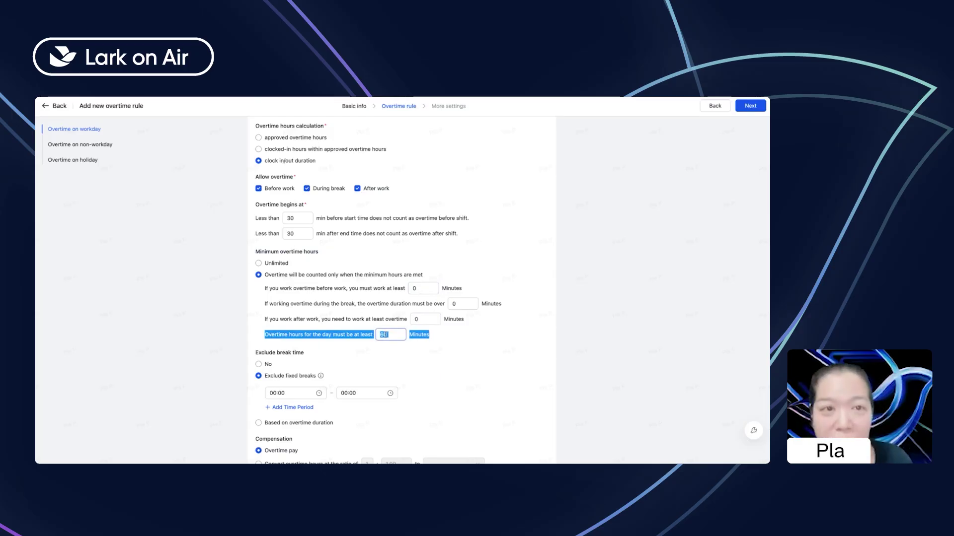
pyautogui.click(482, 334)
# - Set the workday overtime rule's Exclude break time option to No
pyautogui.scroll(-3, 477, 333)
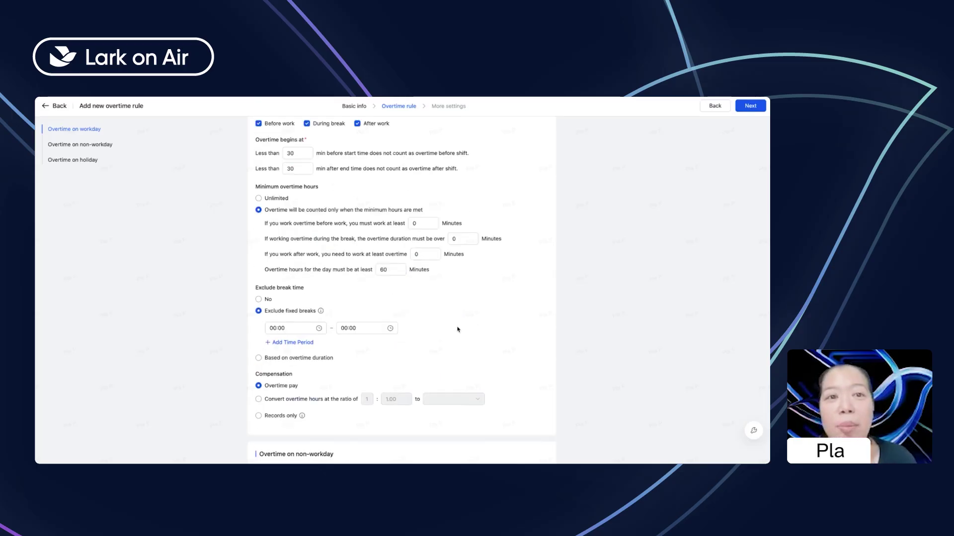
pyautogui.moveTo(259, 286); pyautogui.dragTo(303, 286)
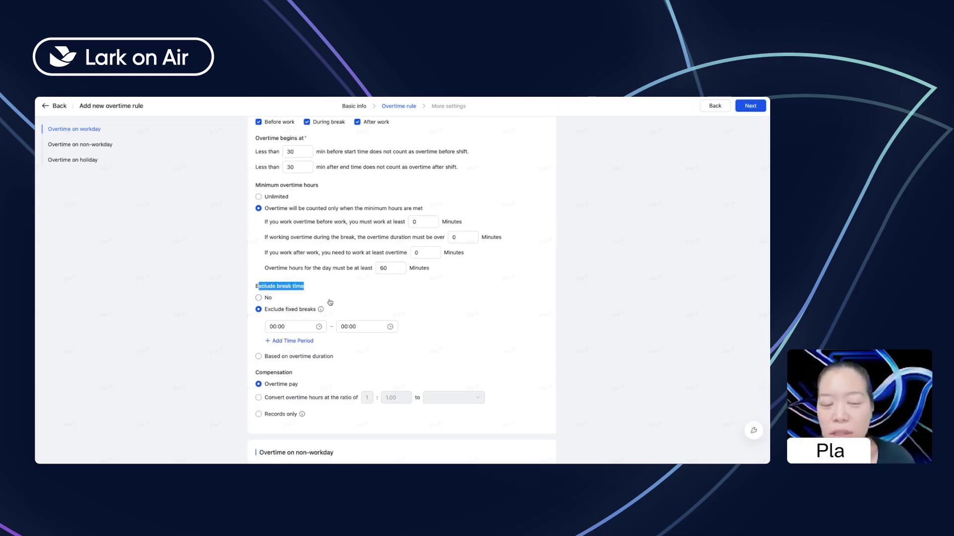
pyautogui.click(258, 298)
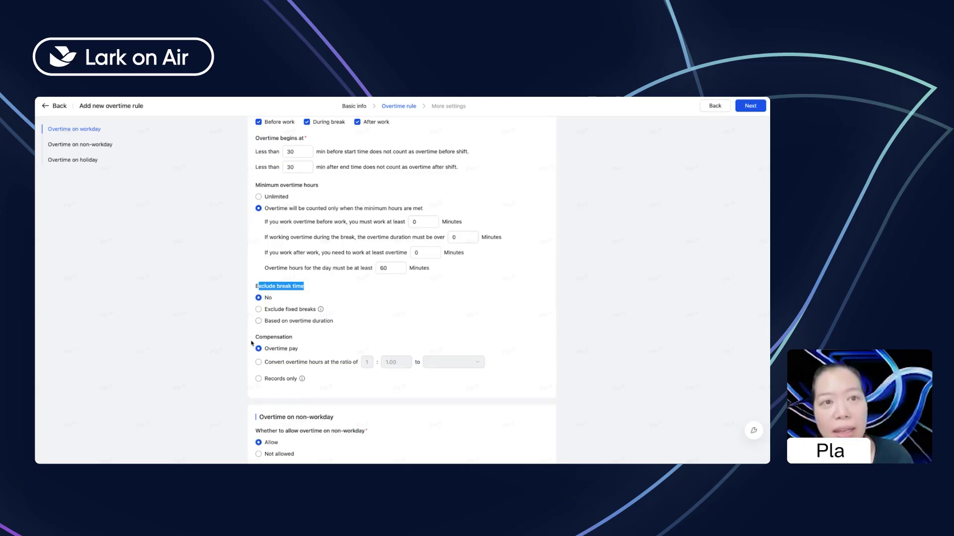
# - Set workday overtime compensation to convert overtime hours at a ratio, and open the list of leave types for the conversion
pyautogui.moveTo(253, 338); pyautogui.dragTo(300, 339)
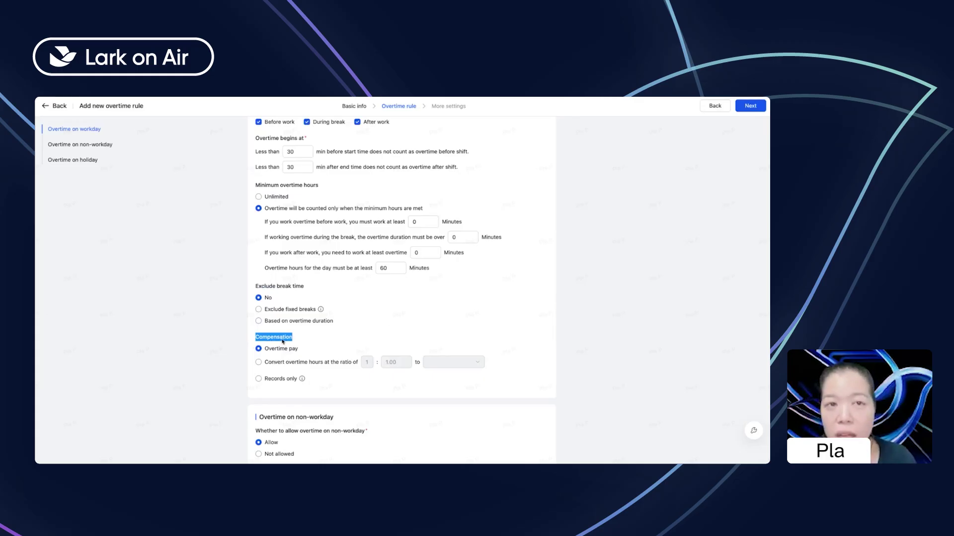
pyautogui.scroll(-1, 330, 340)
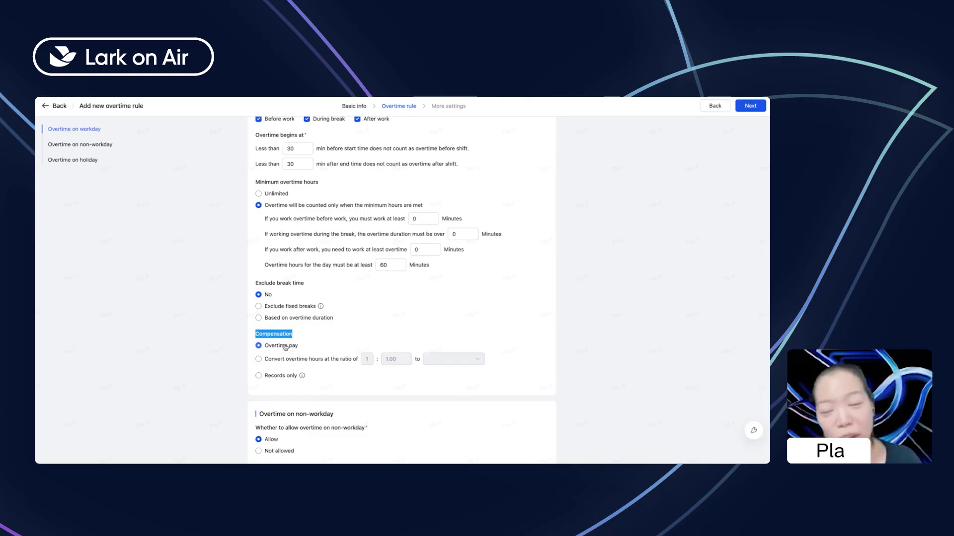
pyautogui.click(258, 361)
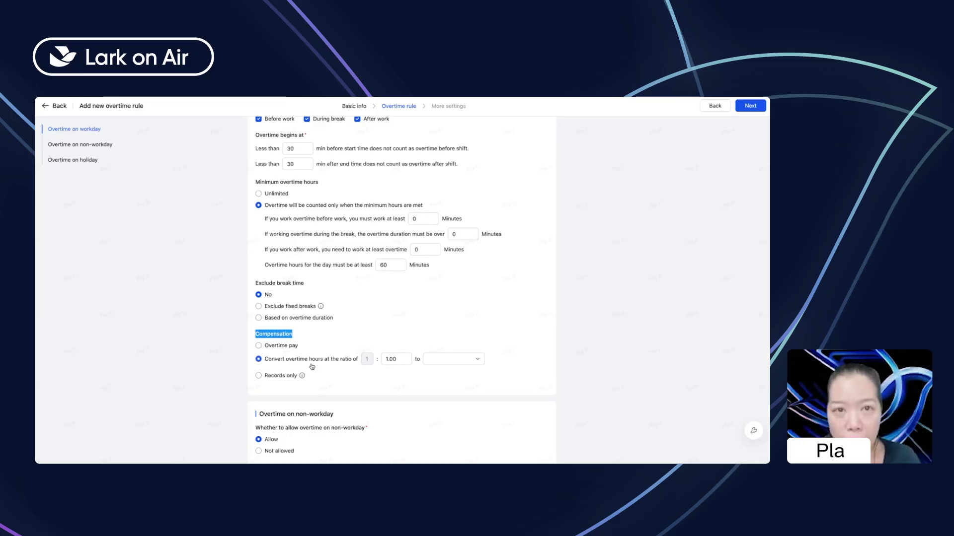
pyautogui.click(482, 365)
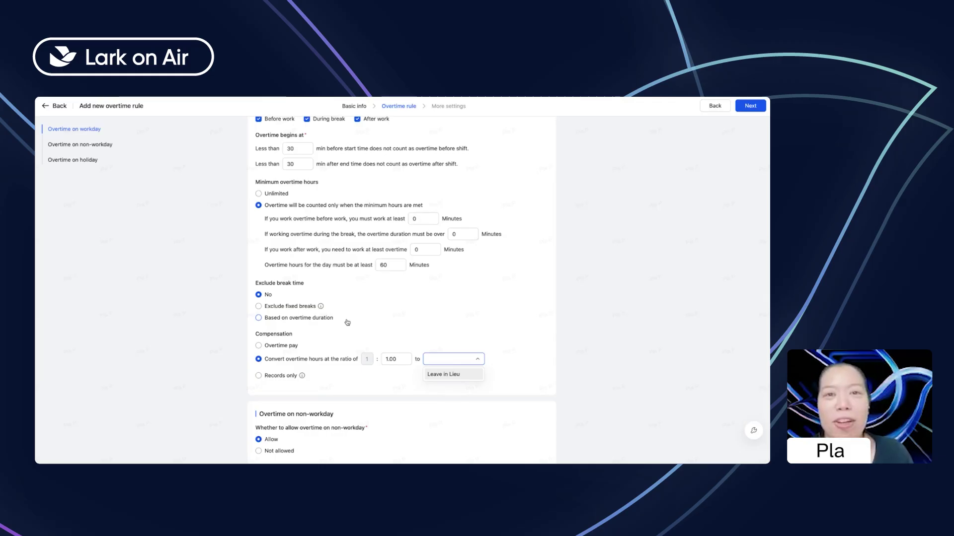
# - Set non-workday overtime compensation to let employees choose between overtime pay and conversion at a ratio when submitting requests
pyautogui.scroll(-1, 206, 353)
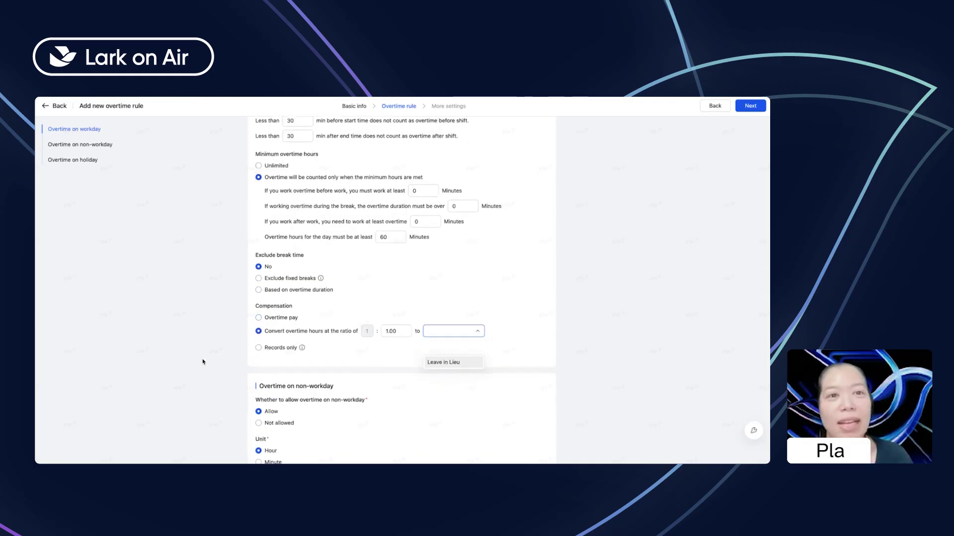
pyautogui.scroll(-2, 248, 344)
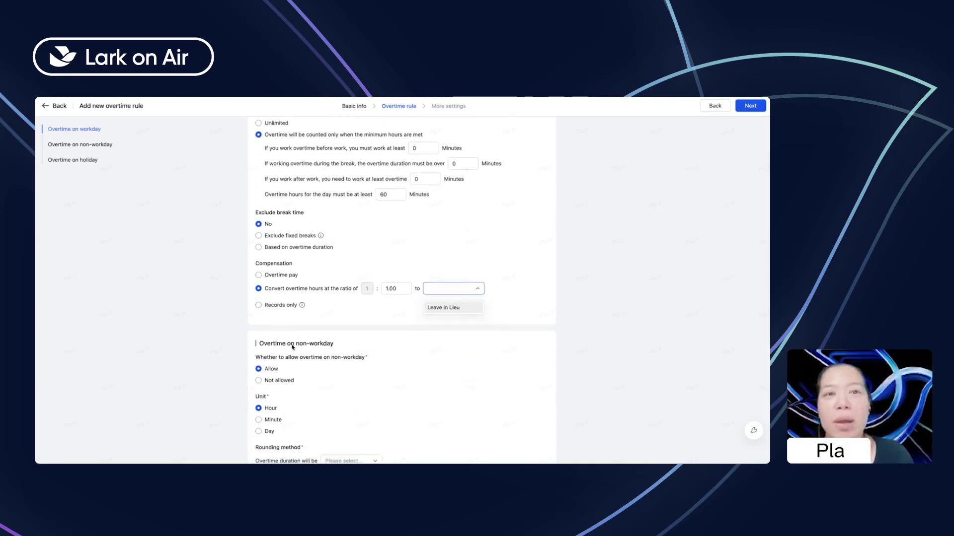
pyautogui.scroll(-2, 313, 305)
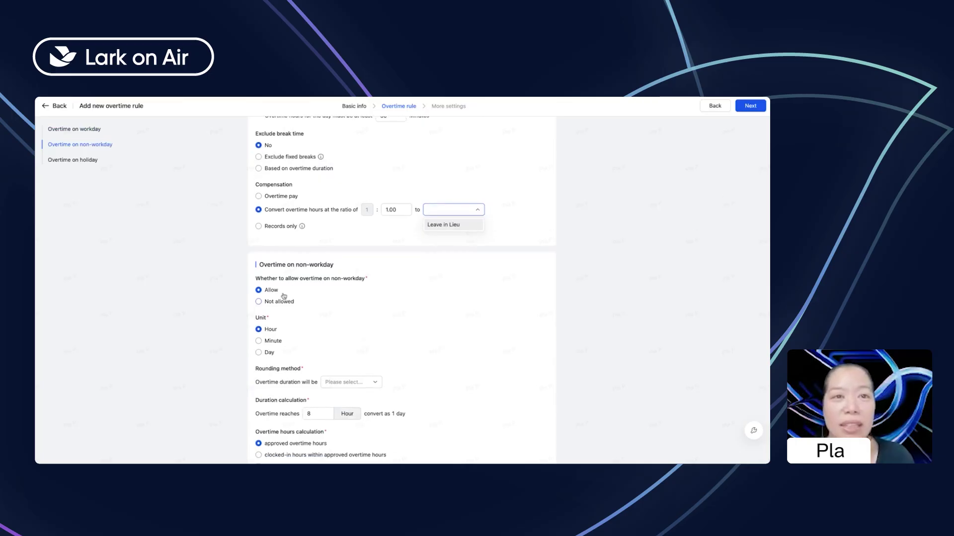
pyautogui.scroll(-1, 313, 288)
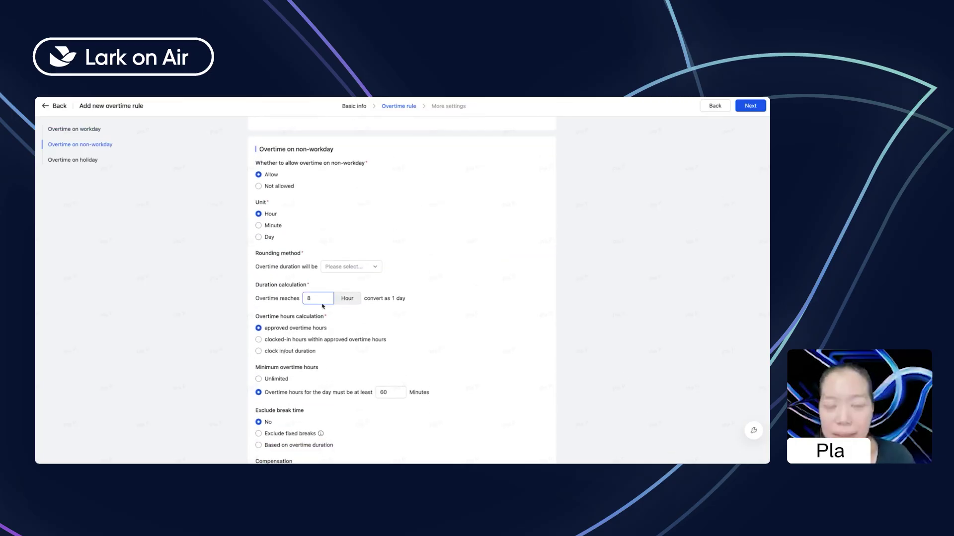
pyautogui.scroll(-2, 322, 307)
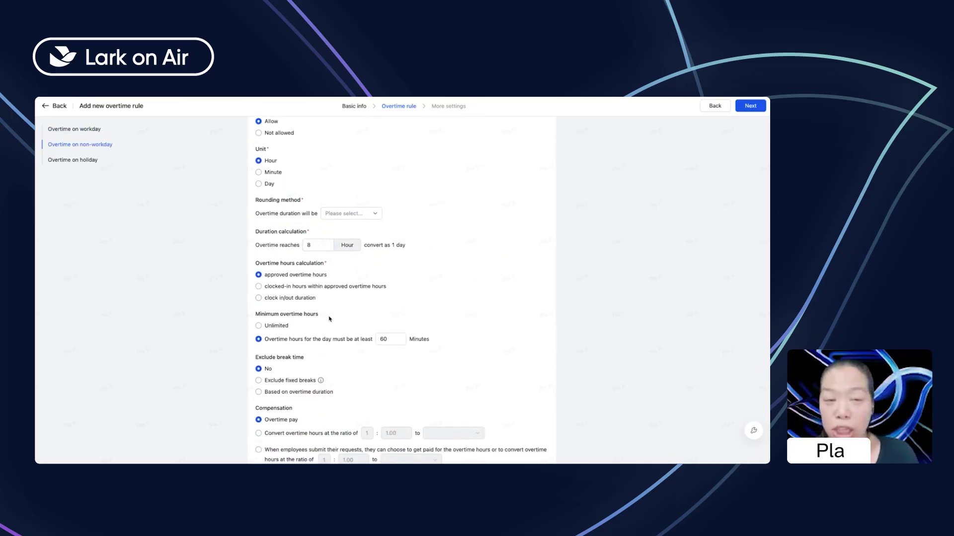
pyautogui.scroll(-1, 330, 318)
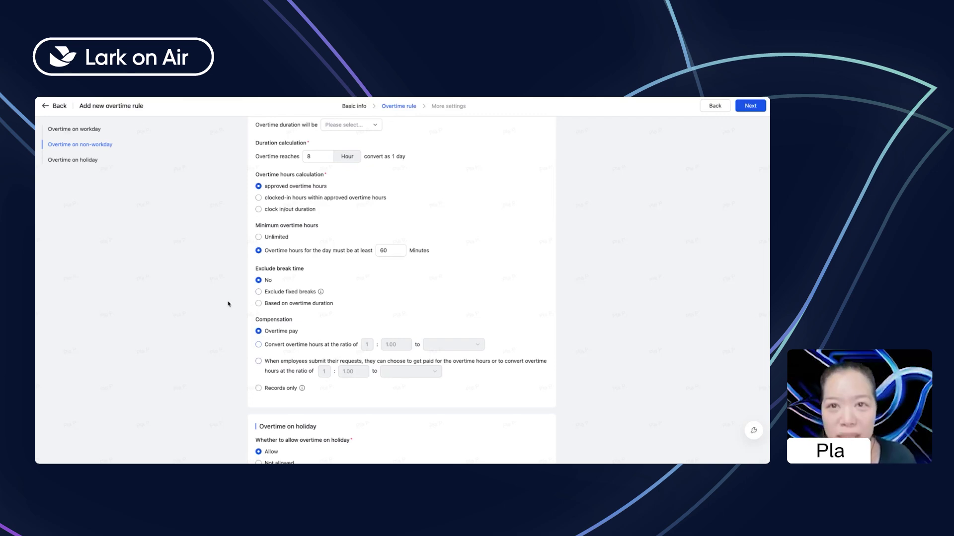
pyautogui.moveTo(288, 362); pyautogui.dragTo(291, 374)
pyautogui.scroll(-1, 368, 408)
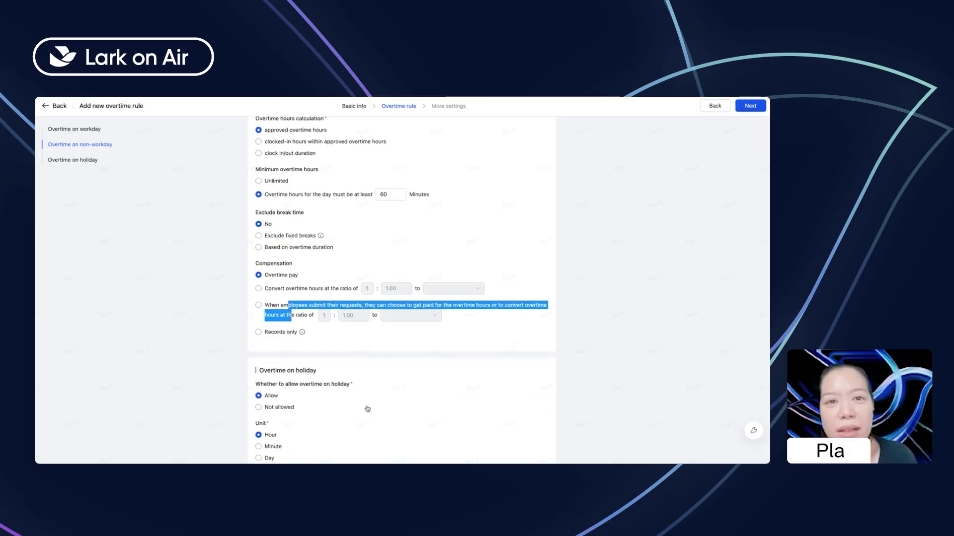
pyautogui.click(342, 345)
pyautogui.click(258, 306)
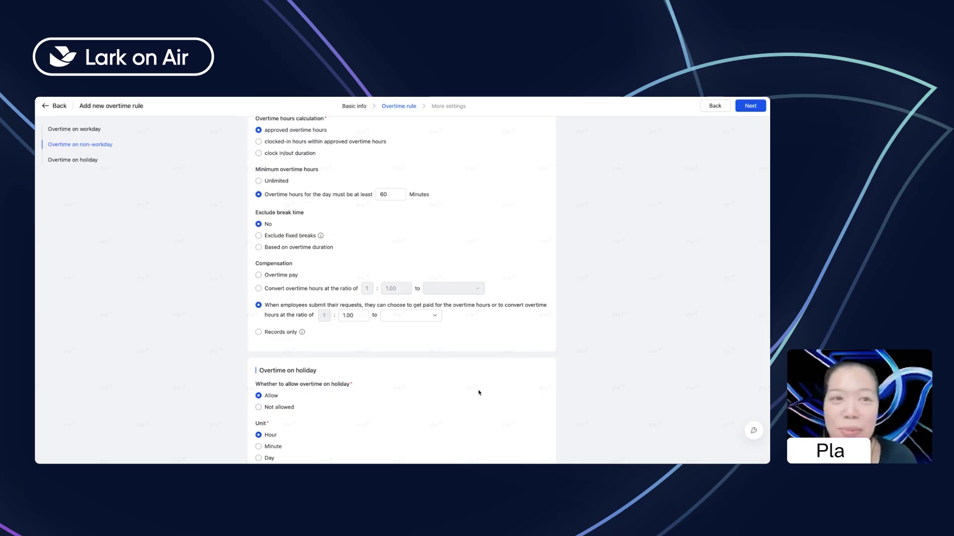
# - View the holiday overtime settings and leave the new overtime rule, discarding its unsaved changes
pyautogui.click(87, 162)
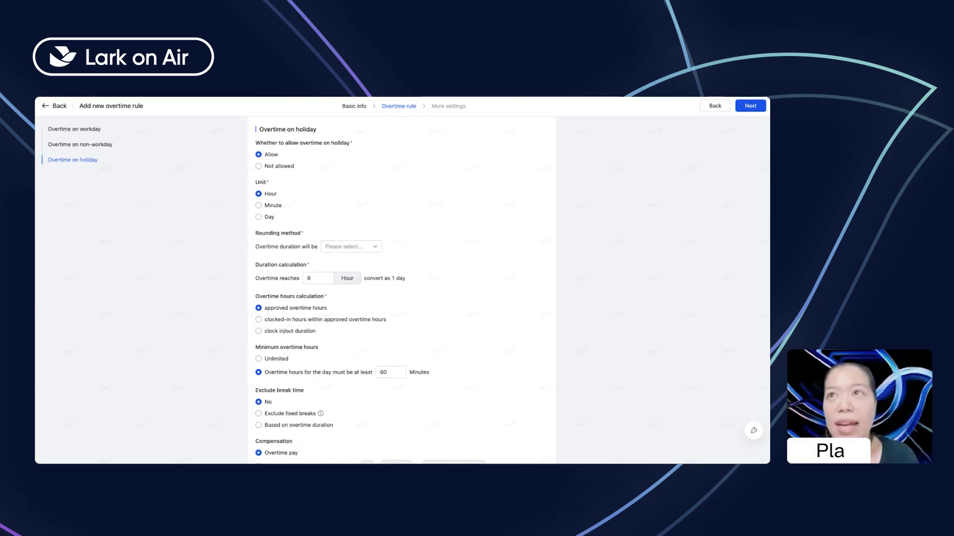
pyautogui.click(715, 105)
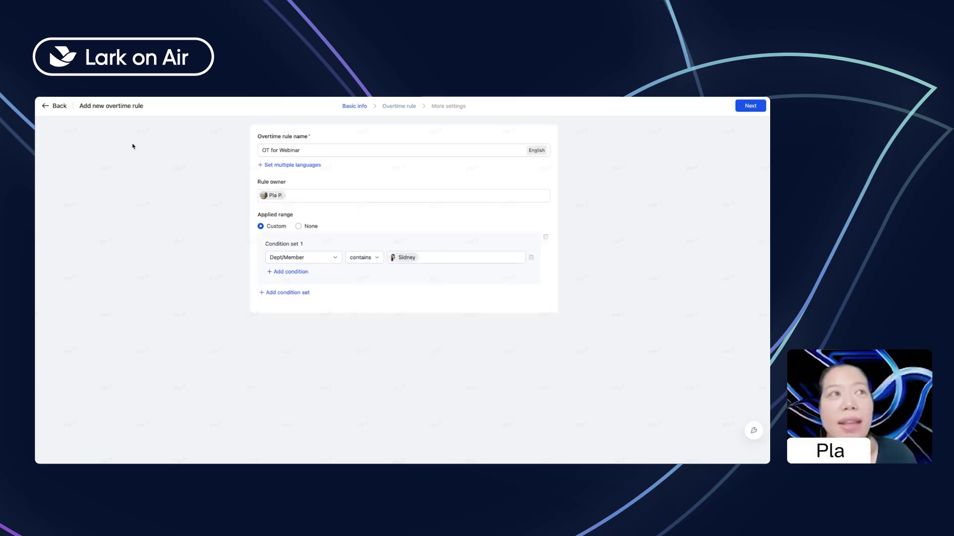
pyautogui.click(60, 106)
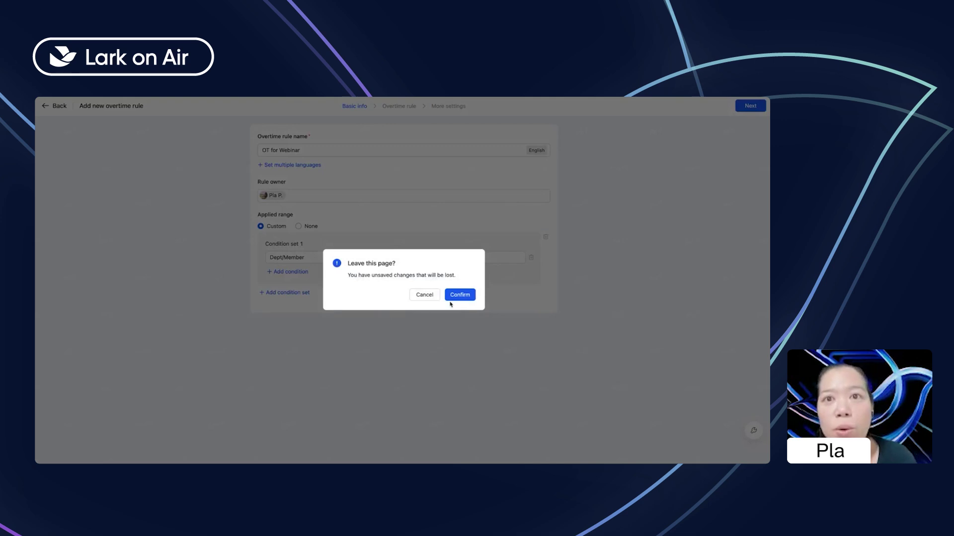
pyautogui.click(458, 297)
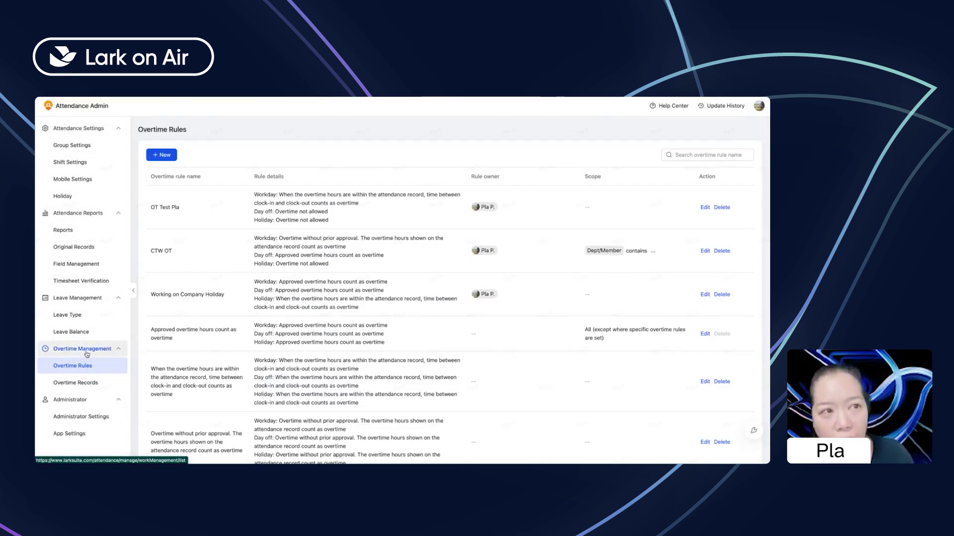
# - Look at the overtime records summarized by personnel
pyautogui.click(117, 387)
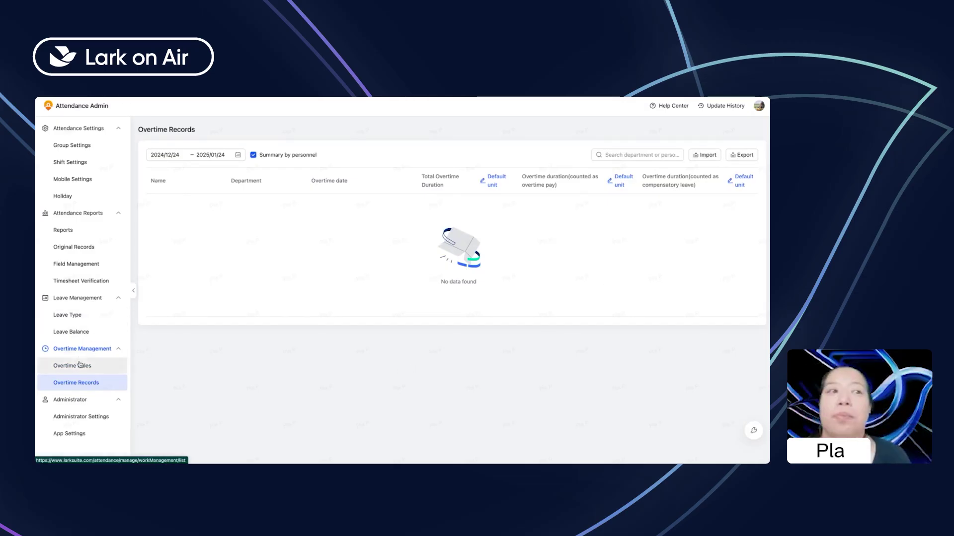
pyautogui.click(72, 299)
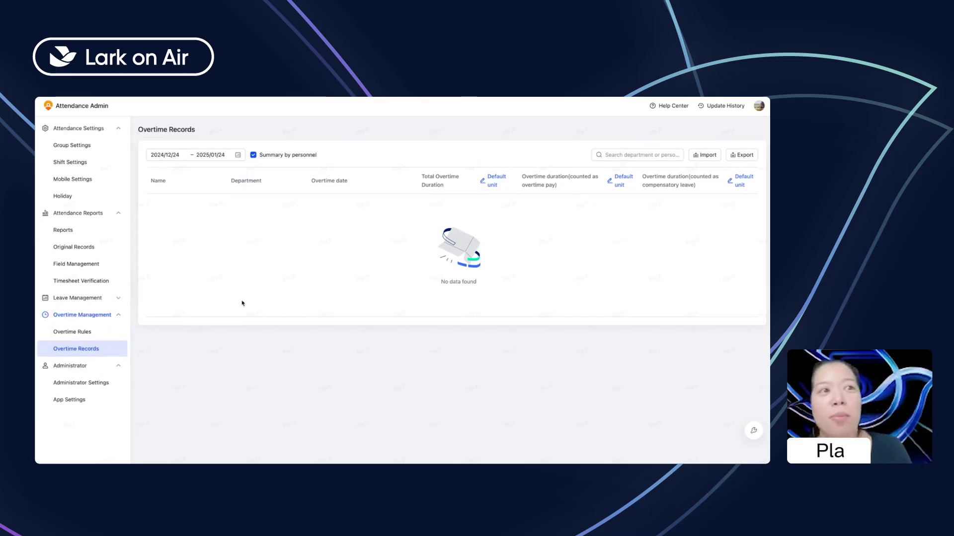
pyautogui.click(86, 299)
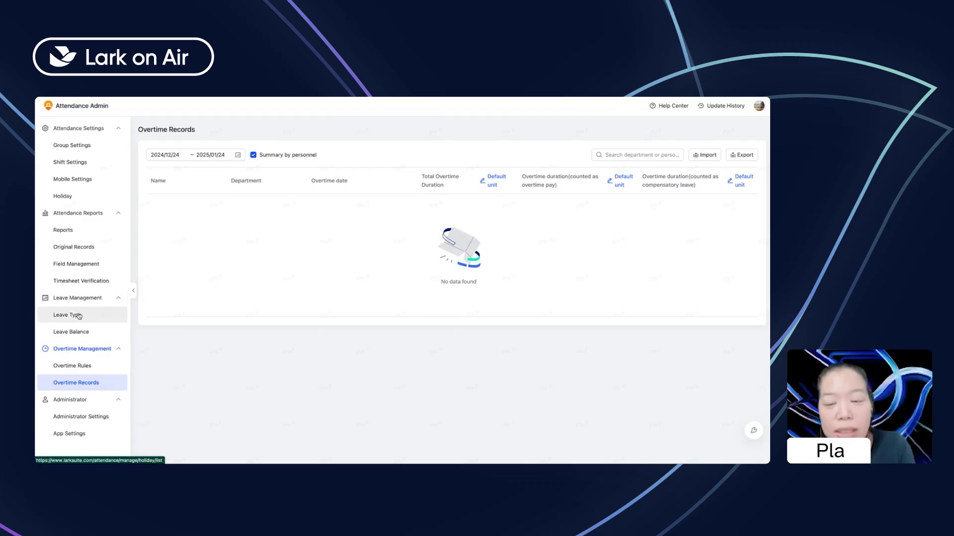
# - Open the list of leave types and start a new leave type from the General template
pyautogui.click(78, 316)
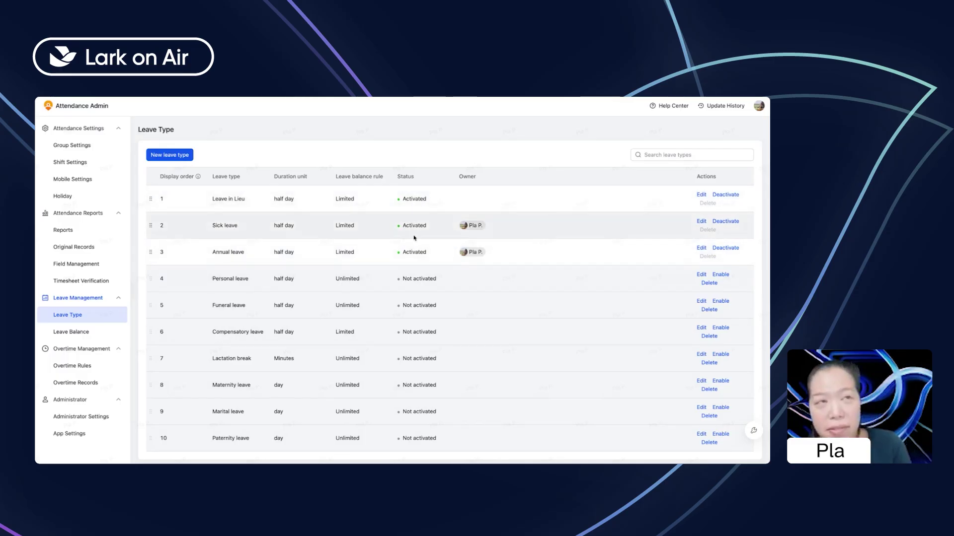
pyautogui.click(170, 156)
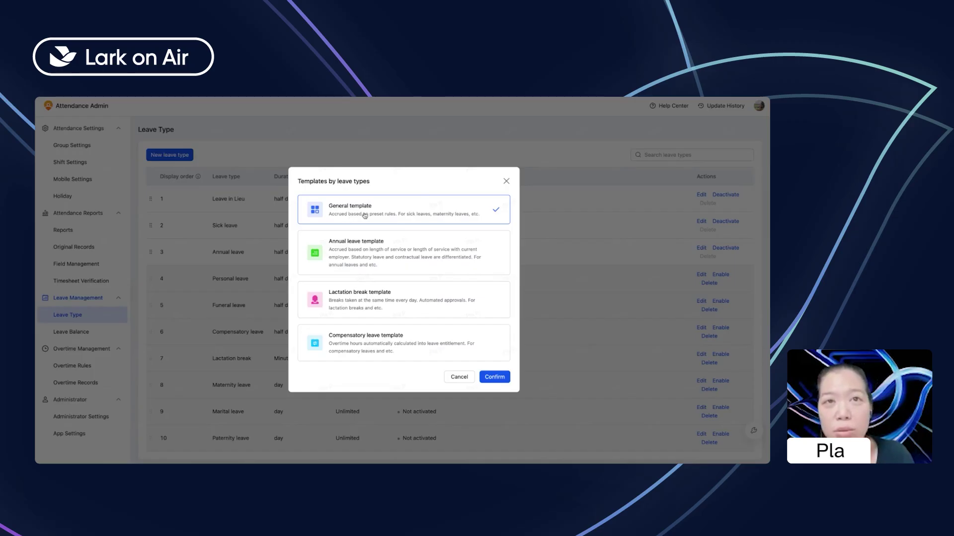
pyautogui.click(501, 378)
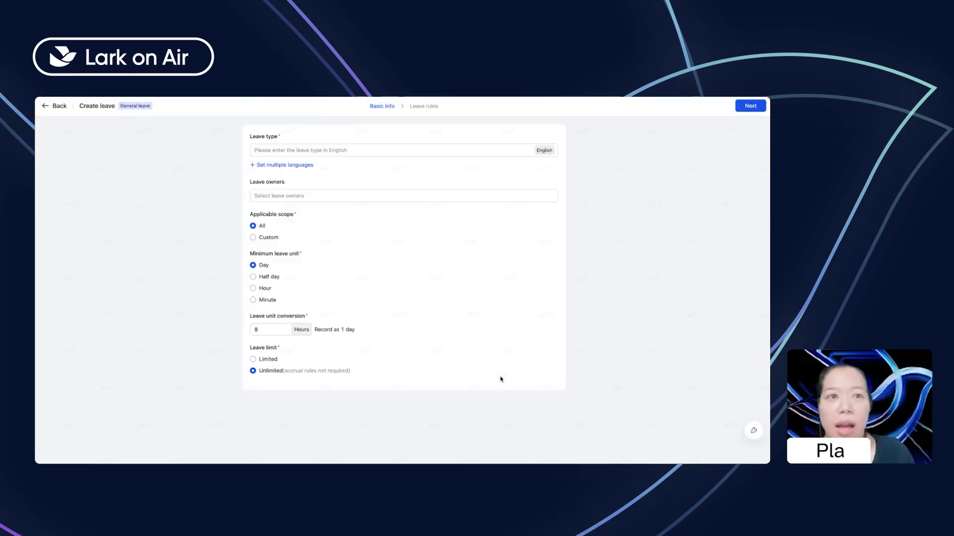
# - Name the new leave type "Personal Leave" in English
pyautogui.click(278, 166)
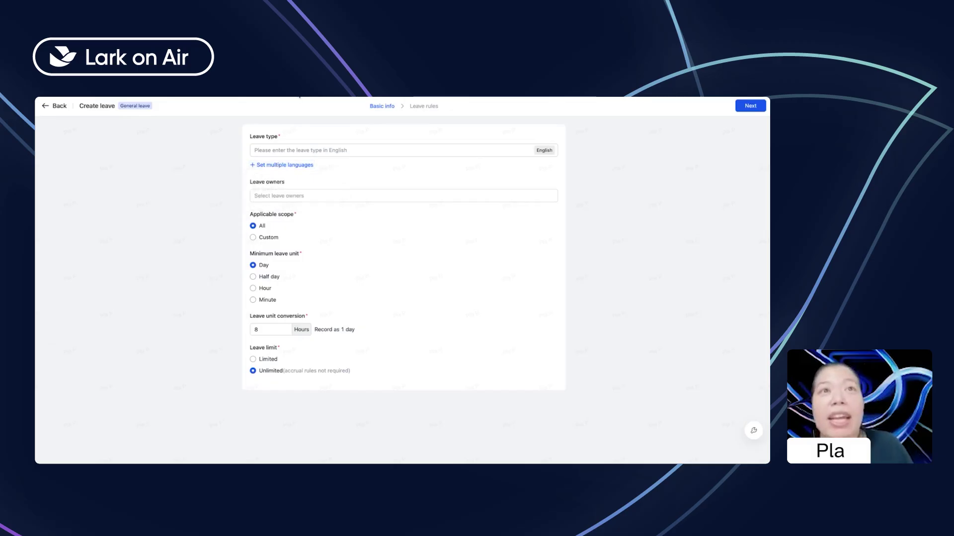
pyautogui.click(293, 152)
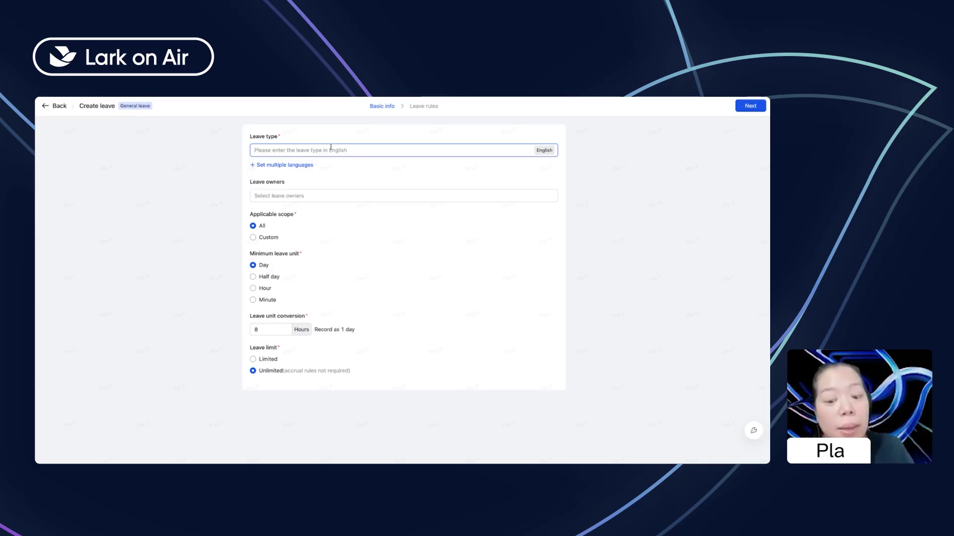
pyautogui.write('Personal')
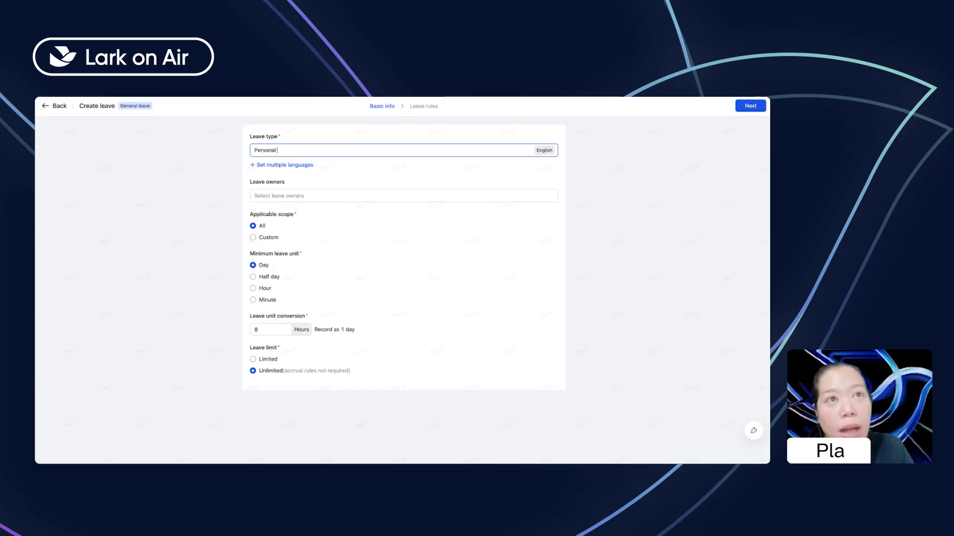
pyautogui.write(' Leave')
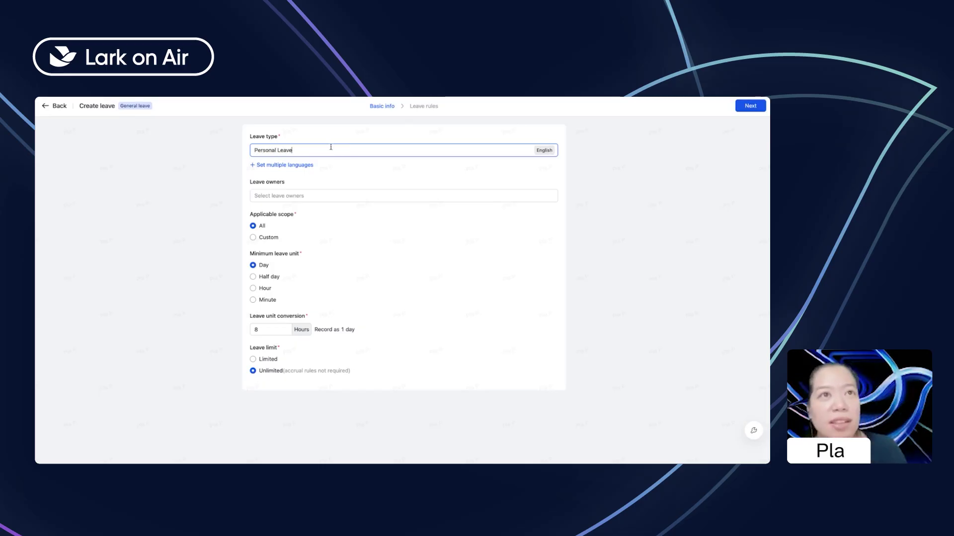
pyautogui.click(331, 231)
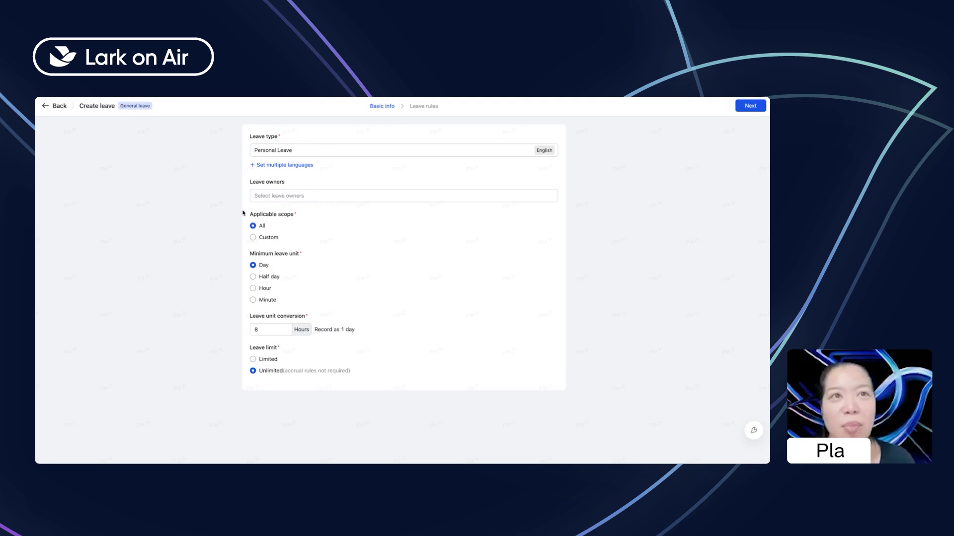
pyautogui.click(303, 150)
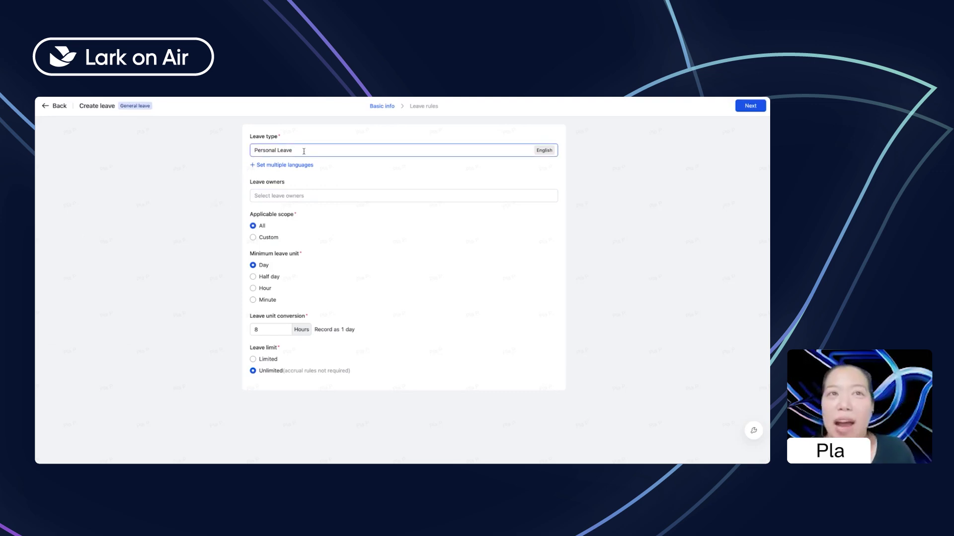
# - Assign two administrators from the member list as owners of the Personal Leave type
pyautogui.click(256, 197)
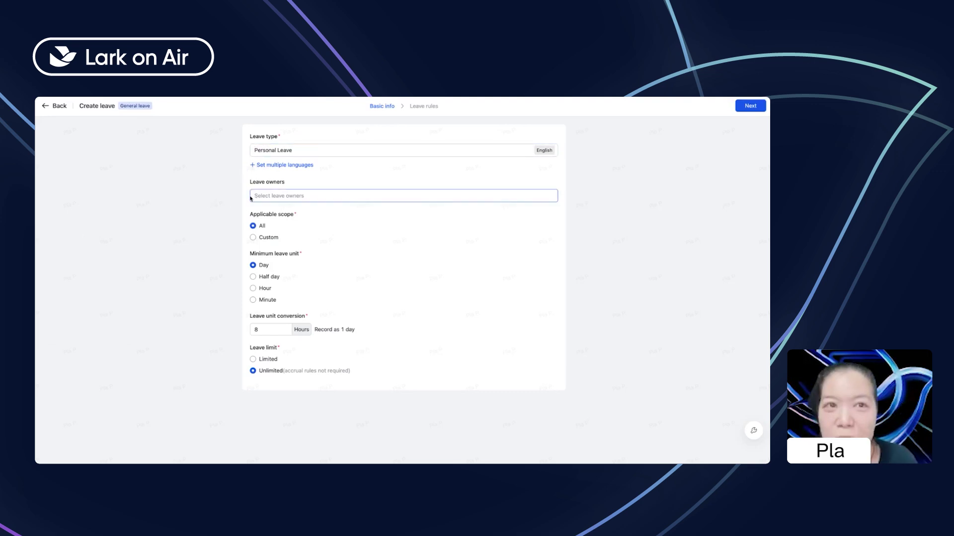
pyautogui.click(254, 198)
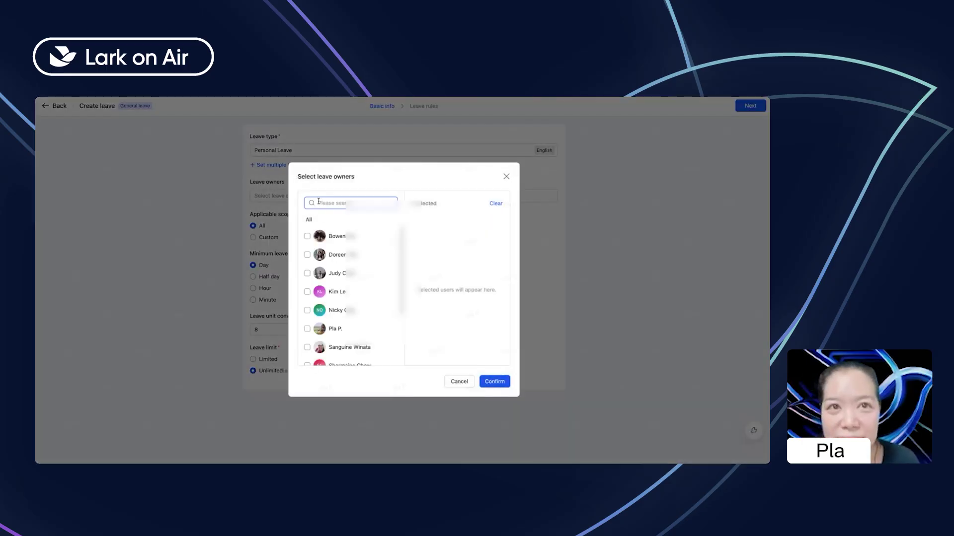
pyautogui.click(307, 329)
pyautogui.click(307, 236)
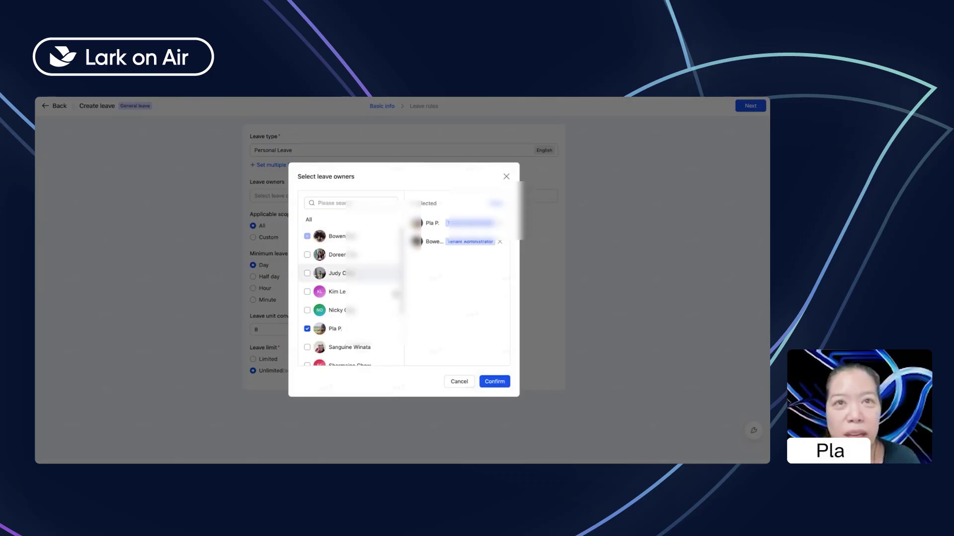
pyautogui.click(497, 383)
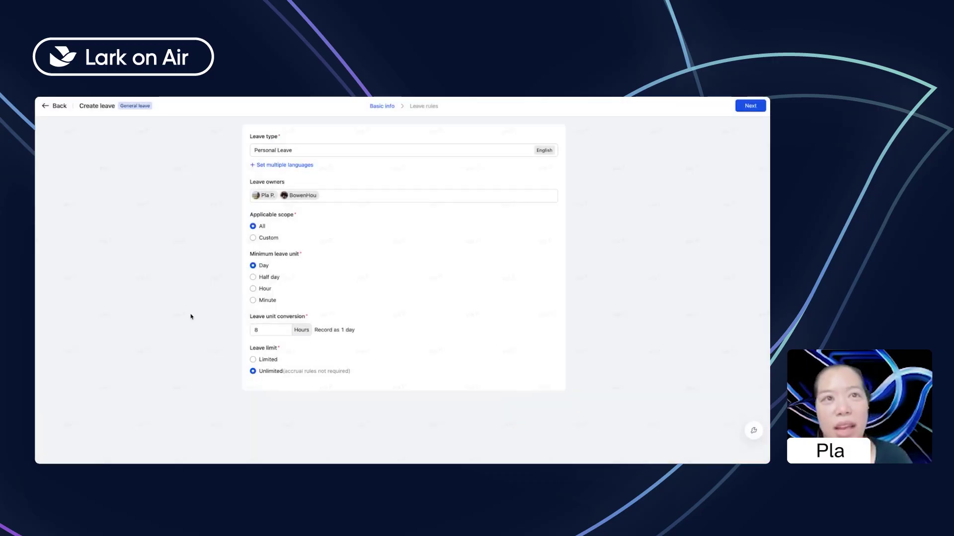
# - Set the leave type's applicable scope to Custom and view the attributes offered for its first condition
pyautogui.click(253, 238)
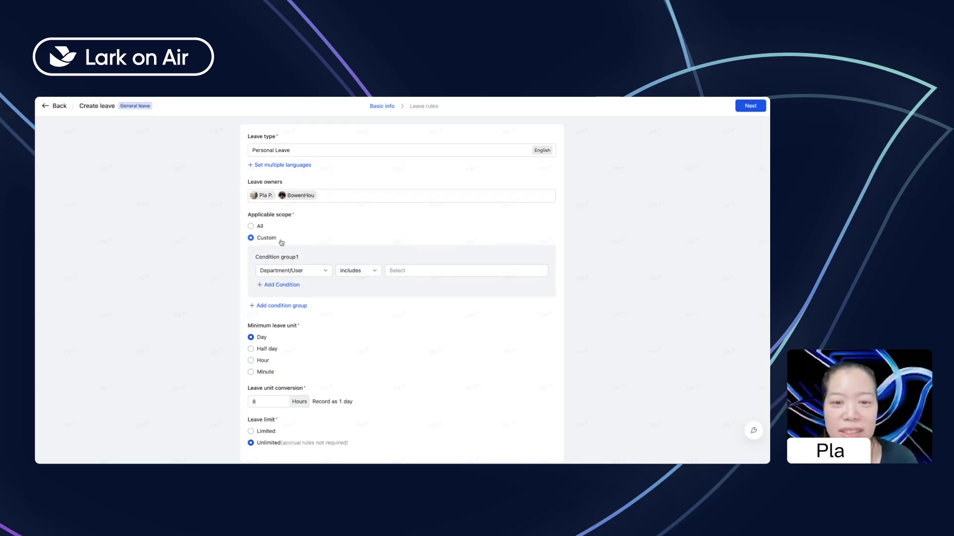
pyautogui.click(290, 272)
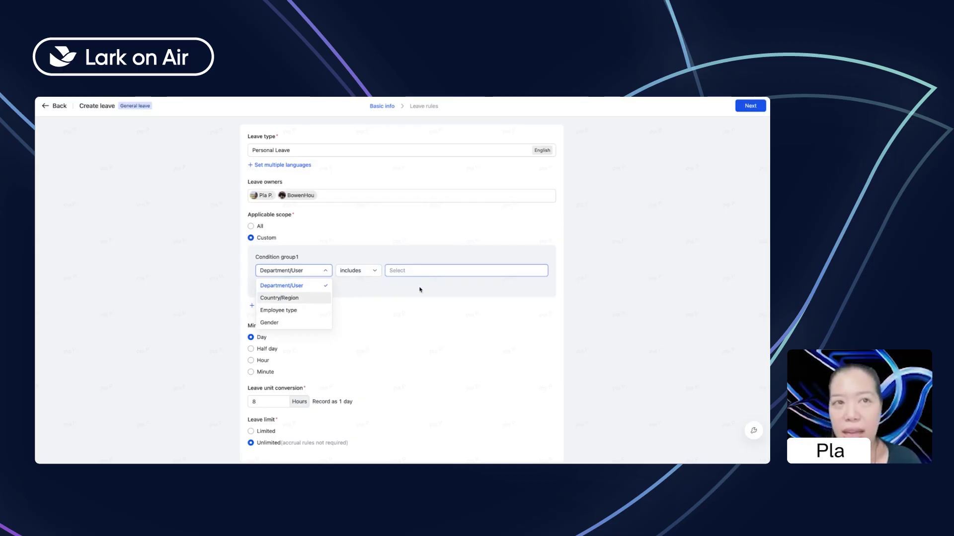
pyautogui.click(236, 260)
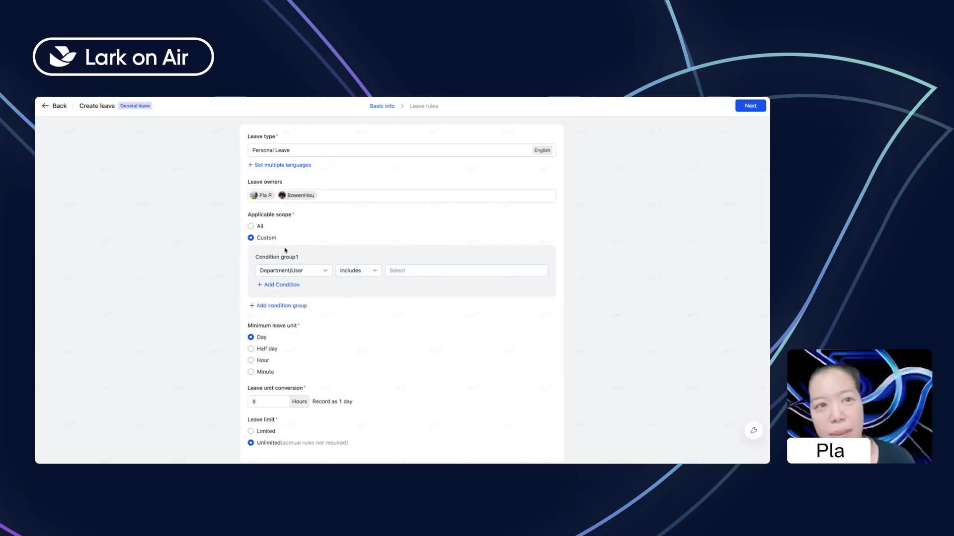
# - Set the minimum leave unit to Half day and the leave limit to Limited
pyautogui.scroll(-1, 384, 369)
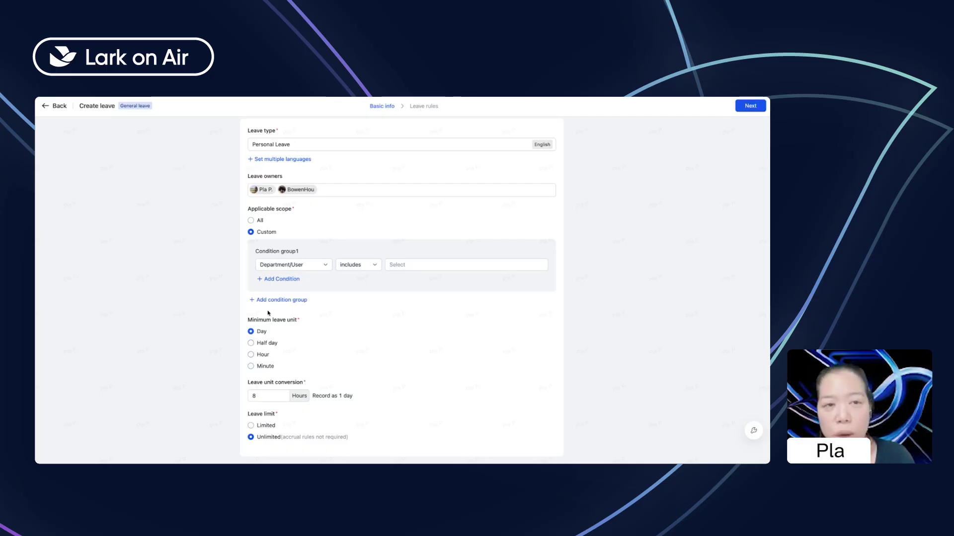
pyautogui.click(252, 343)
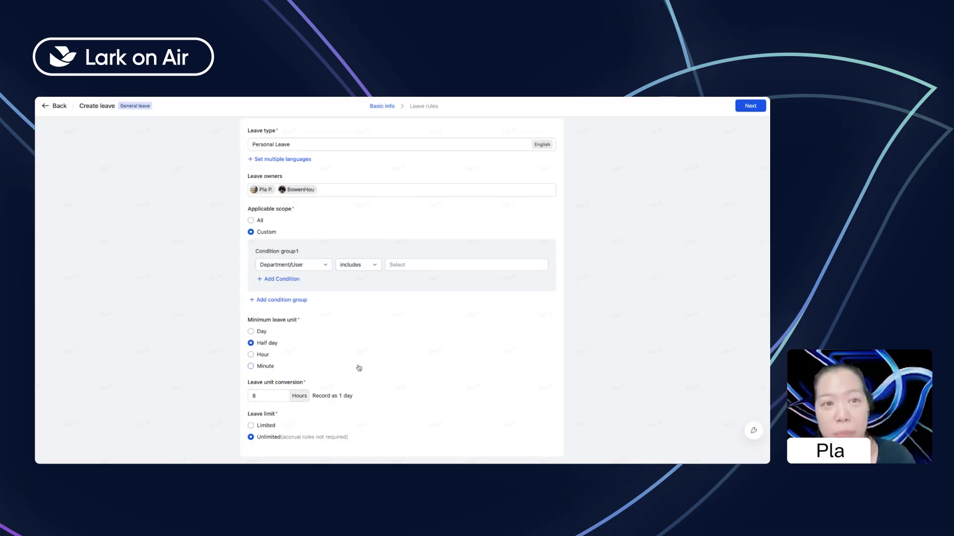
pyautogui.doubleClick(272, 396)
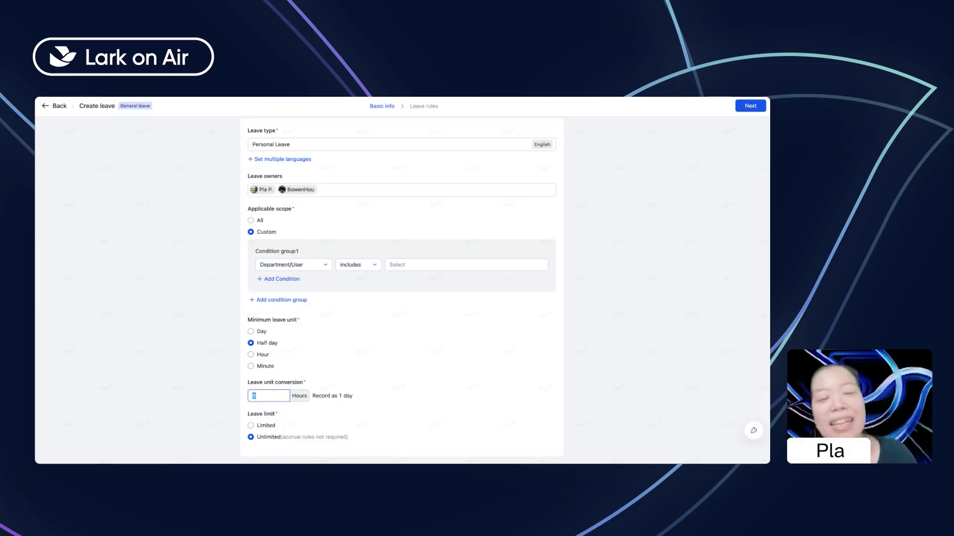
pyautogui.click(251, 426)
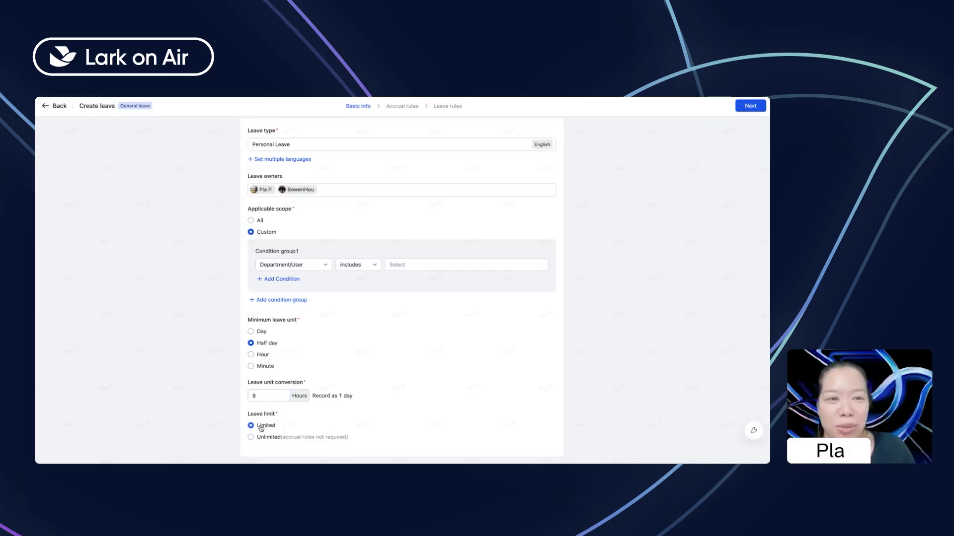
# - Limit the Personal Leave scope to one employee found by name in the Department/User condition, and proceed to the accrual rules
pyautogui.click(755, 111)
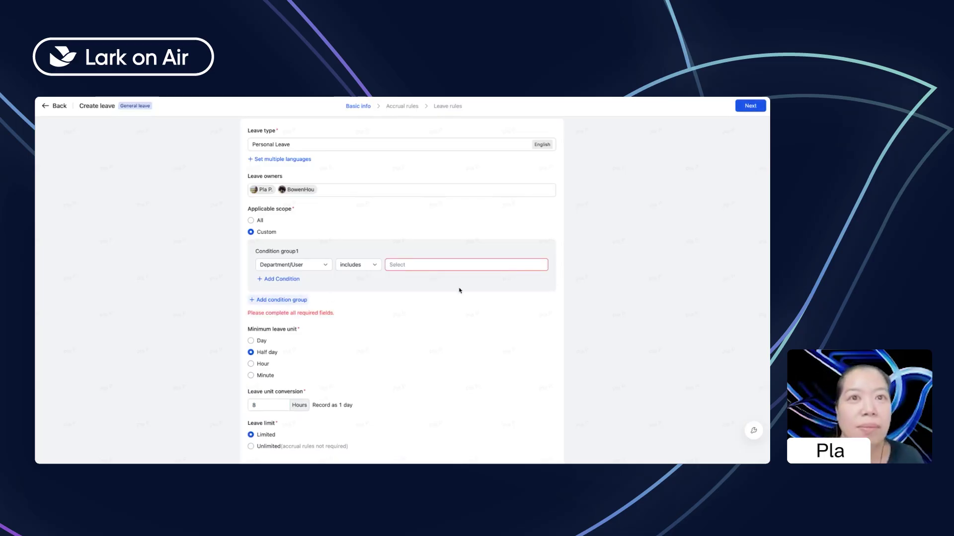
pyautogui.click(411, 264)
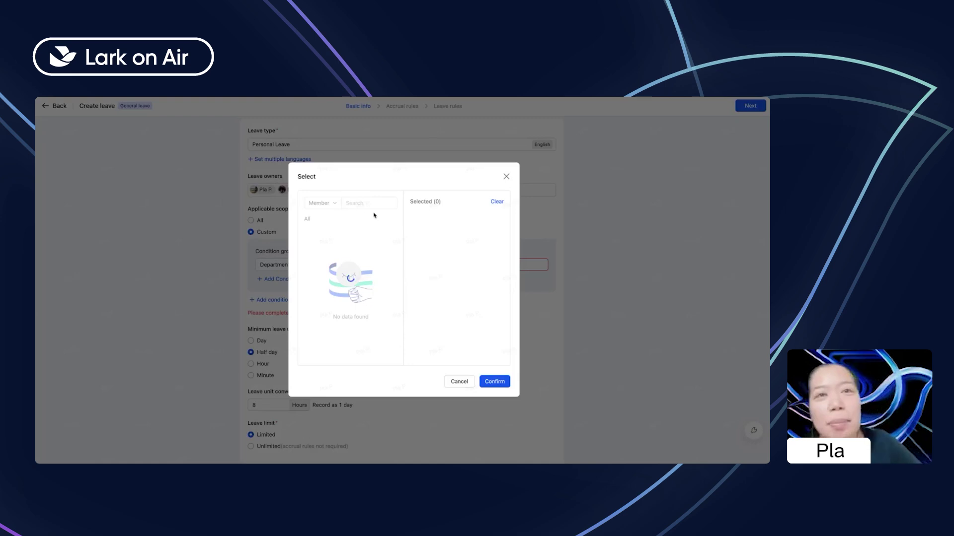
pyautogui.click(359, 203)
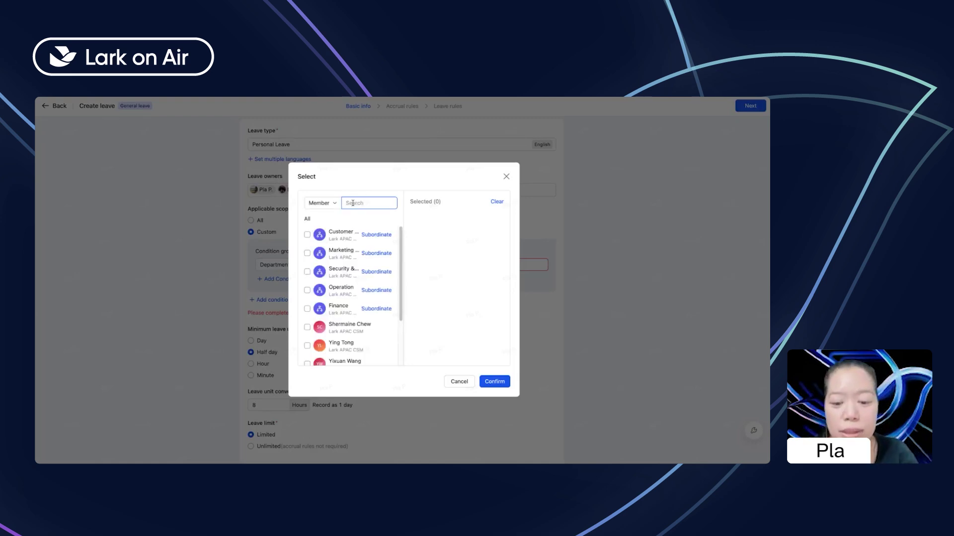
pyautogui.write('sid')
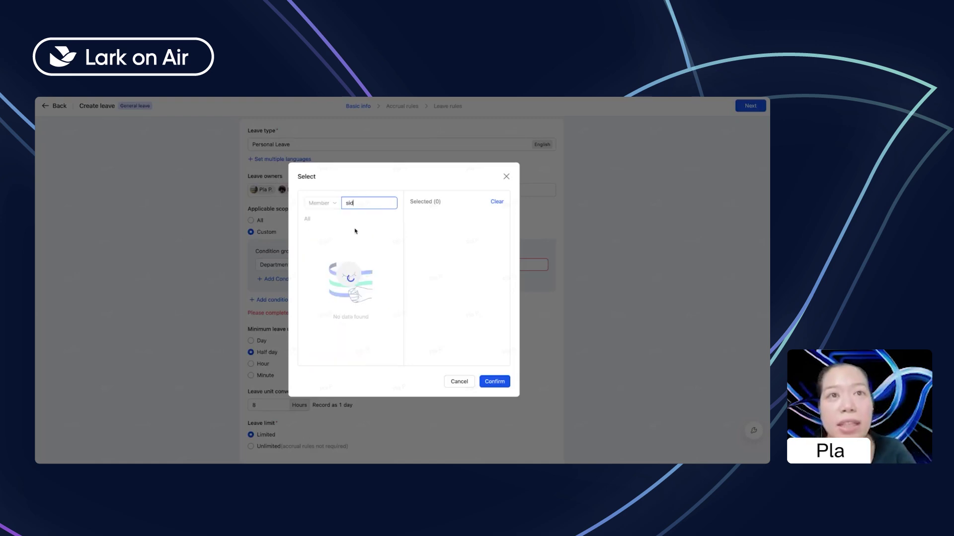
pyautogui.doubleClick(337, 231)
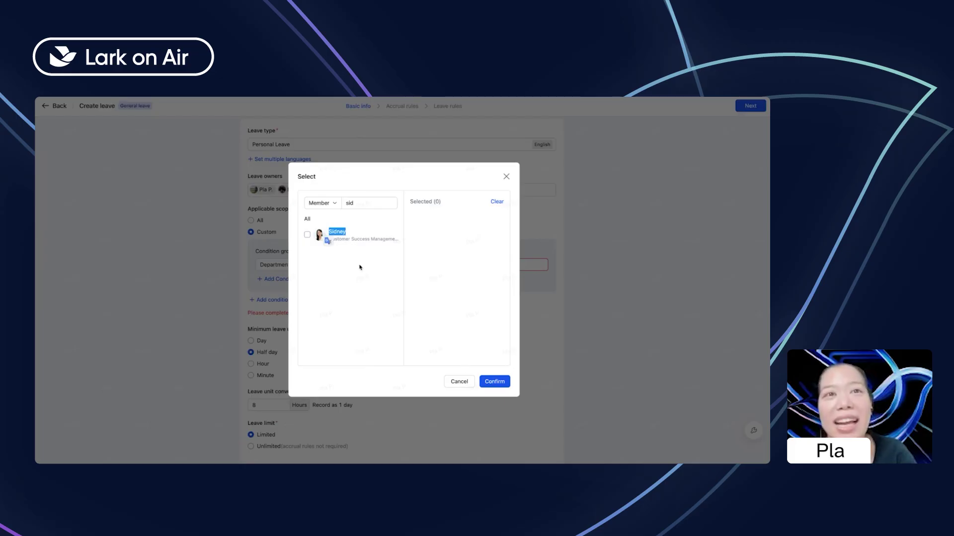
pyautogui.click(307, 234)
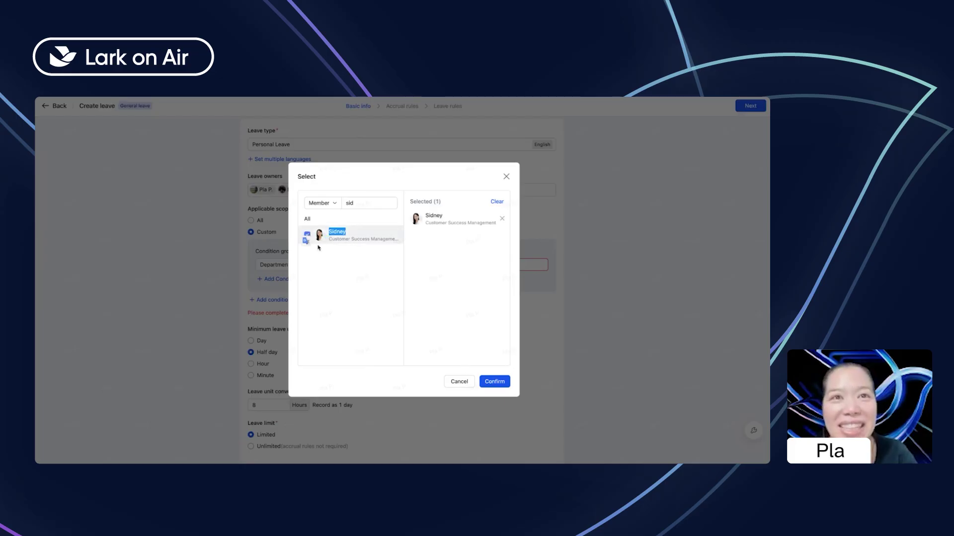
pyautogui.click(492, 381)
pyautogui.click(742, 108)
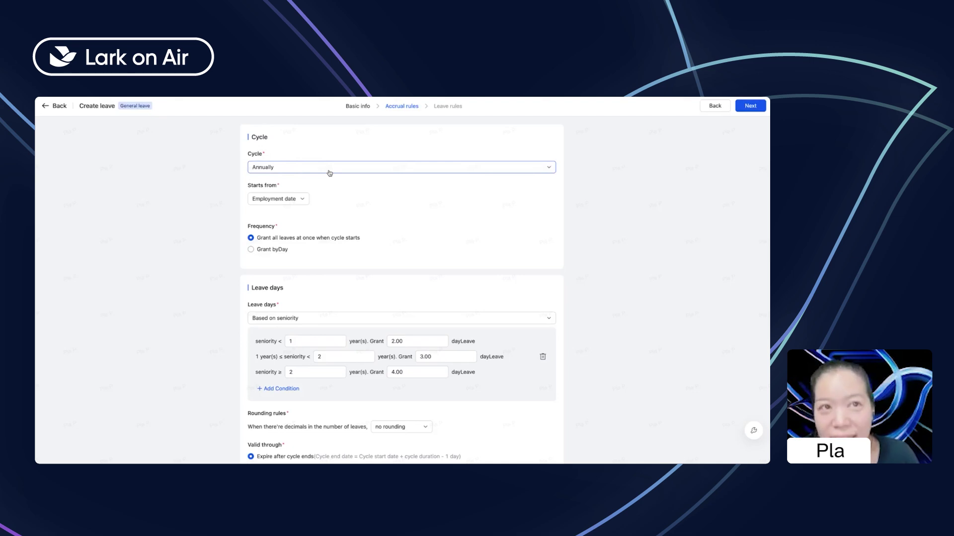
# - Set the accrual cycle to Annually, starting from the employment date, after viewing the available cycle options
pyautogui.click(454, 172)
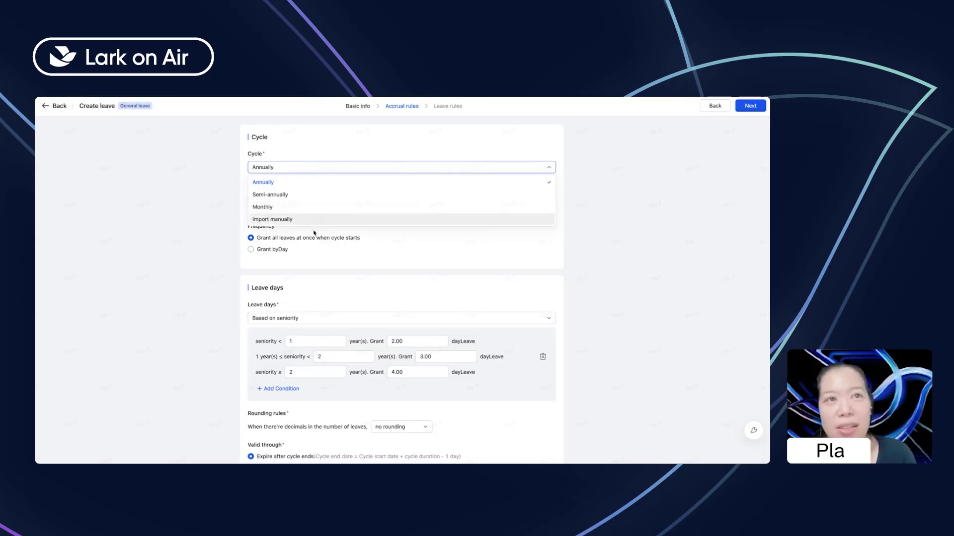
pyautogui.click(272, 183)
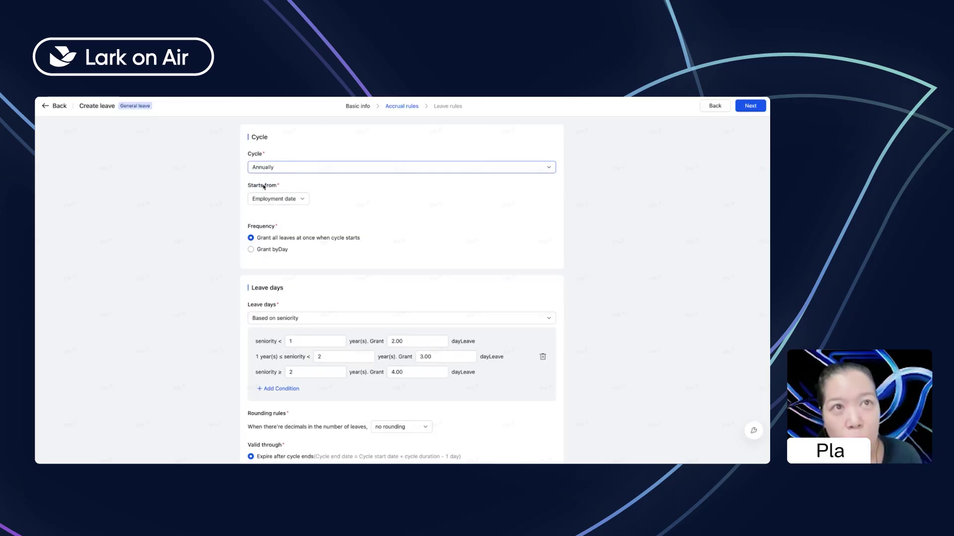
pyautogui.moveTo(243, 185); pyautogui.dragTo(303, 204)
pyautogui.click(303, 204)
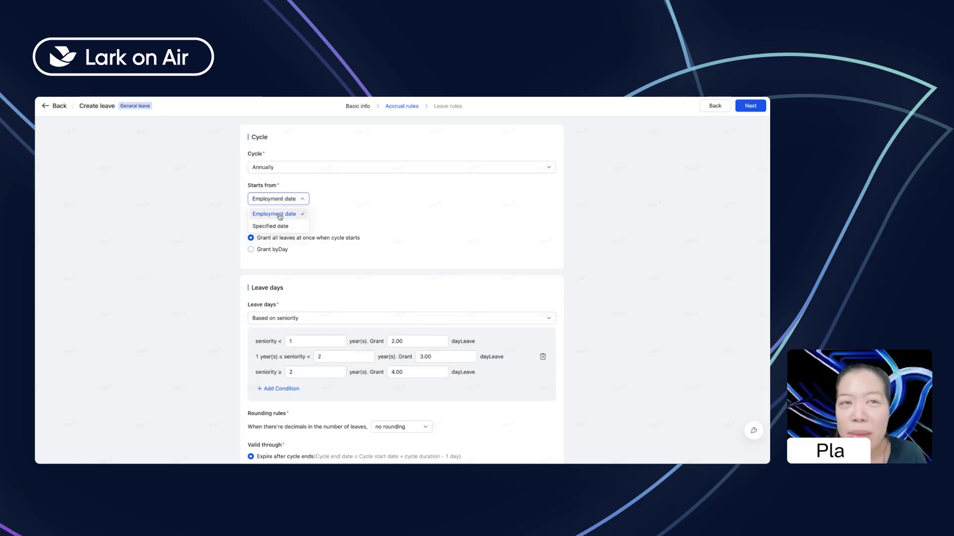
pyautogui.click(274, 214)
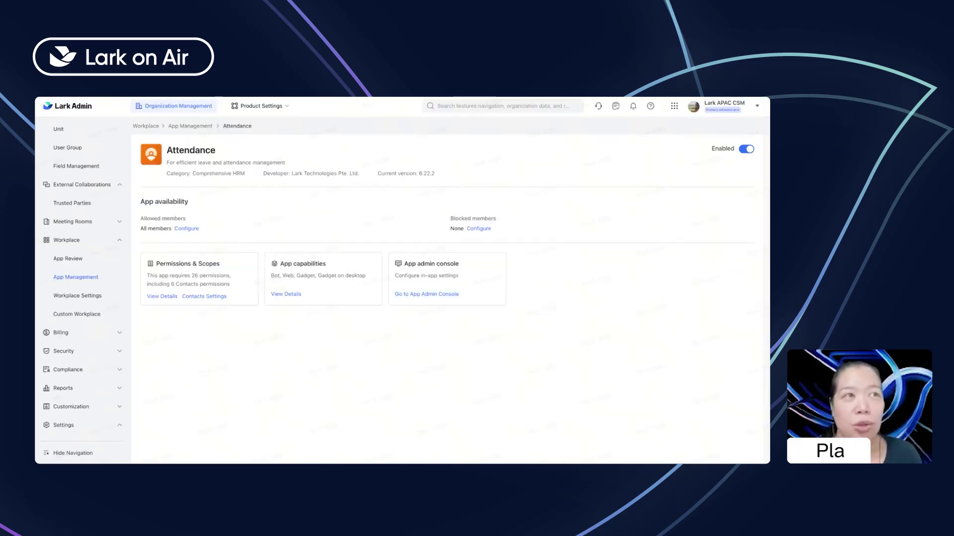
# - Switch to Lark Admin, find the same employee under Member and Department, and examine the date of employment in their job details
pyautogui.scroll(3, 80, 213)
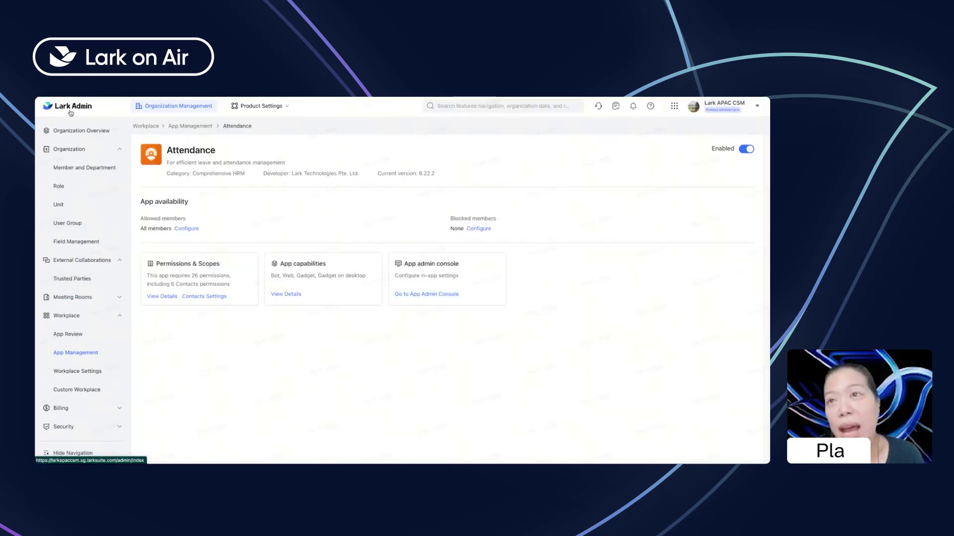
pyautogui.click(69, 170)
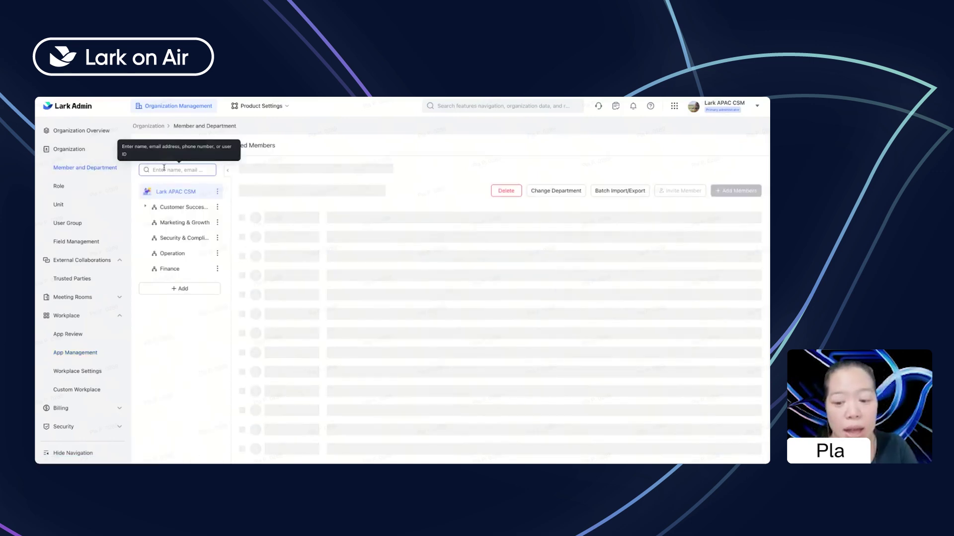
pyautogui.click(164, 169)
pyautogui.write('pla')
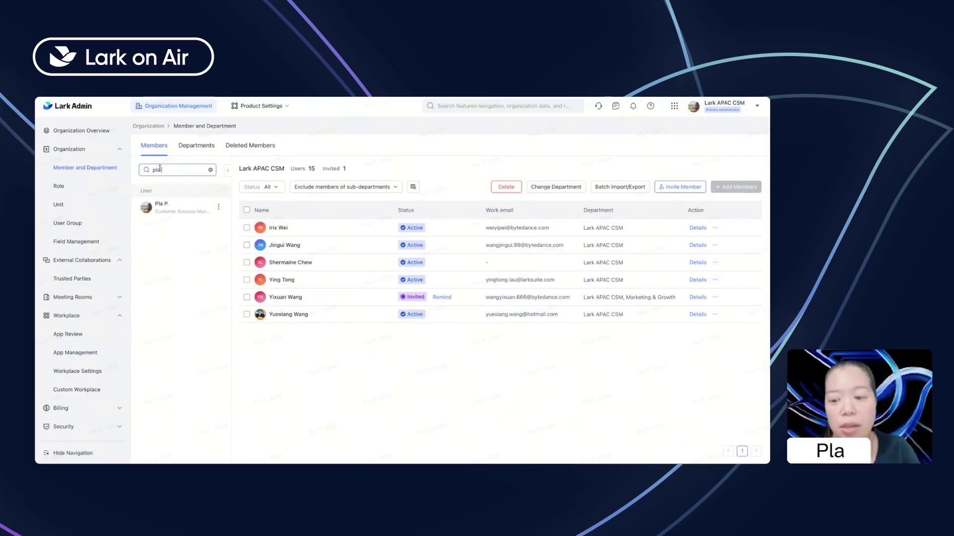
pyautogui.press('BackSpace')
pyautogui.press('BackSpace')
pyautogui.press('BackSpace')
pyautogui.write('sid')
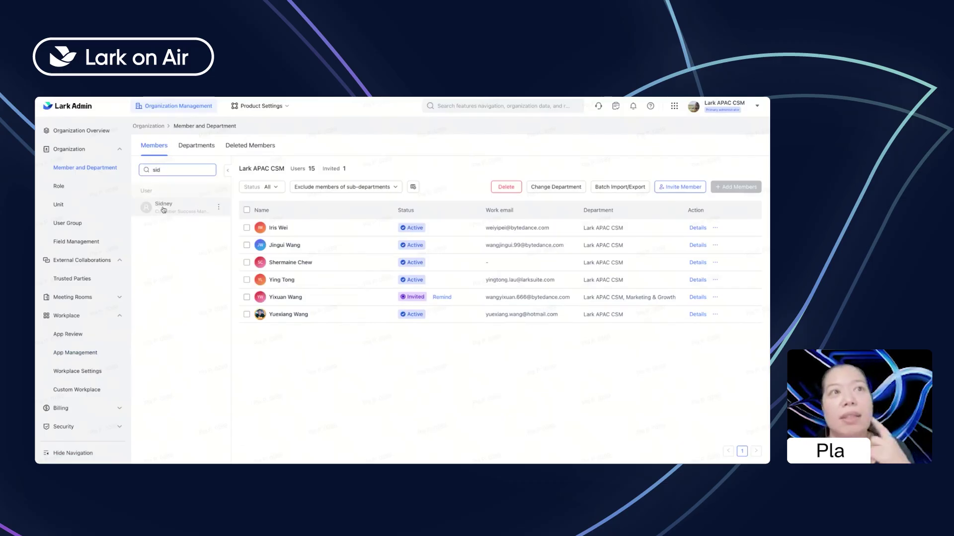
pyautogui.click(164, 207)
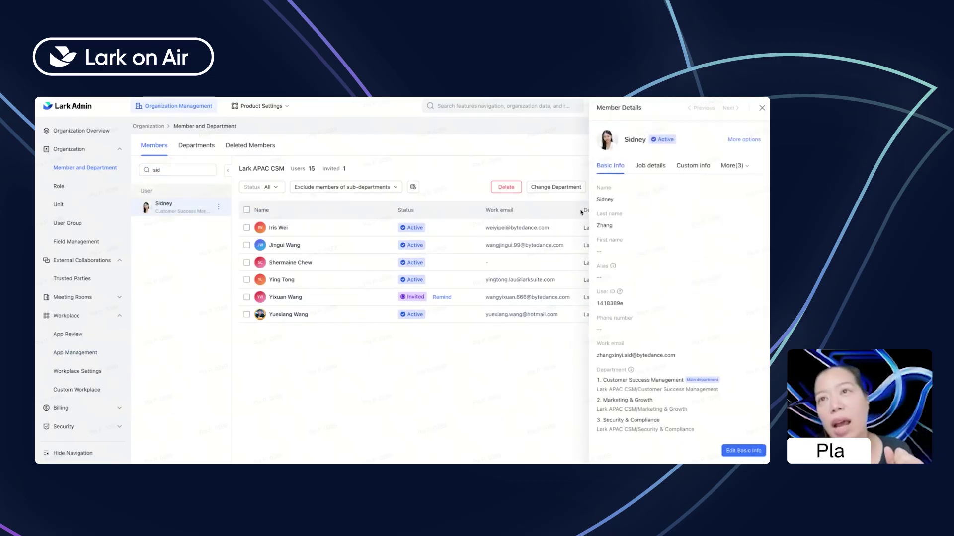
pyautogui.click(654, 169)
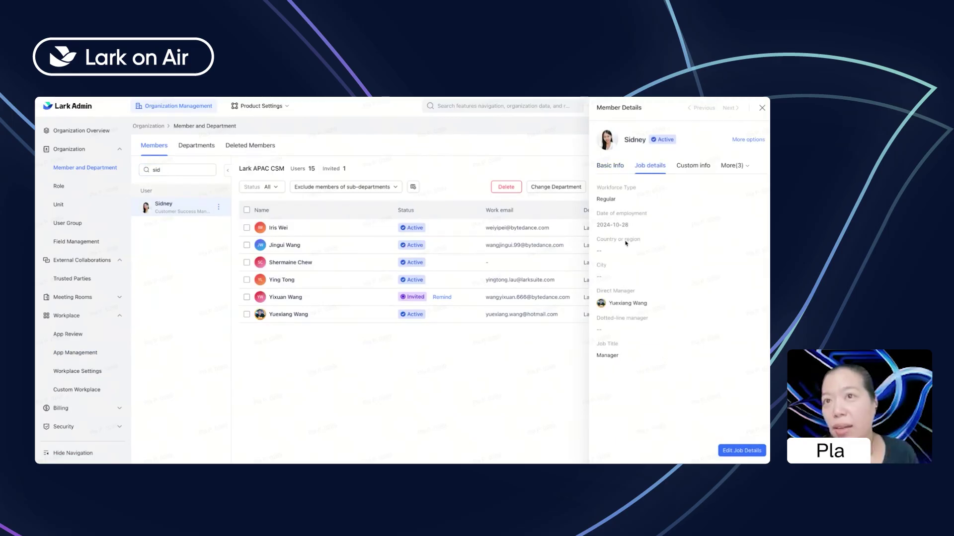
pyautogui.moveTo(630, 226); pyautogui.dragTo(596, 223)
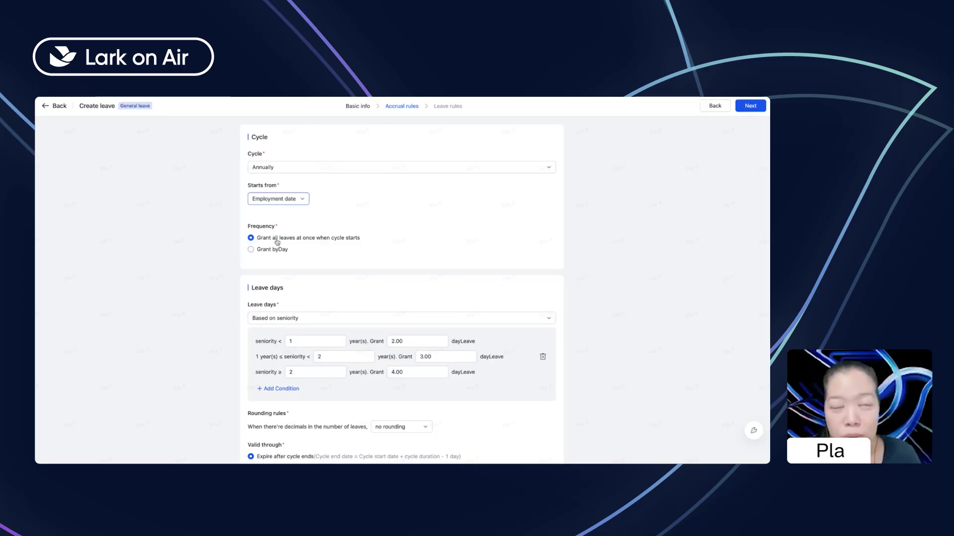
# - Back in the Create leave form, set the accrual frequency to grant by Day
pyautogui.click(250, 249)
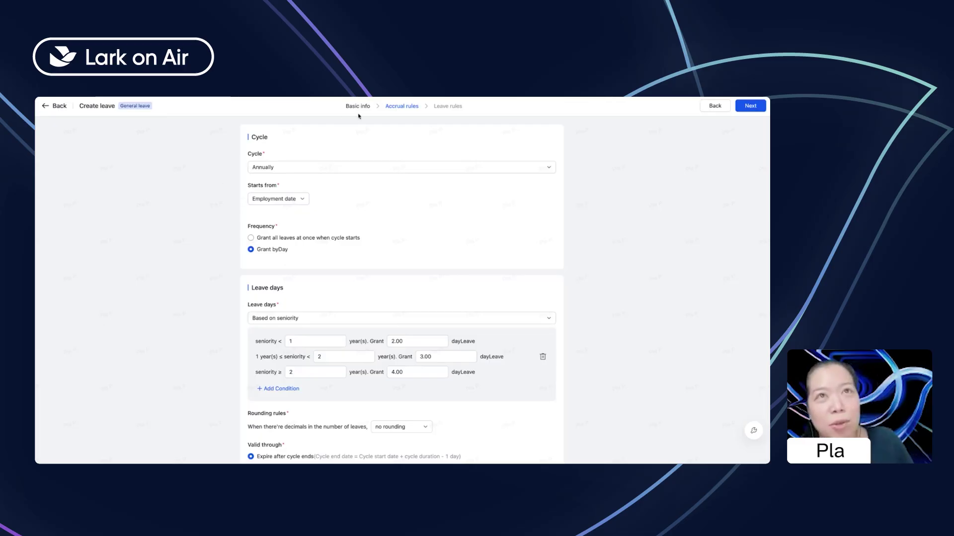
# - Switch to The Best CSM Co., Ltd. document and examine the Leave Calculation matrix comparing specific date, employment date, all-at-once and by-day granting
pyautogui.hotkey('alt', 'Tab')
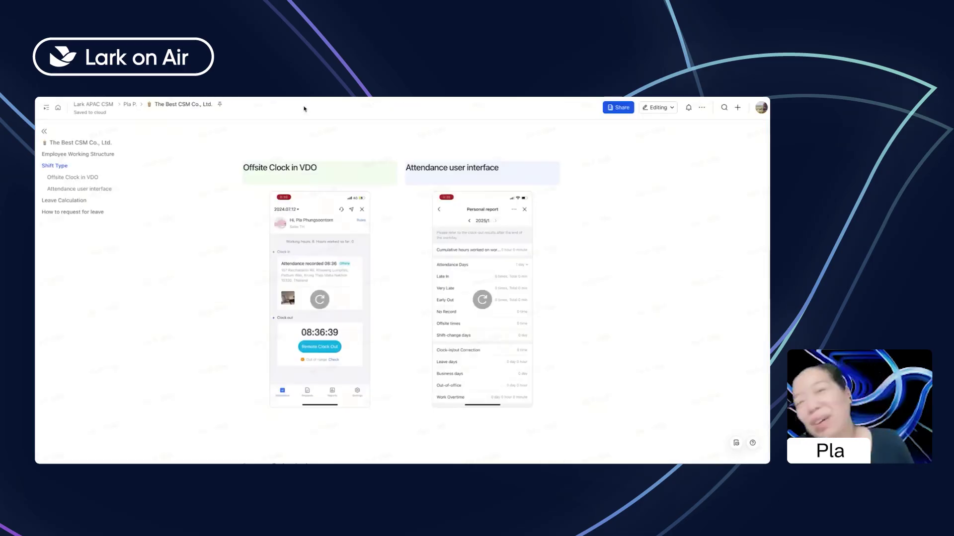
pyautogui.scroll(-5, 207, 313)
pyautogui.scroll(-3, 168, 305)
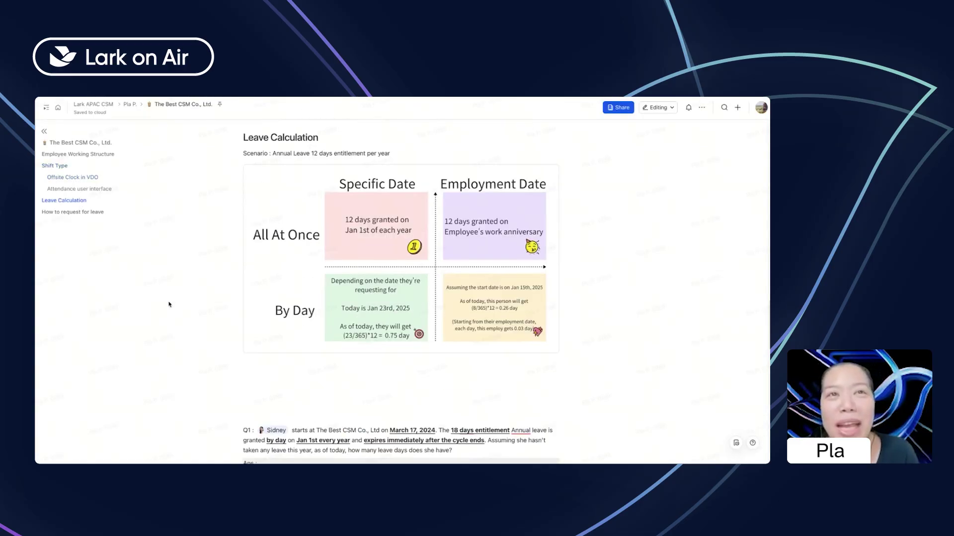
pyautogui.scroll(1, 164, 303)
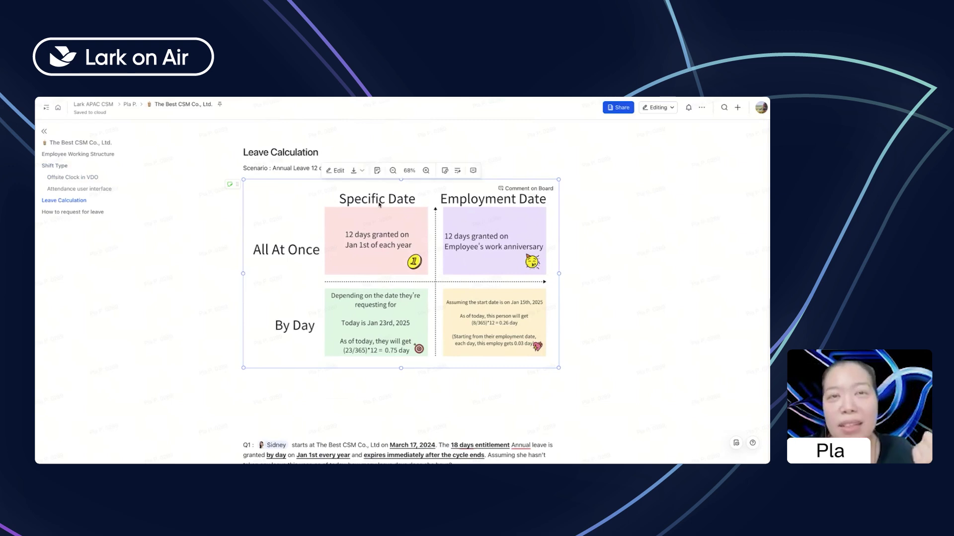
pyautogui.moveTo(379, 203)
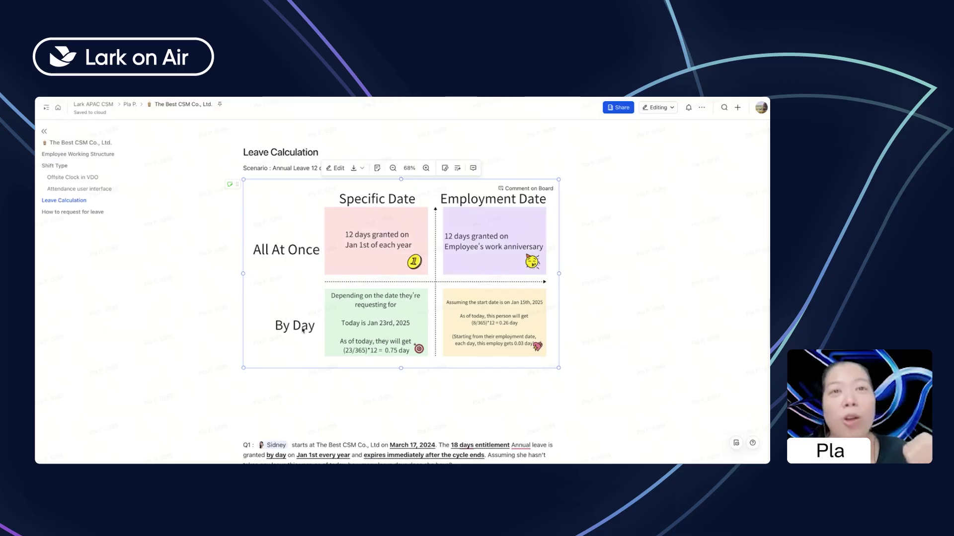
pyautogui.scroll(1, 296, 327)
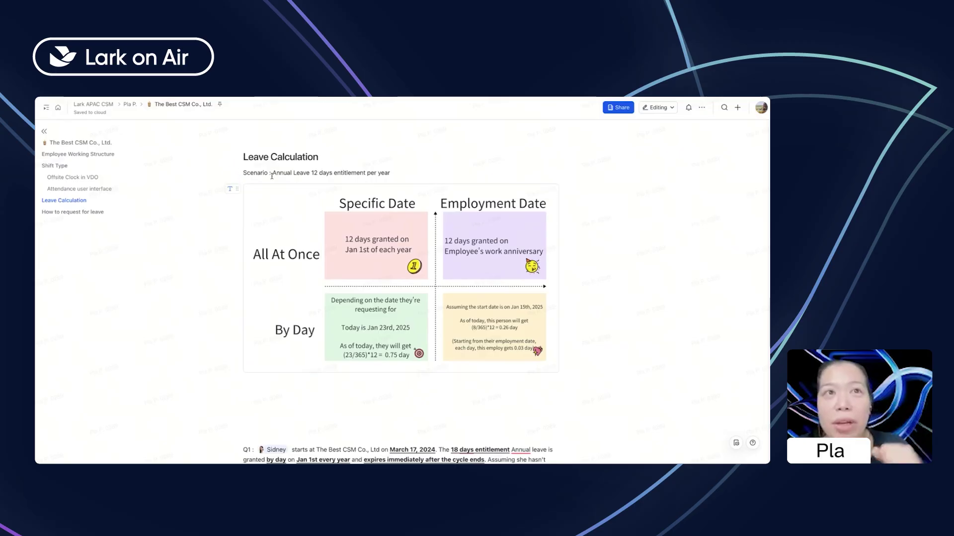
pyautogui.moveTo(272, 173); pyautogui.dragTo(332, 172)
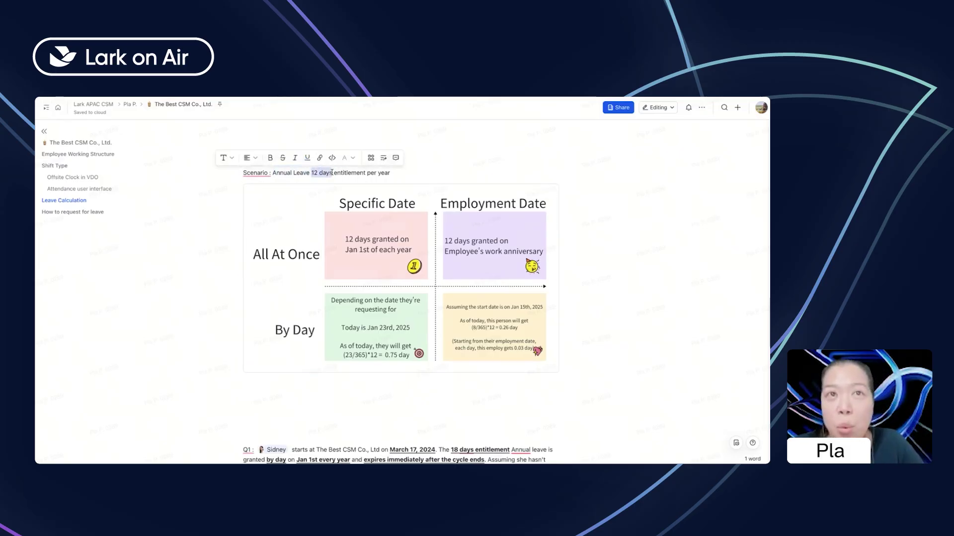
pyautogui.click(465, 175)
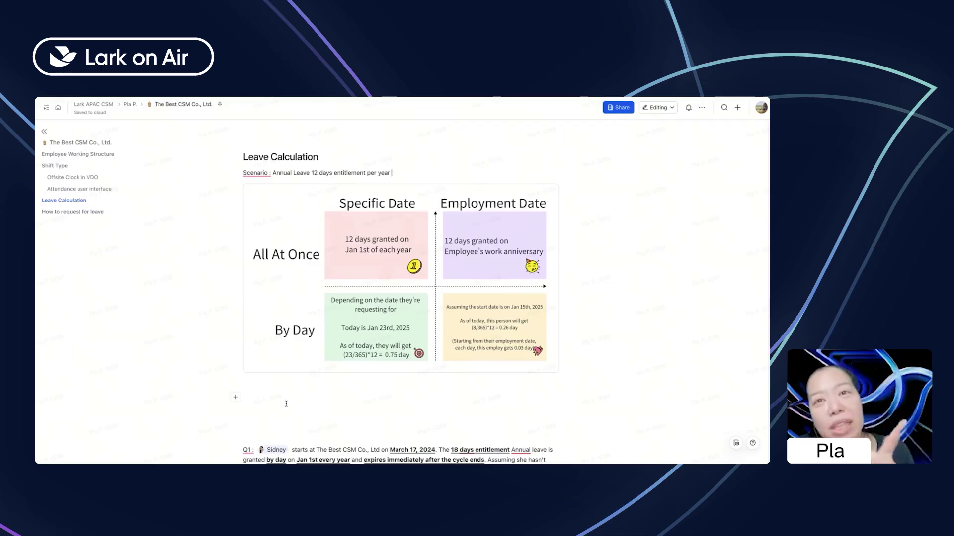
pyautogui.click(500, 356)
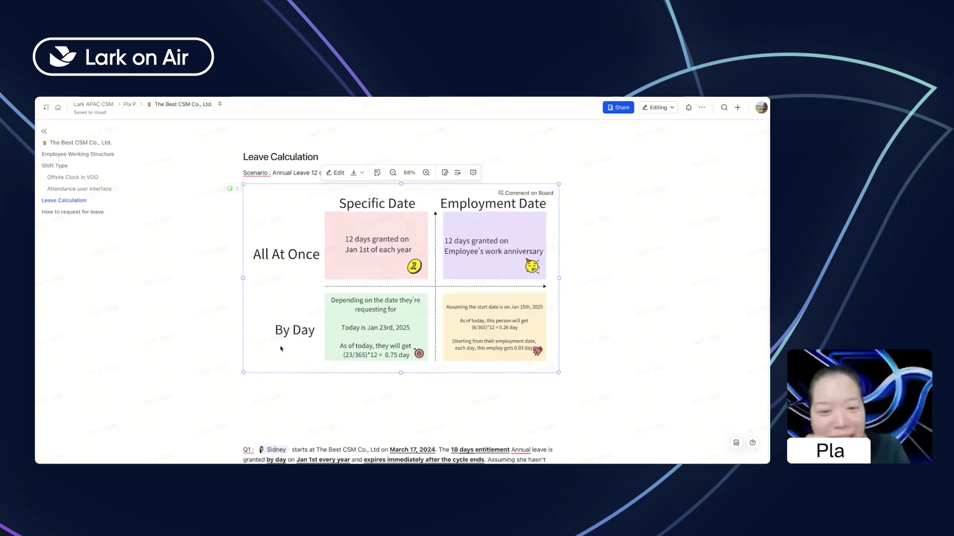
pyautogui.hscroll(-2, 464, 326)
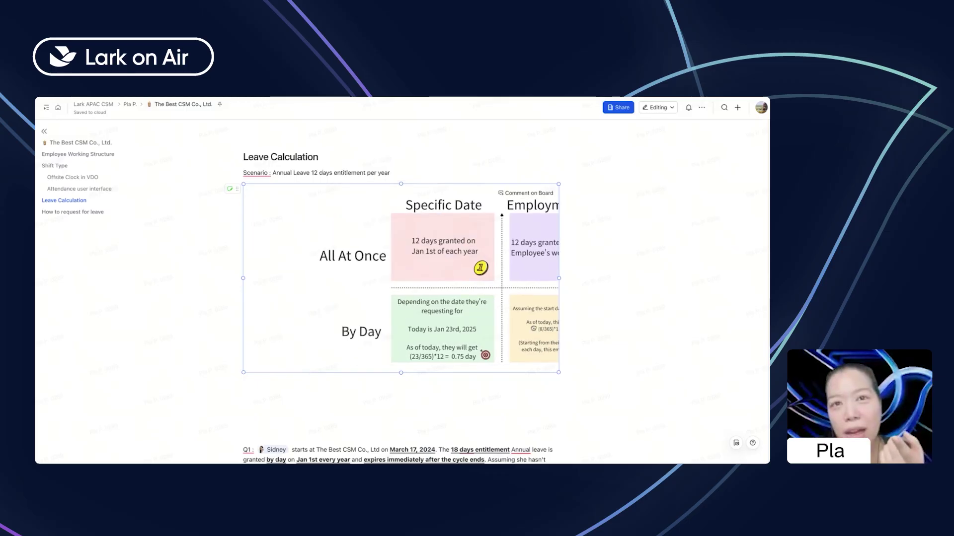
pyautogui.hscroll(2, 463, 326)
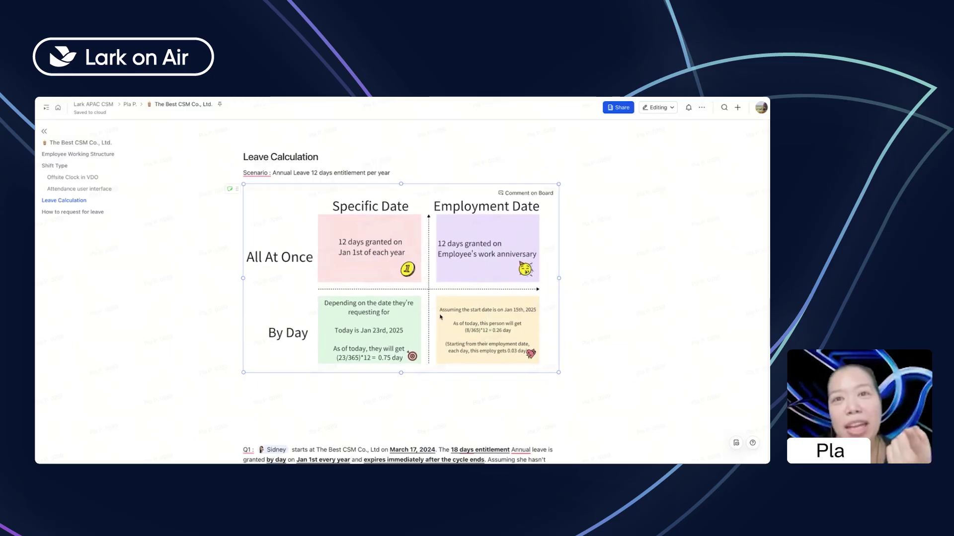
pyautogui.moveTo(479, 321)
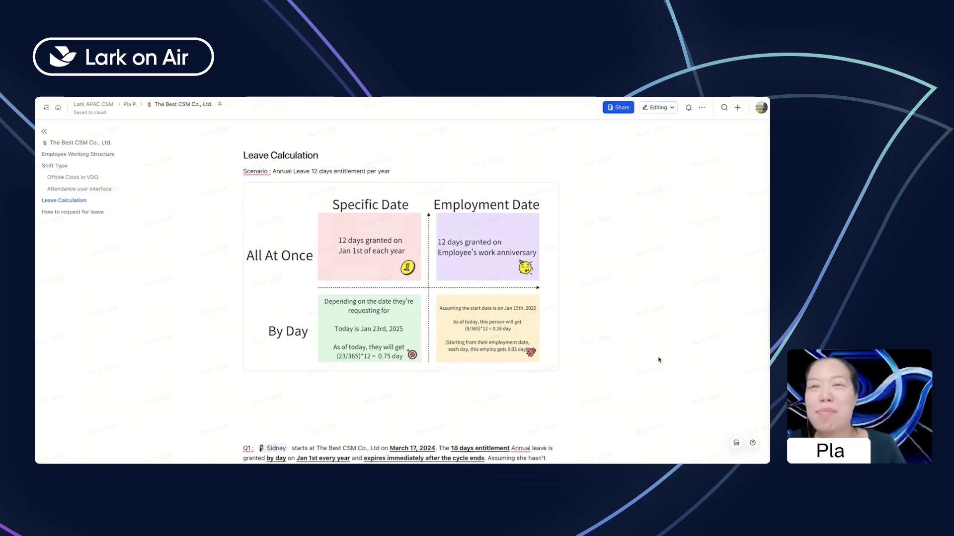
# - Read practice question Q1 about the 18-day by-day annual leave entitlement below the matrix
pyautogui.scroll(-1, 659, 360)
pyautogui.scroll(-2, 659, 360)
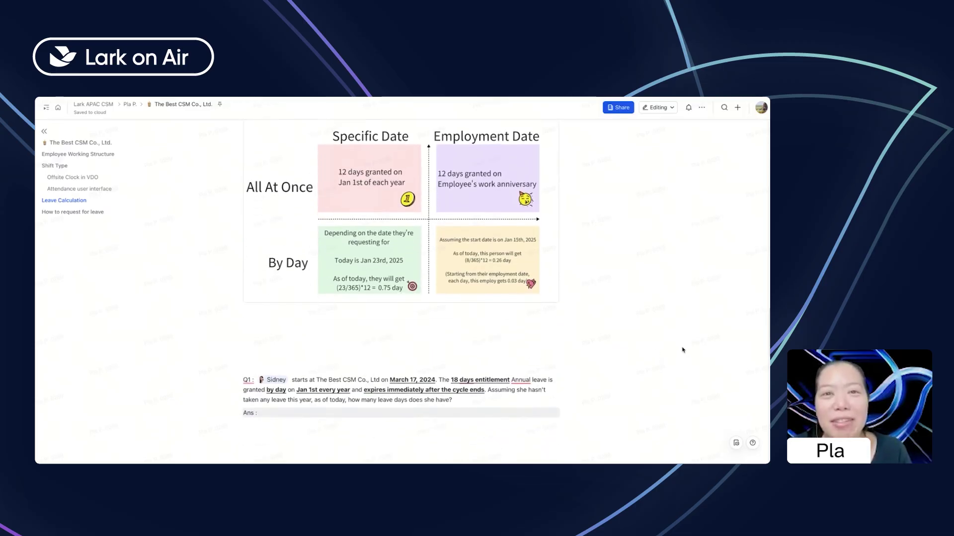
pyautogui.scroll(-1, 681, 352)
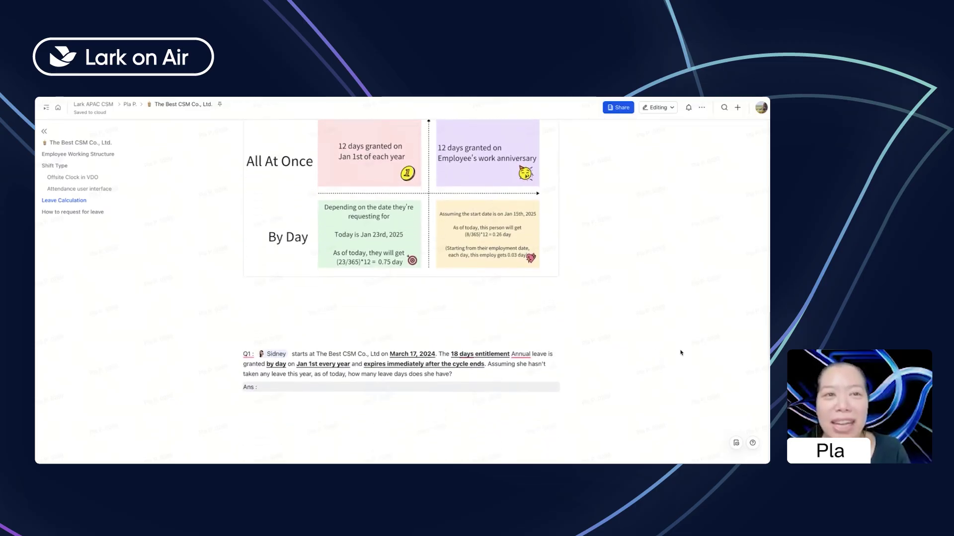
pyautogui.scroll(-1, 680, 352)
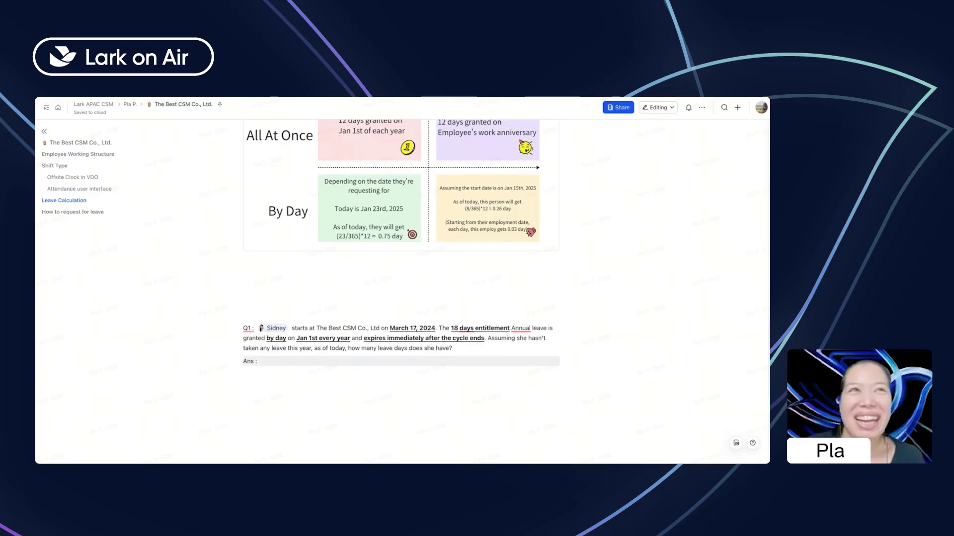
# - Return to the Create leave form and set the leave days to Fixed, granting 12 days each cycle
pyautogui.hotkey('ctrl', 'Tab')
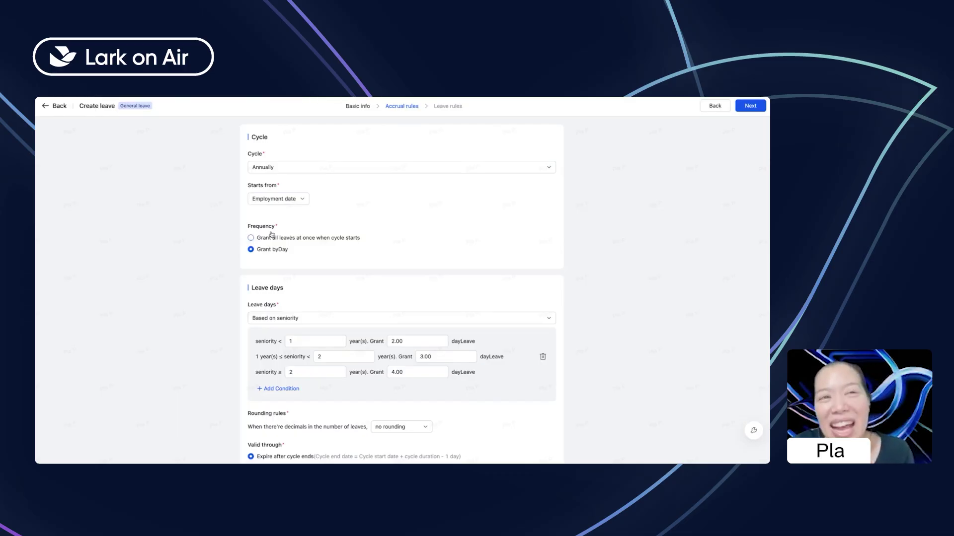
pyautogui.scroll(-5, 408, 237)
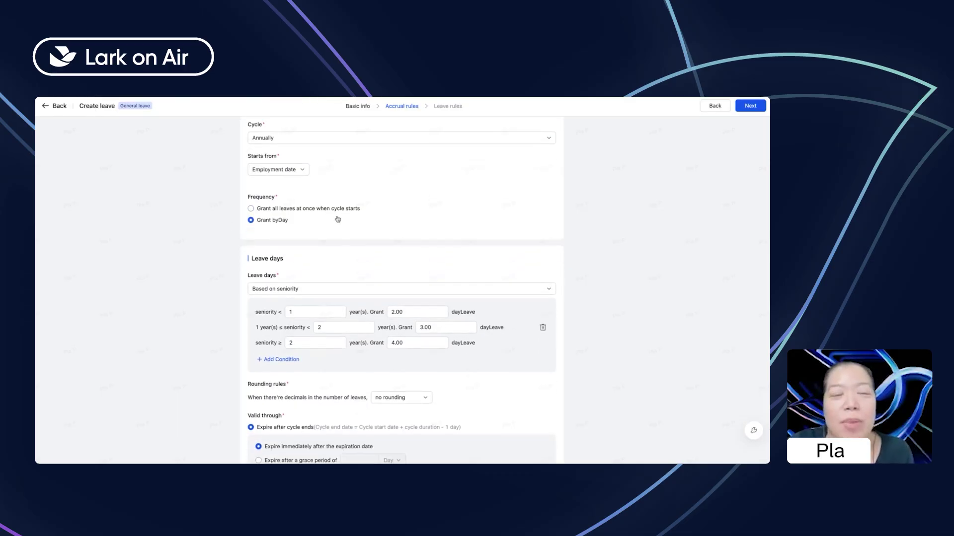
pyautogui.scroll(4, 308, 226)
pyautogui.scroll(-2, 382, 257)
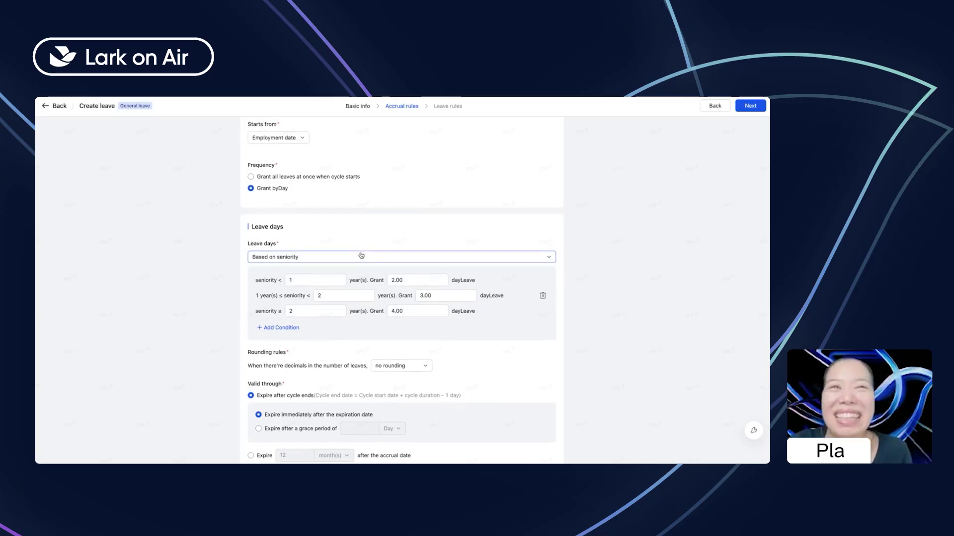
pyautogui.scroll(-1, 358, 255)
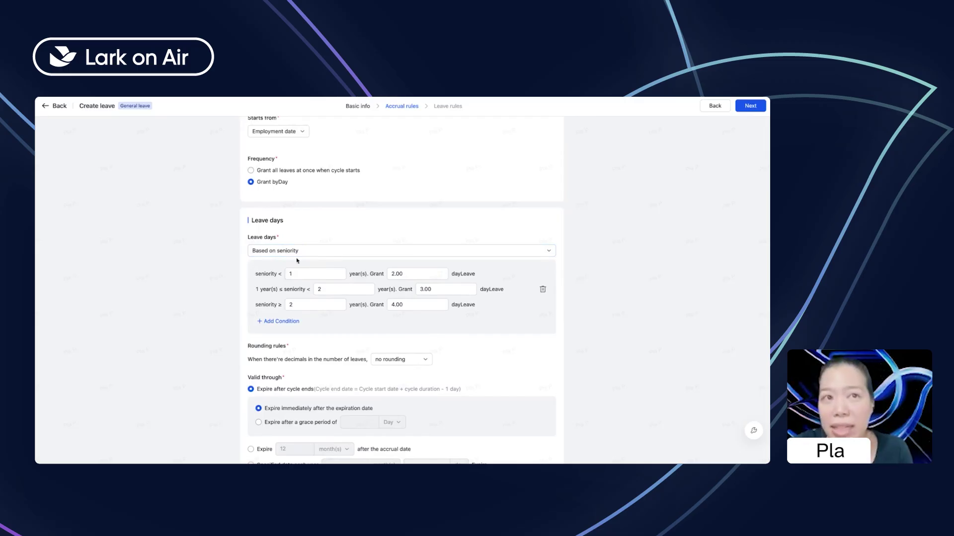
pyautogui.click(315, 254)
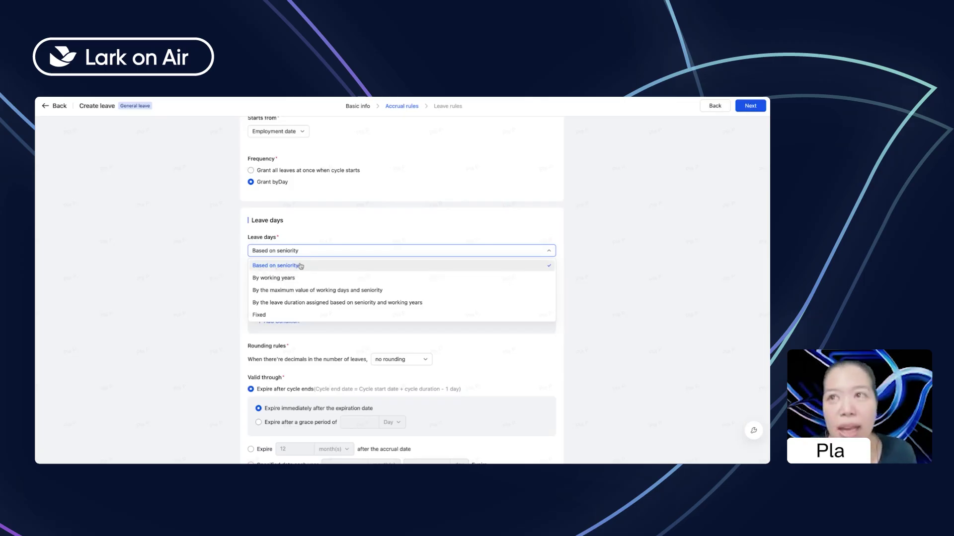
pyautogui.click(259, 316)
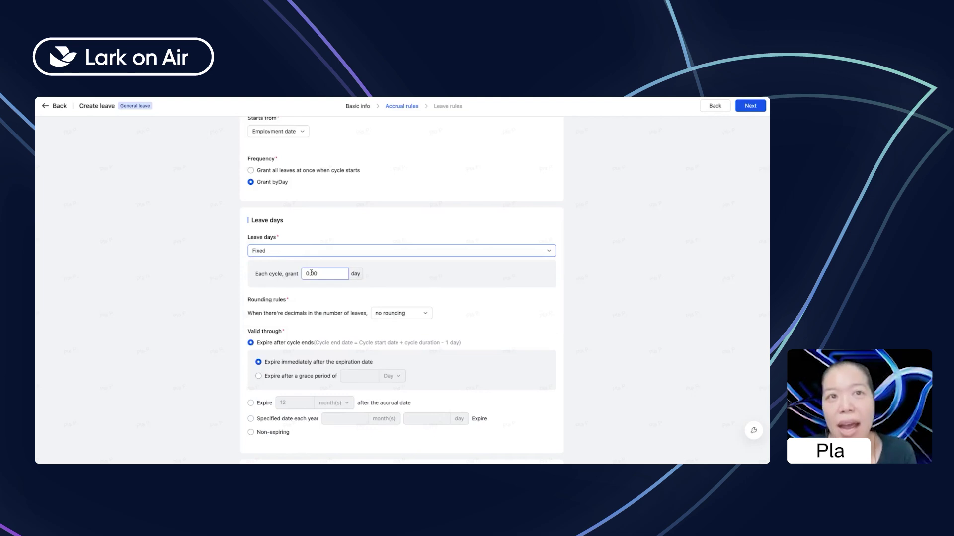
pyautogui.moveTo(328, 272); pyautogui.dragTo(281, 267)
pyautogui.write('12')
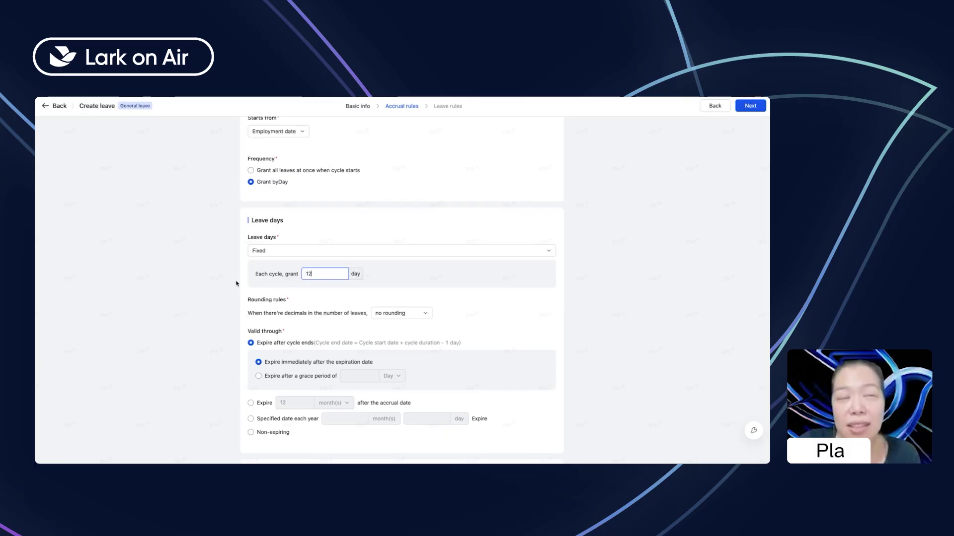
# - Check the rounding options for decimals in the number of leaves and choose no rounding
pyautogui.scroll(2, 393, 227)
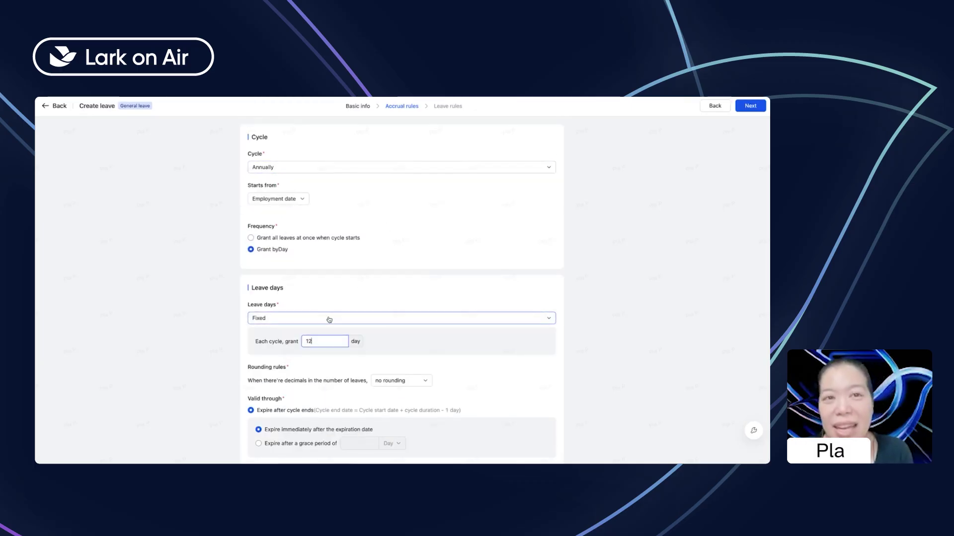
pyautogui.scroll(-1, 330, 328)
pyautogui.scroll(-2, 320, 337)
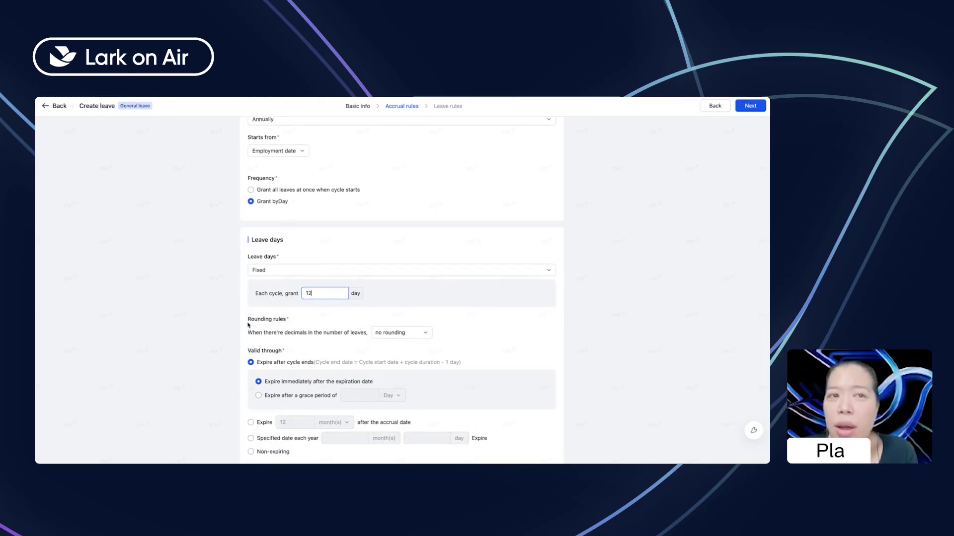
pyautogui.click(401, 333)
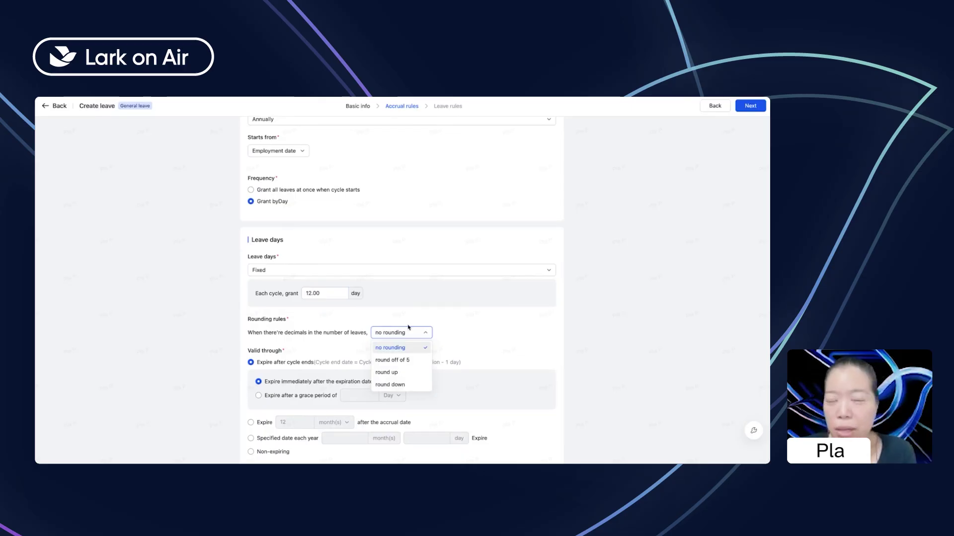
pyautogui.click(418, 349)
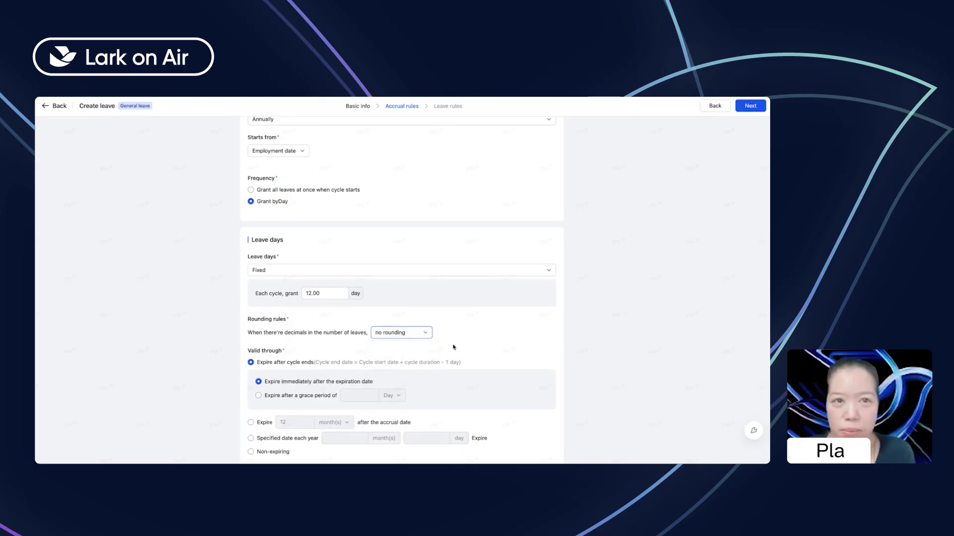
# - Under Valid through, highlight the cycle-end expiry options, try expiring after a grace period, and inspect its available time units
pyautogui.scroll(-2, 540, 331)
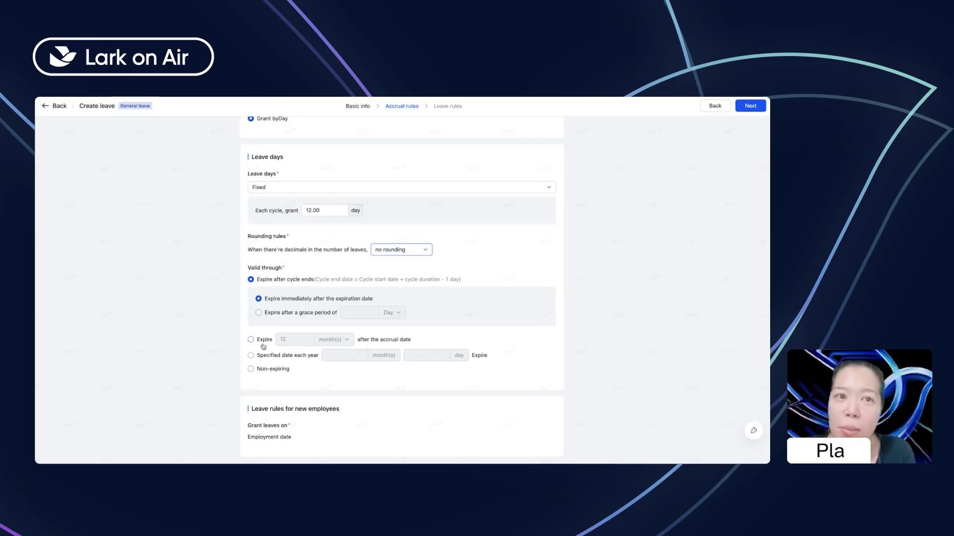
pyautogui.moveTo(257, 279); pyautogui.dragTo(314, 279)
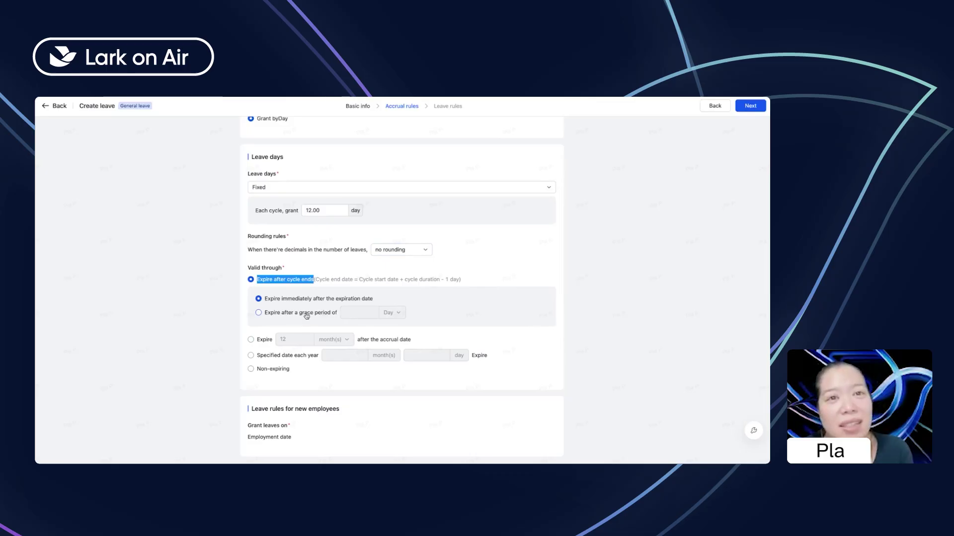
pyautogui.moveTo(266, 300); pyautogui.dragTo(328, 300)
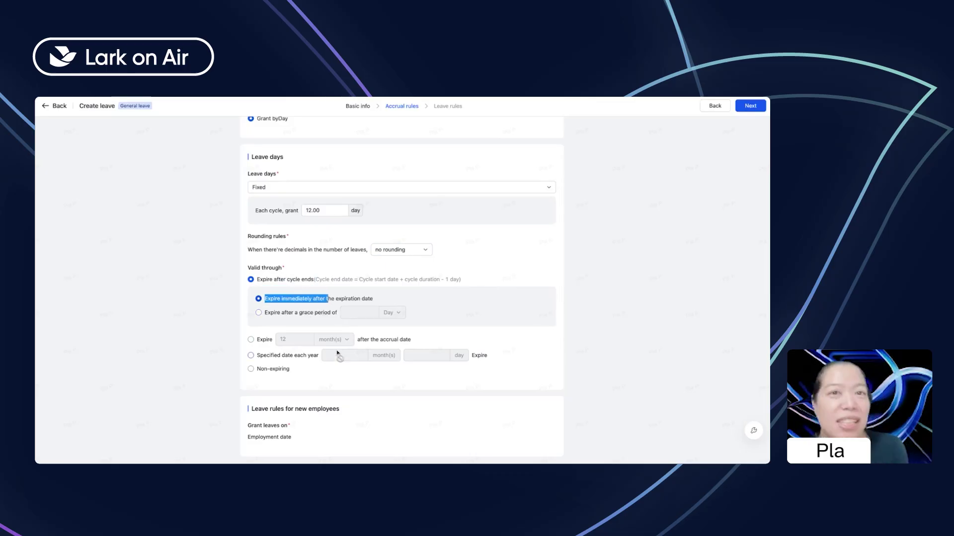
pyautogui.click(271, 319)
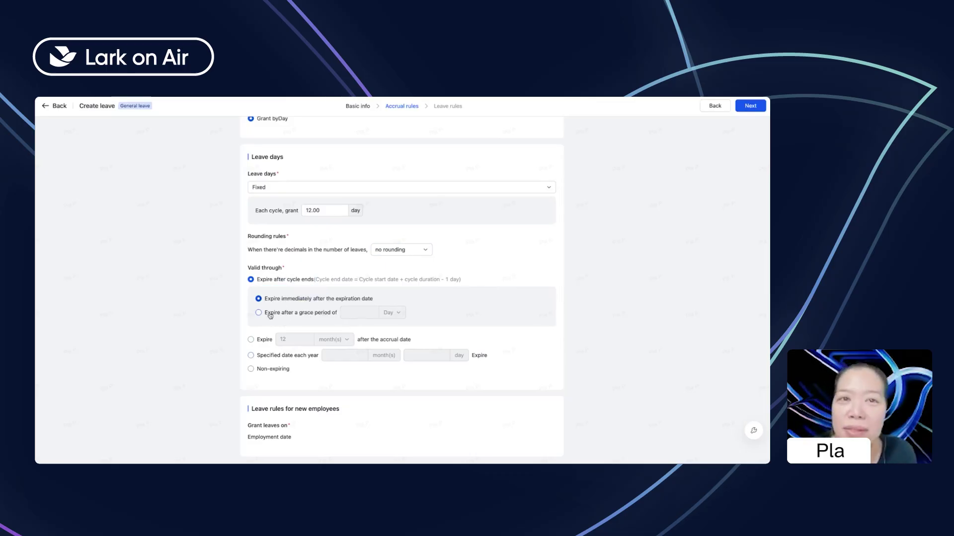
pyautogui.click(335, 313)
pyautogui.click(393, 313)
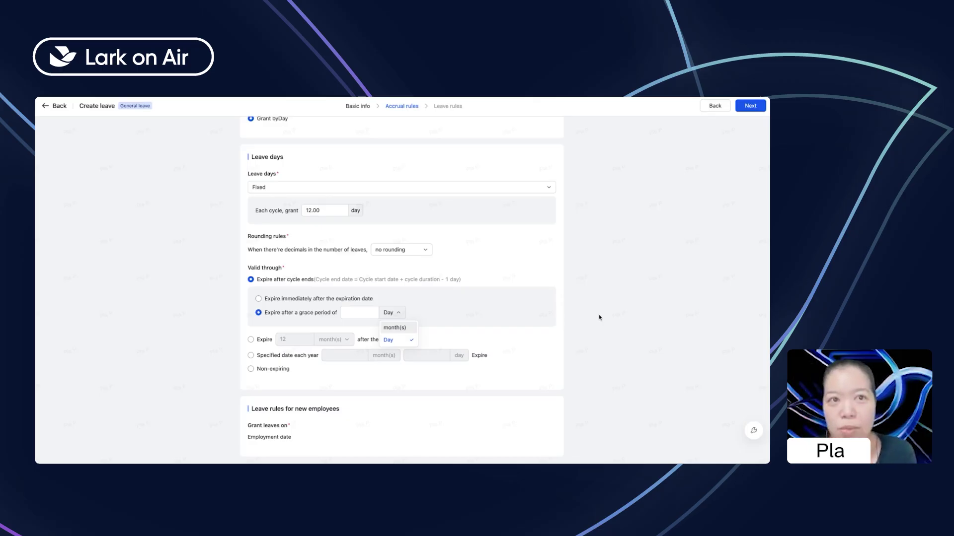
pyautogui.click(584, 285)
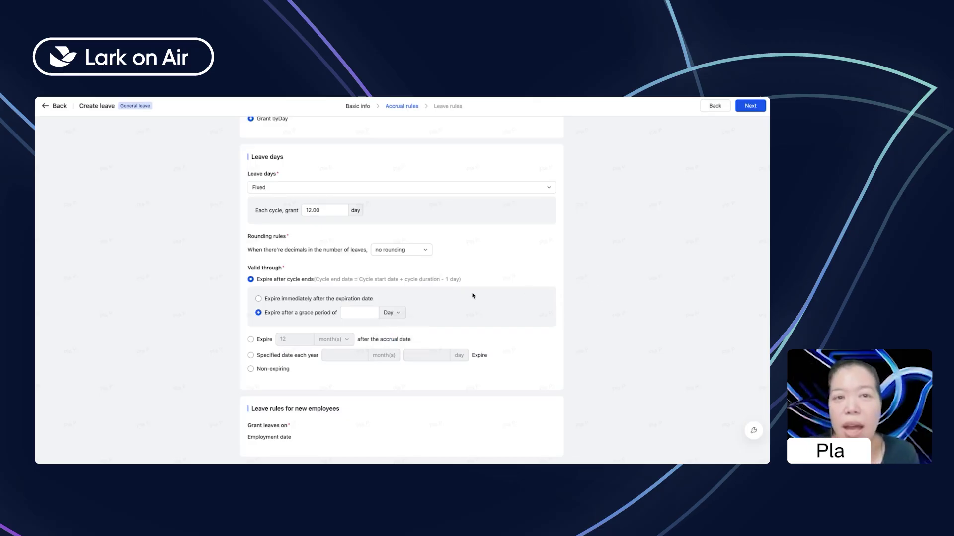
# - Try the alternative validity options: expiry 12 months after the accrual date, a specified date each year, and Non-expiring
pyautogui.click(251, 340)
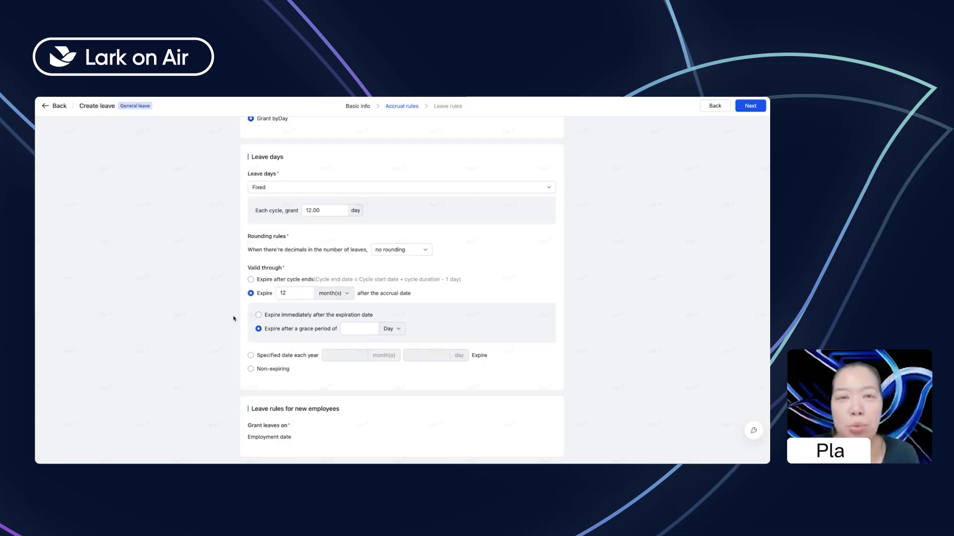
pyautogui.click(252, 354)
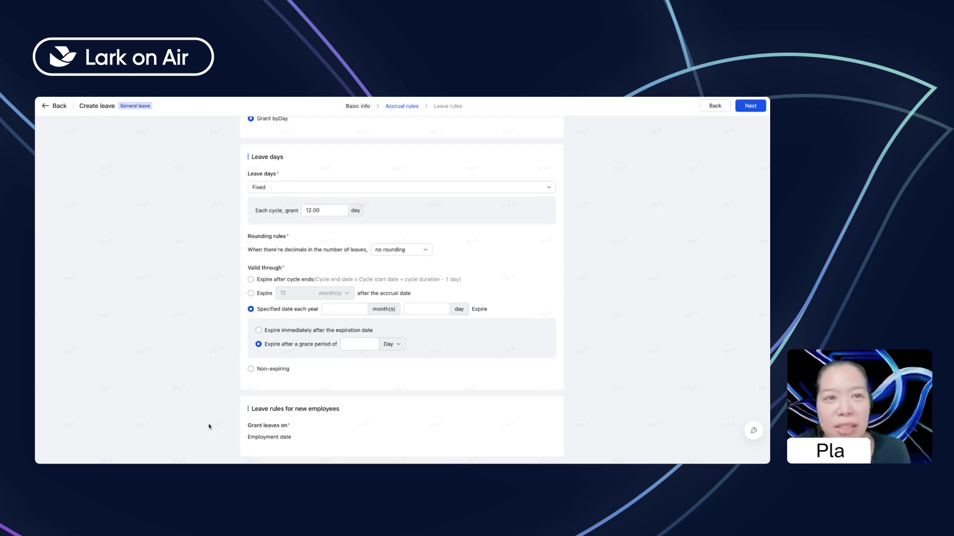
pyautogui.click(251, 369)
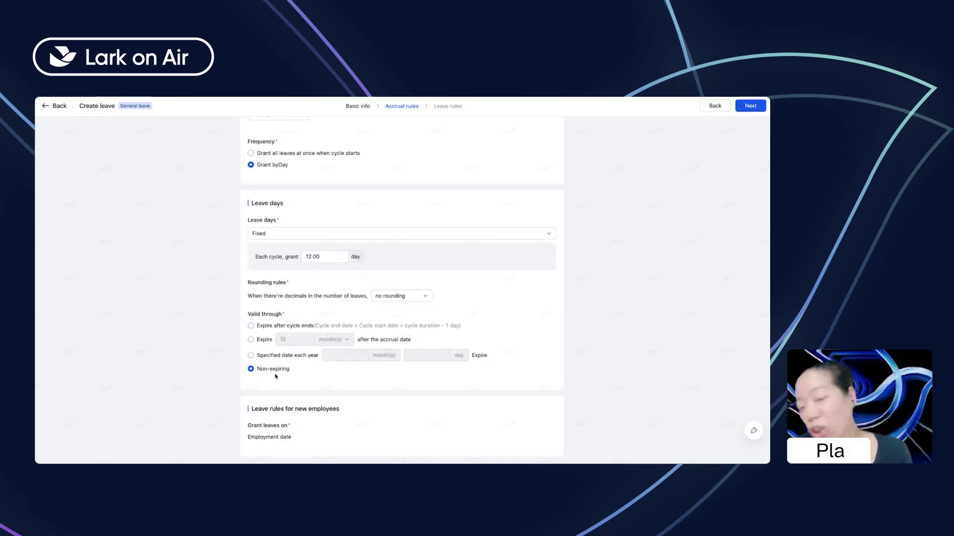
# - Set the leave validity to expire after the cycle ends, immediately after the expiration date
pyautogui.click(251, 326)
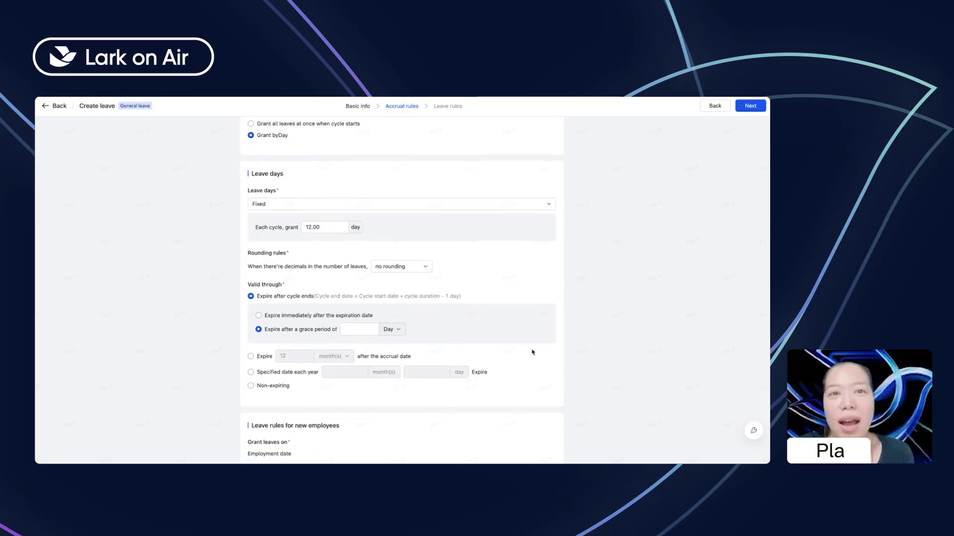
pyautogui.click(258, 299)
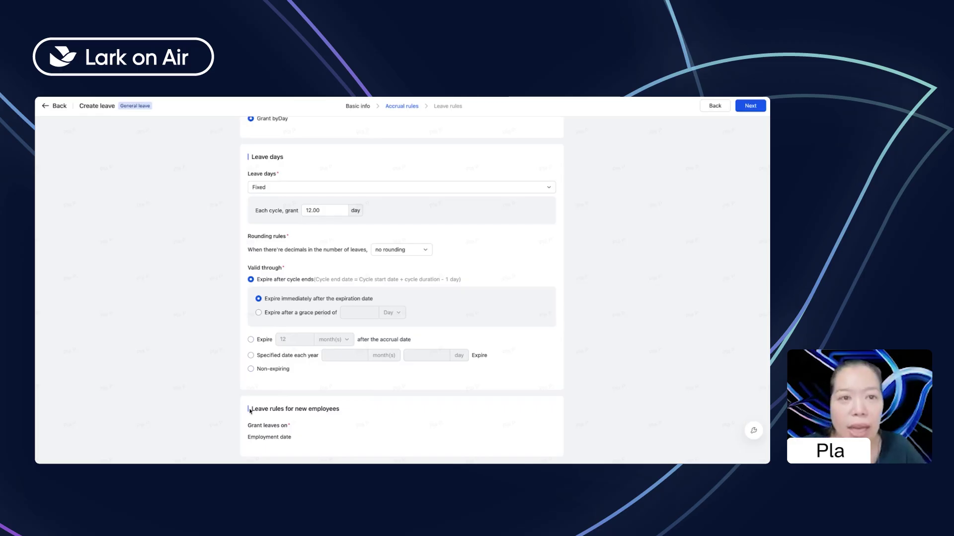
# - Review the leave rules for new employees and the other accrual settings, and continue to the Leave rules stage
pyautogui.moveTo(250, 411); pyautogui.dragTo(342, 409)
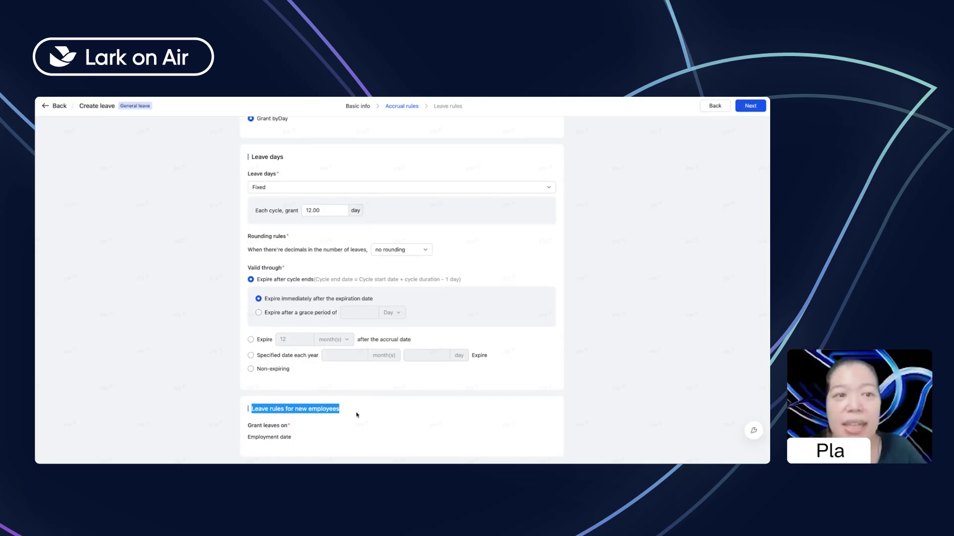
pyautogui.moveTo(298, 437); pyautogui.dragTo(231, 433)
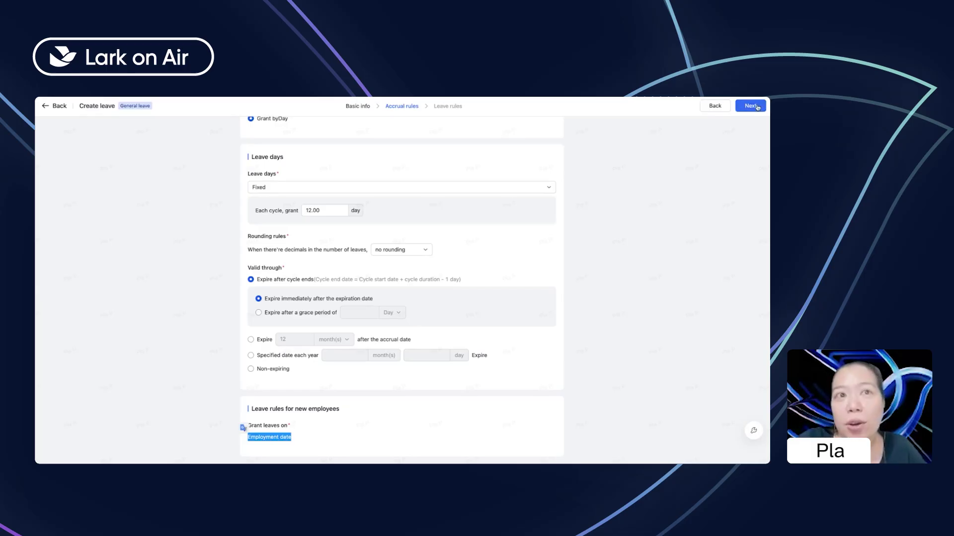
pyautogui.scroll(1, 457, 228)
pyautogui.scroll(2, 457, 227)
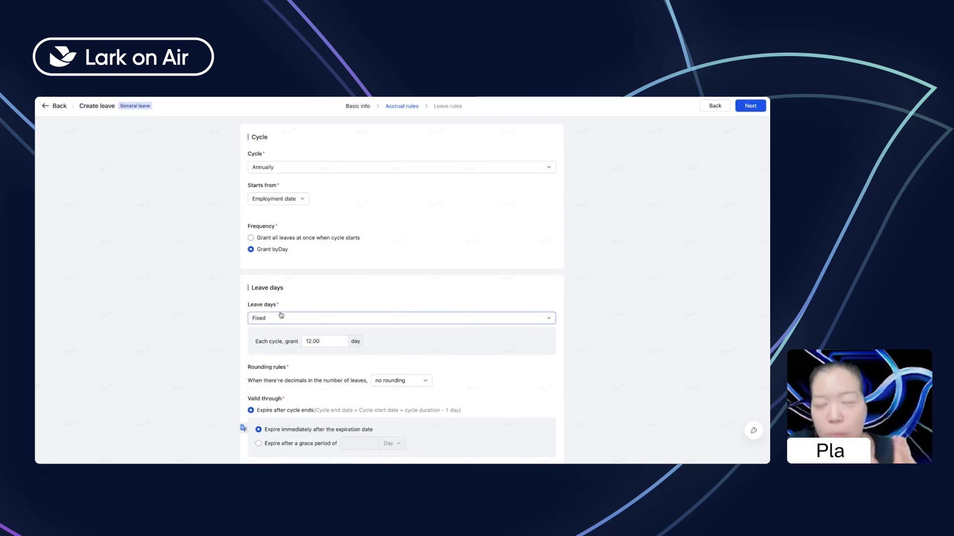
pyautogui.scroll(-4, 281, 315)
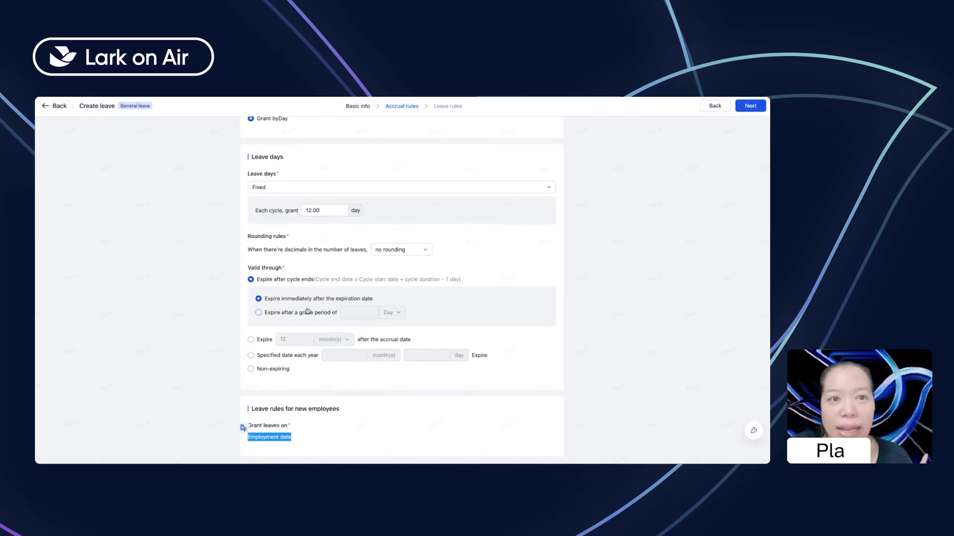
pyautogui.click(750, 105)
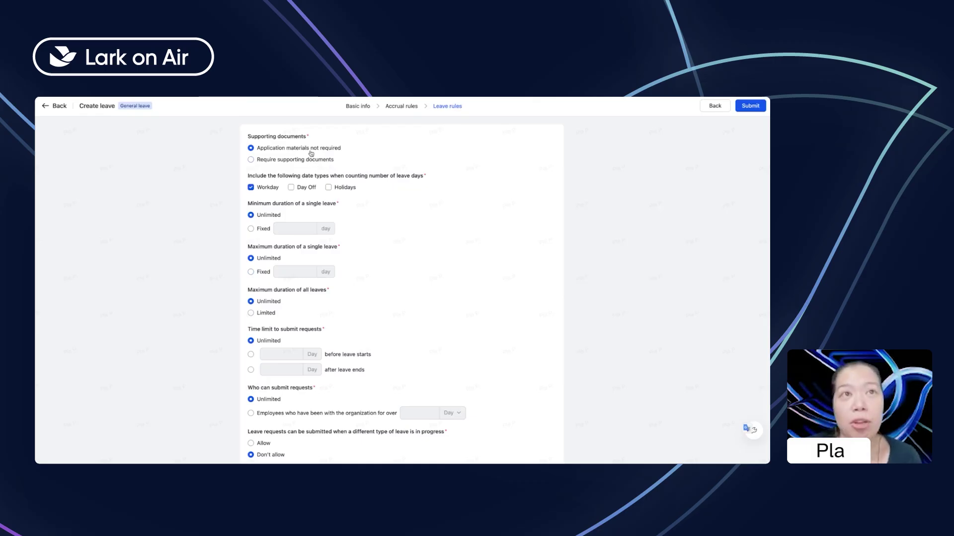
# - Highlight the supporting documents setting and change the maximum duration of a single leave to Fixed, with its day value ready for entry
pyautogui.moveTo(247, 137); pyautogui.dragTo(309, 137)
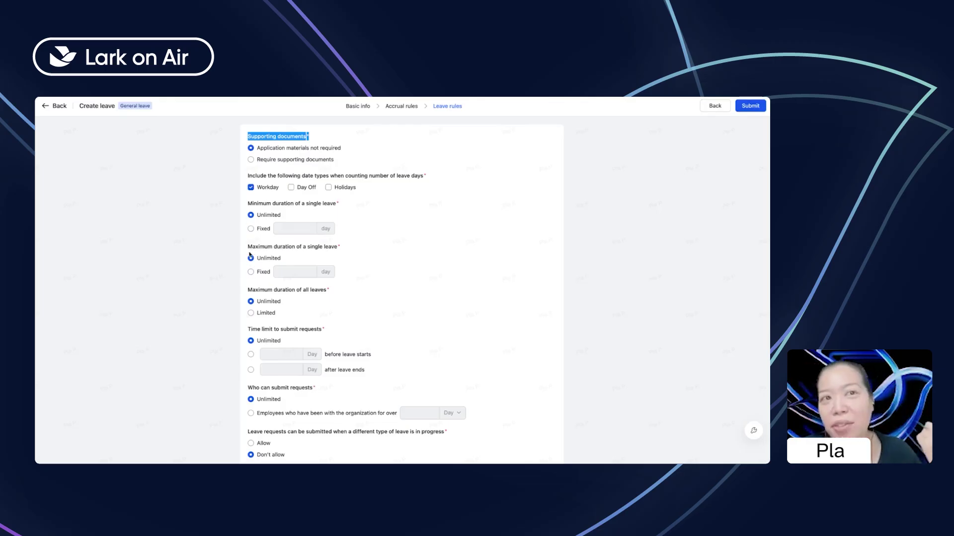
pyautogui.click(252, 273)
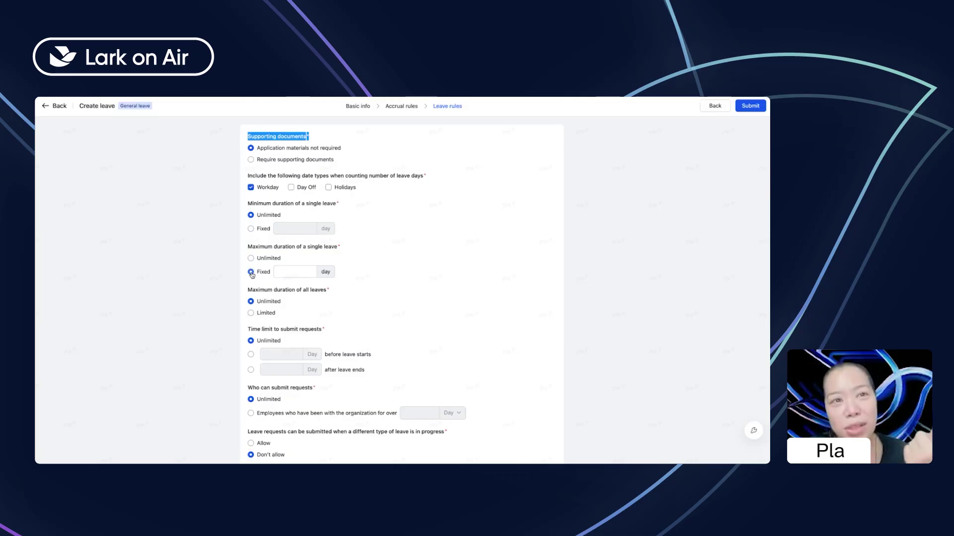
pyautogui.click(279, 272)
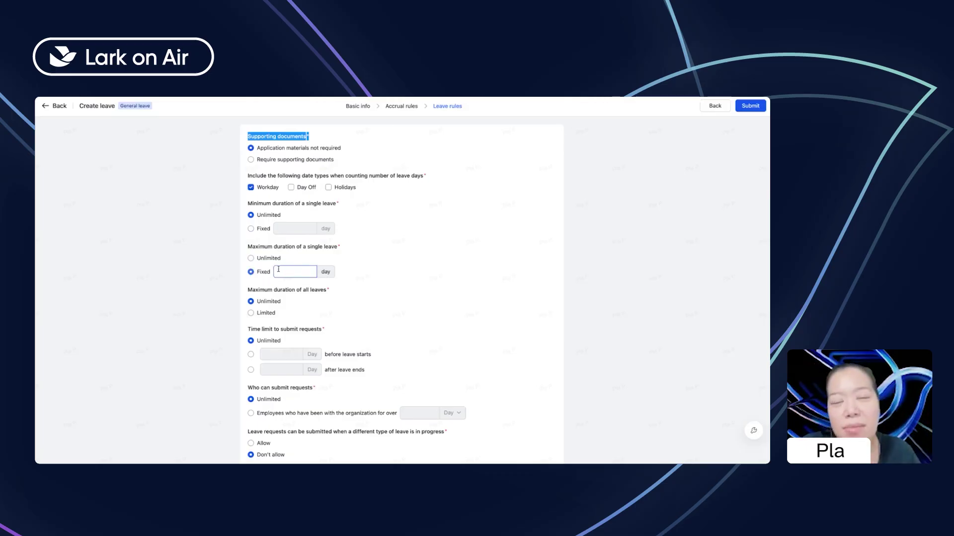
# - Limit who can submit Personal Leave requests to employees who have been with the organization for over 120 days
pyautogui.scroll(-2, 383, 313)
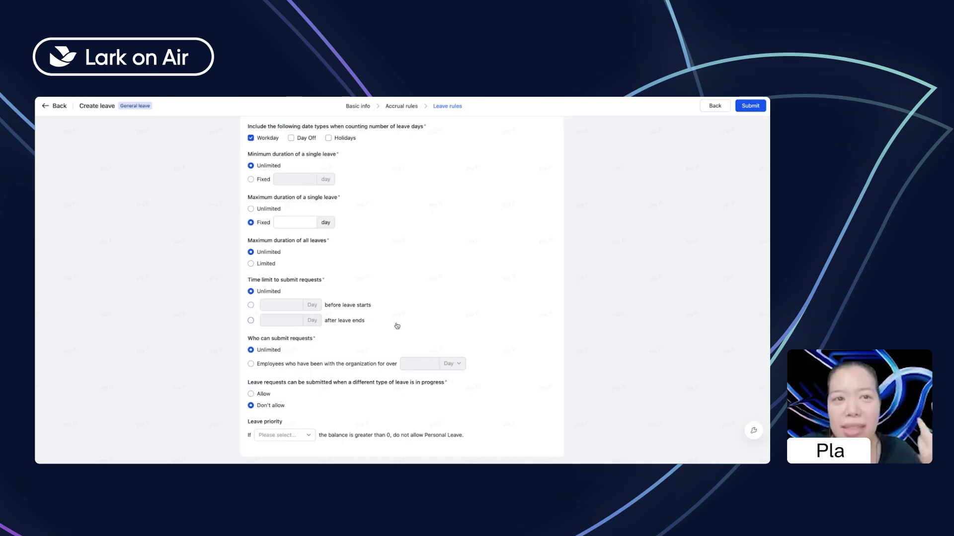
pyautogui.moveTo(249, 338); pyautogui.dragTo(333, 342)
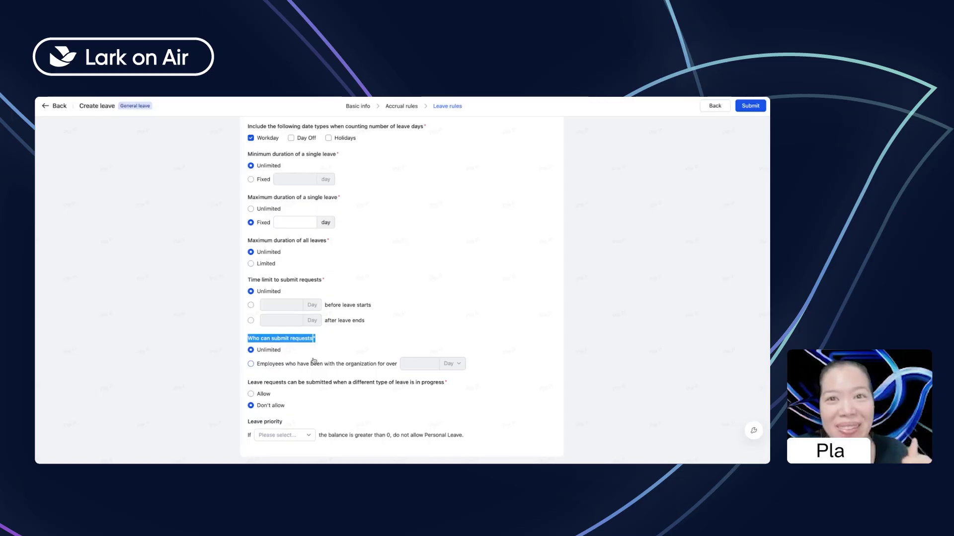
pyautogui.click(250, 364)
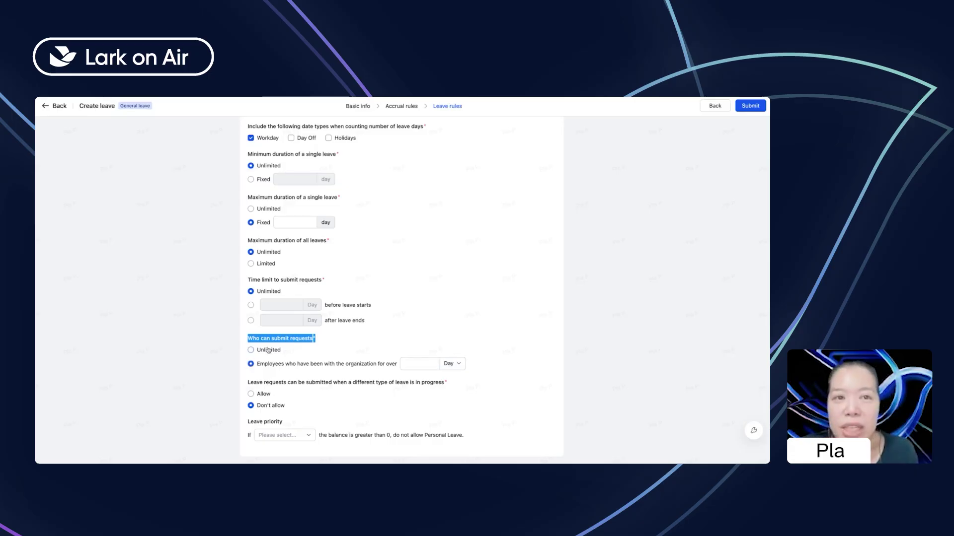
pyautogui.click(251, 364)
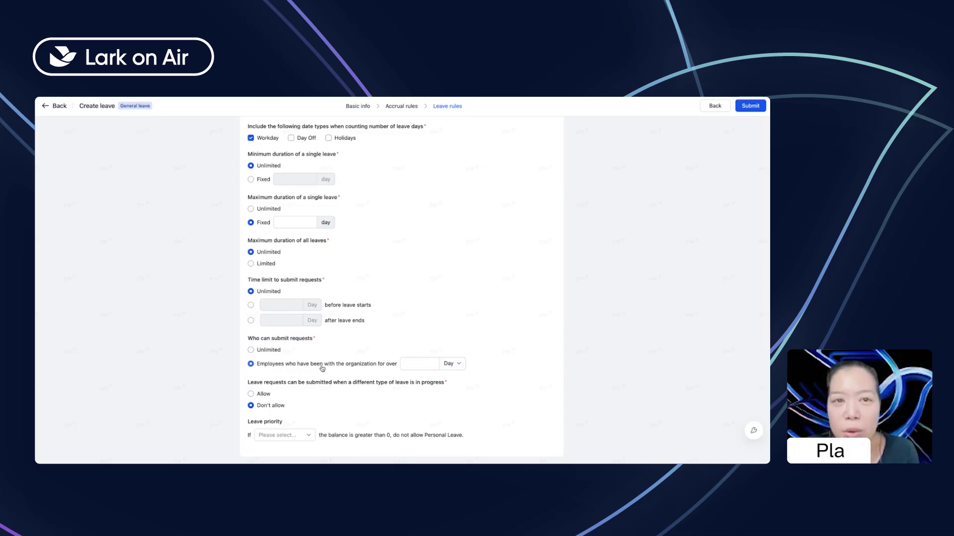
pyautogui.click(422, 363)
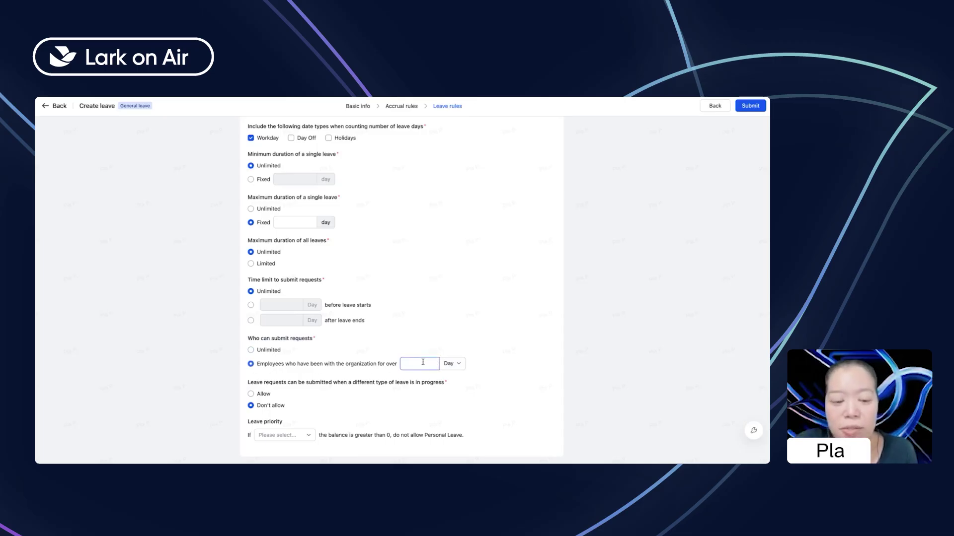
pyautogui.write('120')
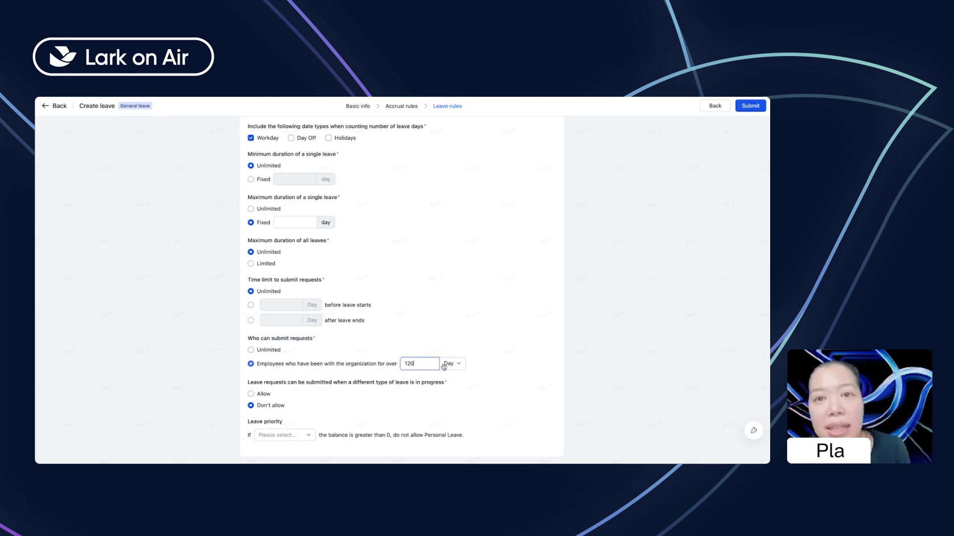
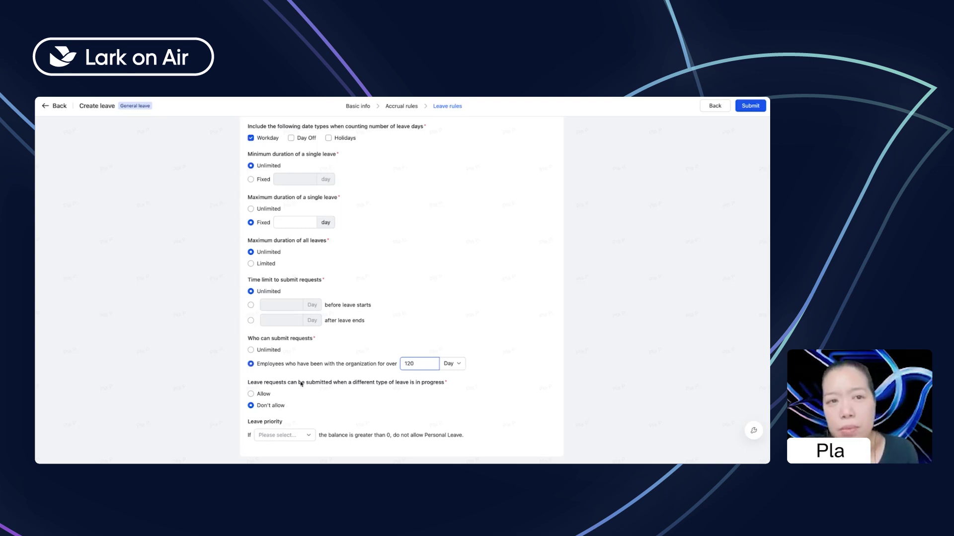
# - Try allowing leave requests while a different type of leave is in progress, and set the rule back to Don't allow
pyautogui.click(250, 380)
pyautogui.moveTo(249, 387); pyautogui.dragTo(392, 393)
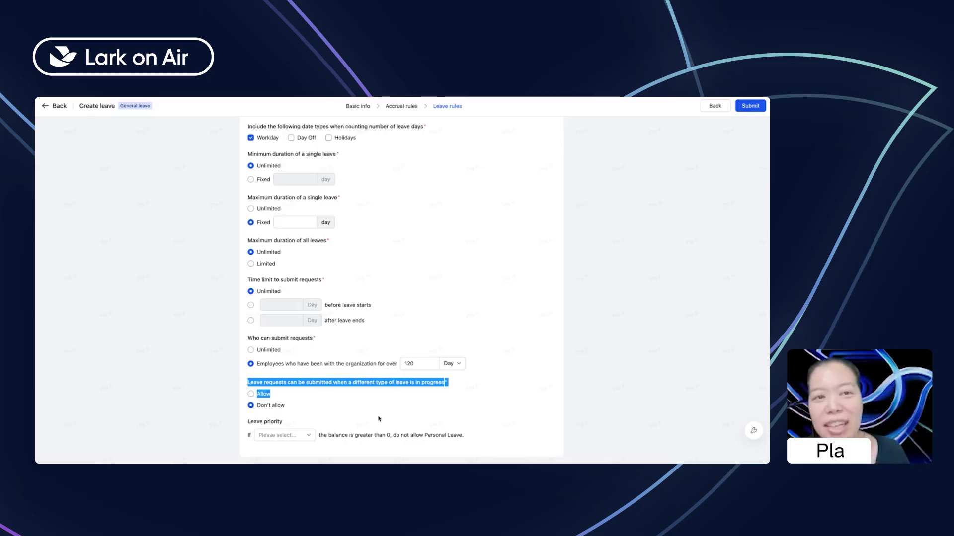
pyautogui.click(305, 409)
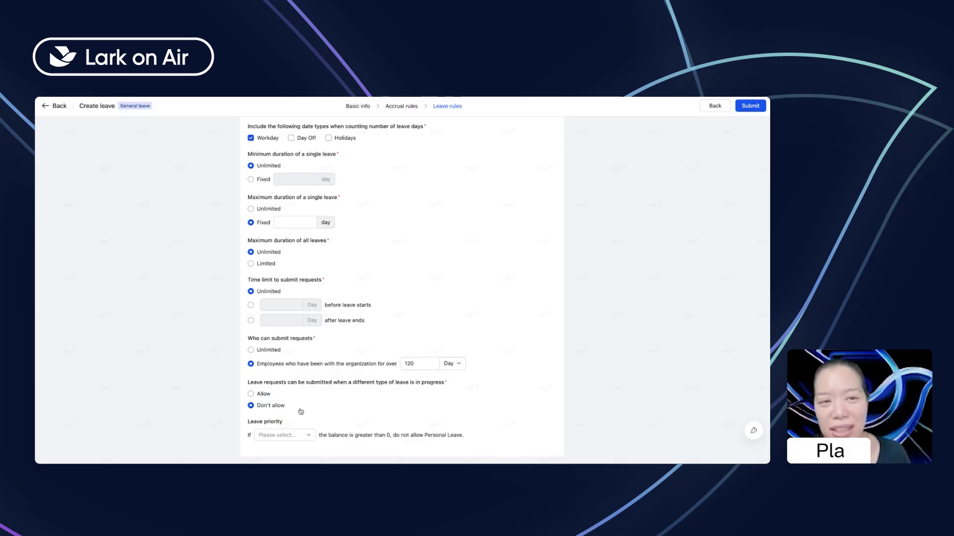
pyautogui.click(251, 395)
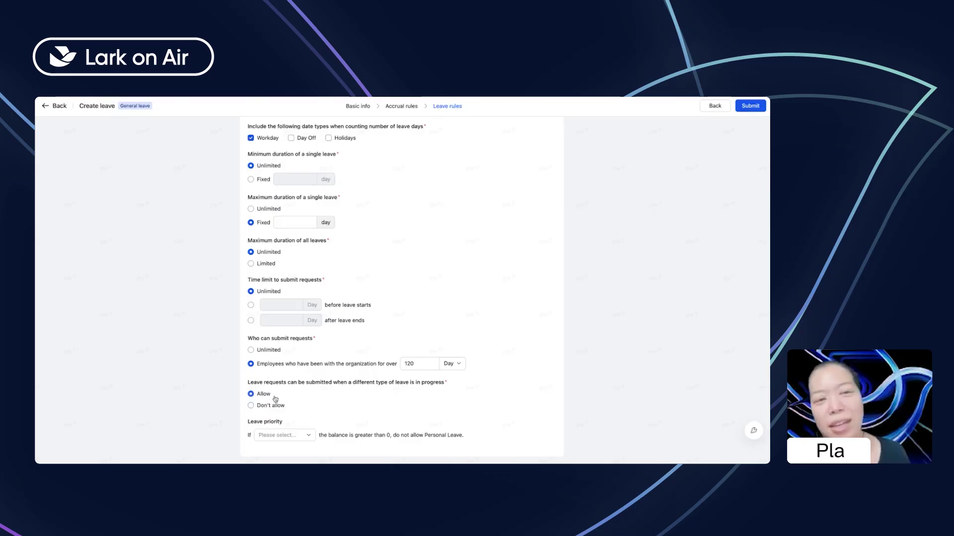
pyautogui.click(261, 409)
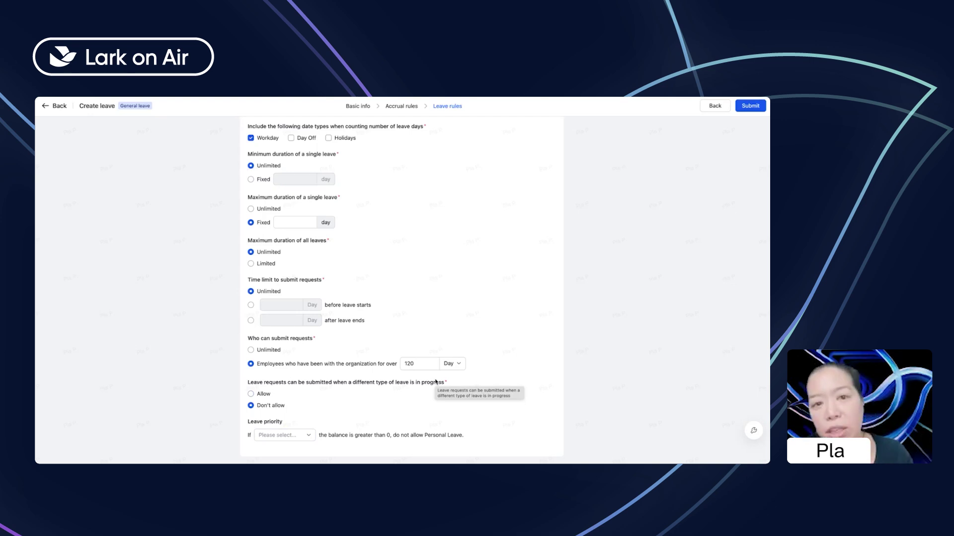
# - Check which leave types can be chosen for Leave priority and highlight its "is greater than 0" balance condition
pyautogui.click(300, 435)
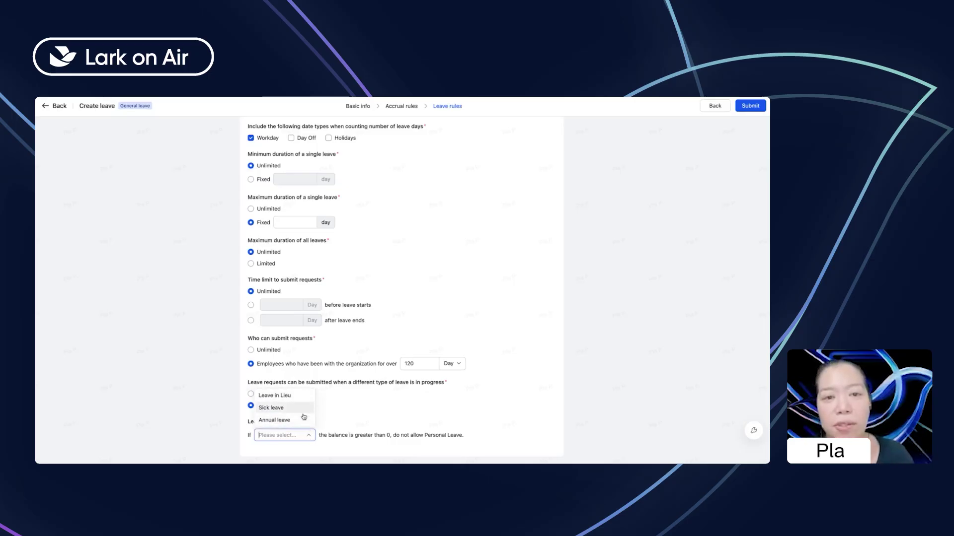
pyautogui.click(337, 412)
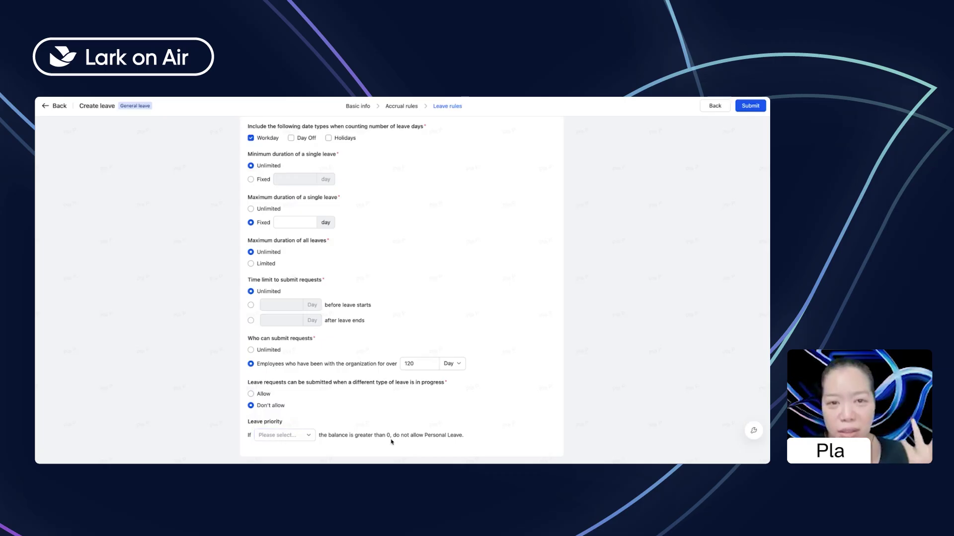
pyautogui.moveTo(391, 435); pyautogui.dragTo(349, 435)
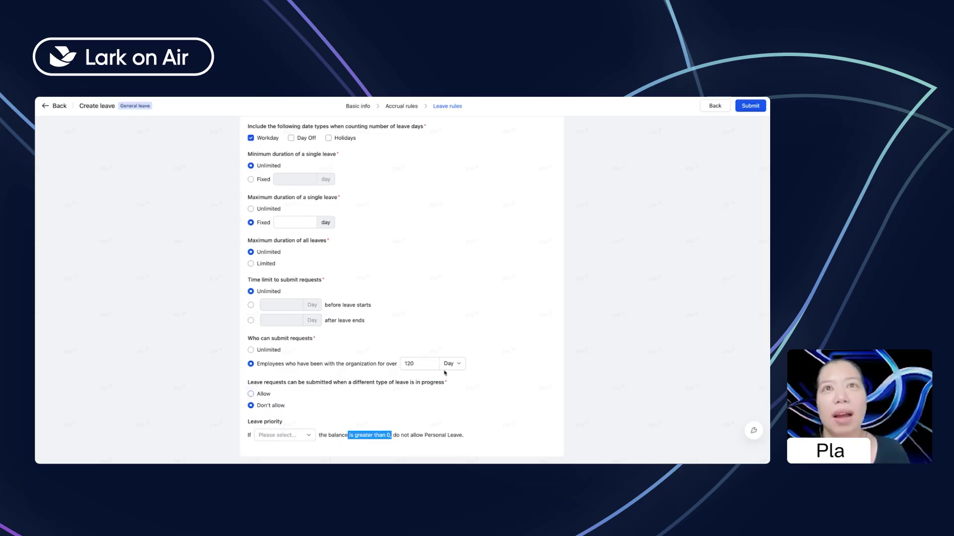
pyautogui.scroll(1, 444, 372)
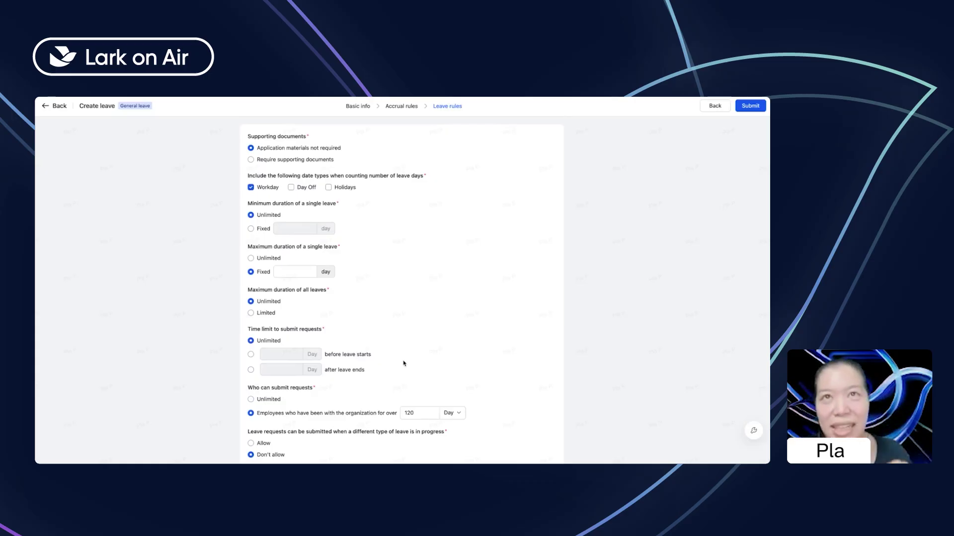
# - Switch to The Best CSM Co., Ltd. document and highlight question Q1's start date, grant date and expiry condition
pyautogui.hotkey('ctrl', 'Tab')
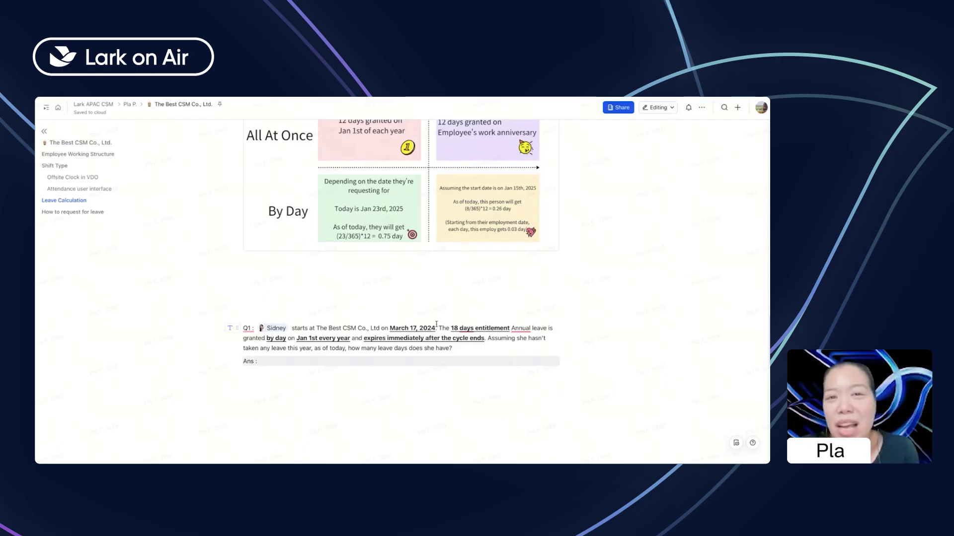
pyautogui.moveTo(436, 327); pyautogui.dragTo(394, 330)
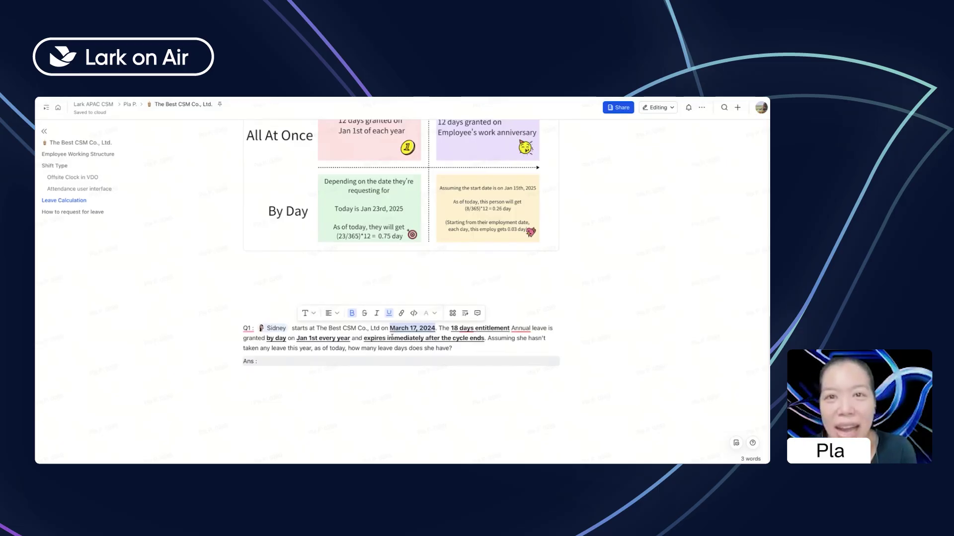
pyautogui.click(344, 339)
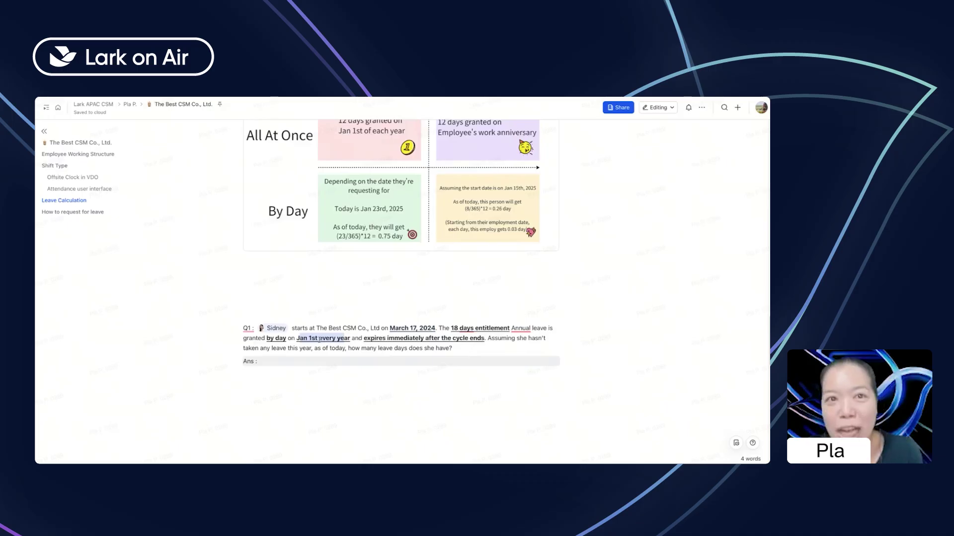
pyautogui.moveTo(297, 338); pyautogui.dragTo(486, 339)
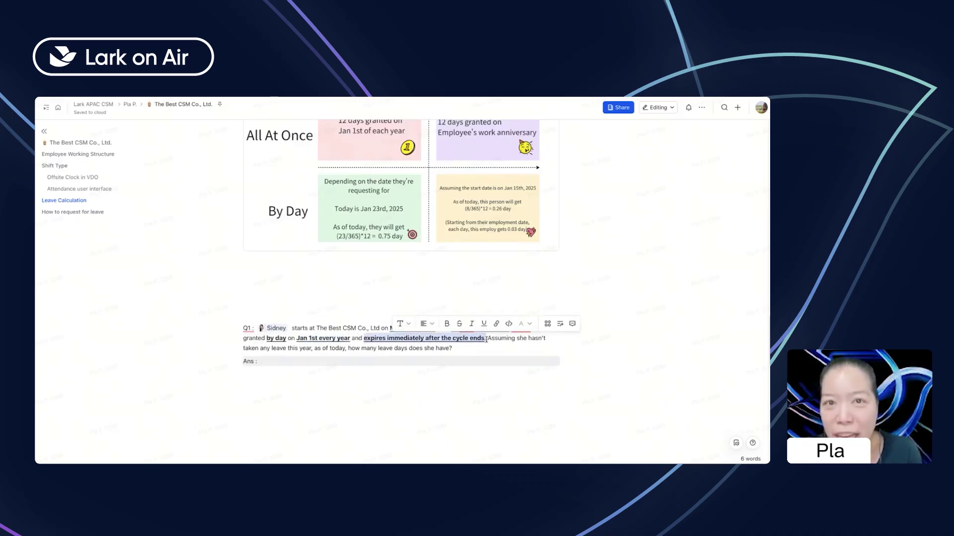
pyautogui.click(490, 395)
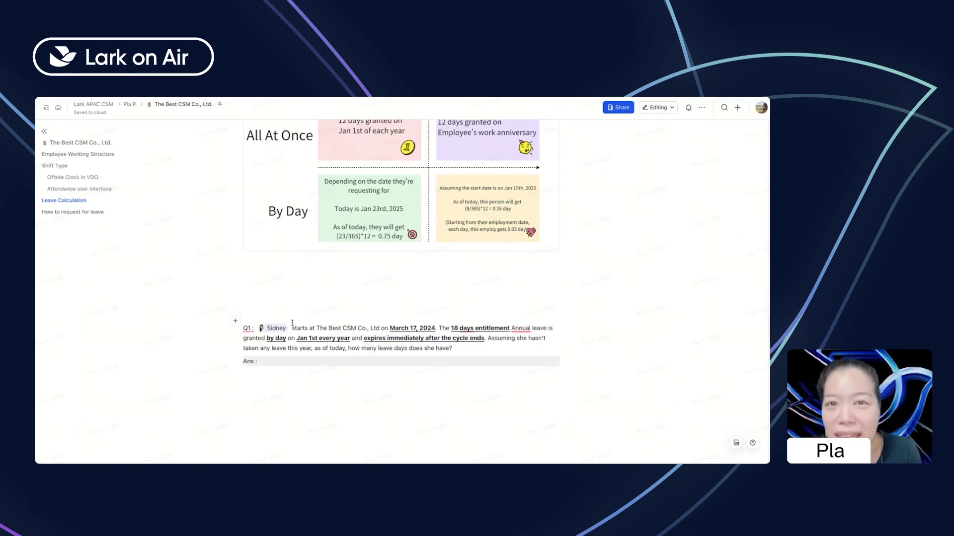
# - Highlight the start year in Q1, refer to the By Day example in the leave calculation chart, and return to the answer line
pyautogui.moveTo(436, 328); pyautogui.dragTo(419, 327)
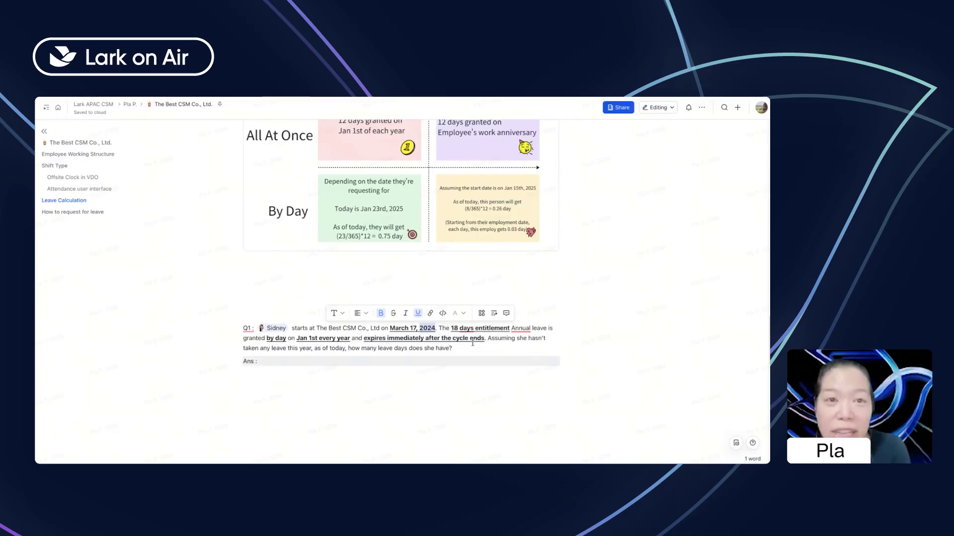
pyautogui.click(463, 359)
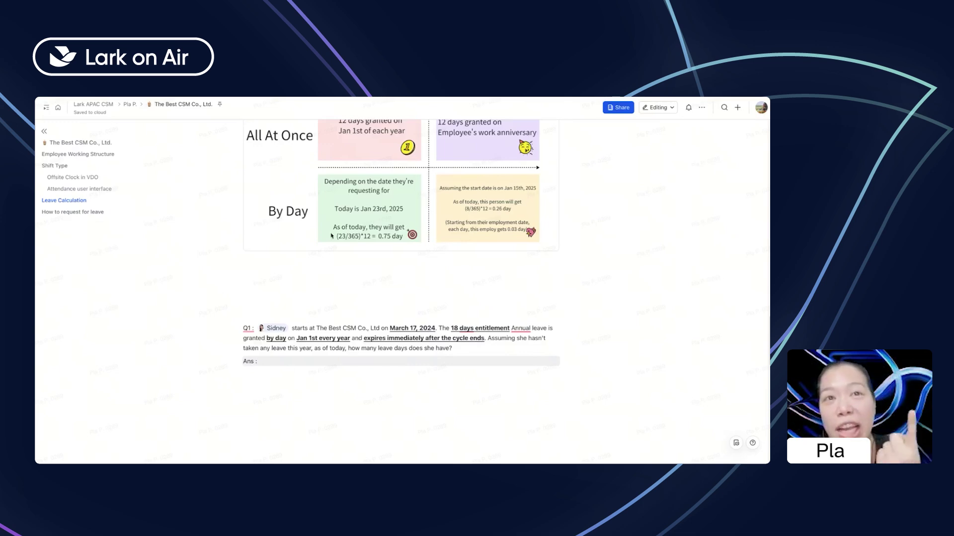
pyautogui.click(355, 233)
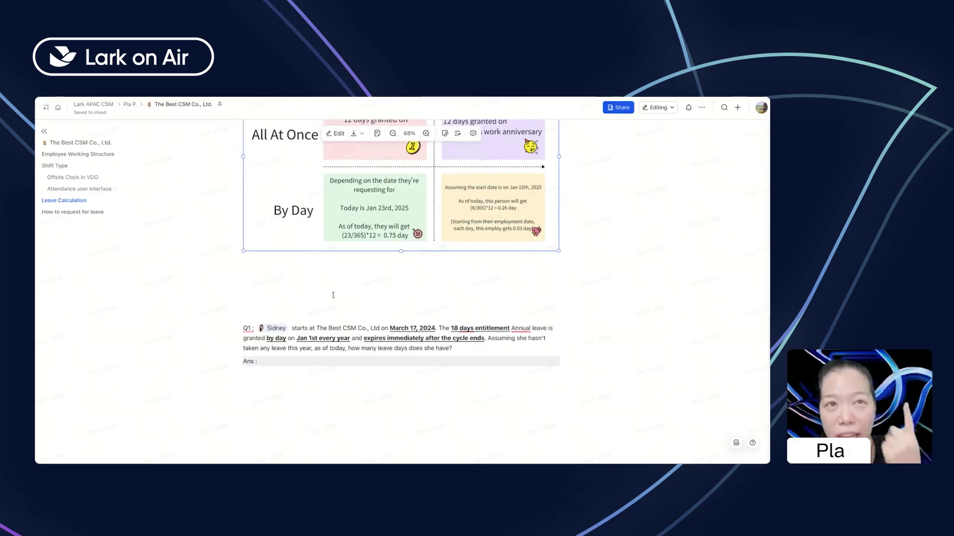
pyautogui.click(271, 359)
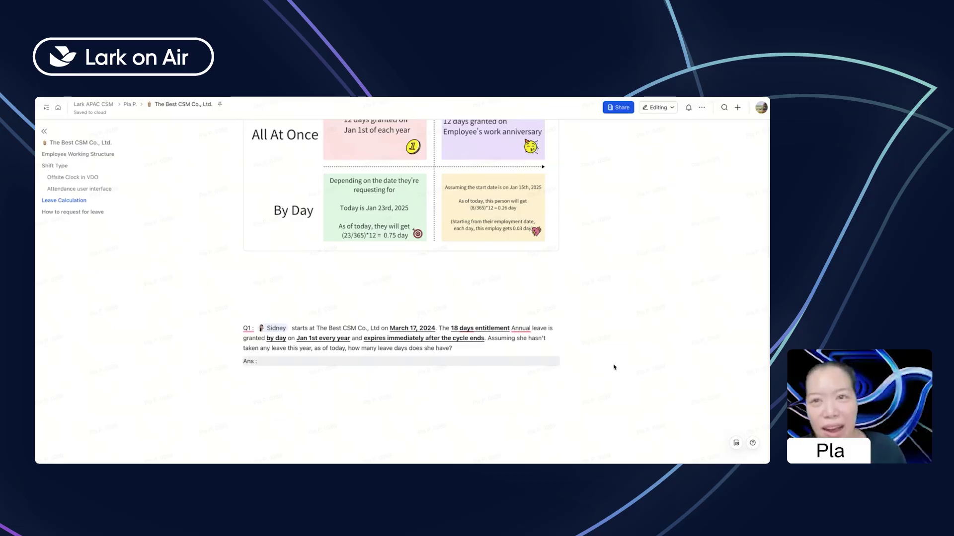
# - Go to question Q2 and highlight its employment date grant condition and the employee's start date, ending at the answer line
pyautogui.scroll(-2, 565, 394)
pyautogui.scroll(-6, 601, 371)
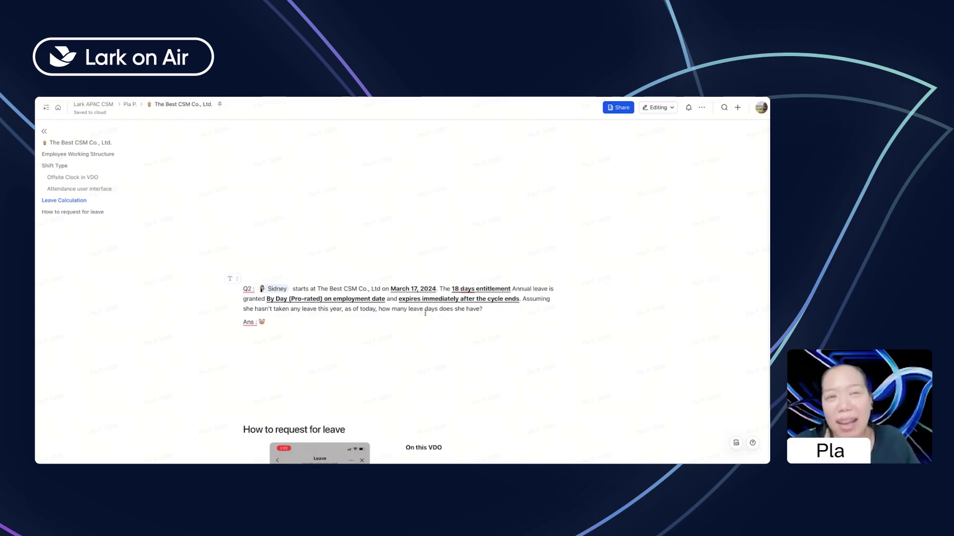
pyautogui.moveTo(385, 299); pyautogui.dragTo(324, 300)
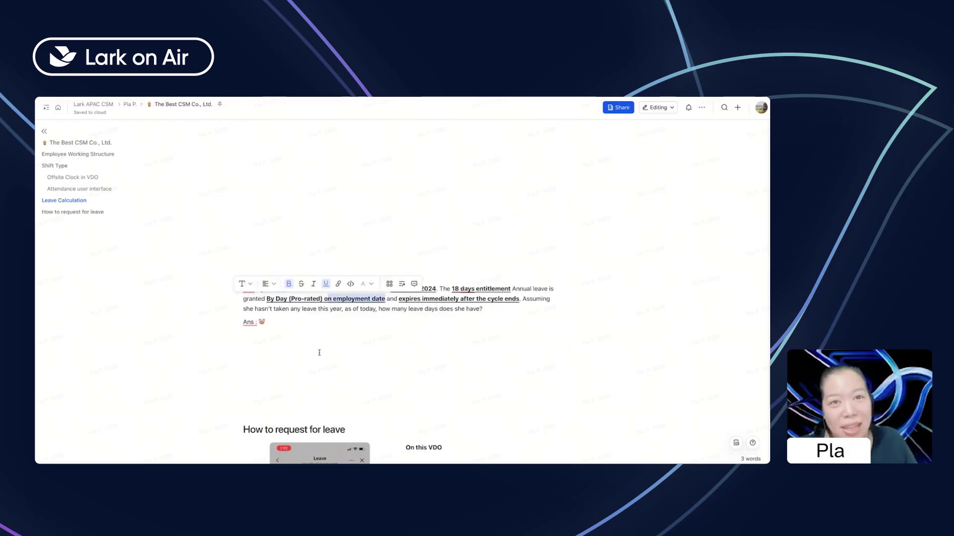
pyautogui.click(319, 353)
pyautogui.moveTo(436, 289); pyautogui.dragTo(391, 288)
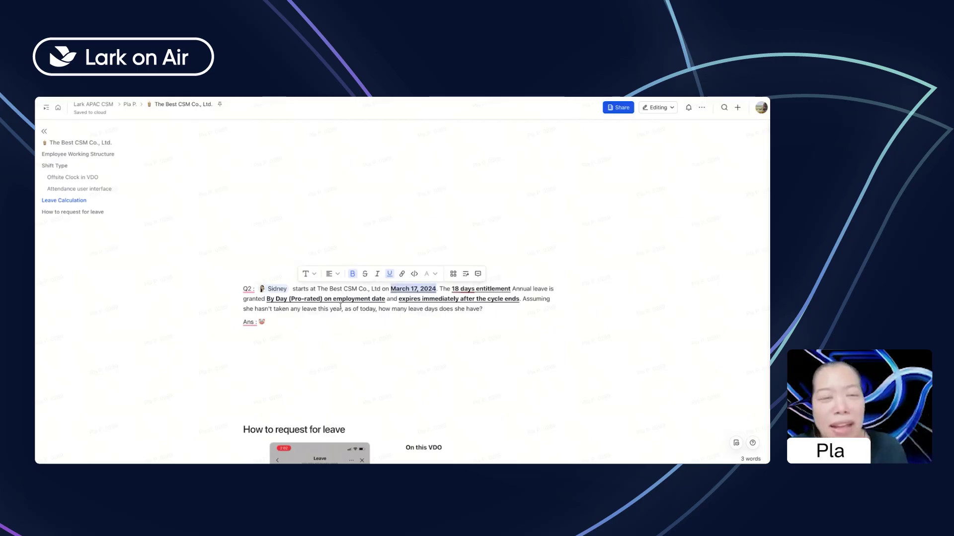
pyautogui.click(279, 323)
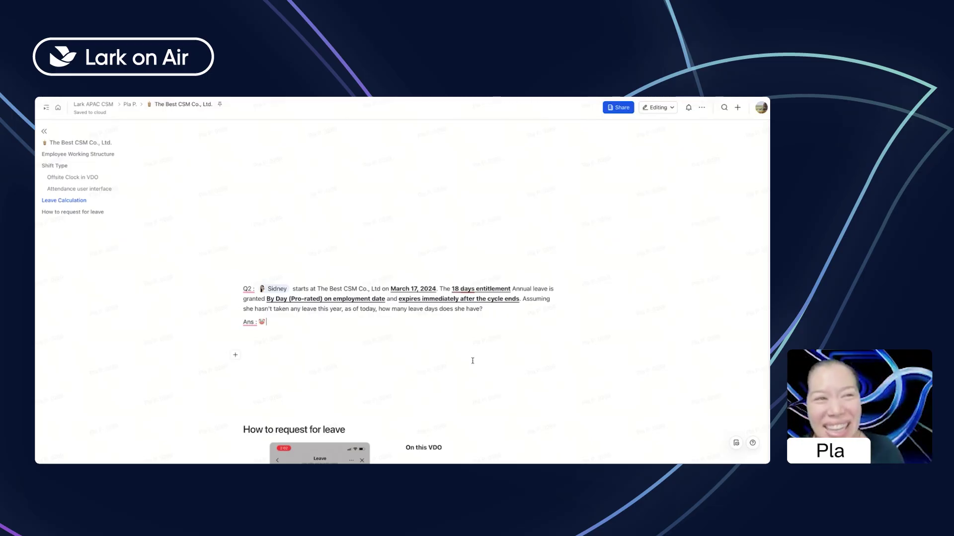
# - Return to the leave type being created and leave its page without saving the changes
pyautogui.scroll(-1, 473, 363)
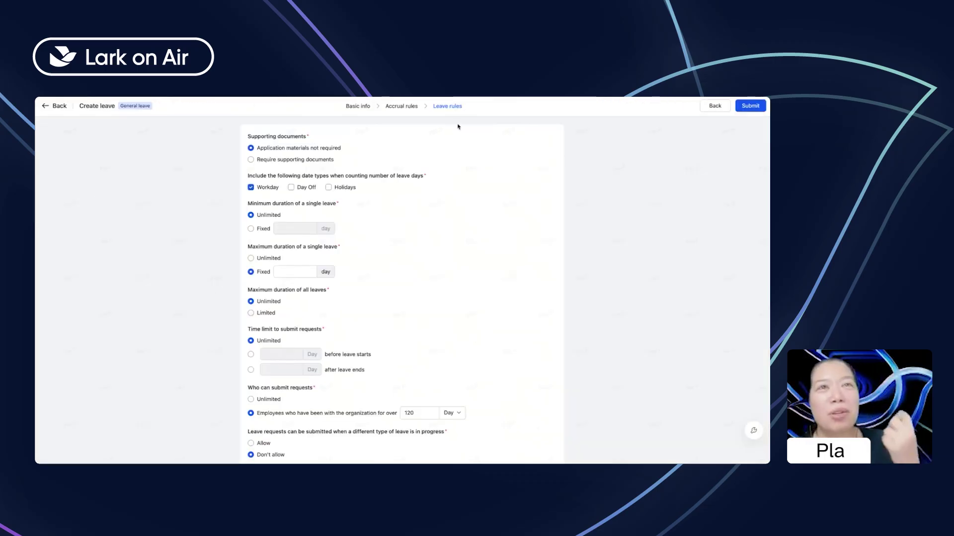
pyautogui.click(54, 107)
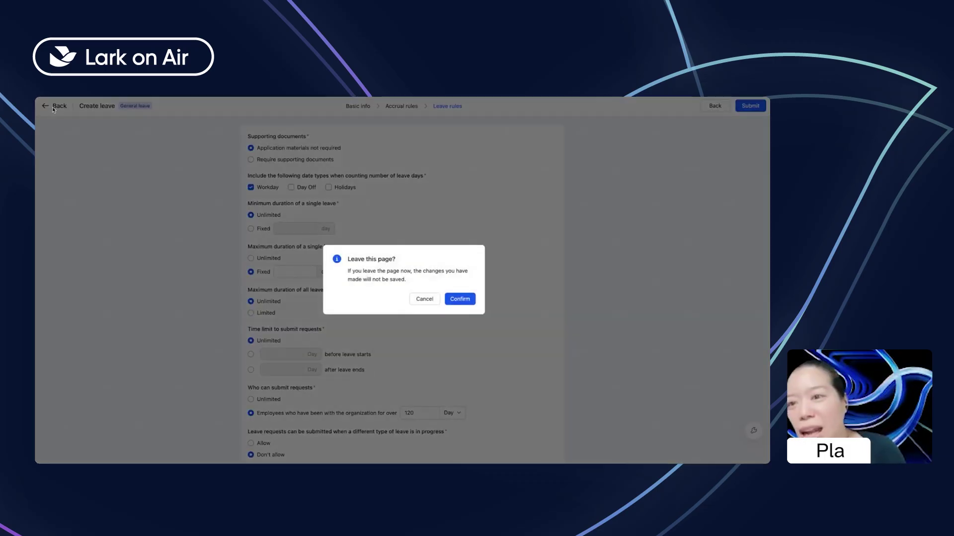
pyautogui.click(459, 298)
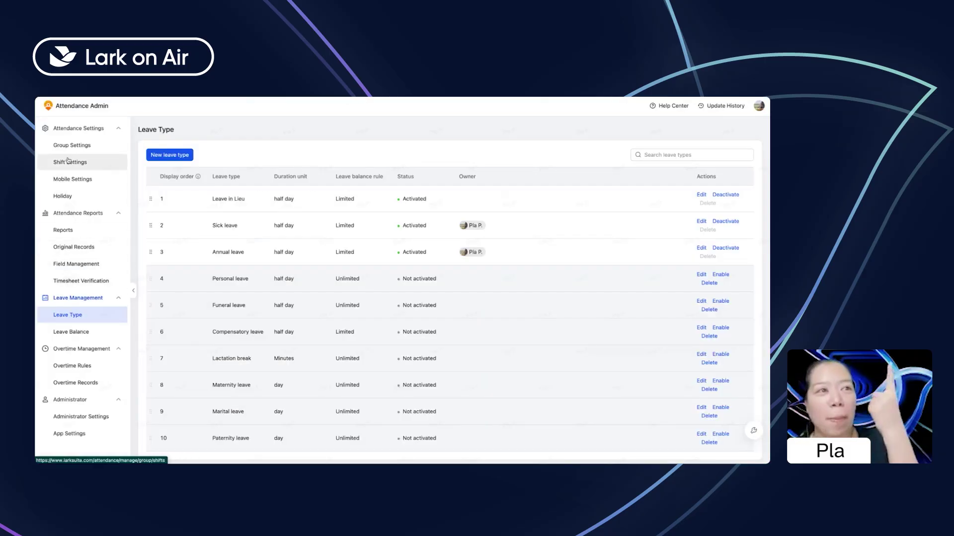
# - Open Leave Balance, view the details of the employee who joined on 2025-01-01, and check the Sick leave and Annual leave balances
pyautogui.click(75, 334)
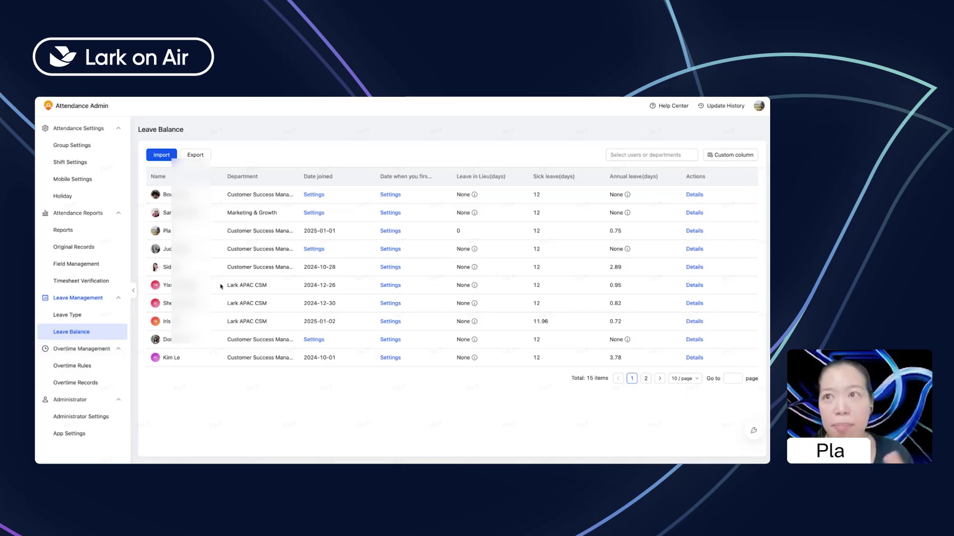
pyautogui.click(694, 232)
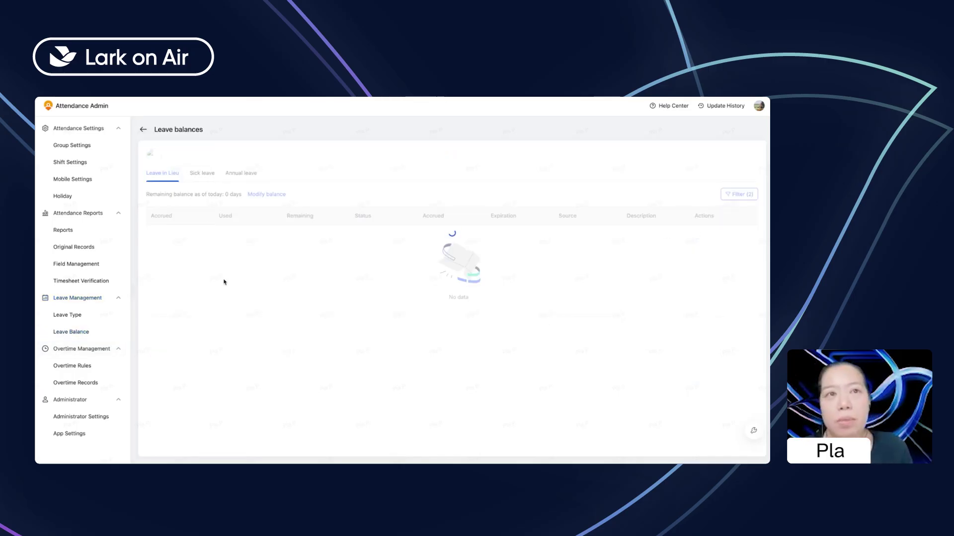
pyautogui.click(207, 179)
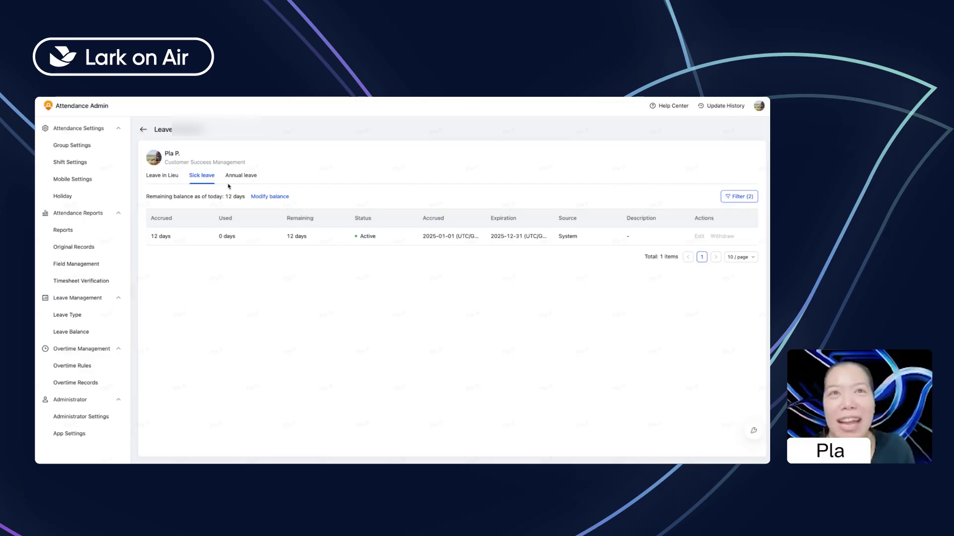
pyautogui.click(244, 178)
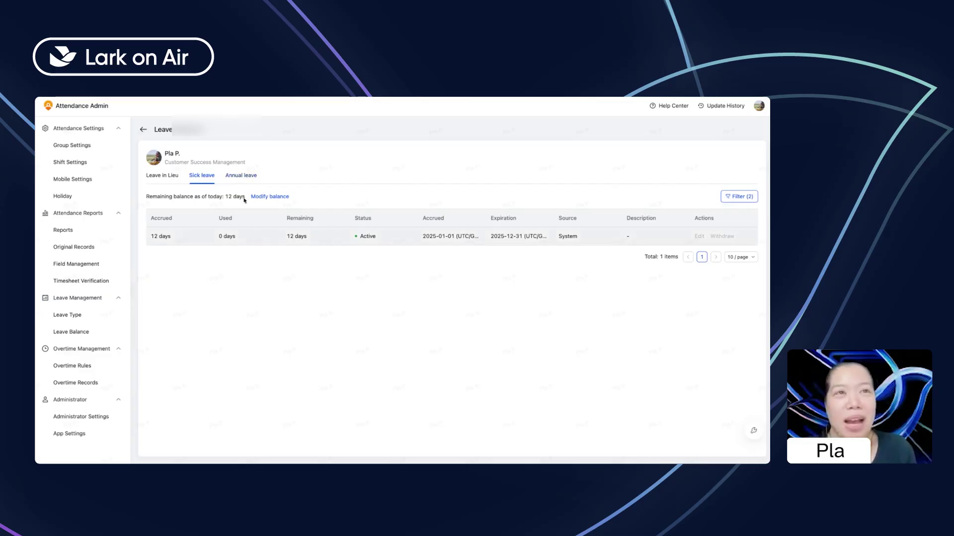
# - View the Annual leave balance, review its Modify balance form with the Remove adjustment, date and description fields, and close it without saving
pyautogui.click(237, 173)
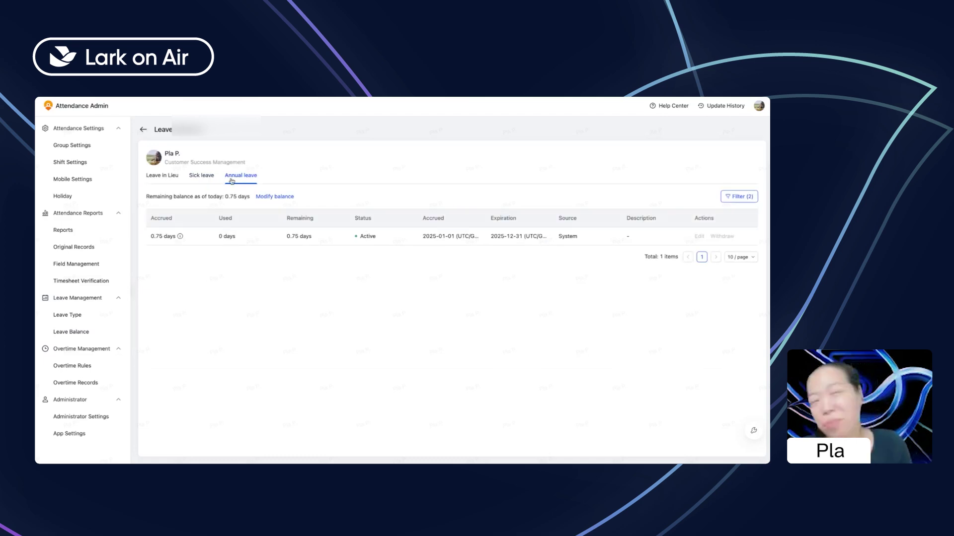
pyautogui.click(282, 199)
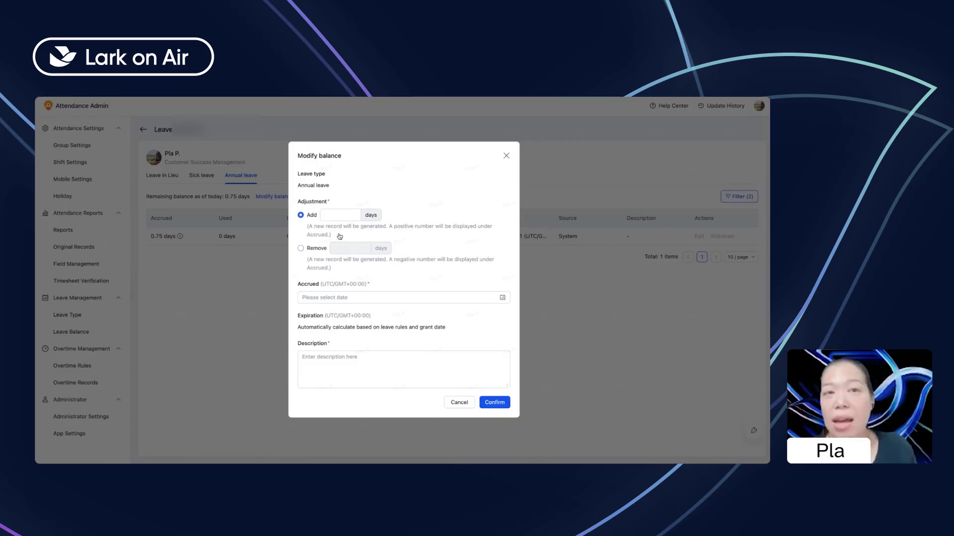
pyautogui.click(301, 249)
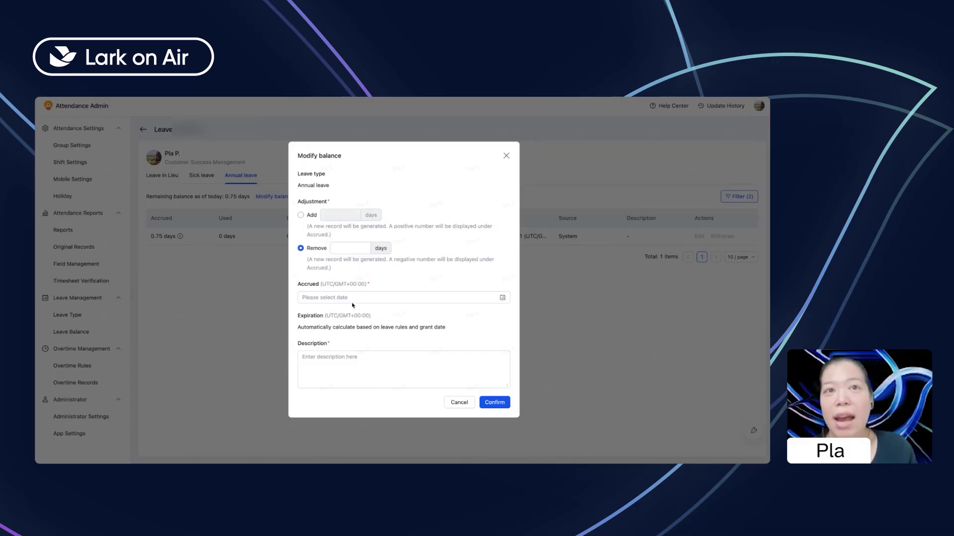
pyautogui.click(337, 297)
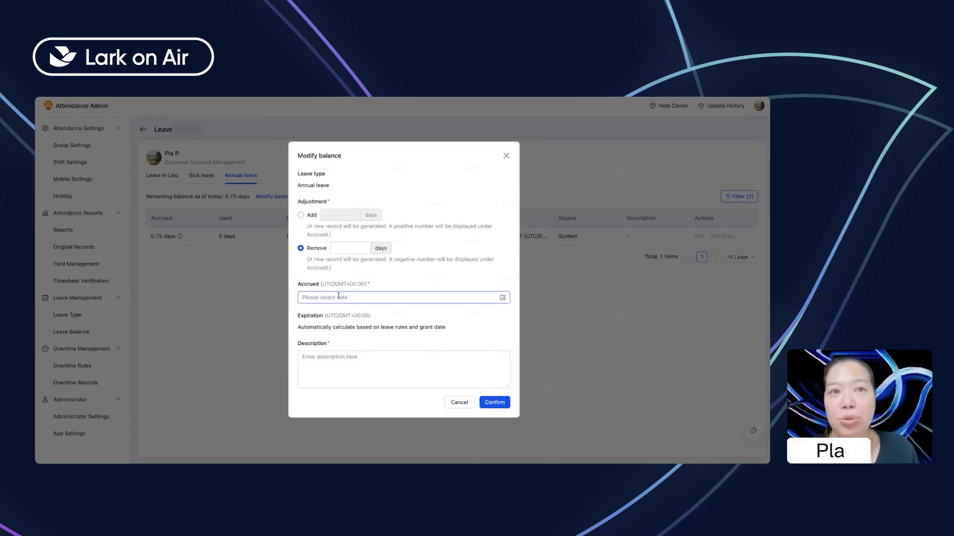
pyautogui.click(447, 338)
pyautogui.click(326, 368)
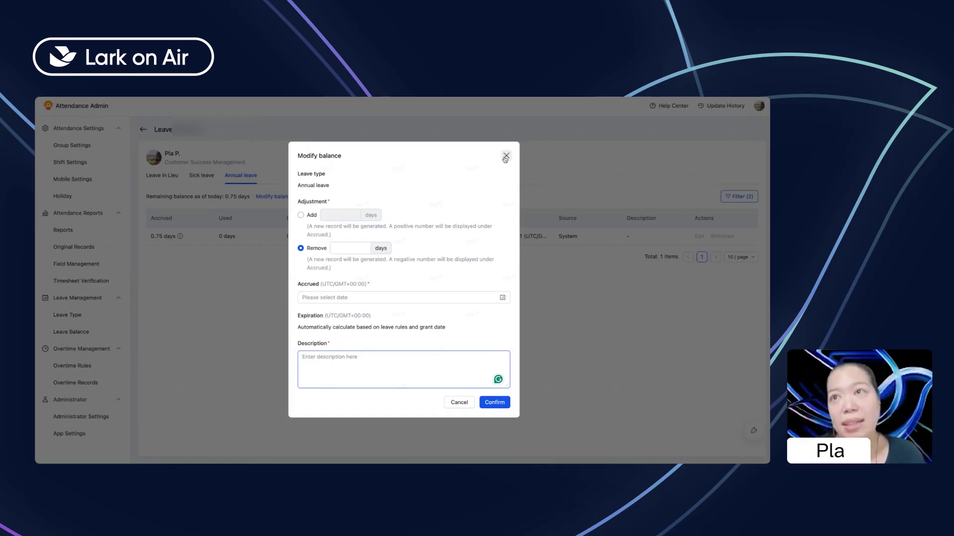
pyautogui.click(505, 156)
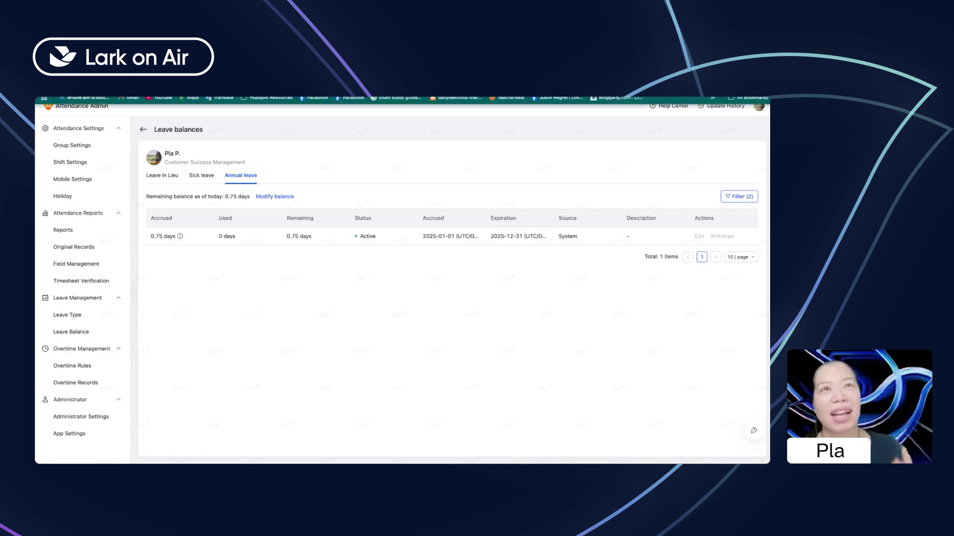
# - Switch to The Best CSM Co., Ltd. document and view its How to request for leave section
pyautogui.hotkey('alt', 'Tab')
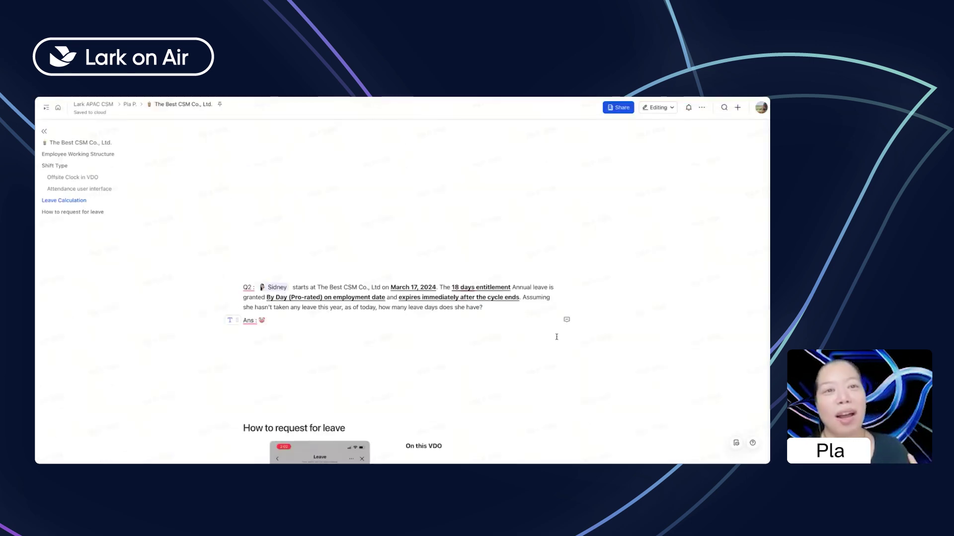
pyautogui.scroll(-3, 566, 330)
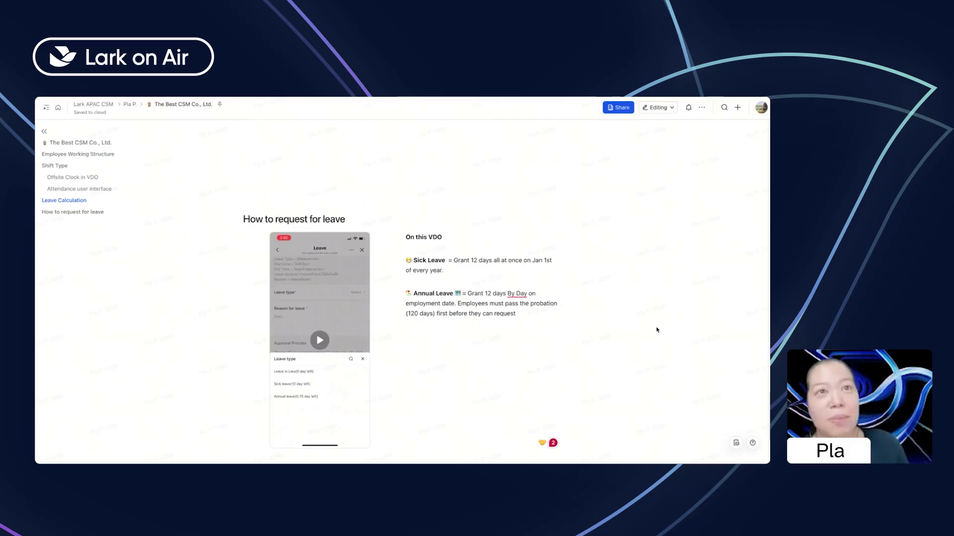
pyautogui.scroll(3, 656, 330)
pyautogui.scroll(-4, 654, 329)
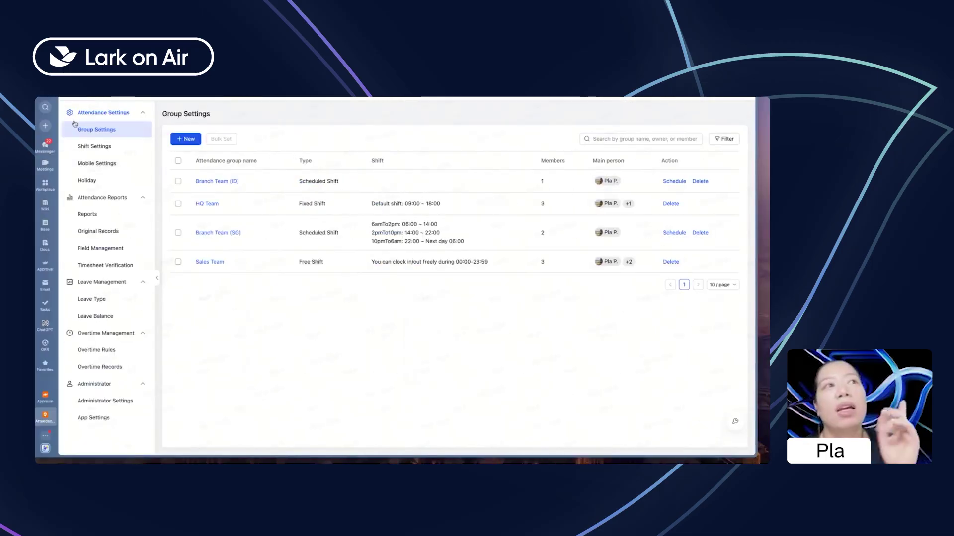
# - Switch to Lark, search for "appro" and open the Approval app
pyautogui.click(45, 107)
pyautogui.write('appro')
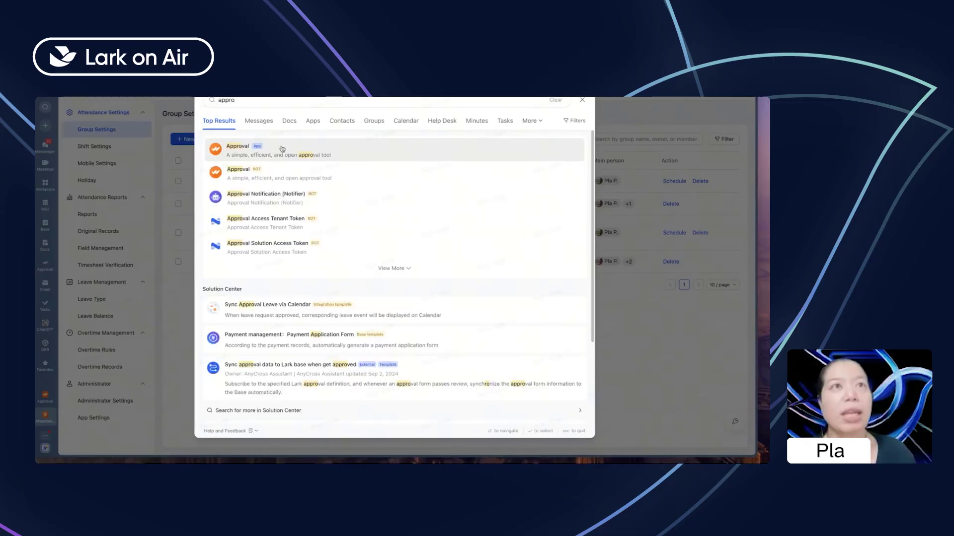
pyautogui.click(281, 149)
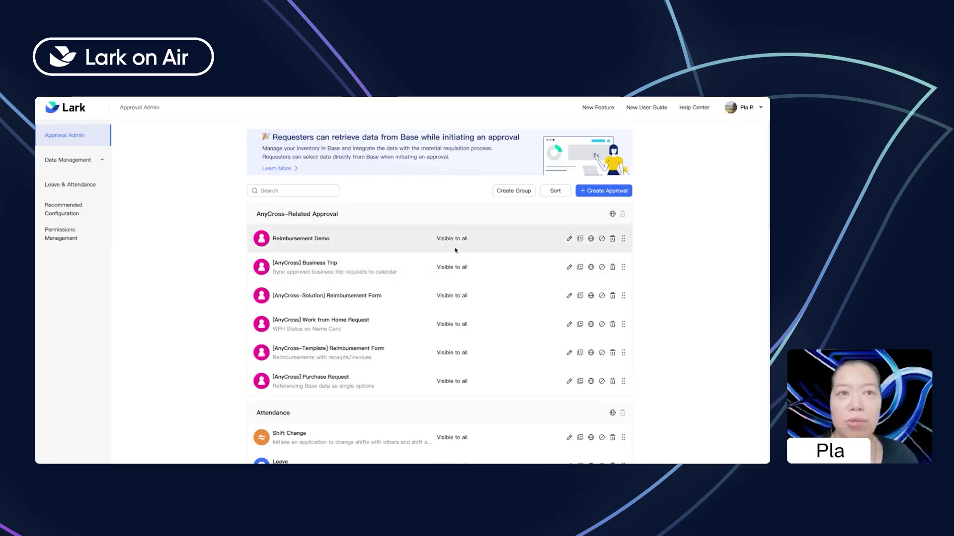
# - Search the approvals for "leave", open the Leave approval for editing, and select All as who can submit the request
pyautogui.click(314, 192)
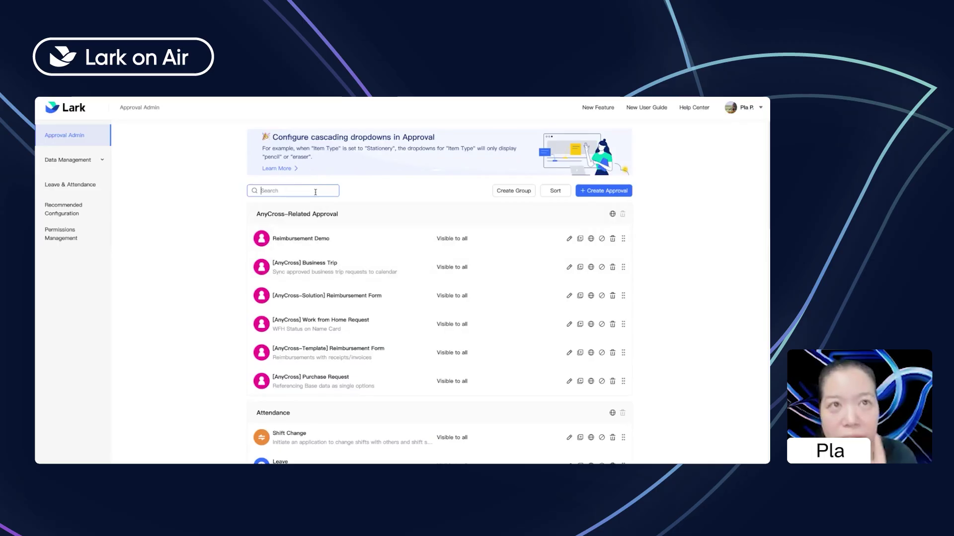
pyautogui.write('leave')
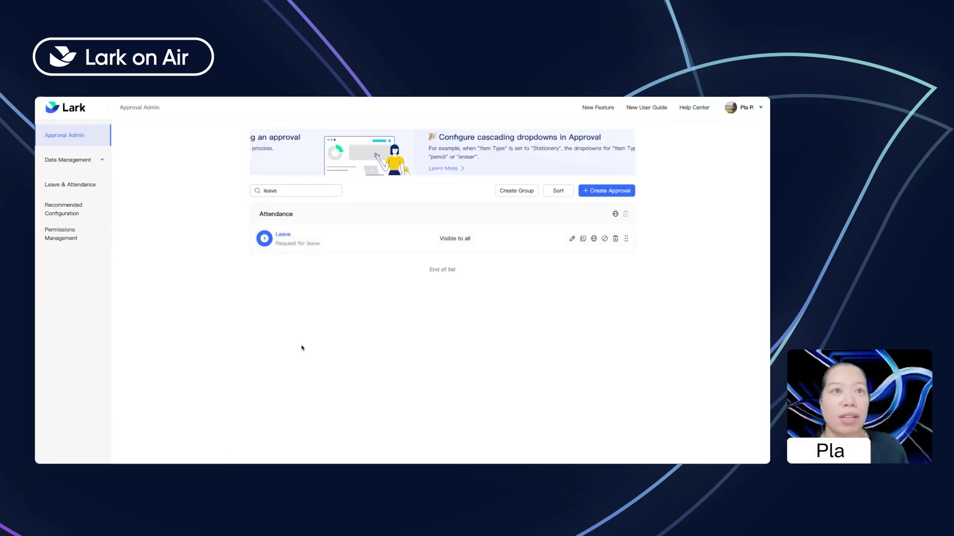
pyautogui.click(572, 240)
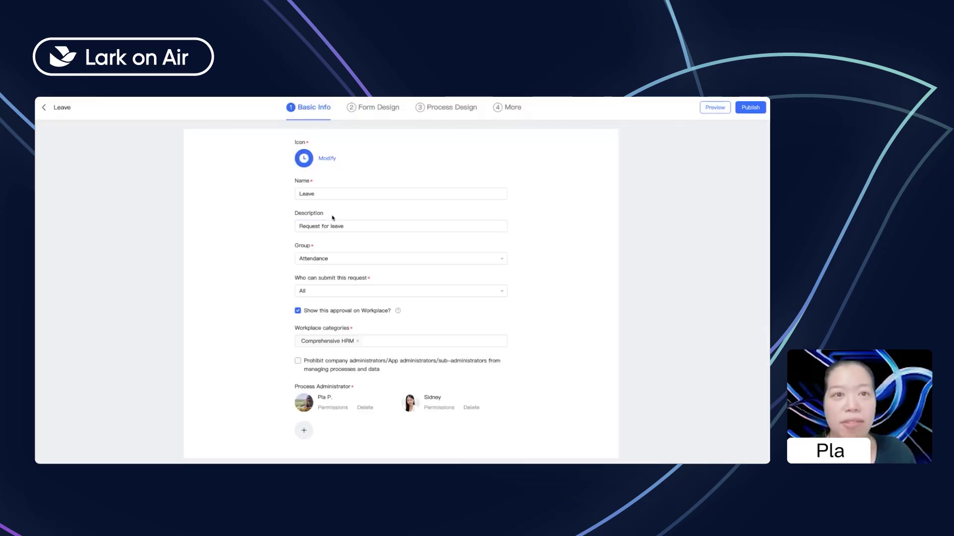
pyautogui.click(326, 292)
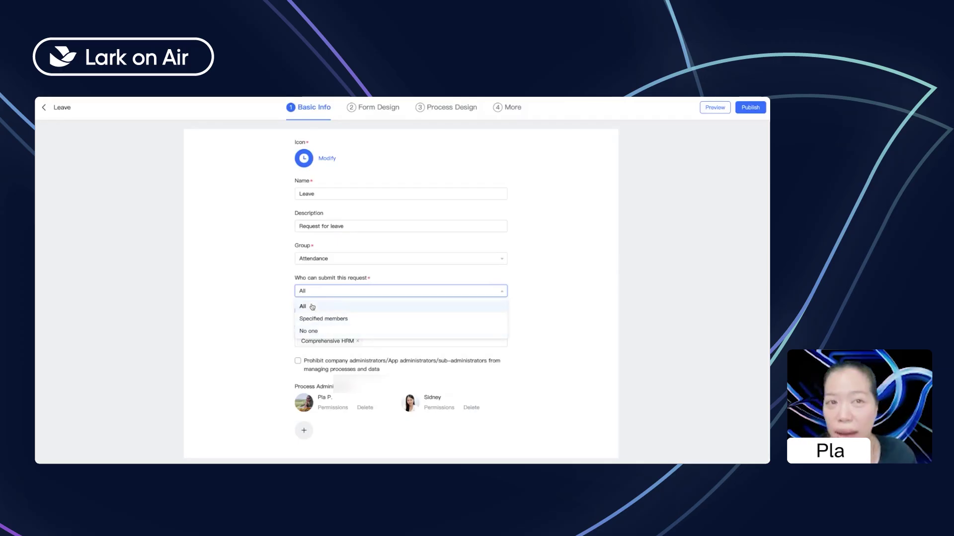
pyautogui.click(312, 306)
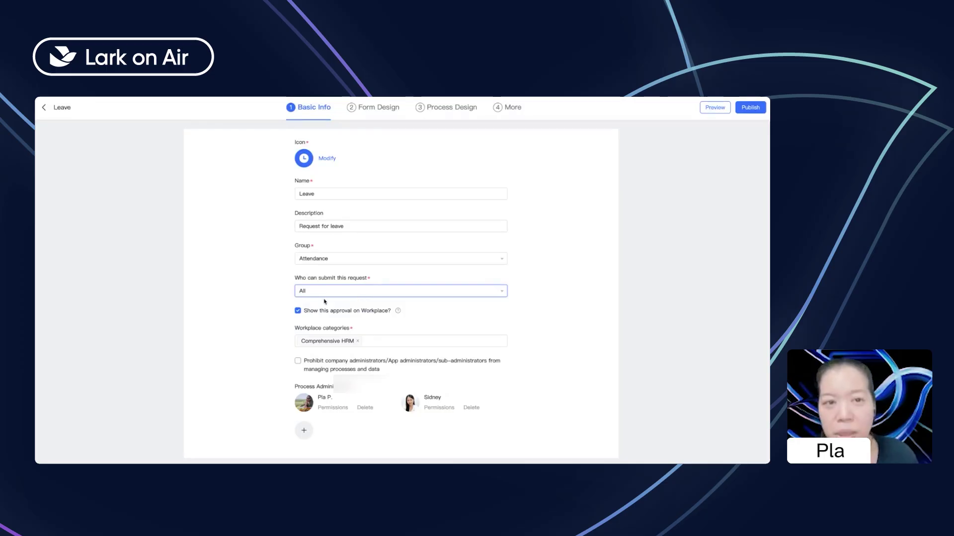
# - Review the Leave form's design, checking the widget groups and the settings of its description and leave widgets
pyautogui.click(374, 110)
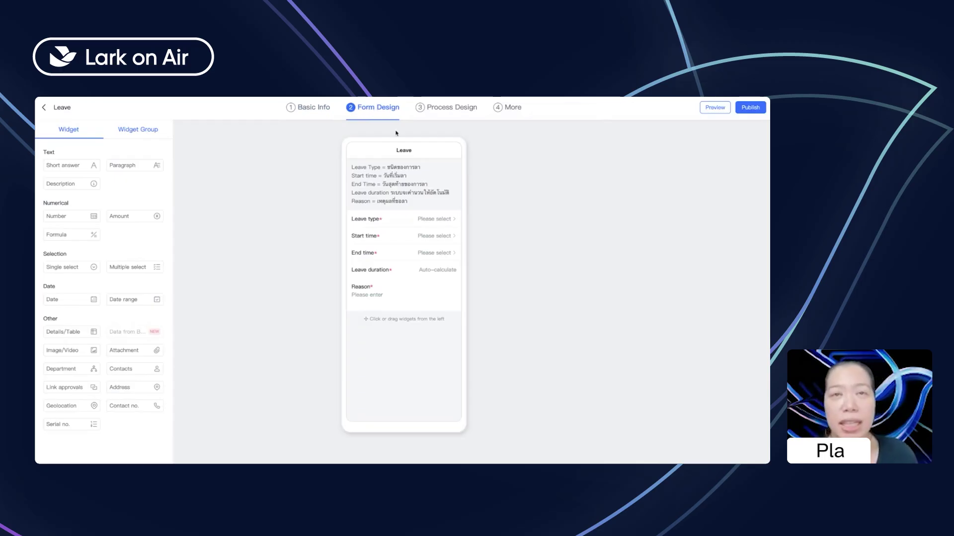
pyautogui.click(138, 133)
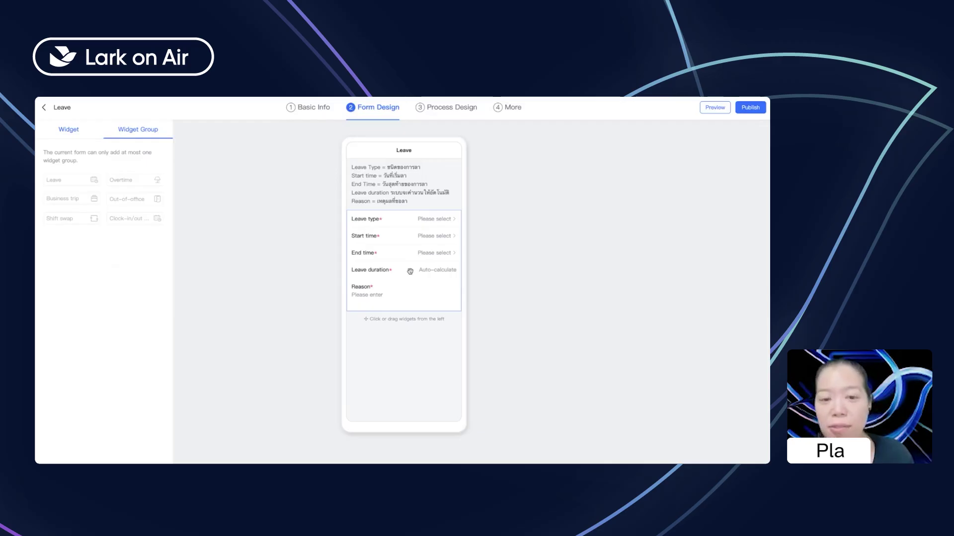
pyautogui.click(433, 199)
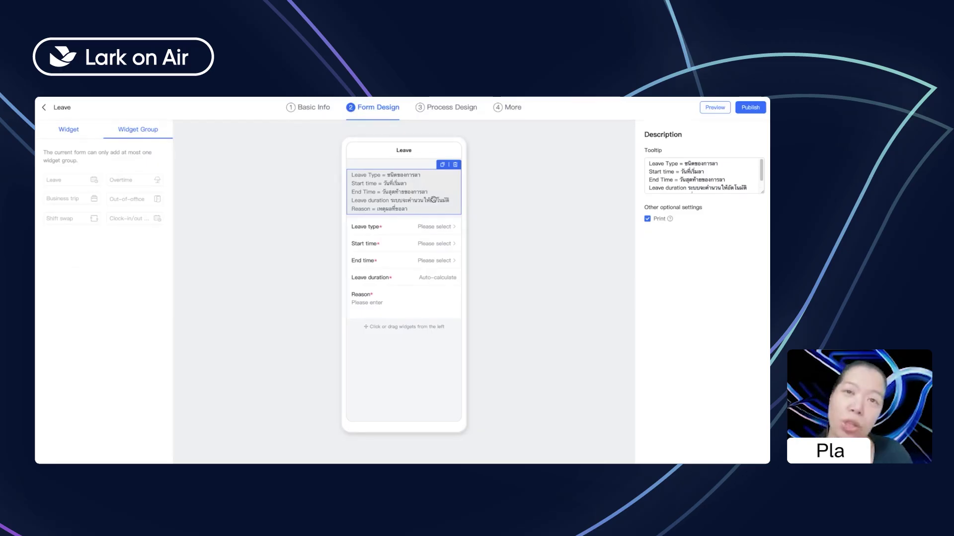
pyautogui.click(503, 273)
pyautogui.click(409, 246)
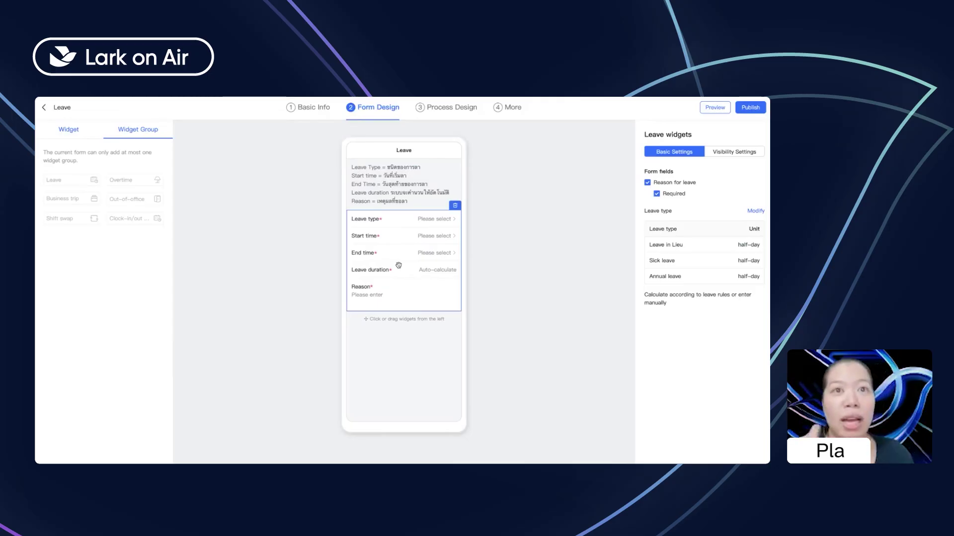
# - Add a Number widget and an Amount widget below the leave fields in the form, and select the leave widgets
pyautogui.click(69, 130)
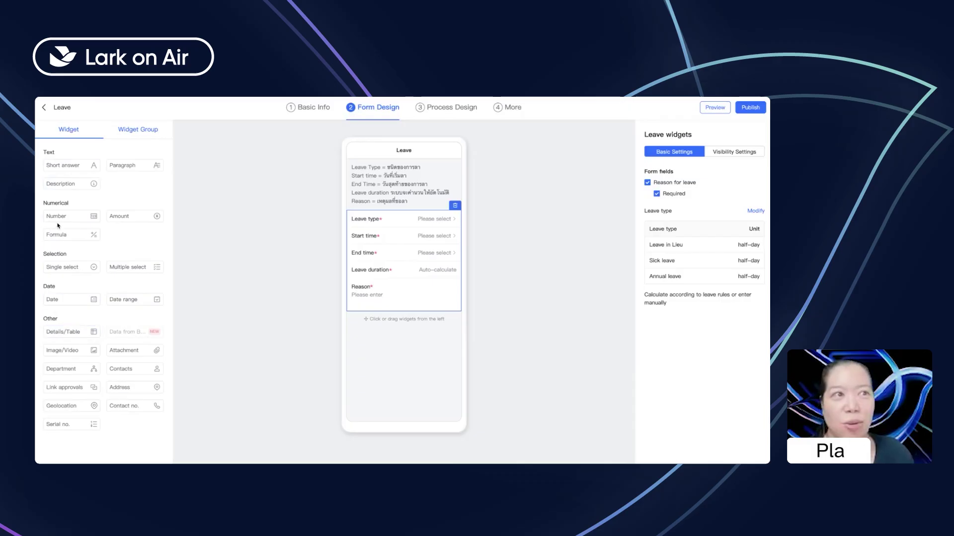
pyautogui.moveTo(56, 217); pyautogui.dragTo(280, 322)
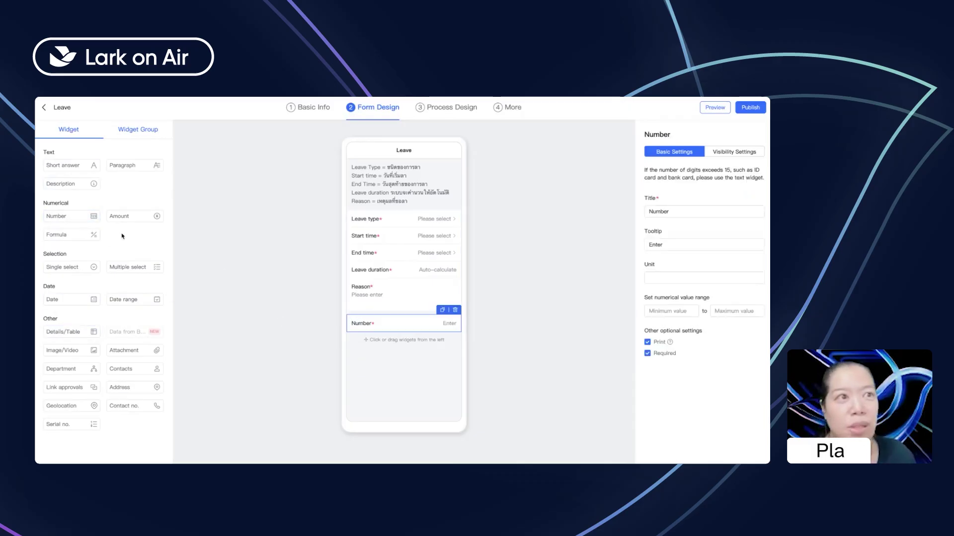
pyautogui.click(123, 216)
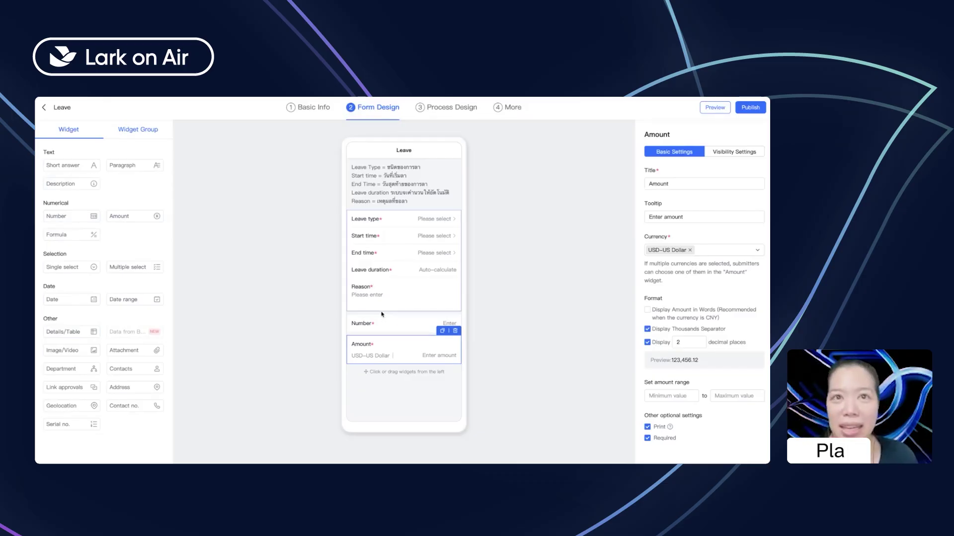
pyautogui.click(402, 245)
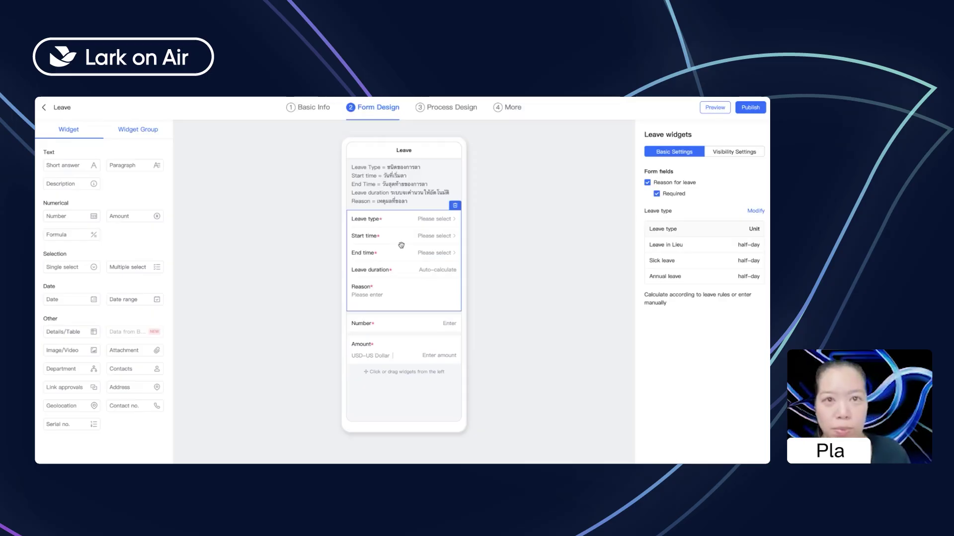
# - Delete the Number and Amount widgets from the Leave form
pyautogui.click(445, 323)
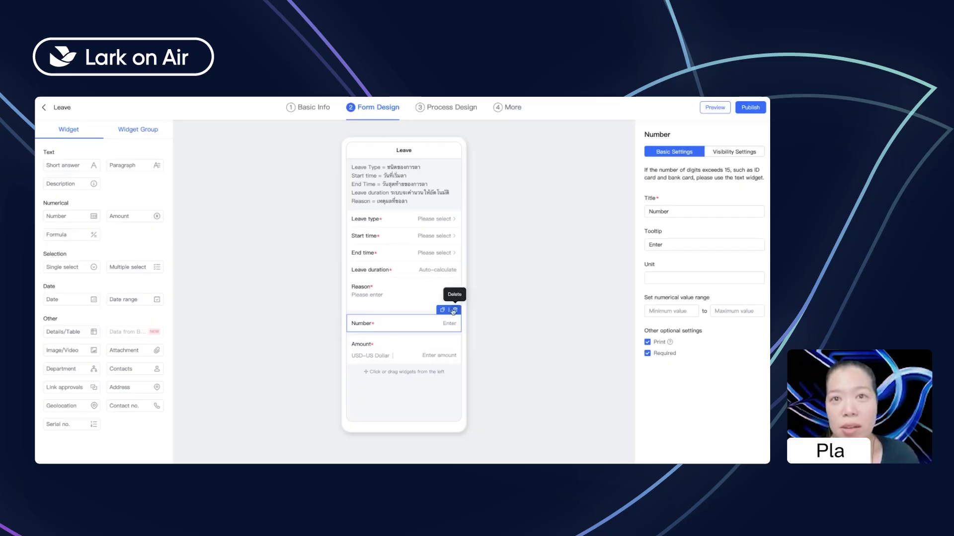
pyautogui.click(454, 310)
pyautogui.click(455, 318)
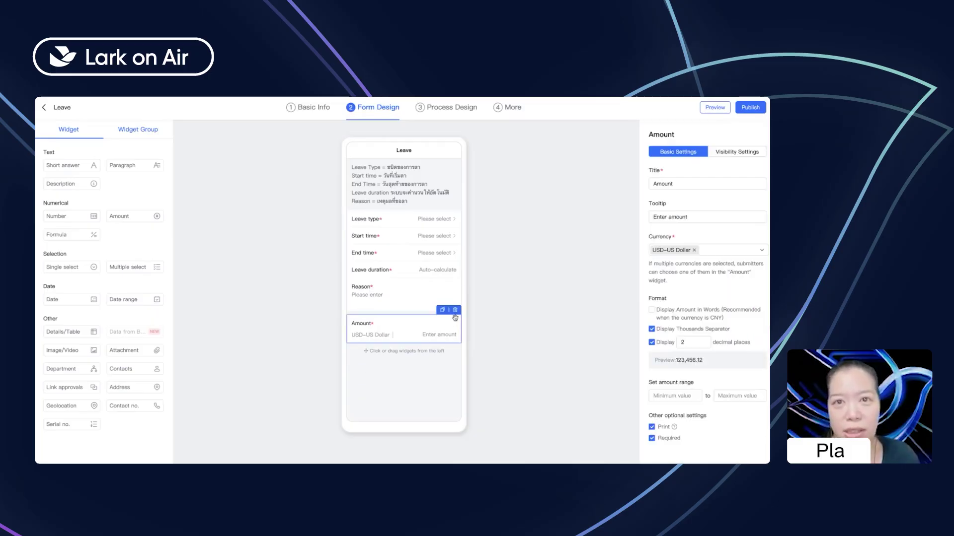
pyautogui.click(517, 326)
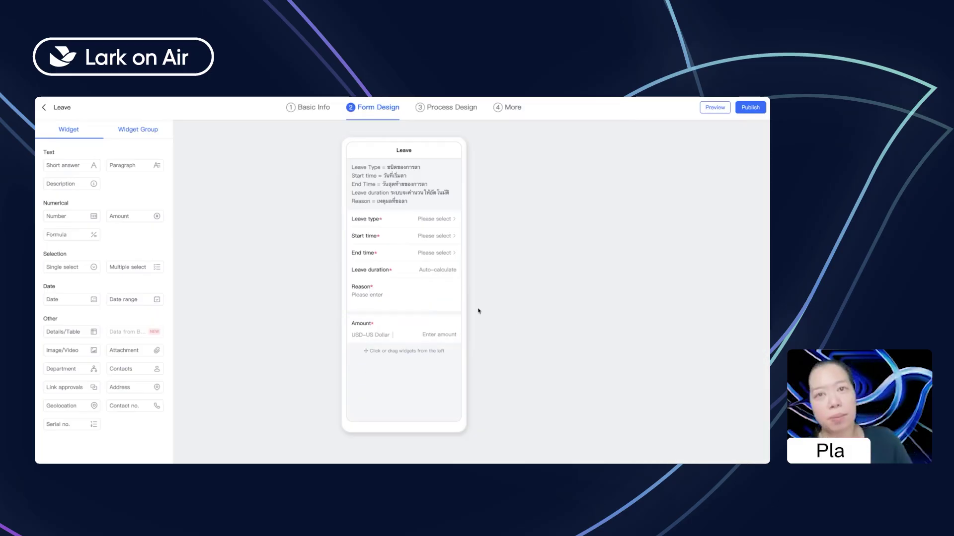
pyautogui.click(447, 325)
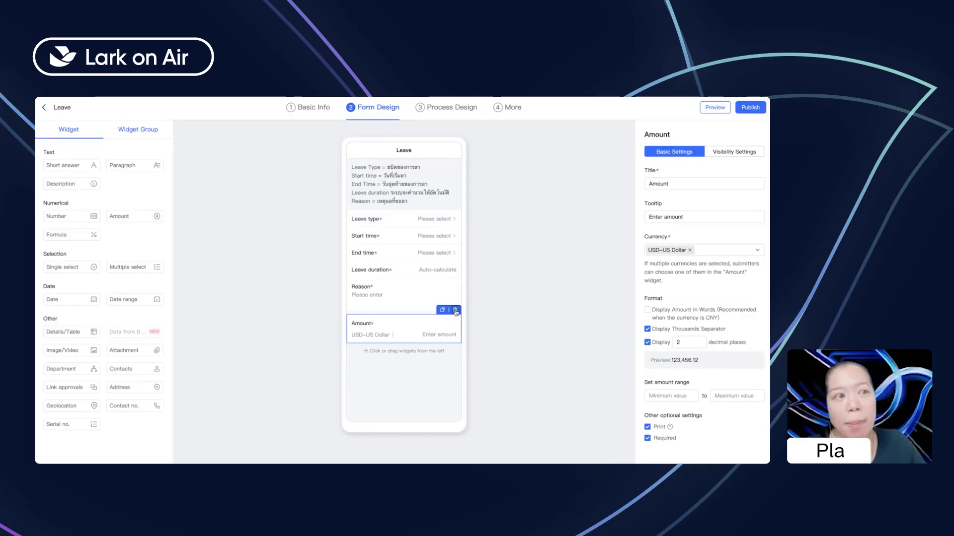
pyautogui.click(455, 311)
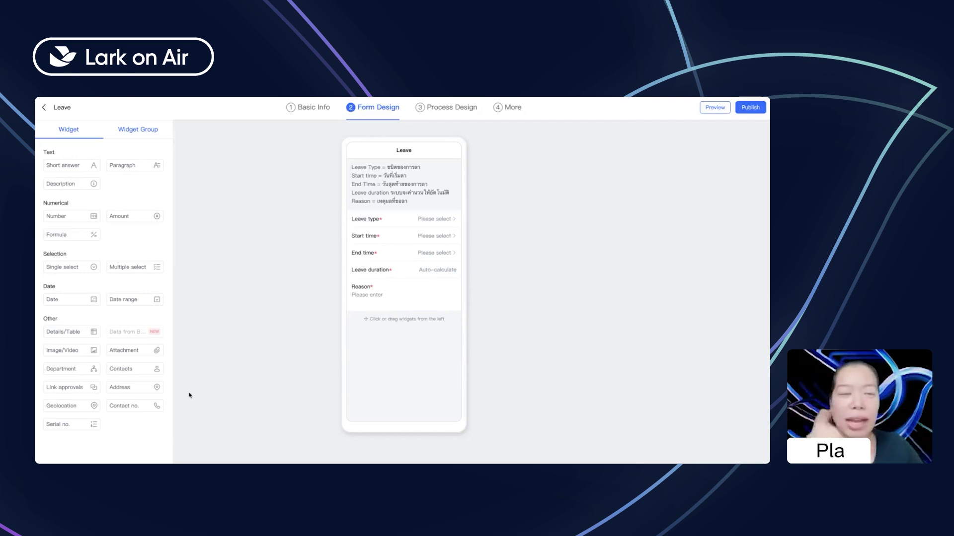
# - Add a second Approval node after the existing approver in the Leave approval's process design
pyautogui.moveTo(129, 381)
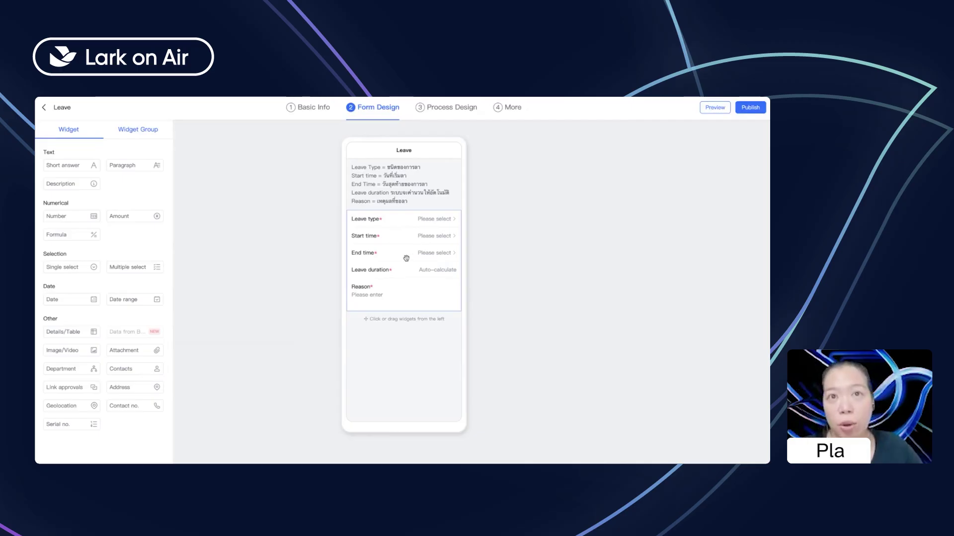
pyautogui.click(447, 107)
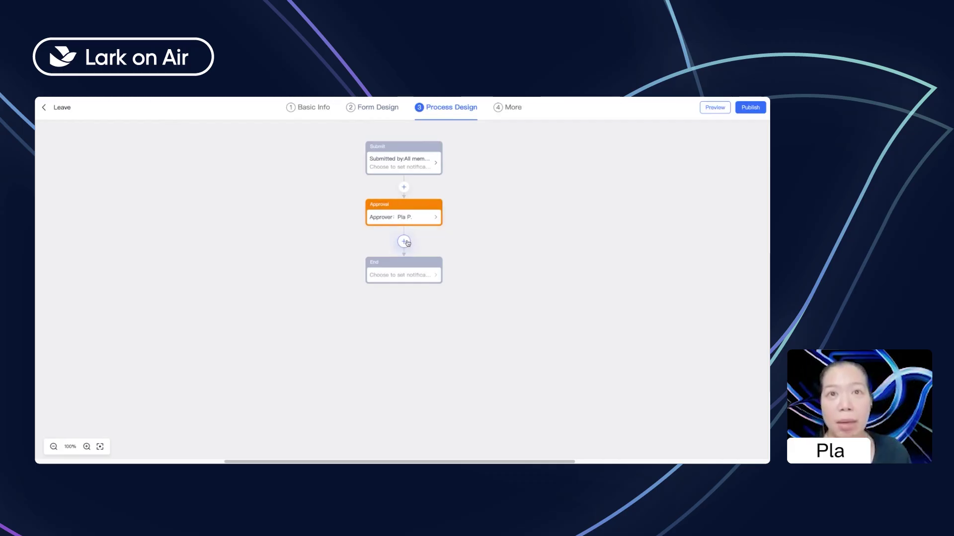
pyautogui.click(404, 242)
pyautogui.click(439, 242)
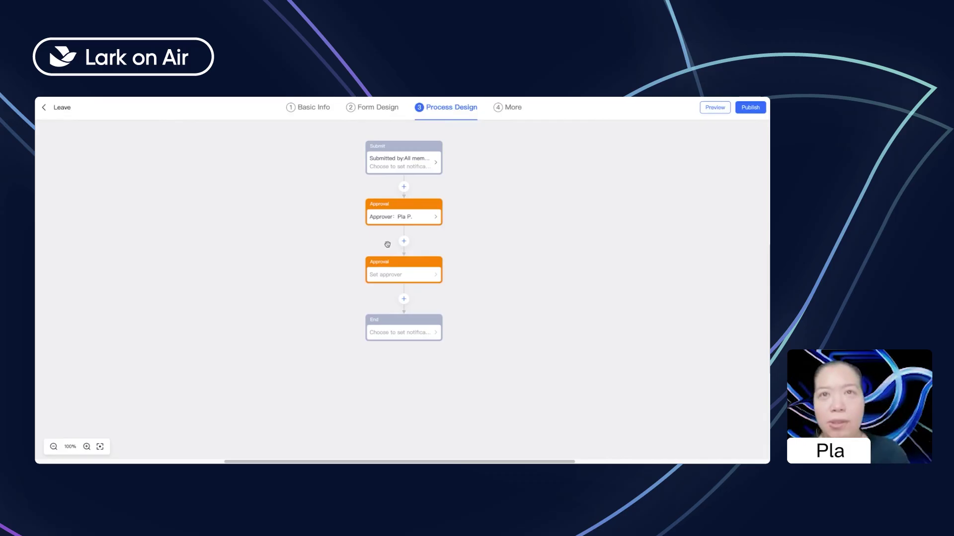
# - Open the Leave approval's additional settings and examine the submitter permissions for revoking and modifying requests
pyautogui.click(513, 108)
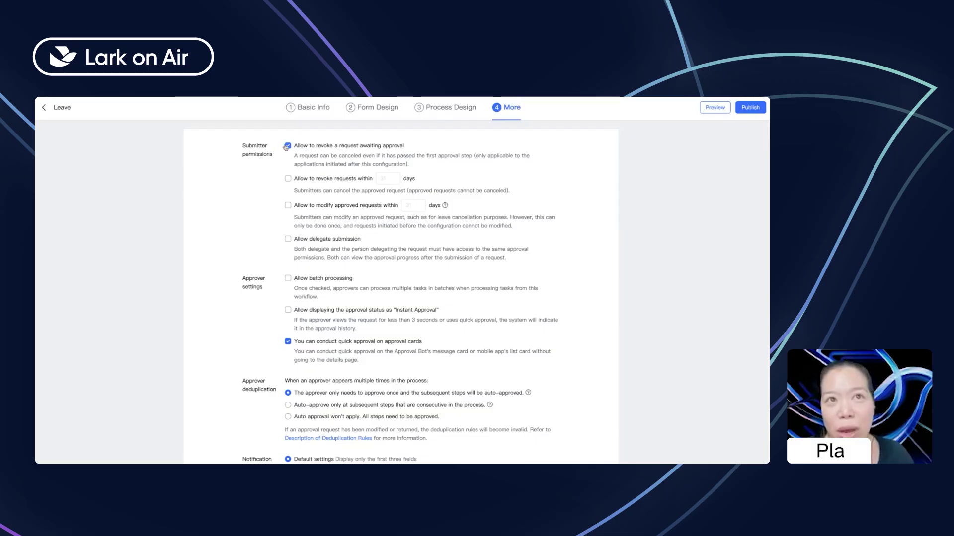
pyautogui.moveTo(285, 147); pyautogui.dragTo(414, 238)
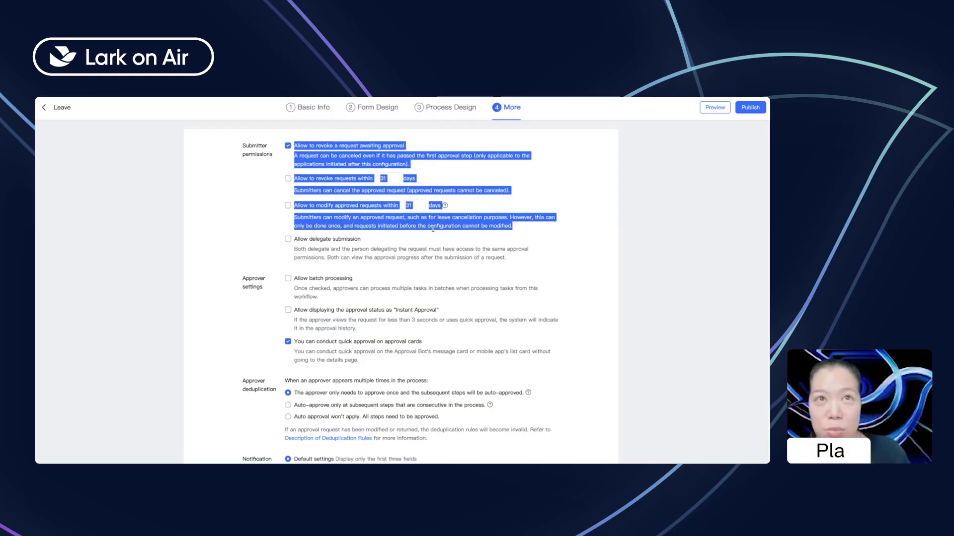
pyautogui.click(288, 153)
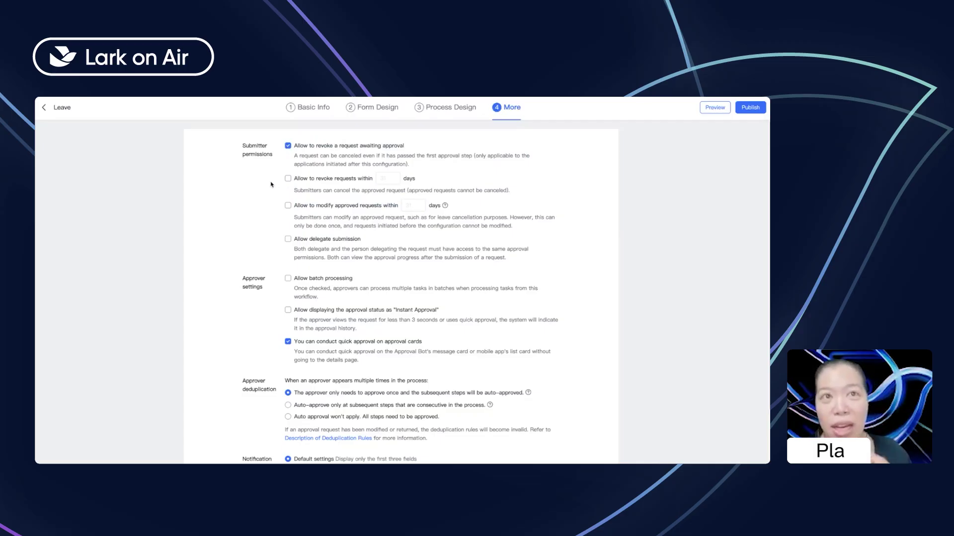
# - Allow submitters to revoke requests within 31 days and to modify approved requests within 31 days
pyautogui.click(288, 179)
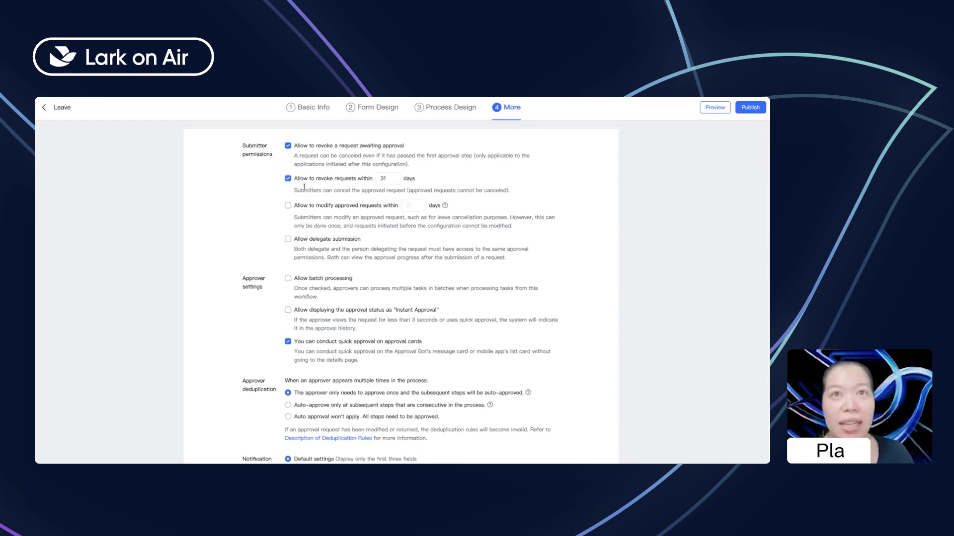
pyautogui.moveTo(401, 180); pyautogui.dragTo(358, 177)
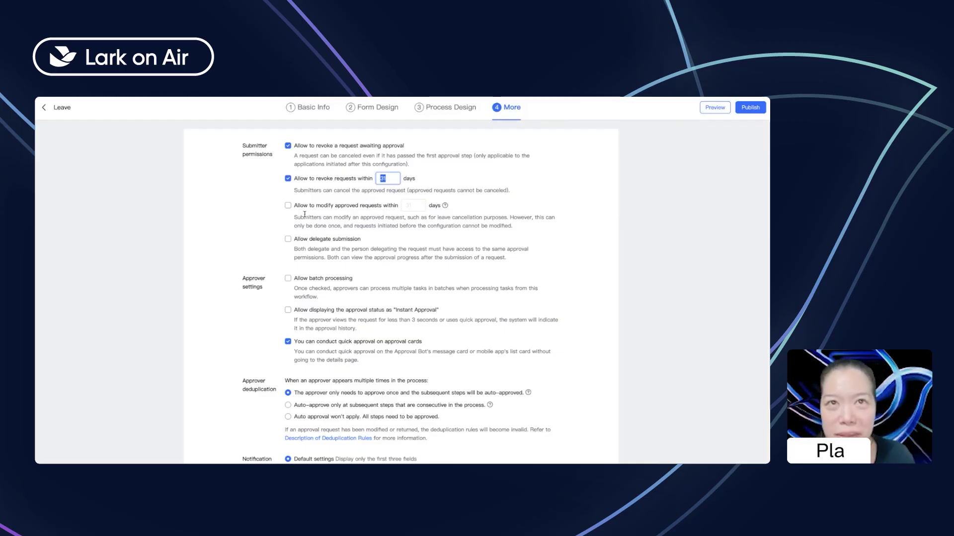
pyautogui.click(281, 208)
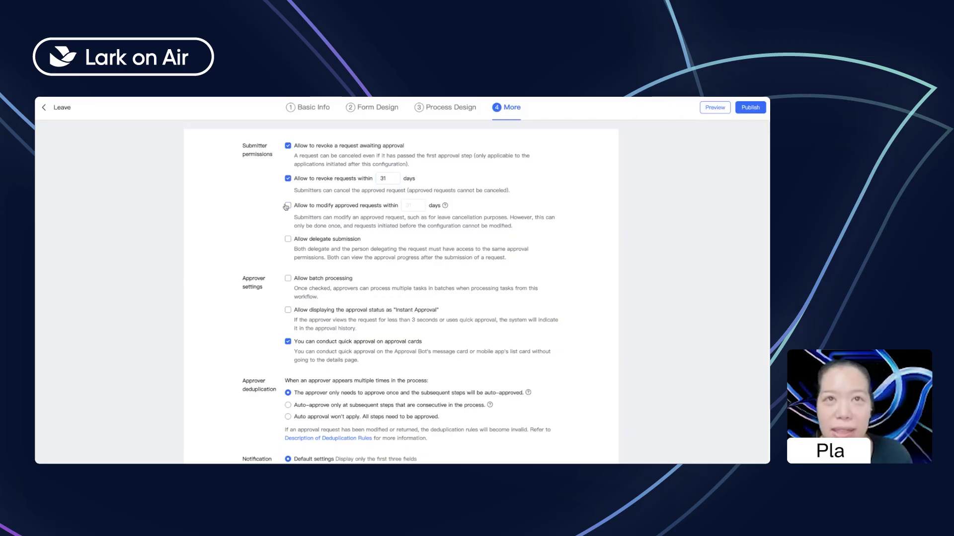
pyautogui.click(288, 206)
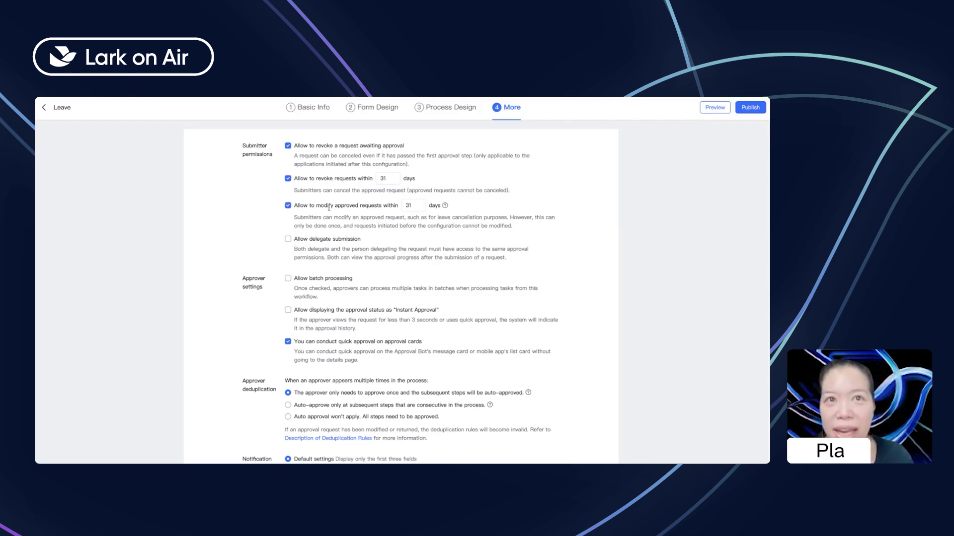
pyautogui.scroll(-2, 453, 285)
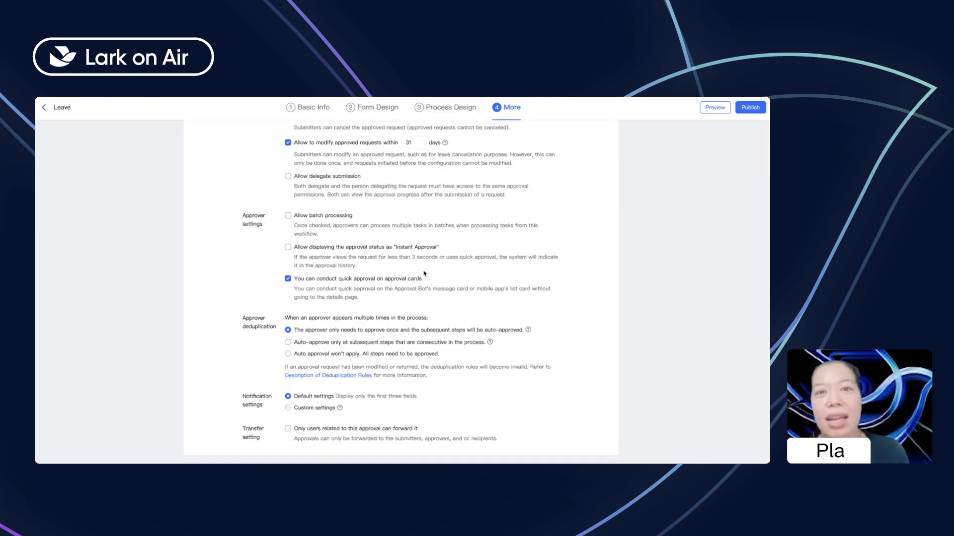
# - Try to publish the Leave approval, and close the approval pages without saving the changes
pyautogui.click(759, 112)
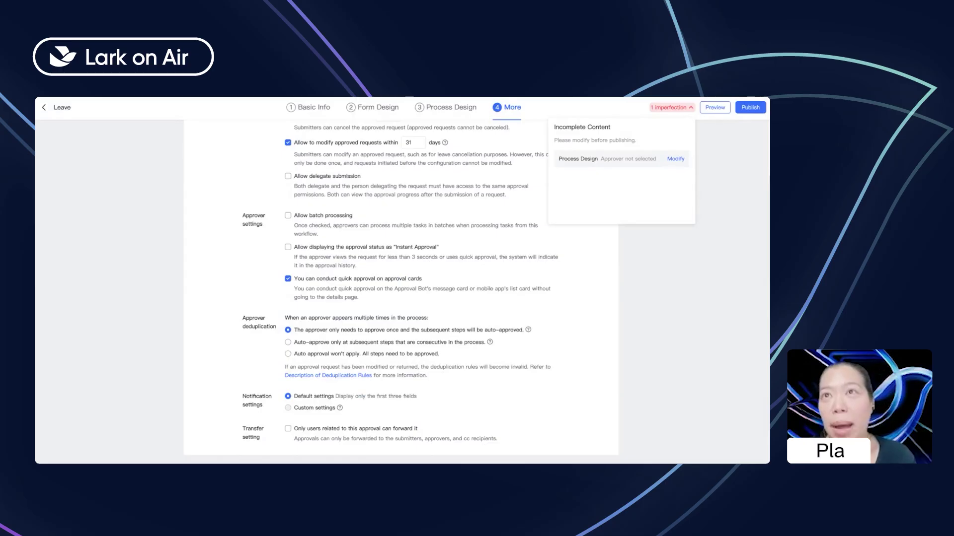
pyautogui.press('super+w')
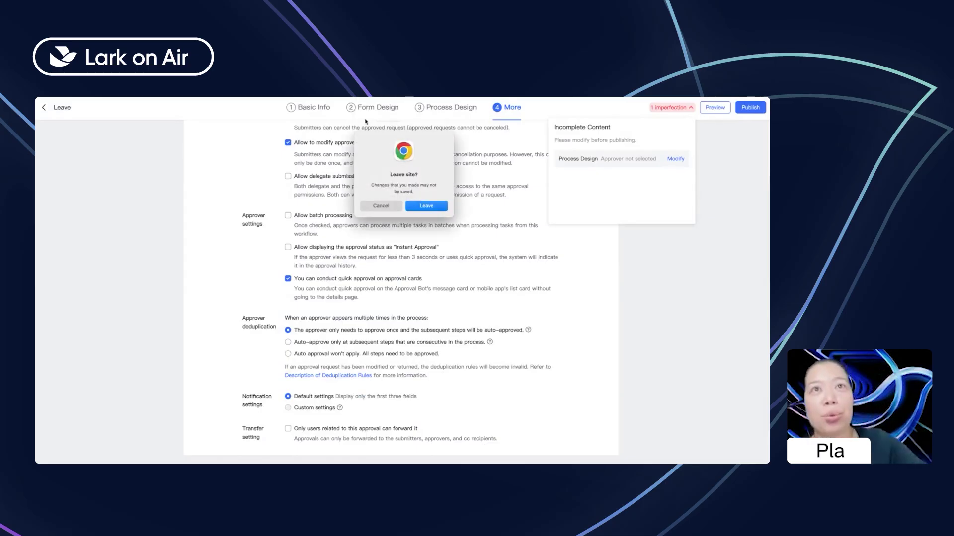
pyautogui.click(432, 206)
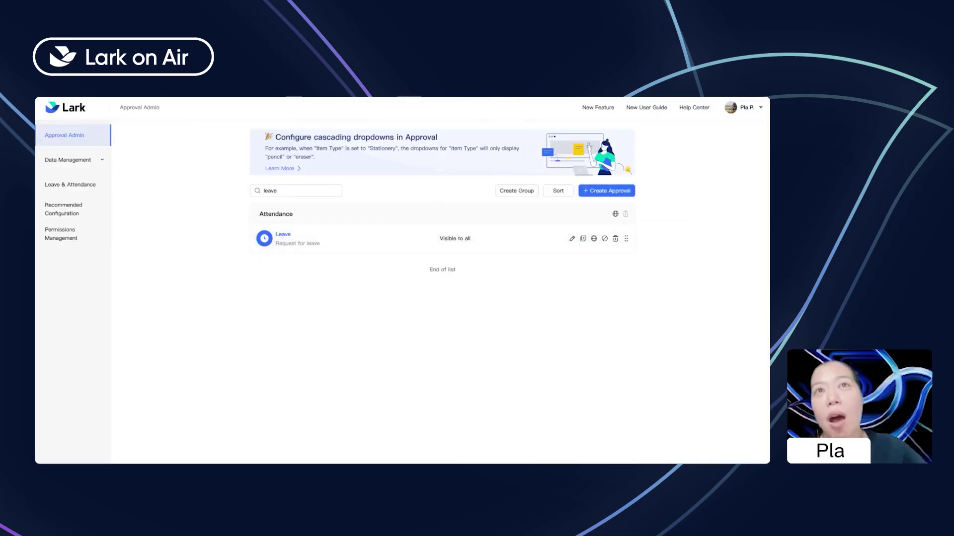
pyautogui.press('super+w')
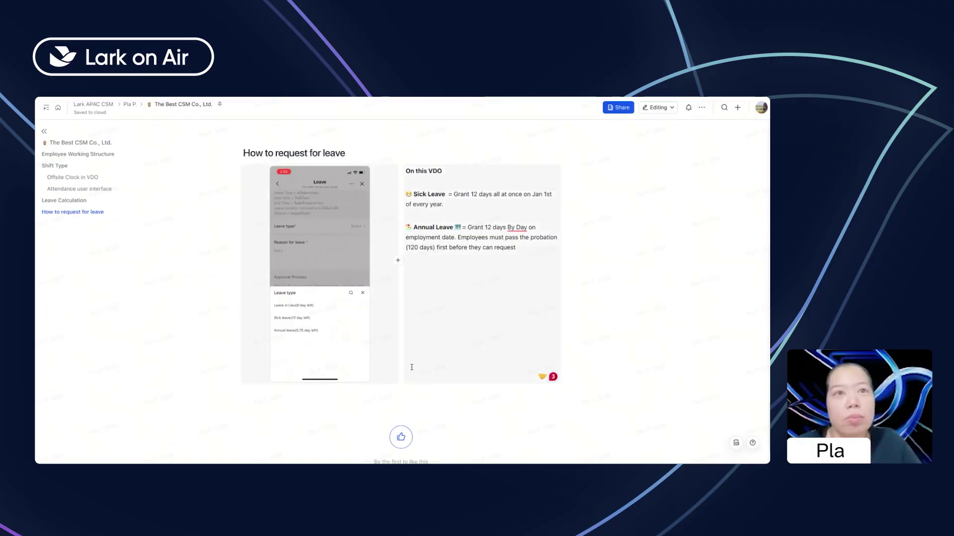
# - Play the leave request video under "How to request for leave", pausing to examine the leave types, annual leave details and approval process
pyautogui.moveTo(311, 244)
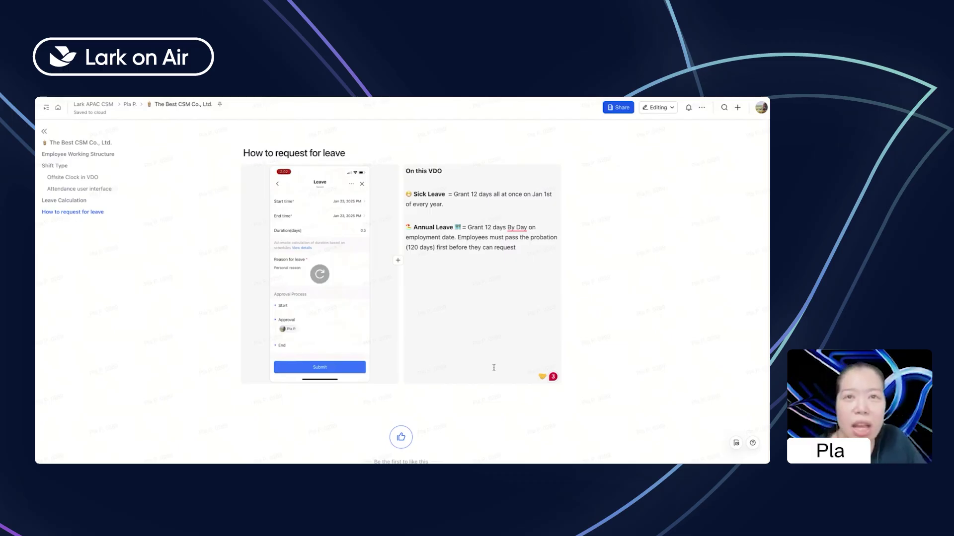
pyautogui.click(324, 271)
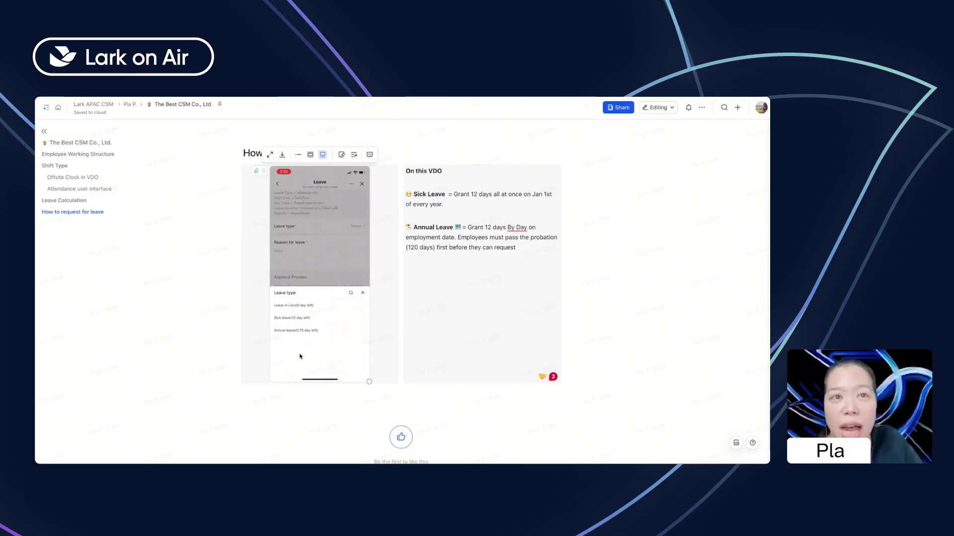
pyautogui.click(318, 343)
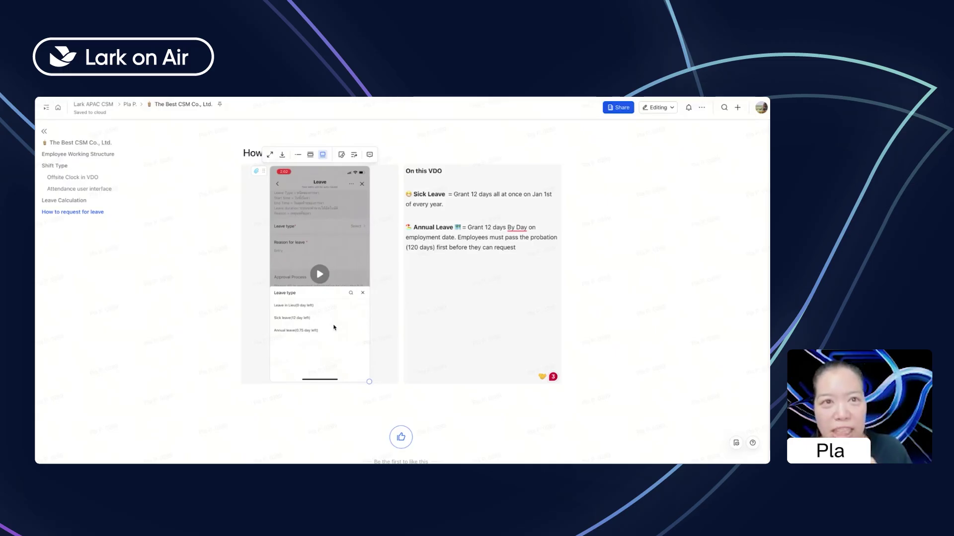
pyautogui.click(320, 274)
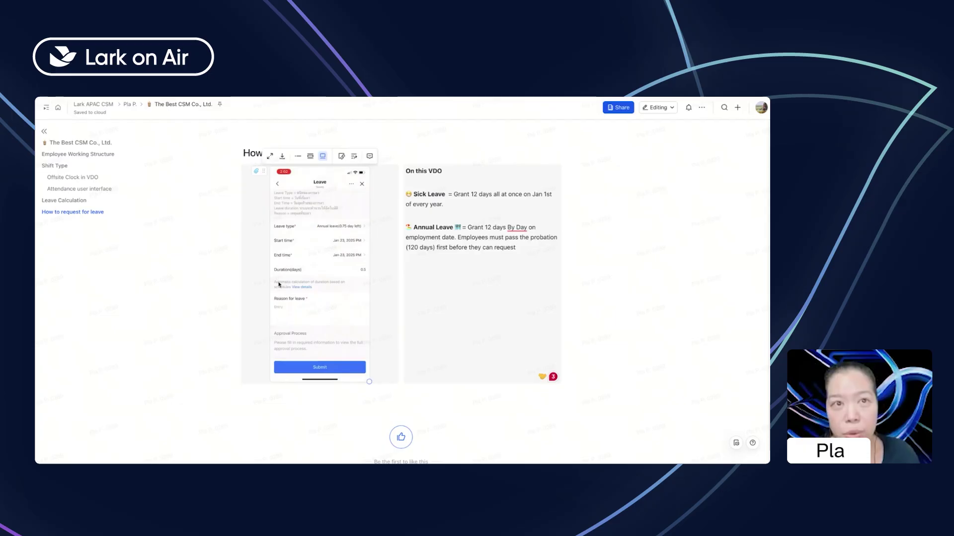
pyautogui.click(368, 279)
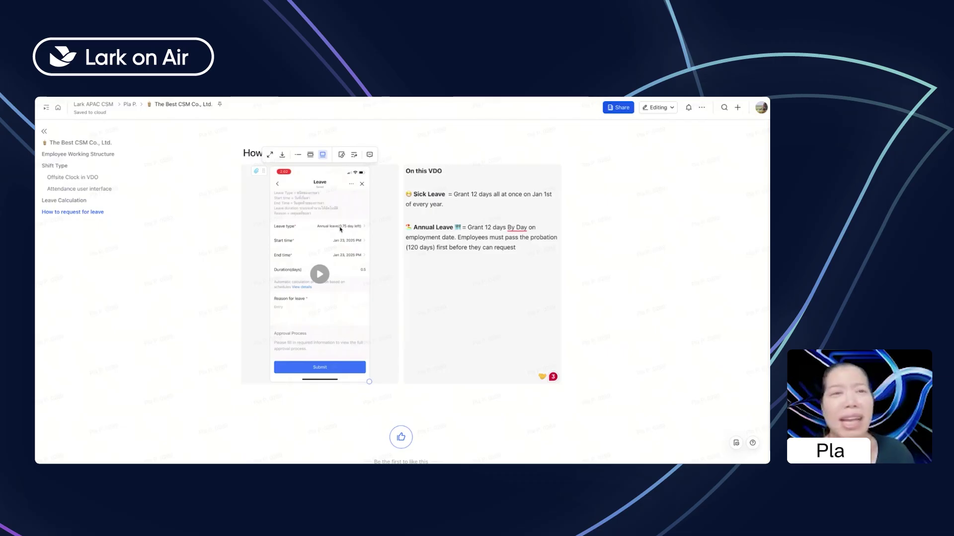
pyautogui.click(320, 274)
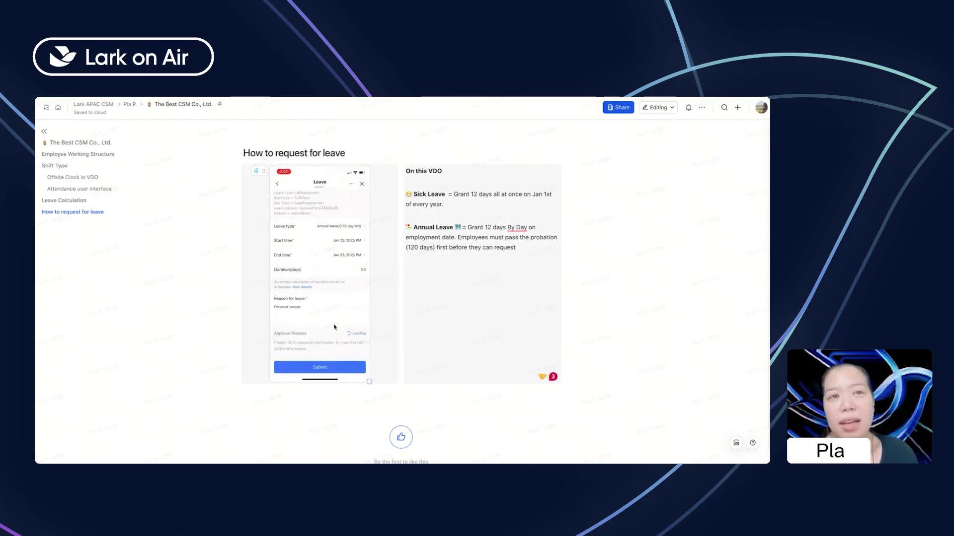
pyautogui.click(333, 289)
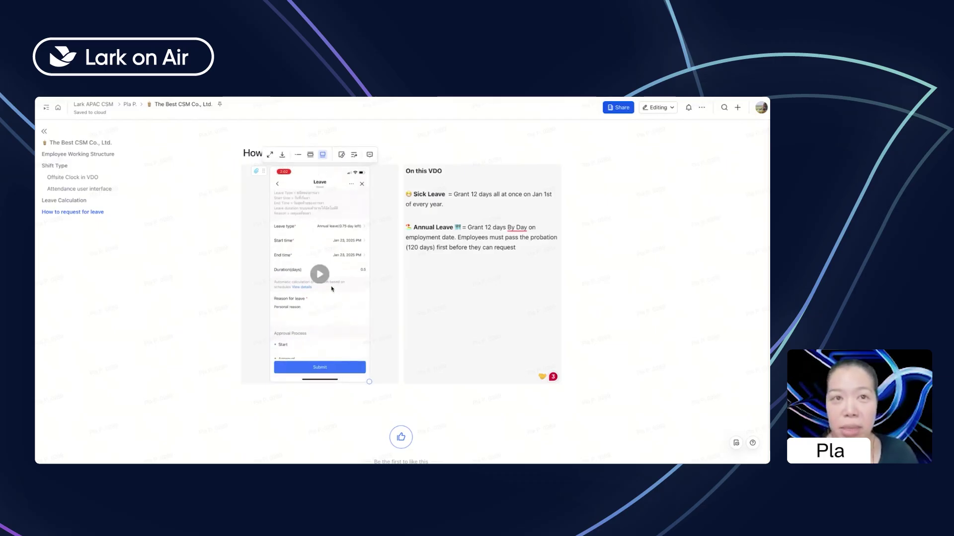
pyautogui.click(320, 274)
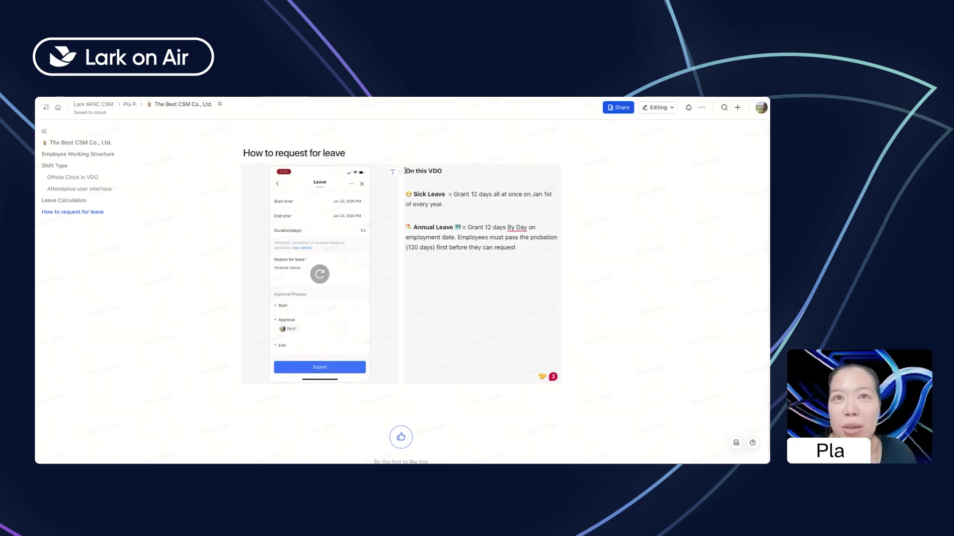
# - Review the notes beside the video on the Sick Leave and Annual Leave grant rules
pyautogui.moveTo(405, 171); pyautogui.dragTo(466, 204)
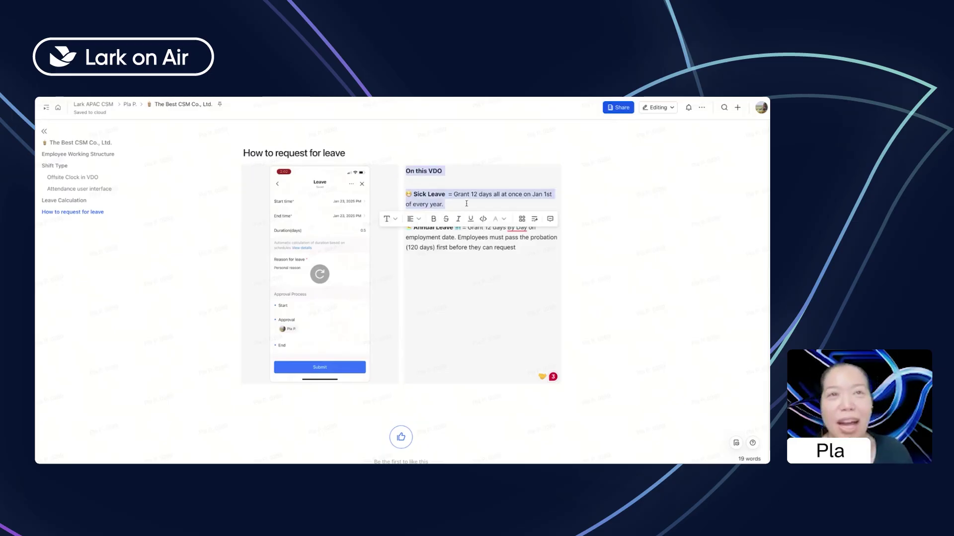
pyautogui.click(468, 204)
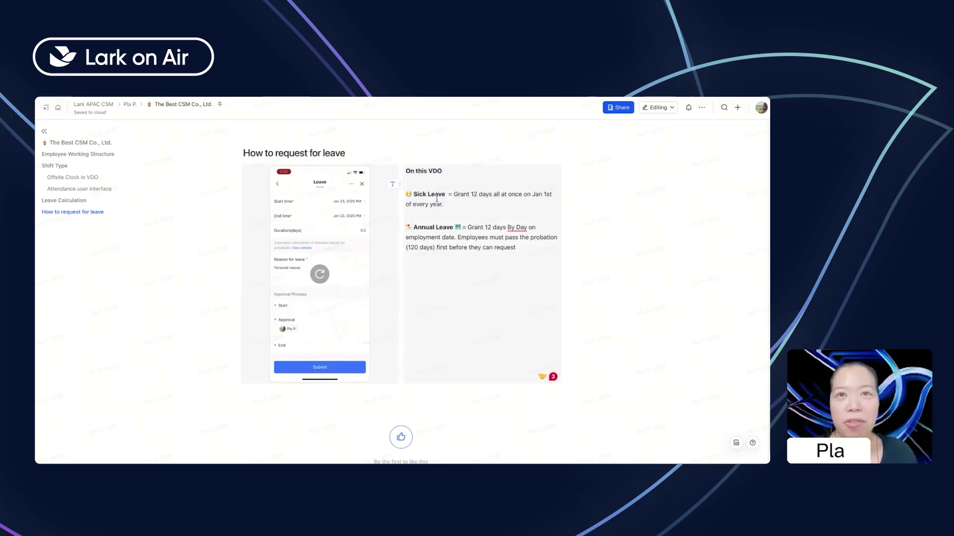
pyautogui.click(505, 258)
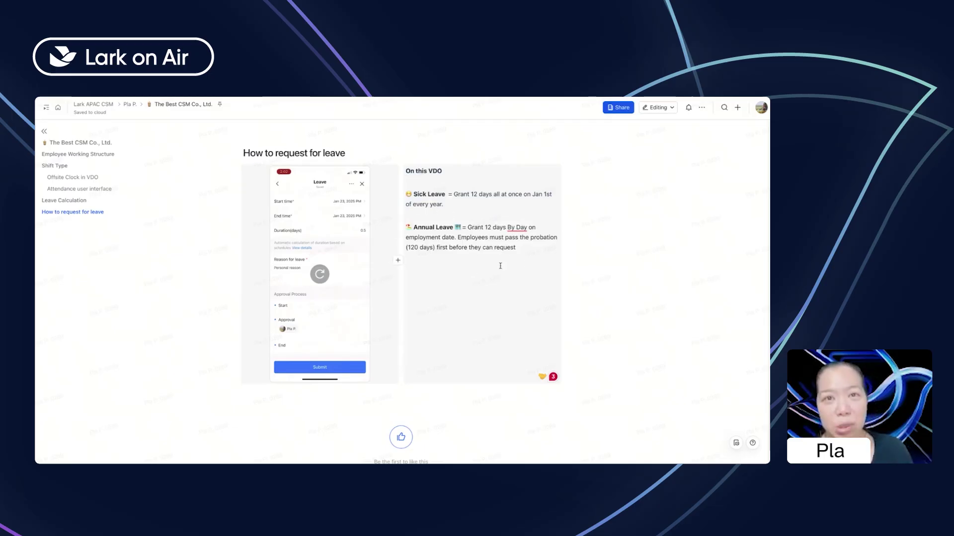
# - Switch to Attendance Admin and open the attendance Reports
pyautogui.scroll(-1, 495, 311)
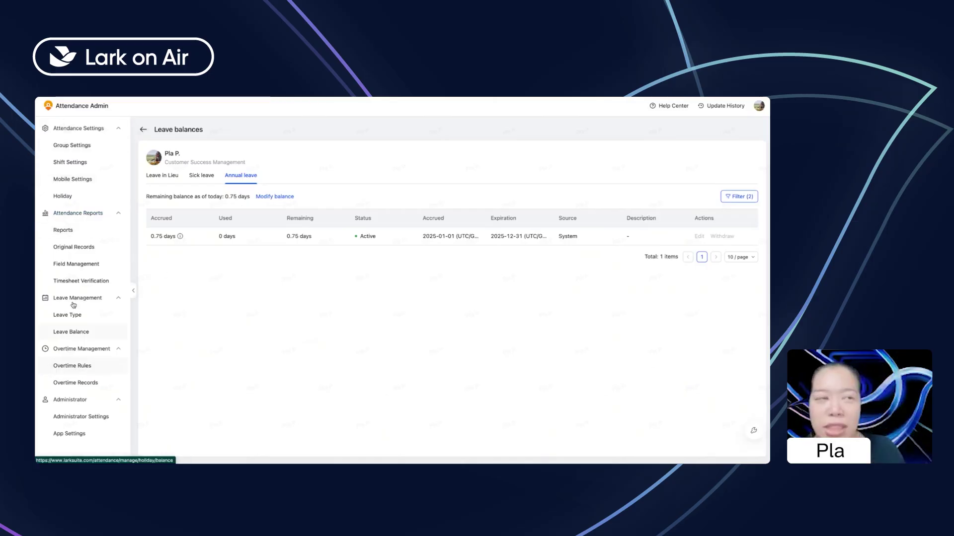
pyautogui.click(63, 231)
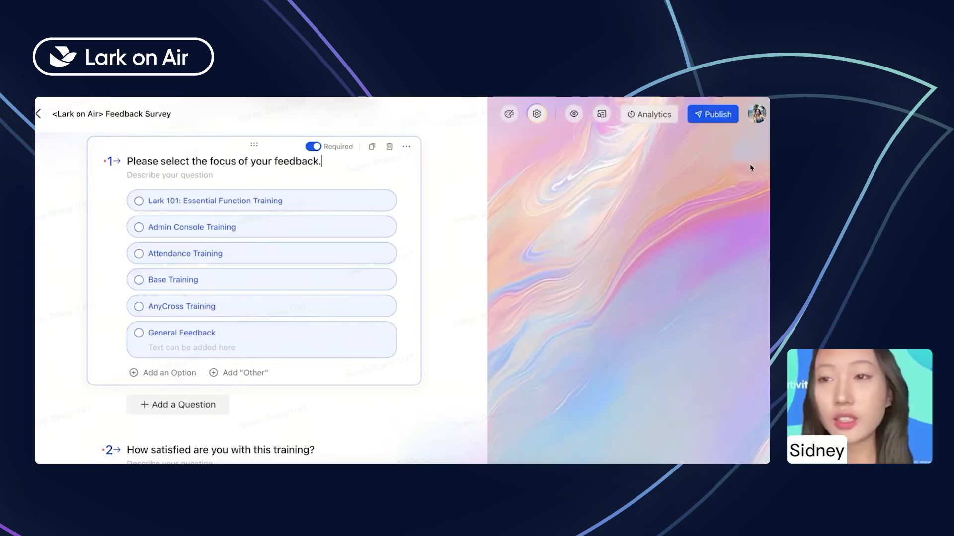
# - Open the sharing and response collection options of the <Lark on Air> Feedback Survey
pyautogui.click(724, 116)
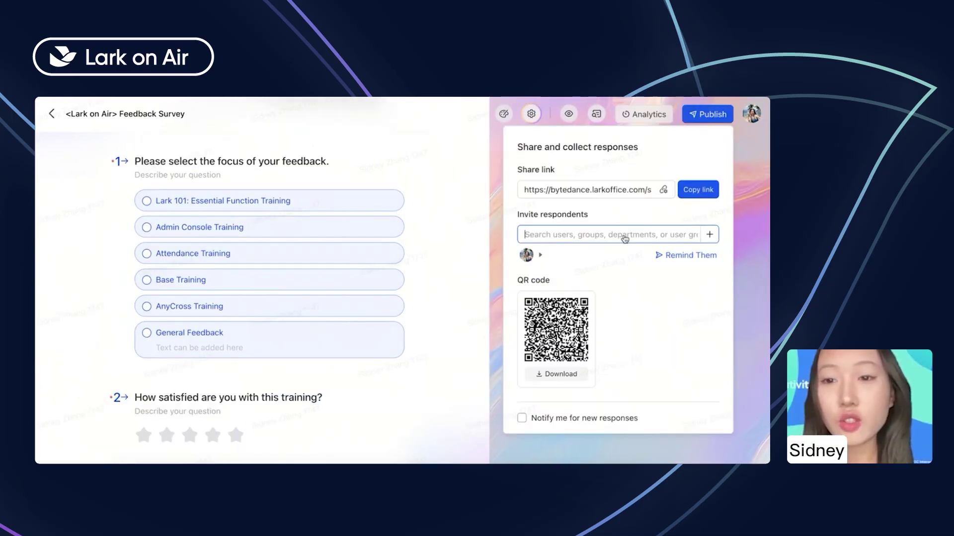